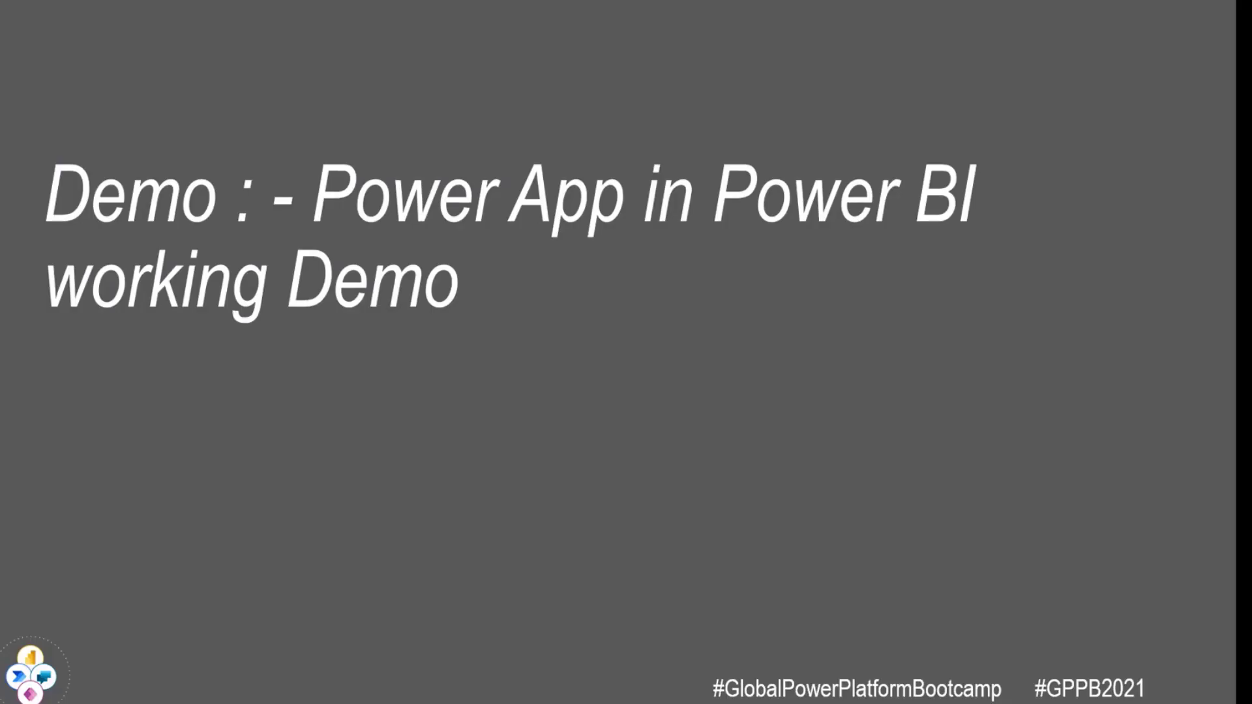
Step: Switch to the PowerApp_Demo report in the browser and return the embedded app to its exchange rate list
key(alt+Tab)
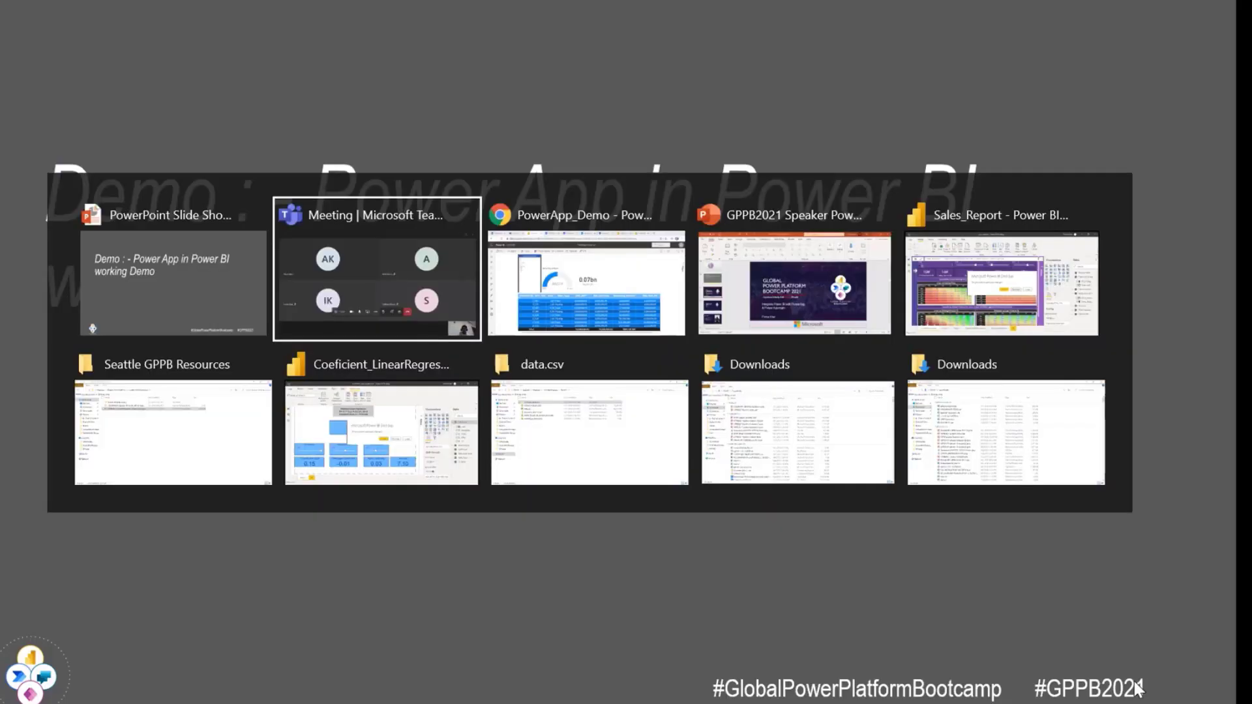
key(alt+Tab)
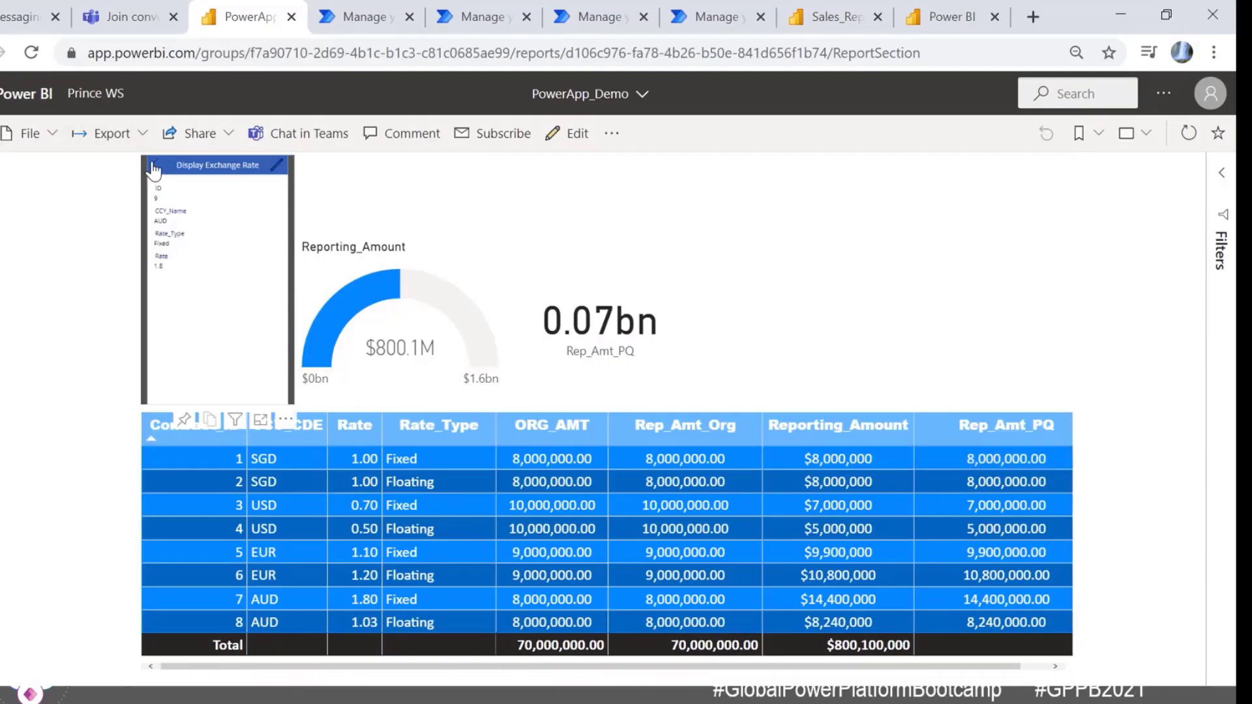
click(154, 168)
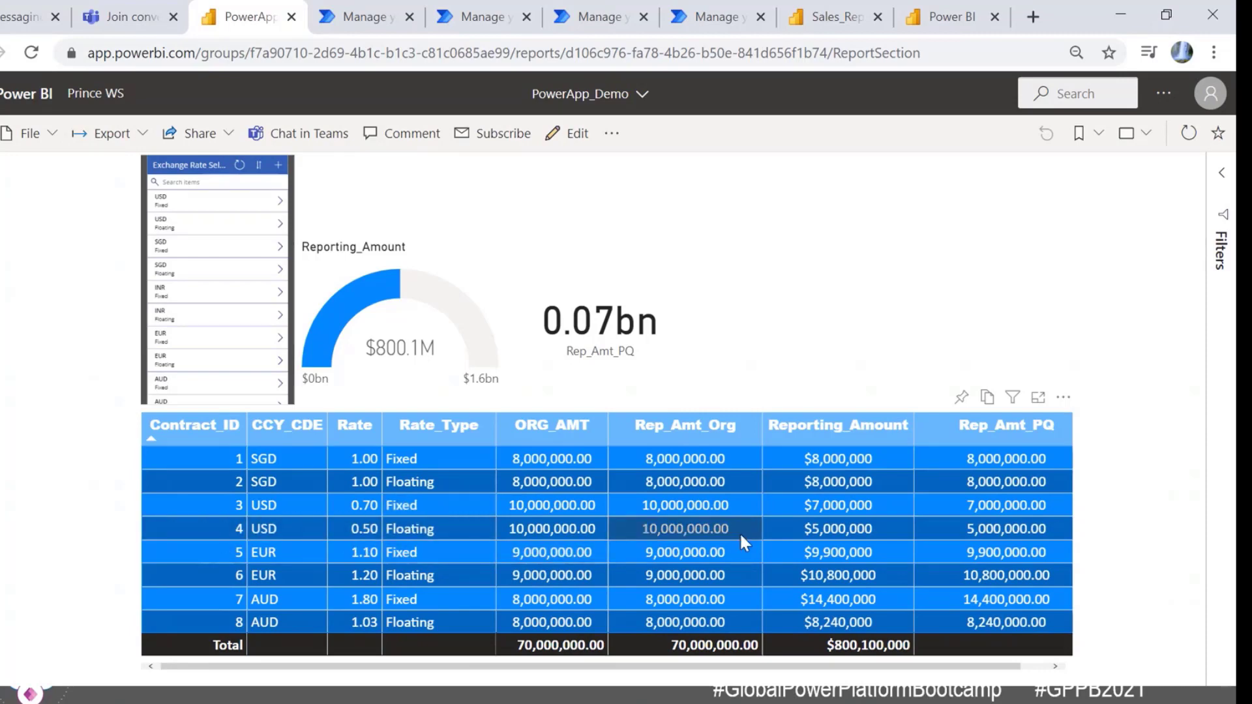
mouse_move(992, 542)
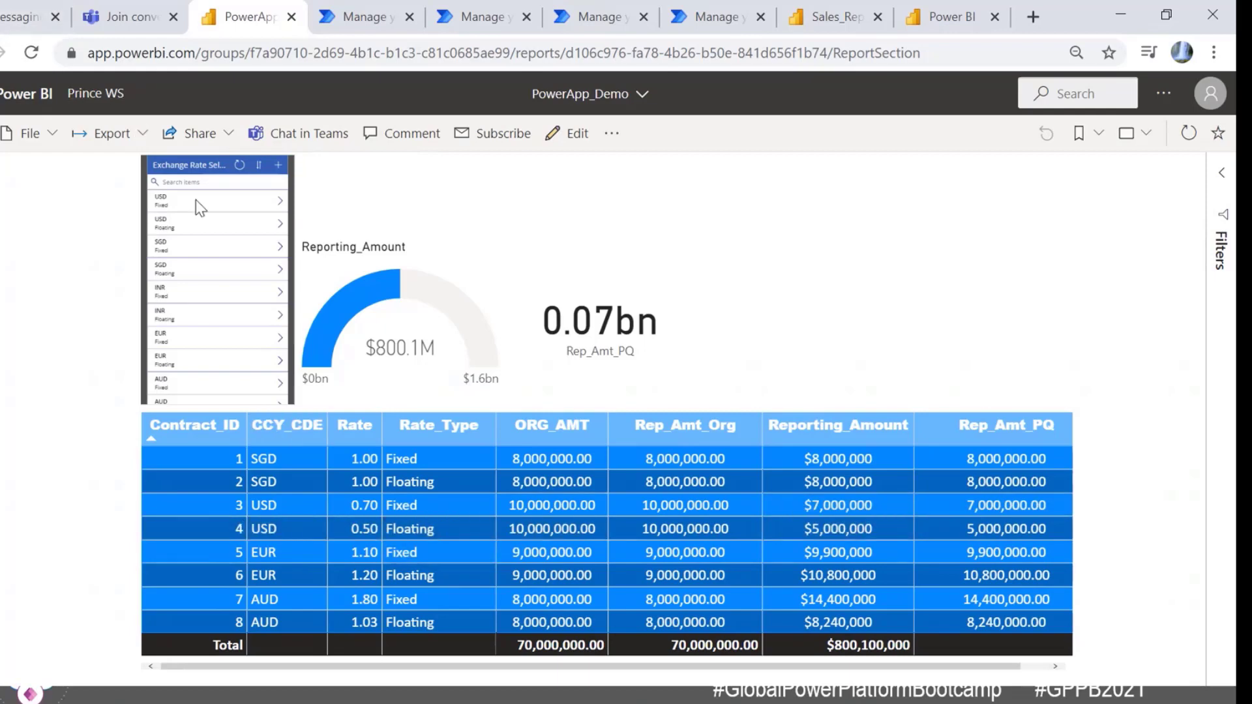
Step: Set the USD Floating exchange rate to 0.8 in the embedded app and submit the record
click(281, 228)
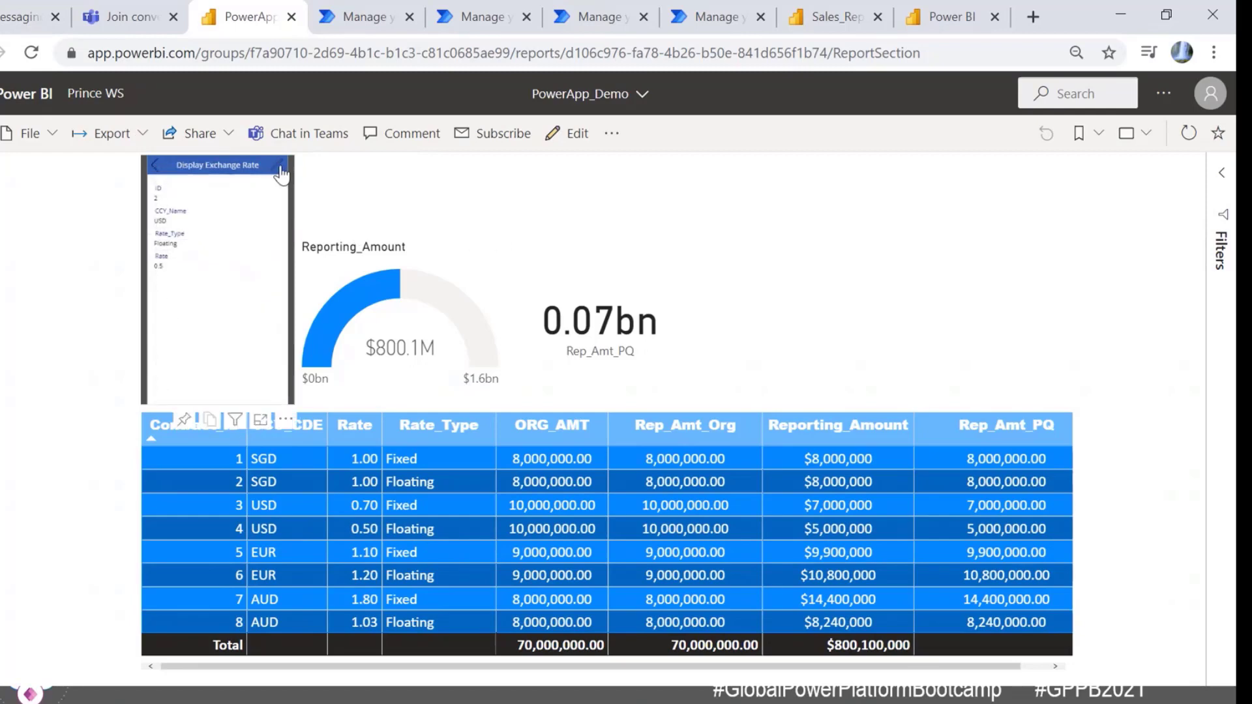
click(281, 165)
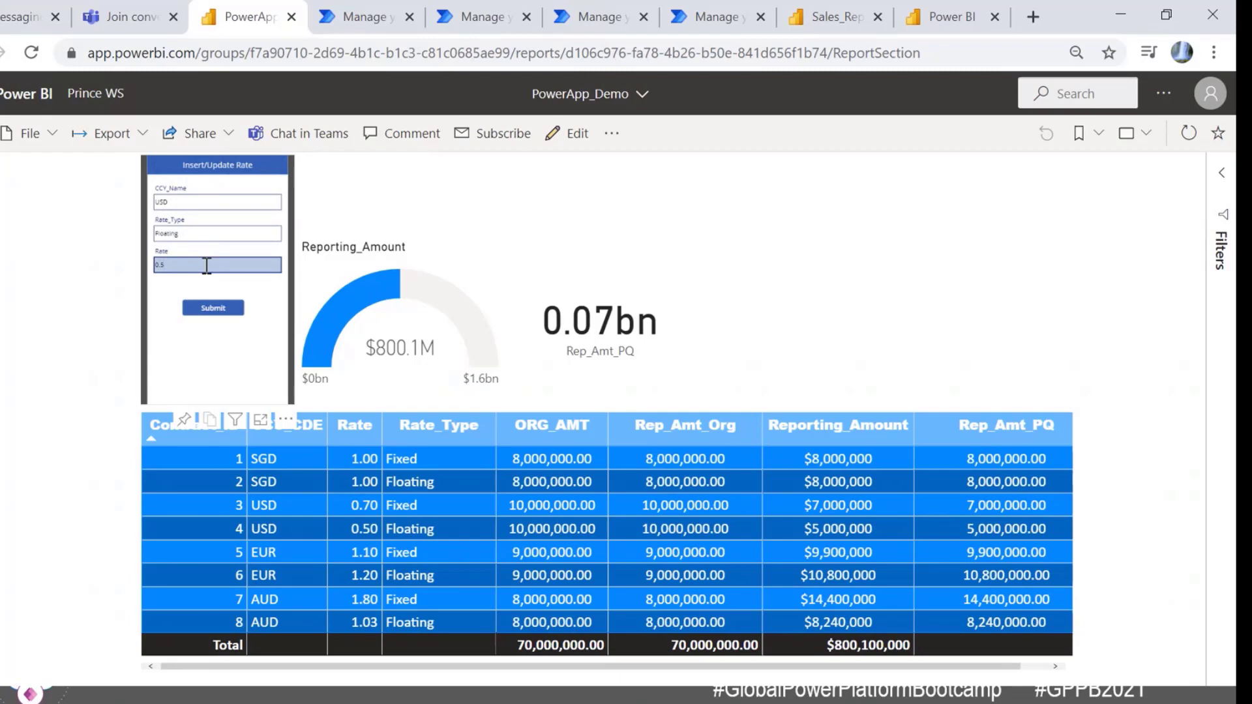
key(BackSpace)
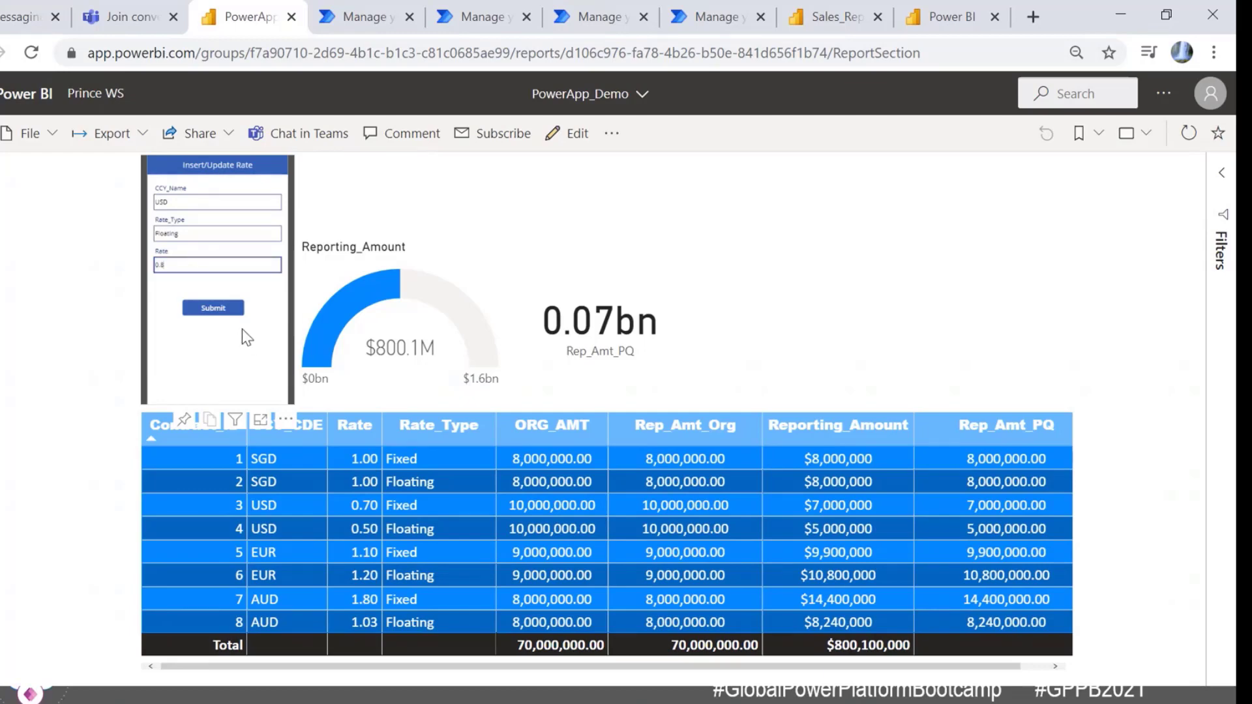
click(217, 308)
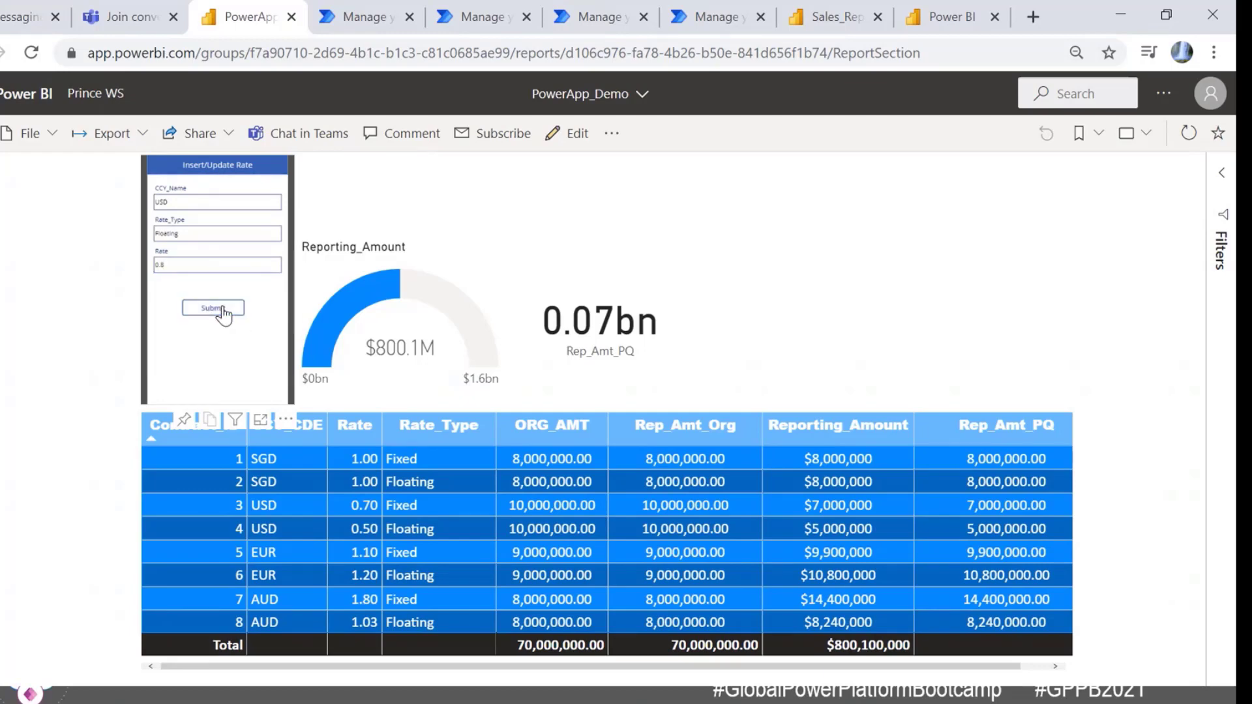
click(884, 413)
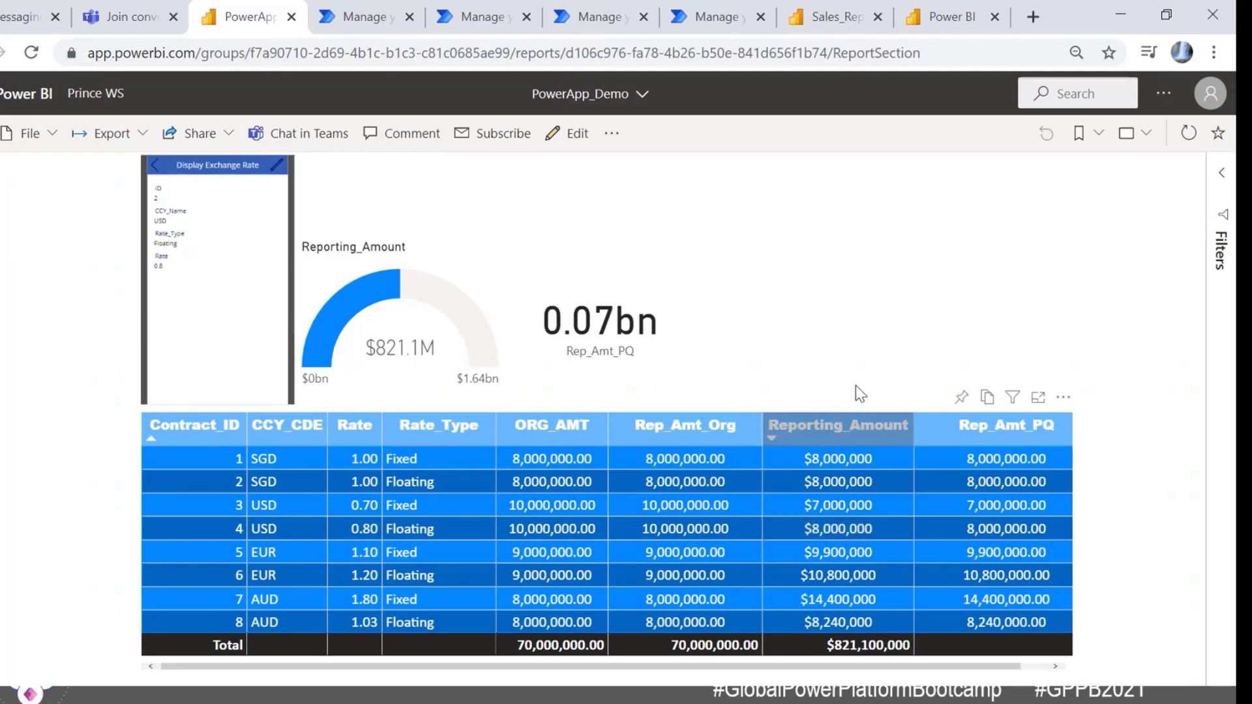
Step: Put the report in edit mode and add a PowerApps for Power BI visual beside the Rep_Amt_PQ card, narrowed from its card-facing edge
click(563, 140)
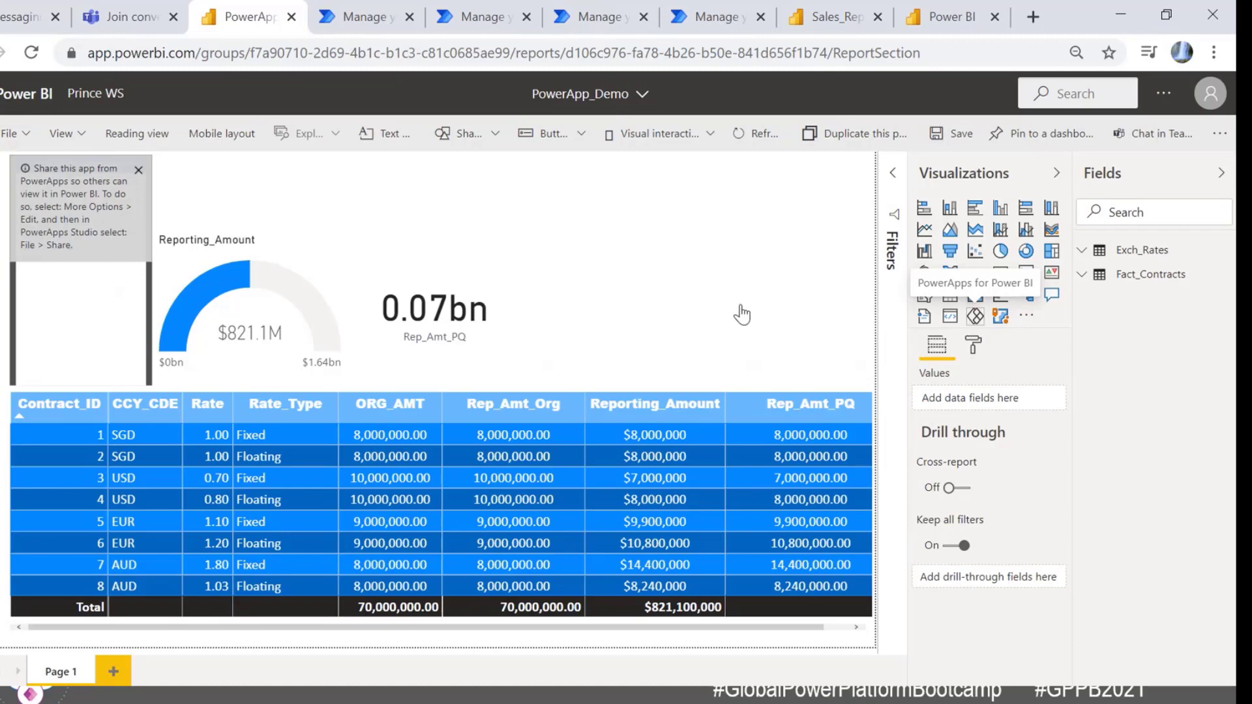
drag(742, 315, 743, 311)
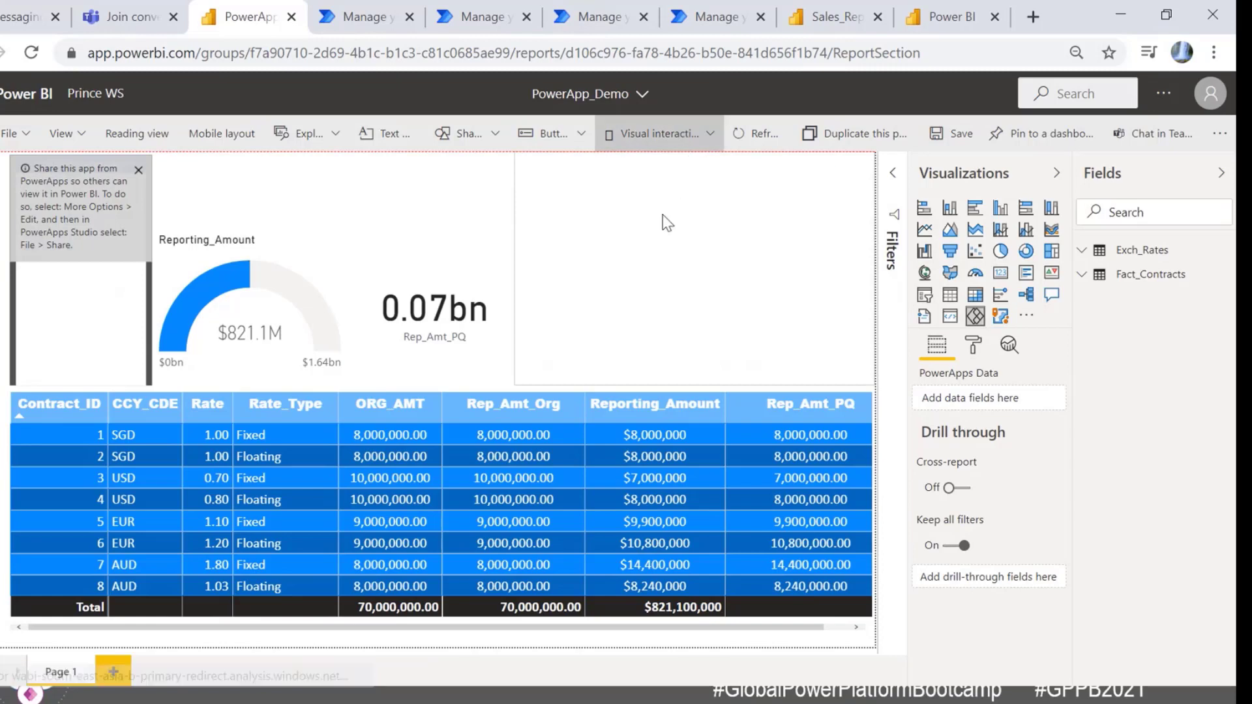
click(512, 269)
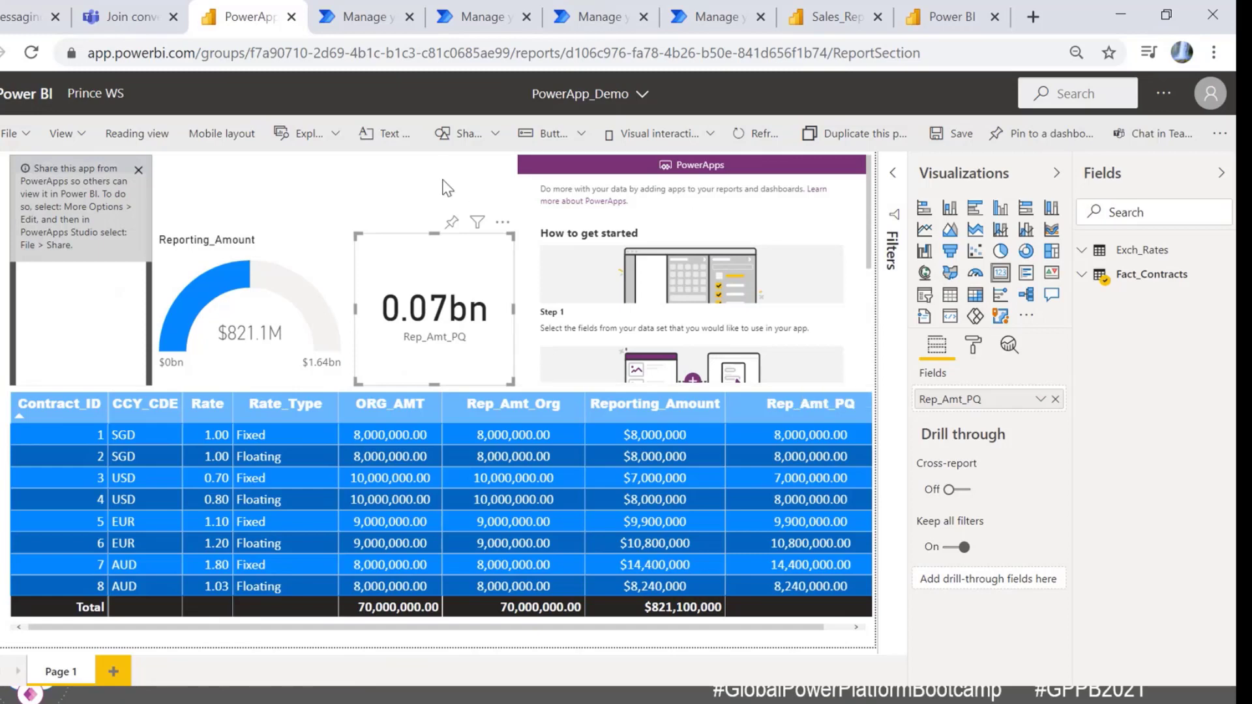
click(495, 189)
click(526, 201)
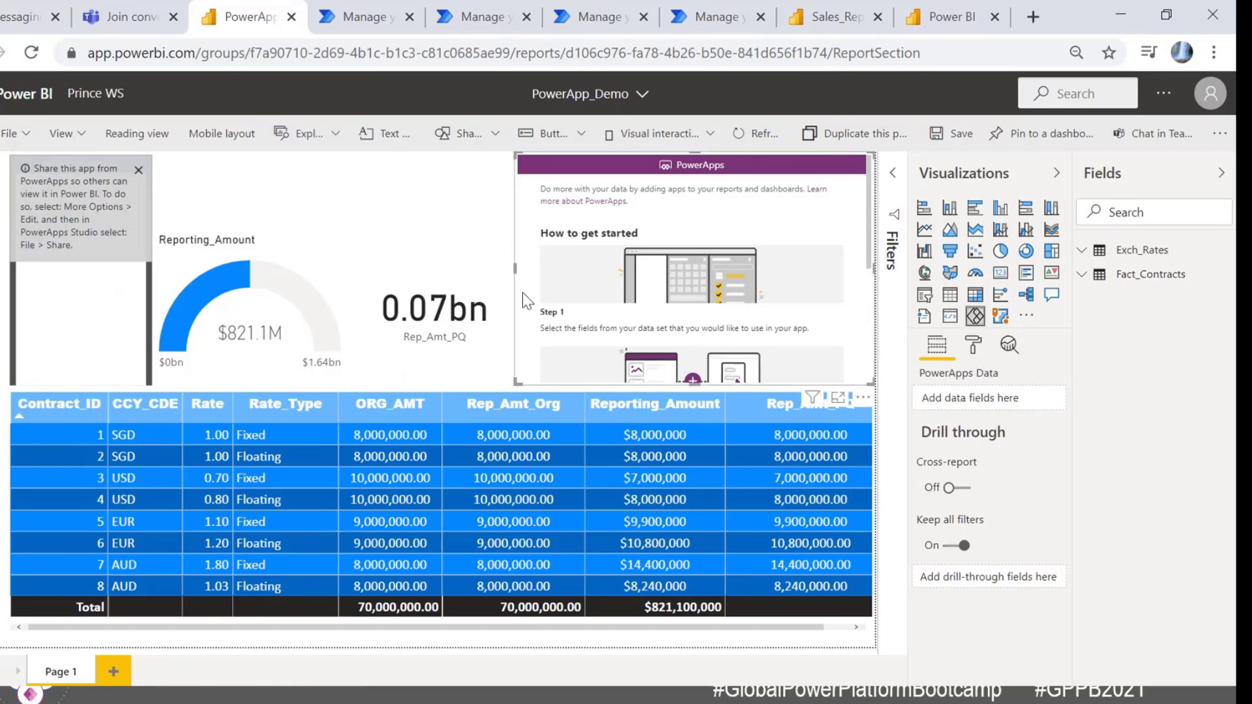
drag(514, 266, 564, 265)
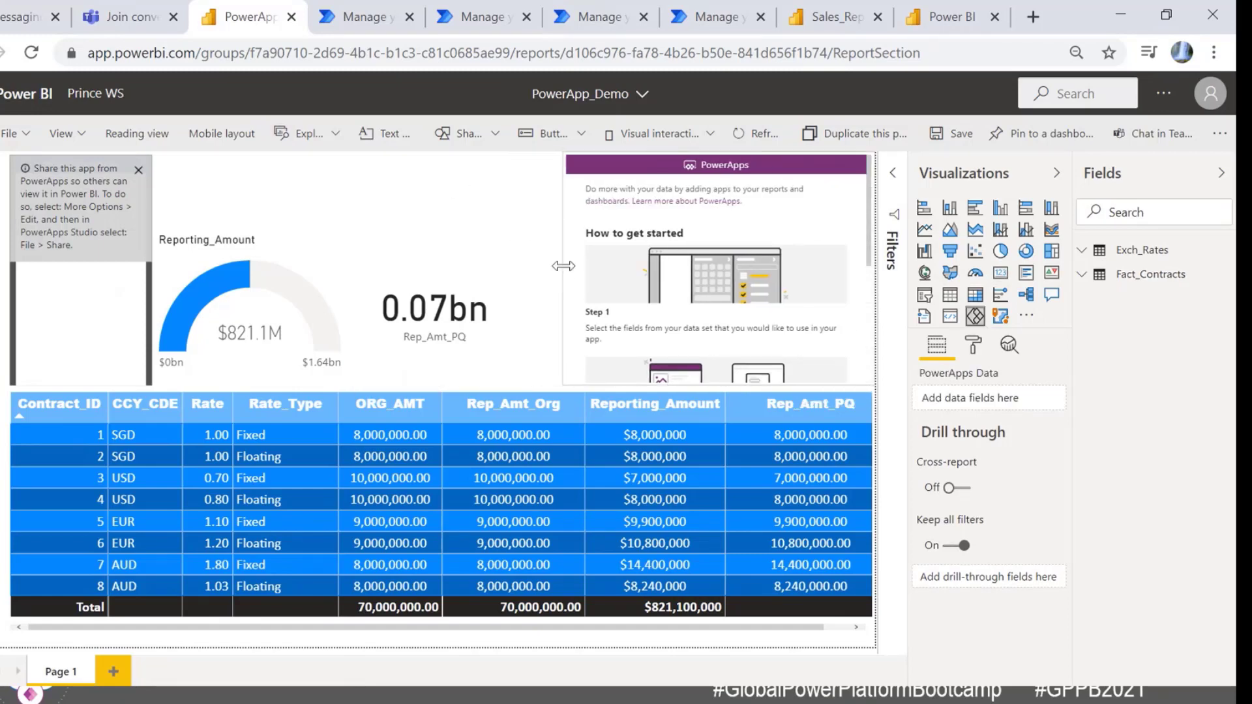
scroll(706, 258, down, 2)
scroll(705, 258, up, 3)
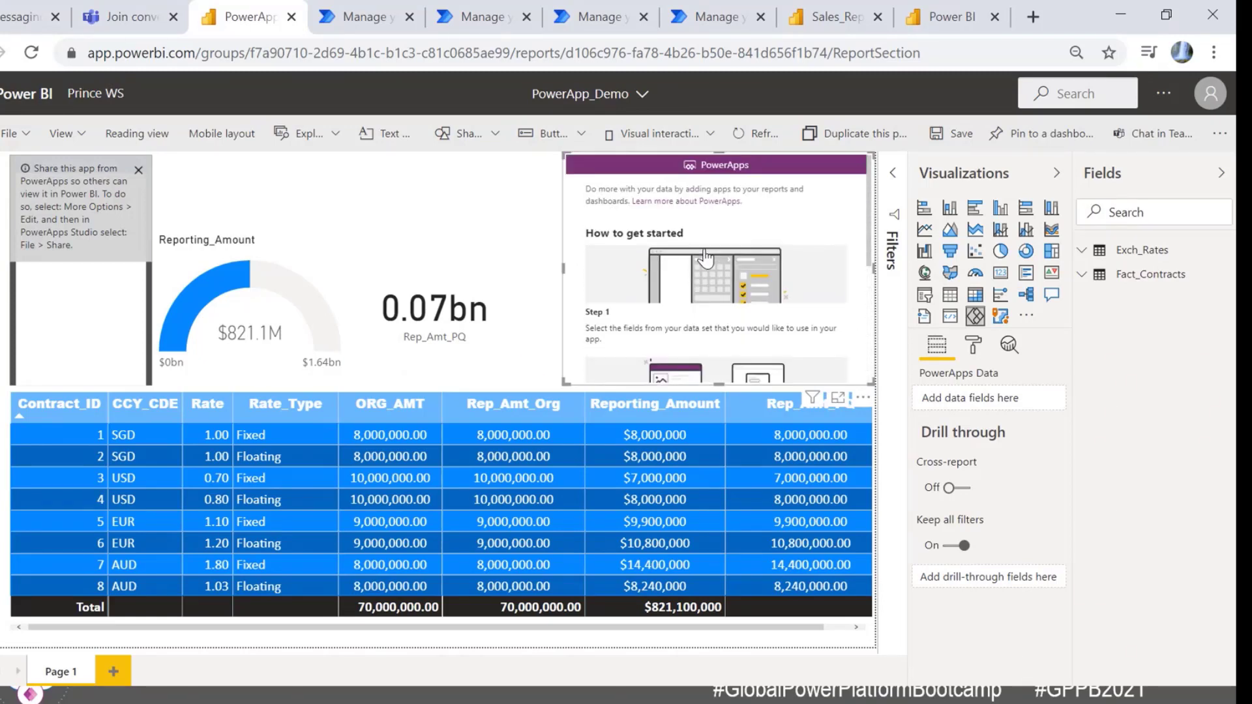
Step: Add the ID, CCY_Name, Rate_Type and Rate fields from Exch_Rates to the new PowerApps visual
click(1080, 250)
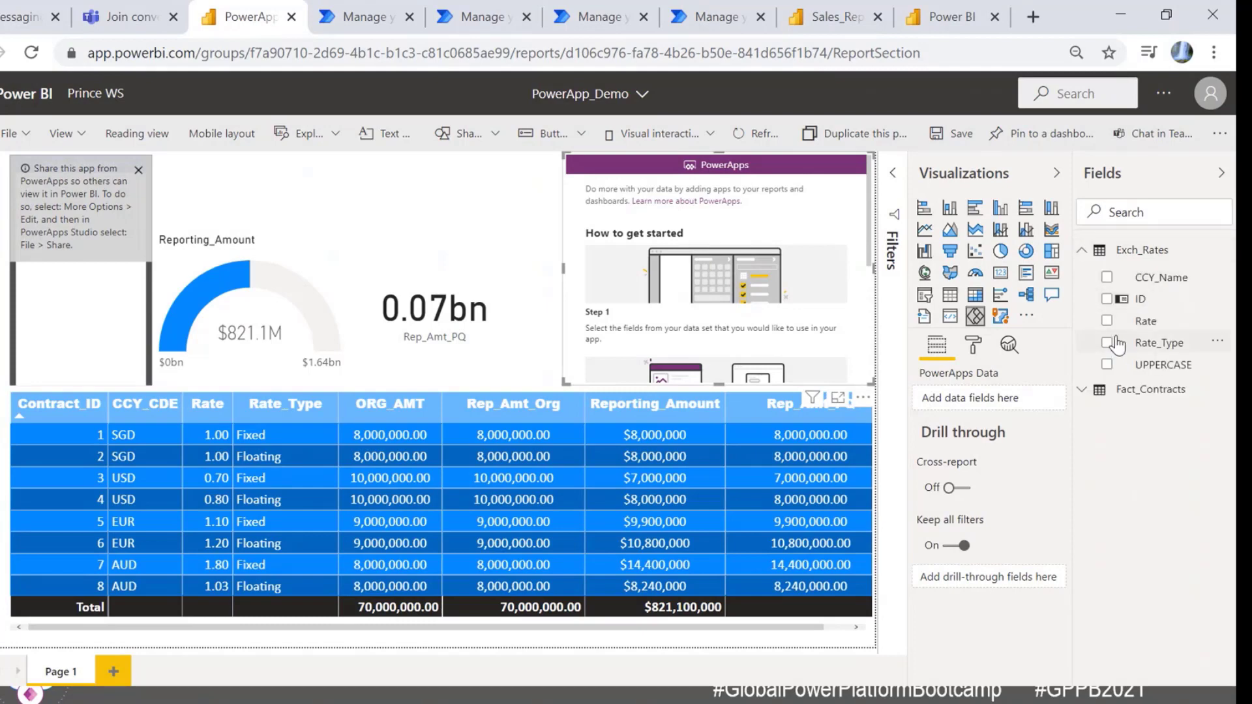
click(1106, 299)
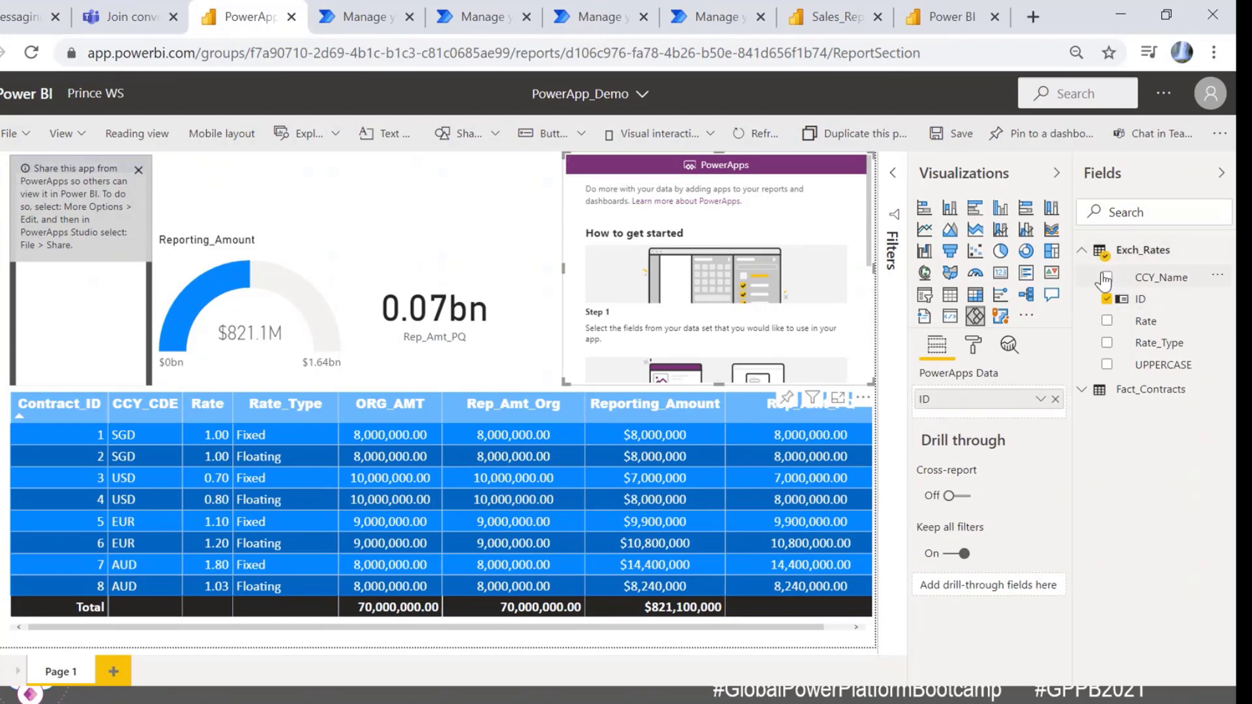
click(1107, 277)
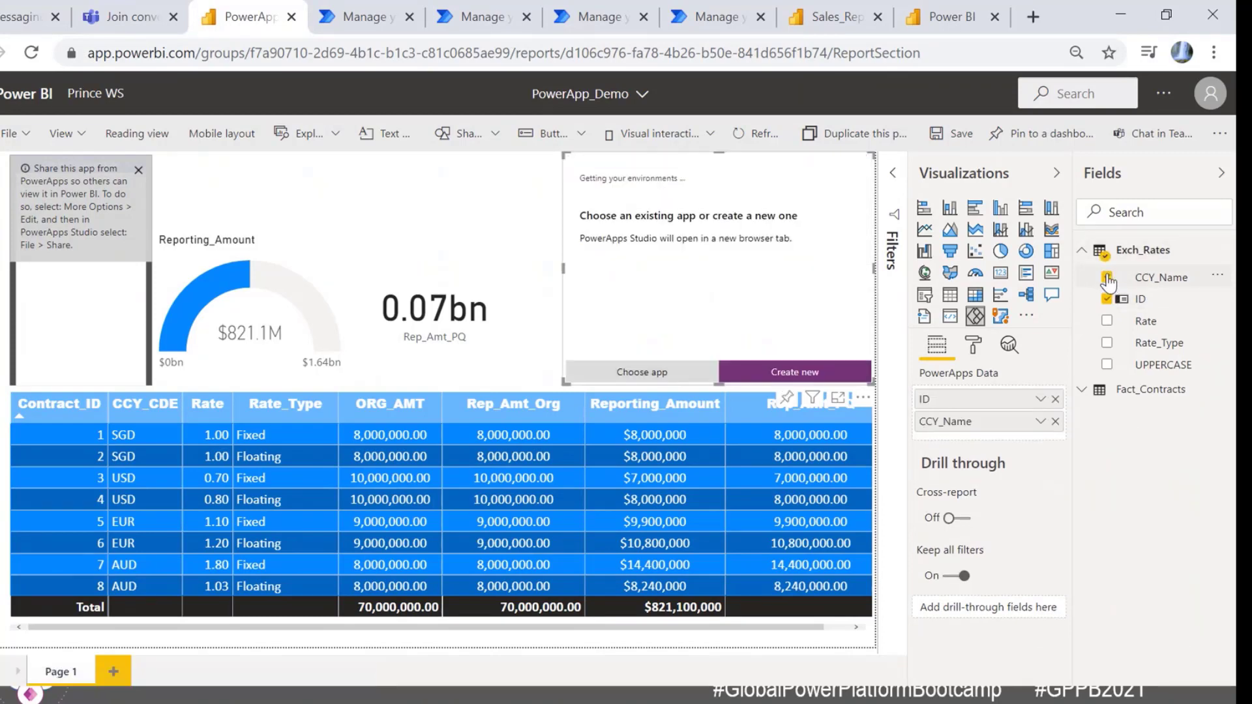
click(1108, 339)
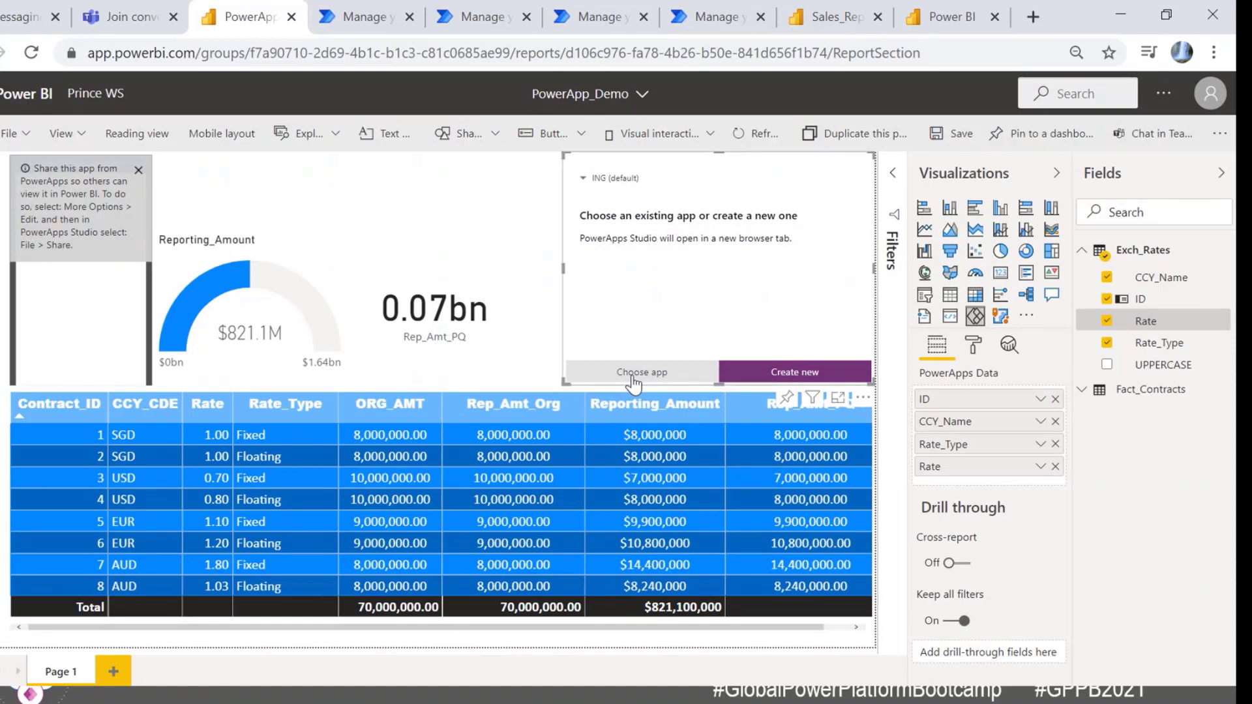
Step: Create a new app from the PowerApps visual and skip the Power Apps Studio welcome dialog
click(749, 376)
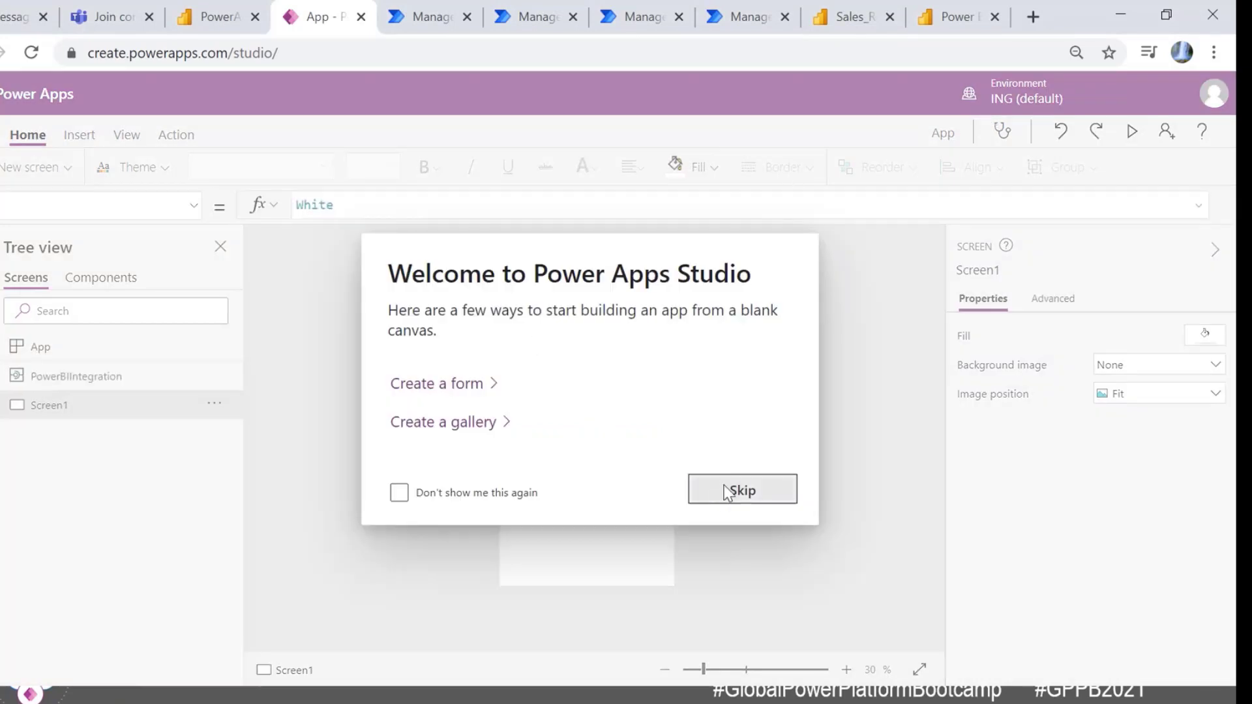
click(730, 491)
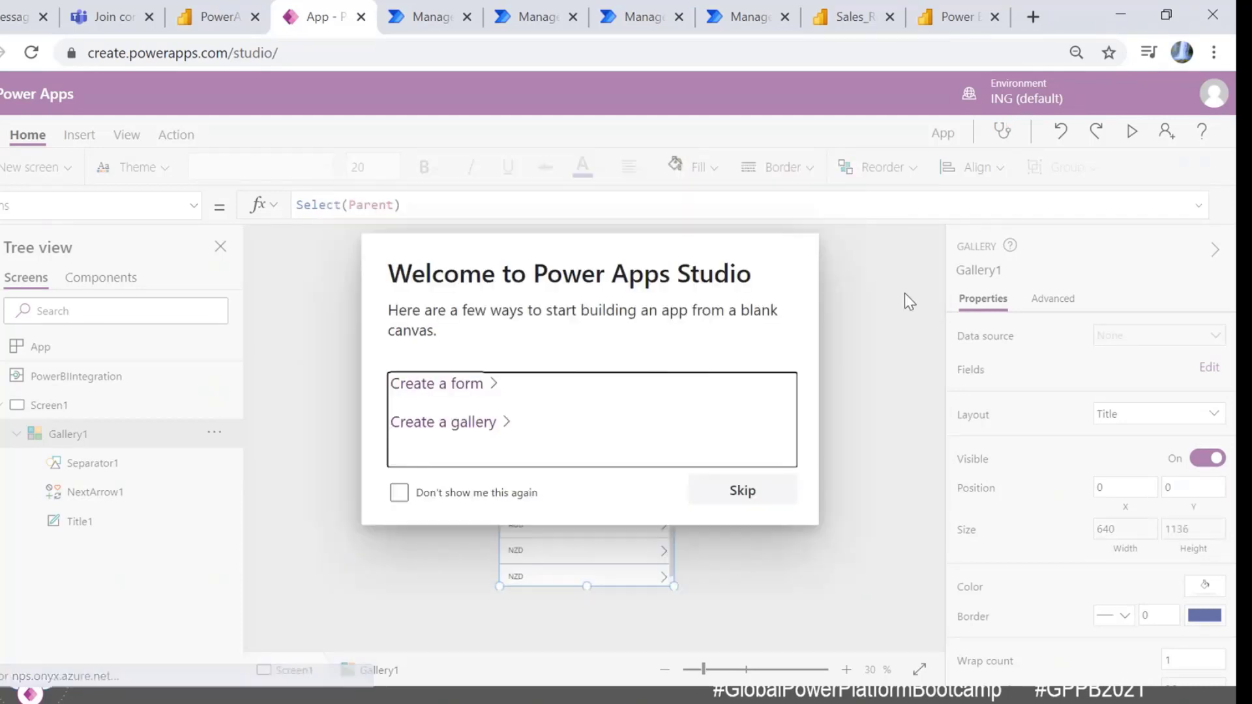
click(716, 506)
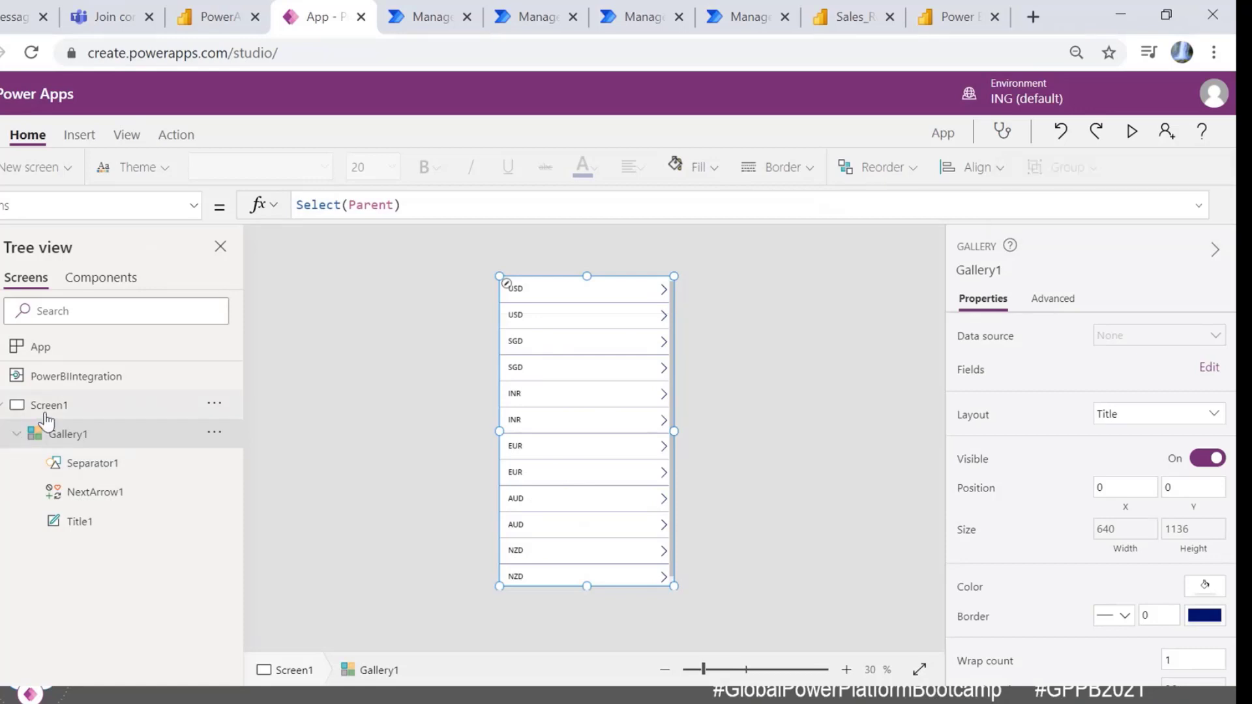
Step: Add a new screen to the app using the List layout
click(210, 404)
click(383, 302)
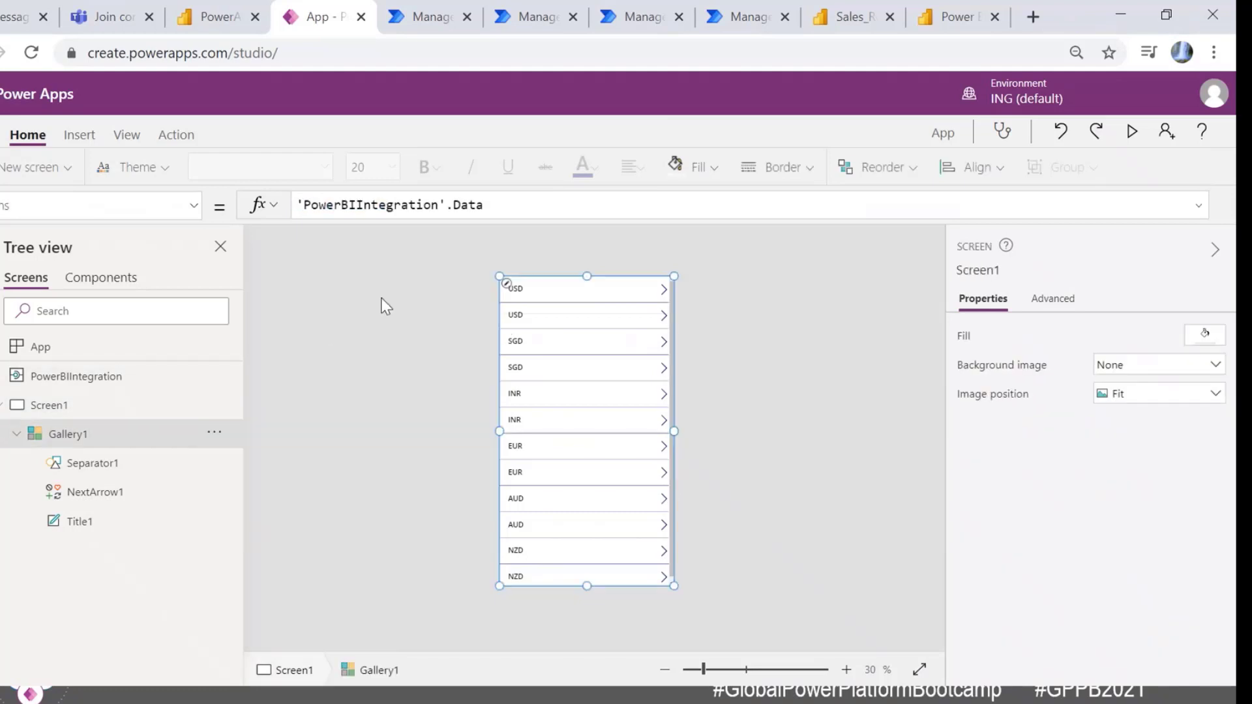
click(31, 160)
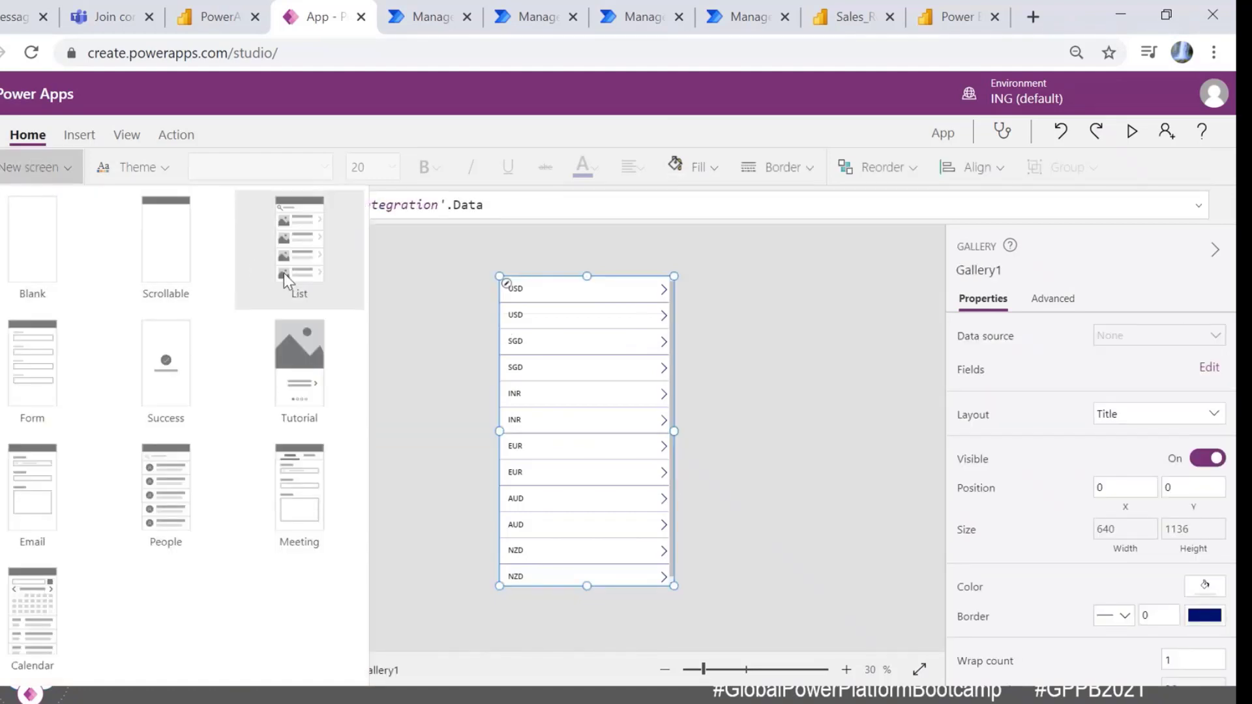
click(317, 252)
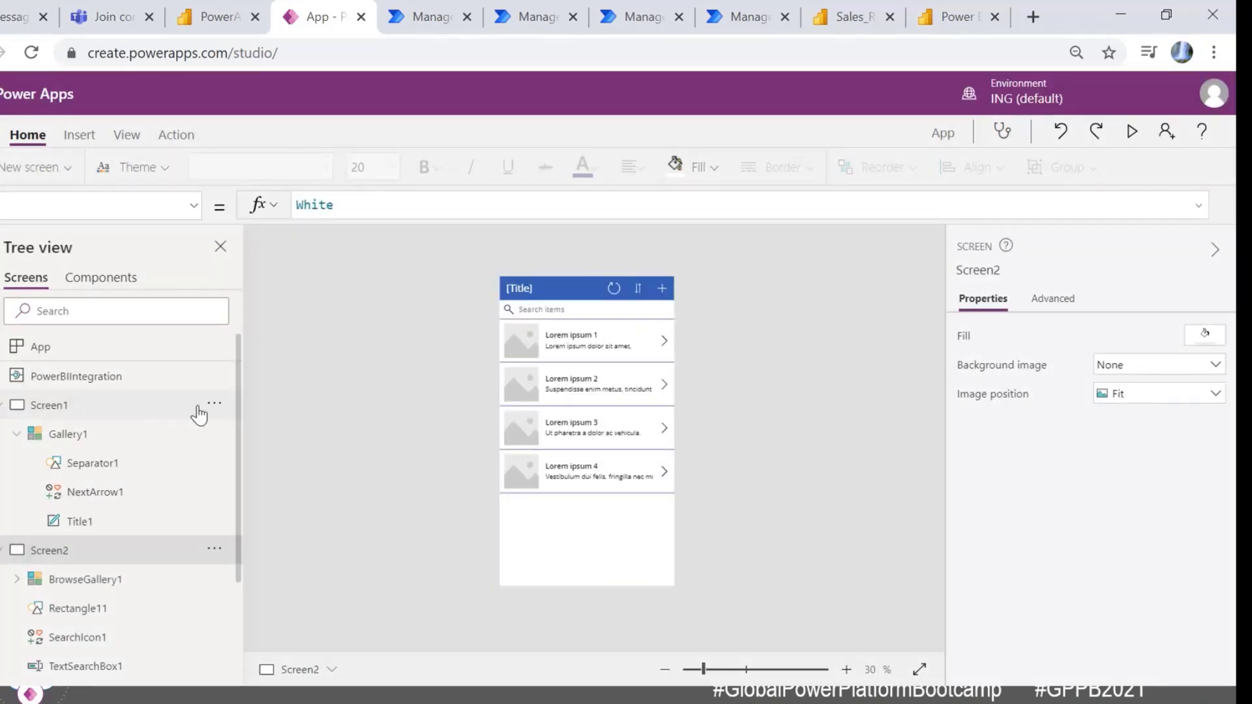
Step: Delete Screen1 together with its default currency gallery
click(214, 405)
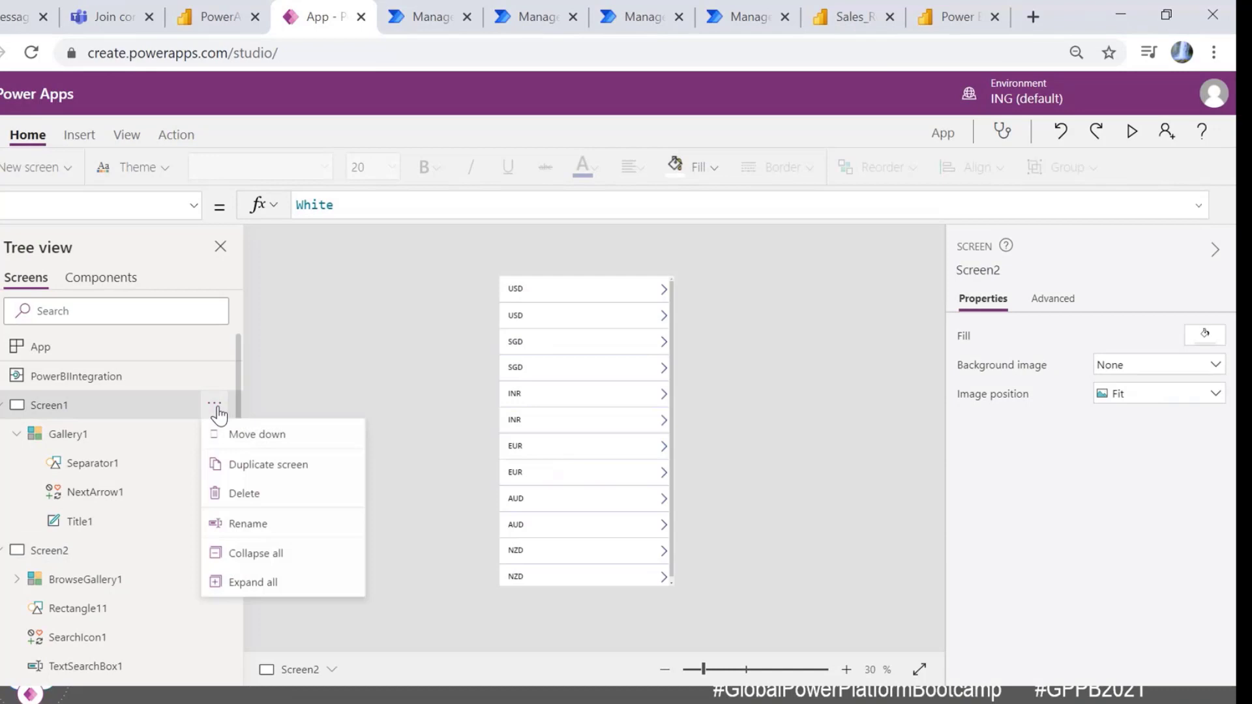
click(244, 499)
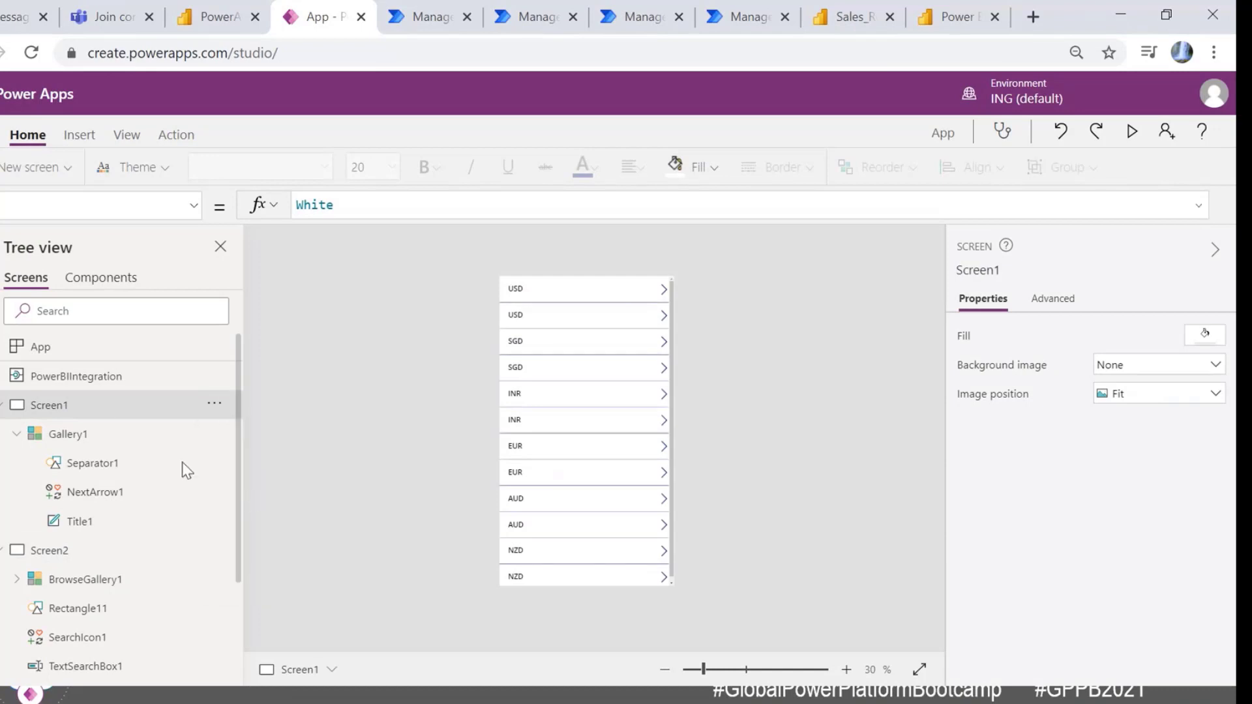
click(73, 381)
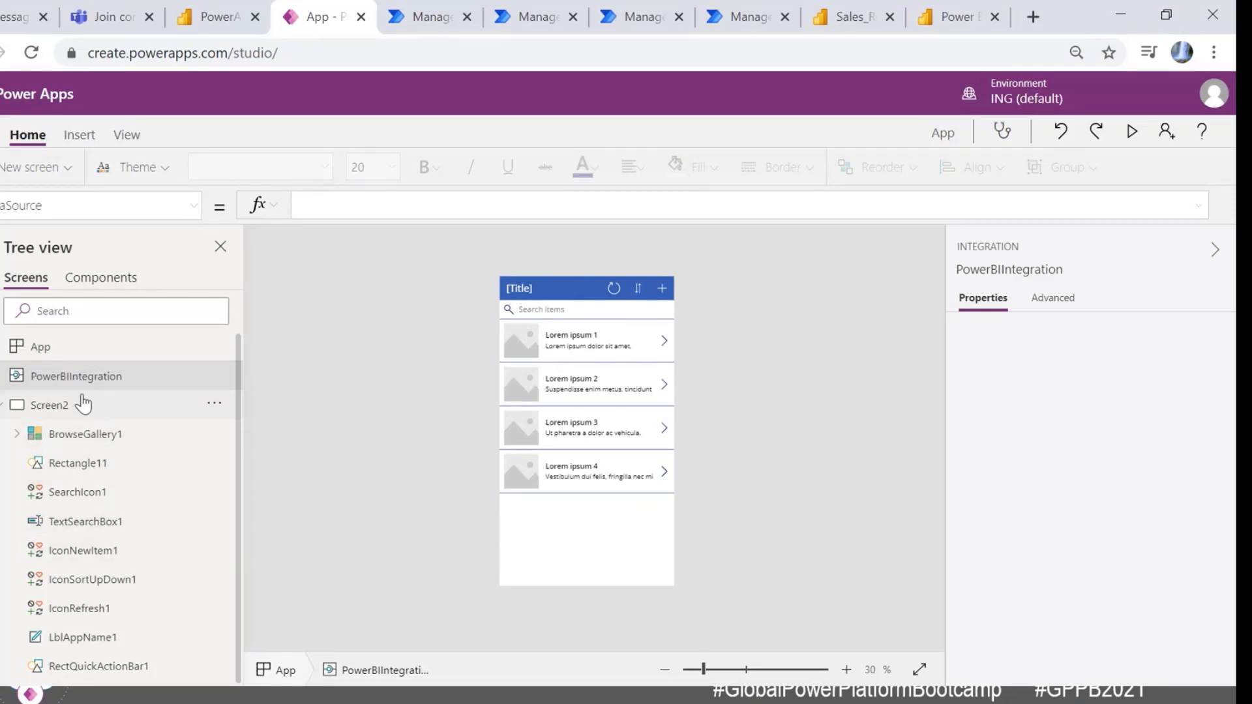
Step: Rename Screen2 to "Selection Screen"
double_click(64, 403)
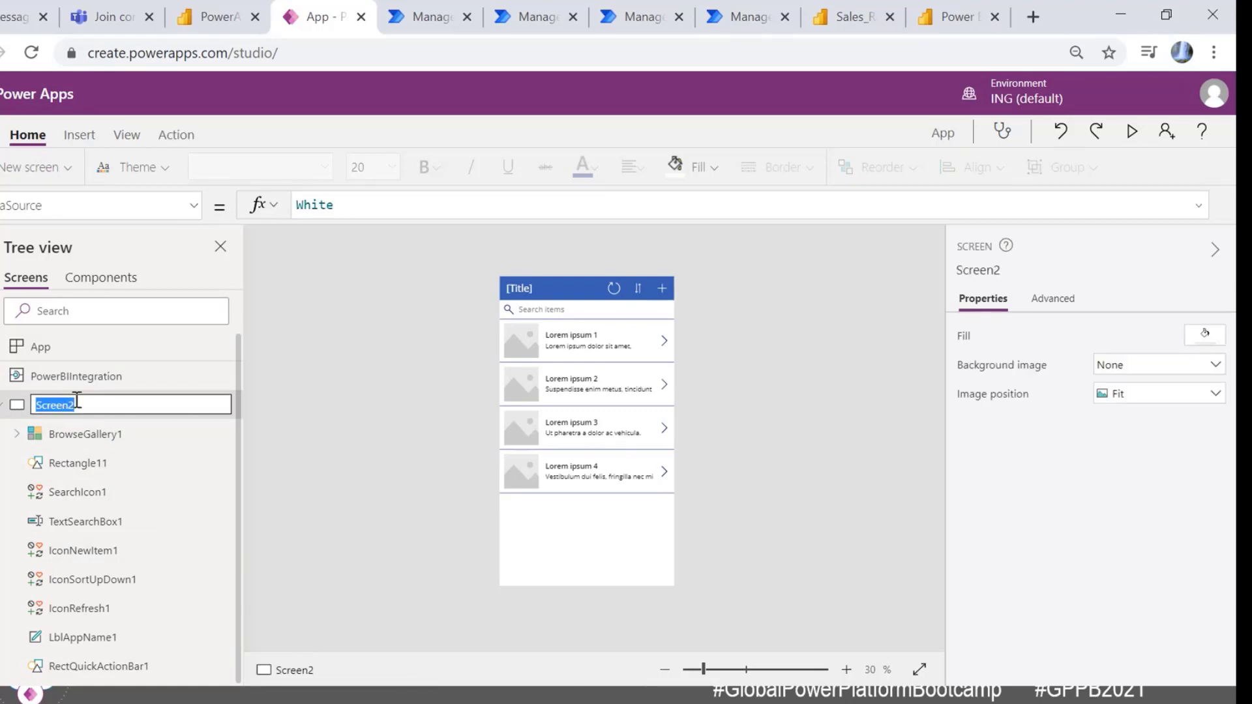
text(Seletion)
key(BackSpace)
key(BackSpace)
key(BackSpace)
key(BackSpace)
text(ction Screen)
Step: Replace the list screen's header title placeholder with "Select Currency"
click(521, 289)
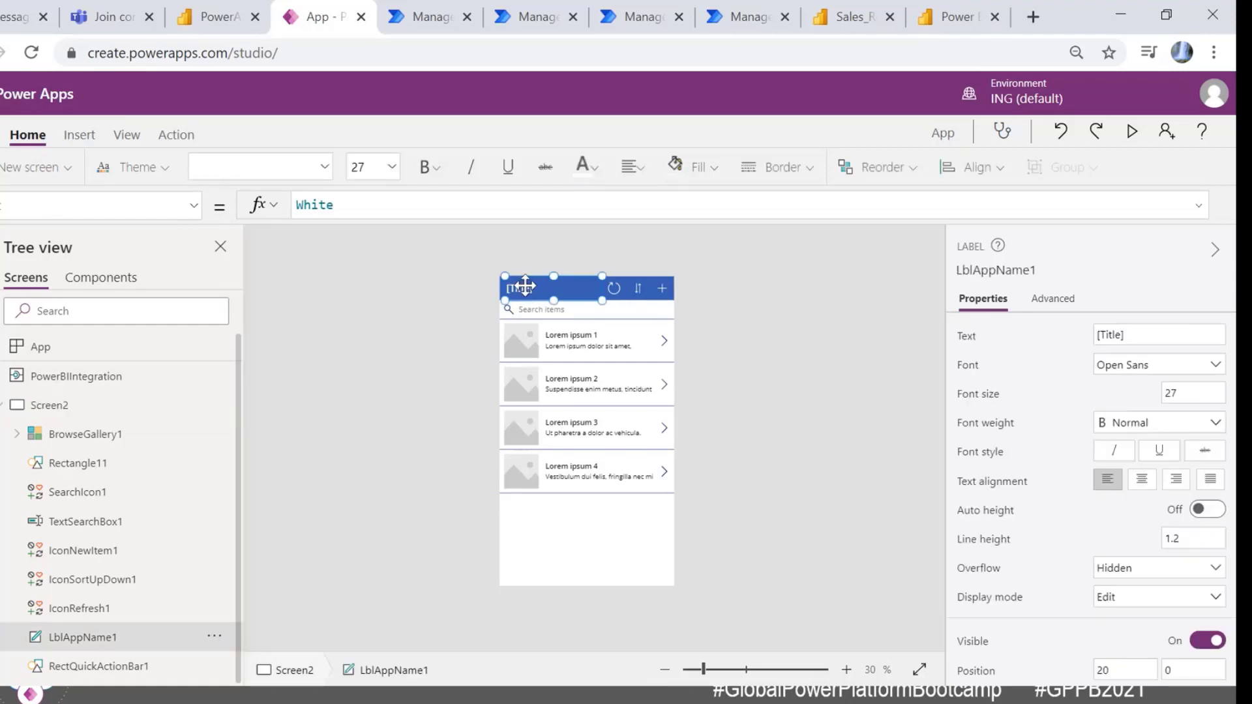
double_click(529, 287)
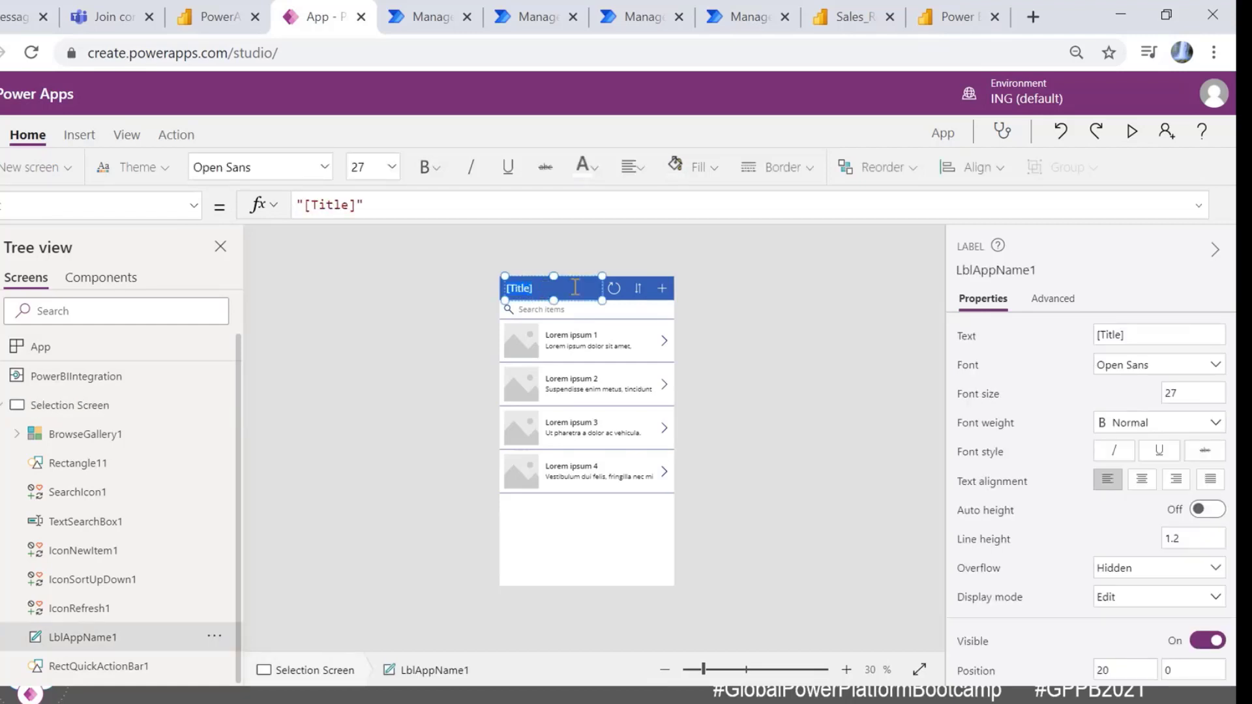
text(Selet)
key(BackSpace)
key(BackSpace)
text(ct Curreny)
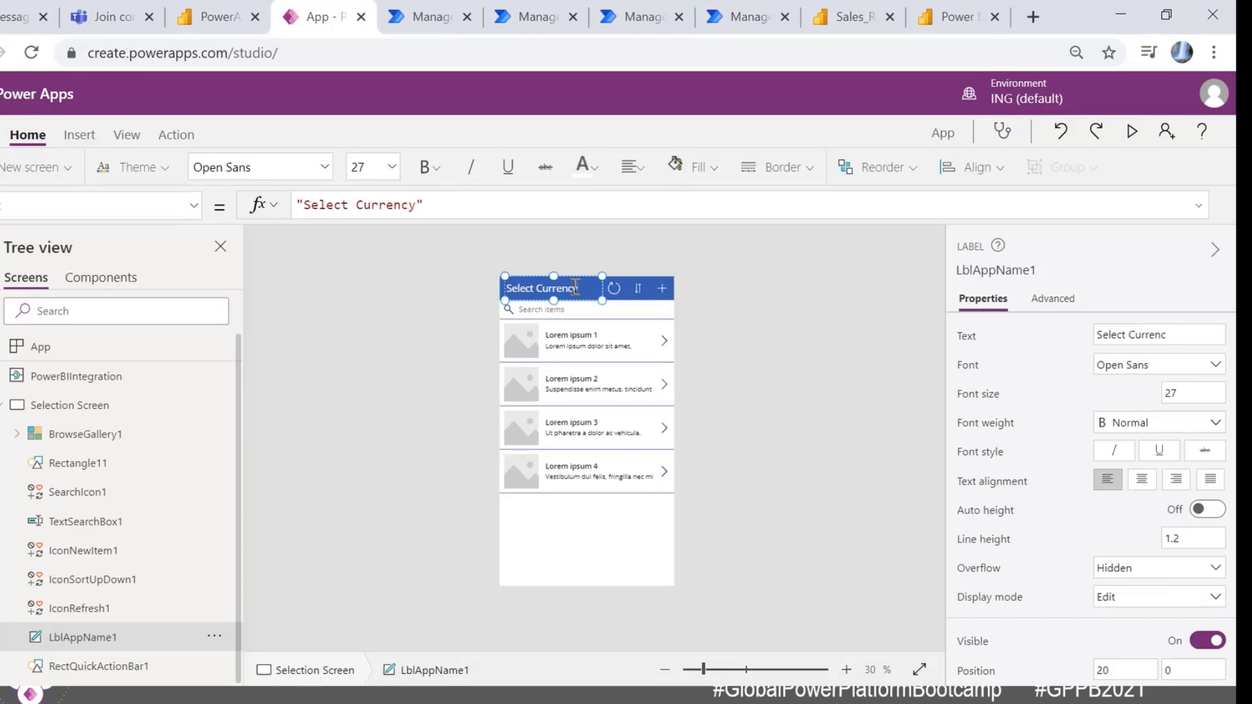
click(758, 289)
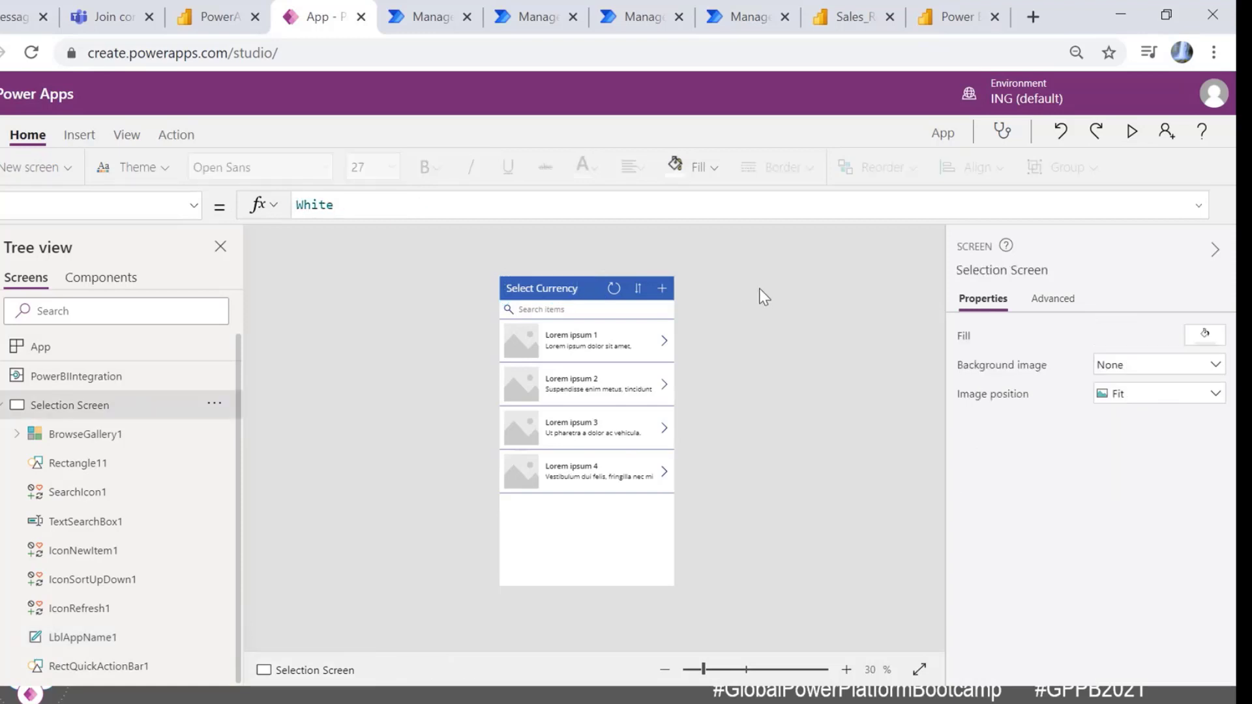
click(601, 311)
click(572, 280)
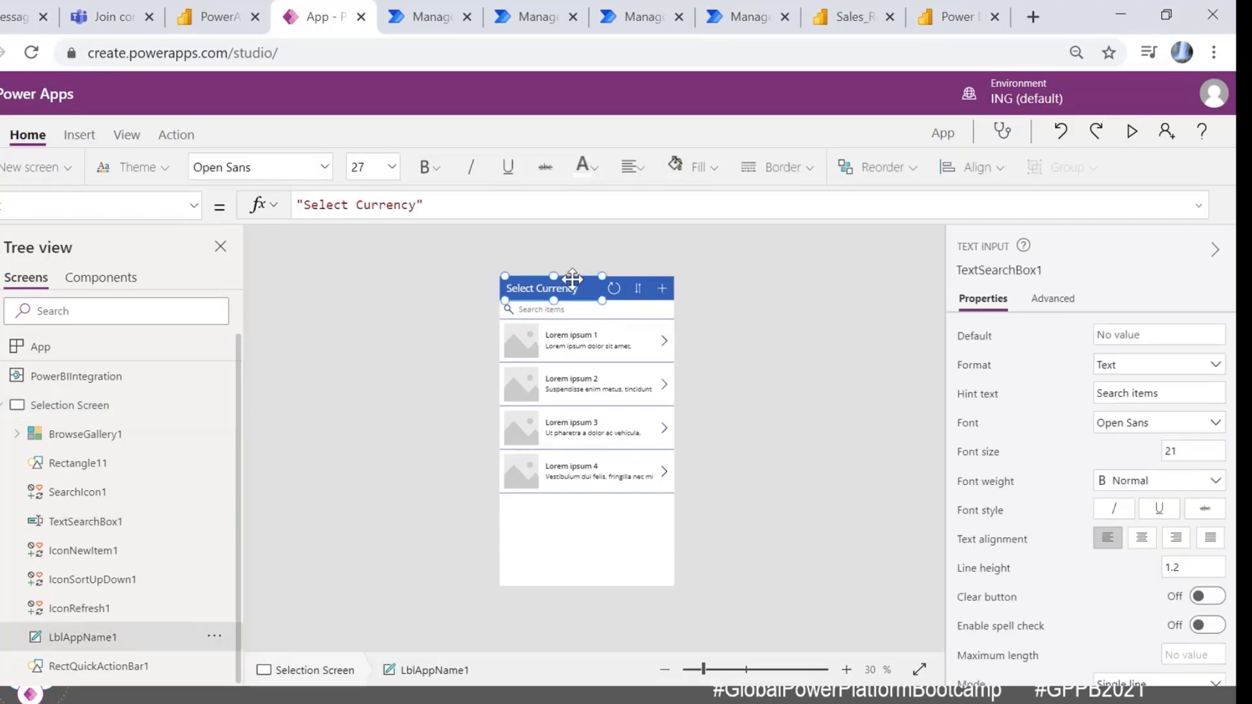
click(551, 527)
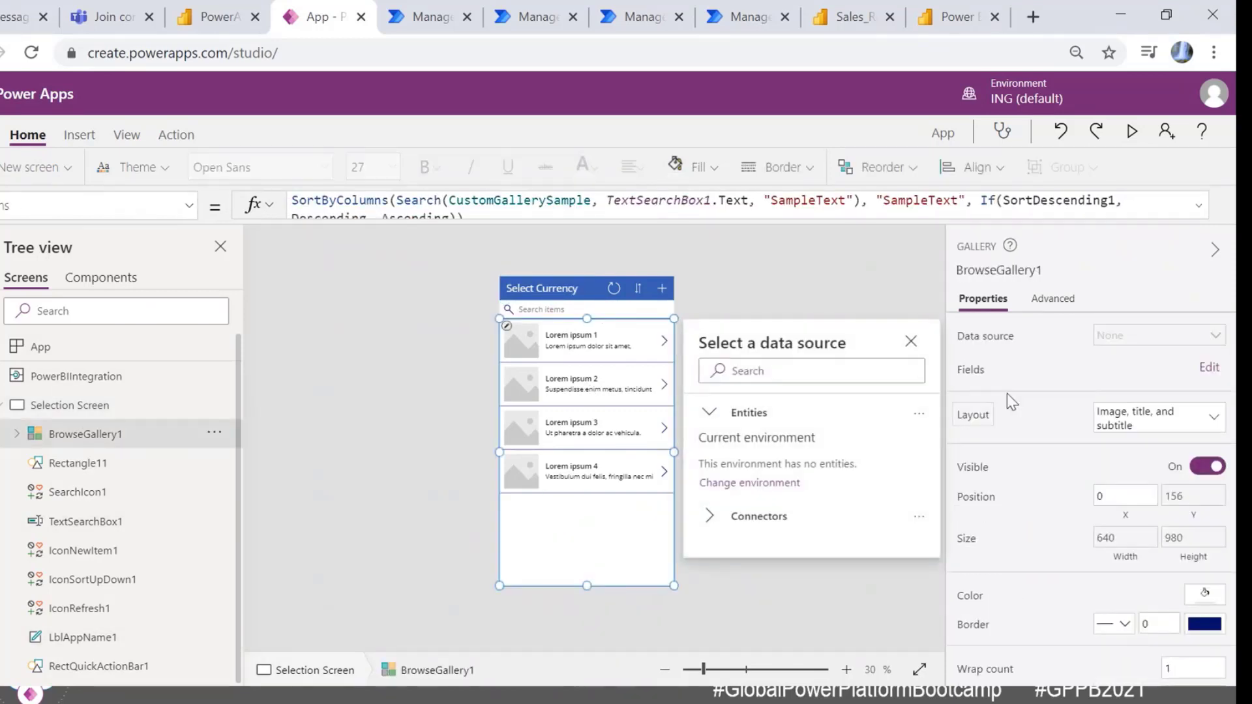
click(710, 515)
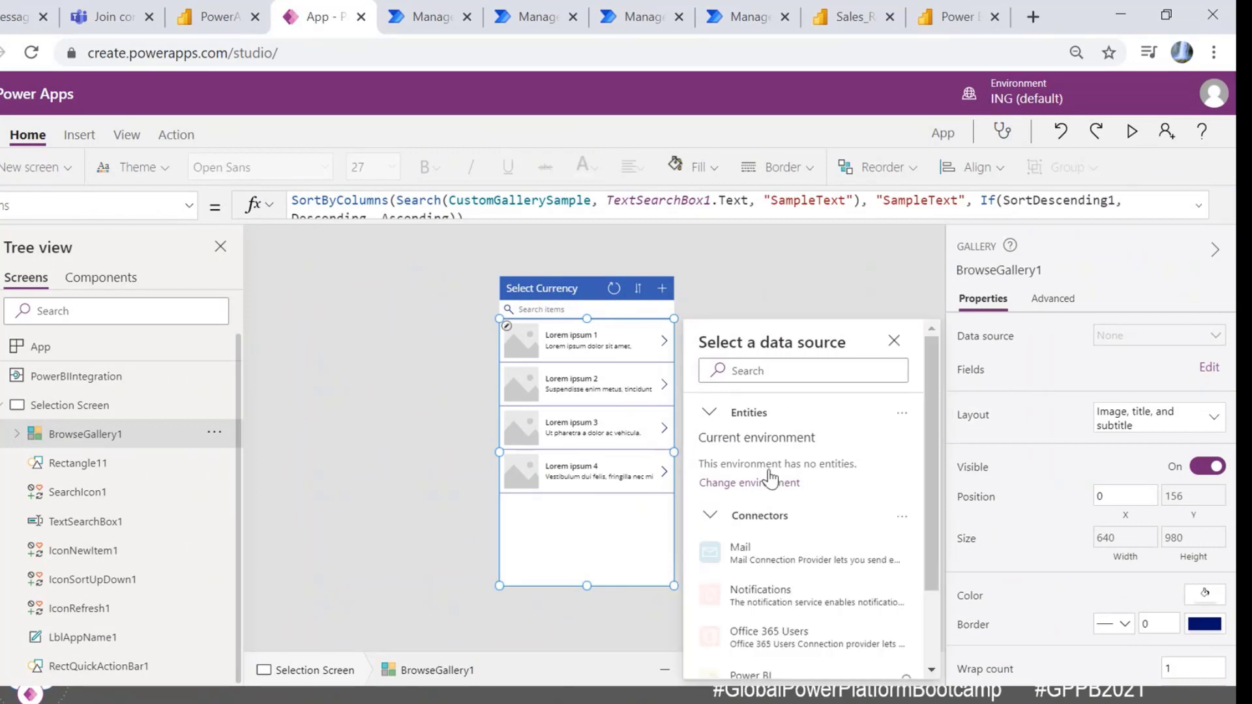
scroll(841, 651, down, 2)
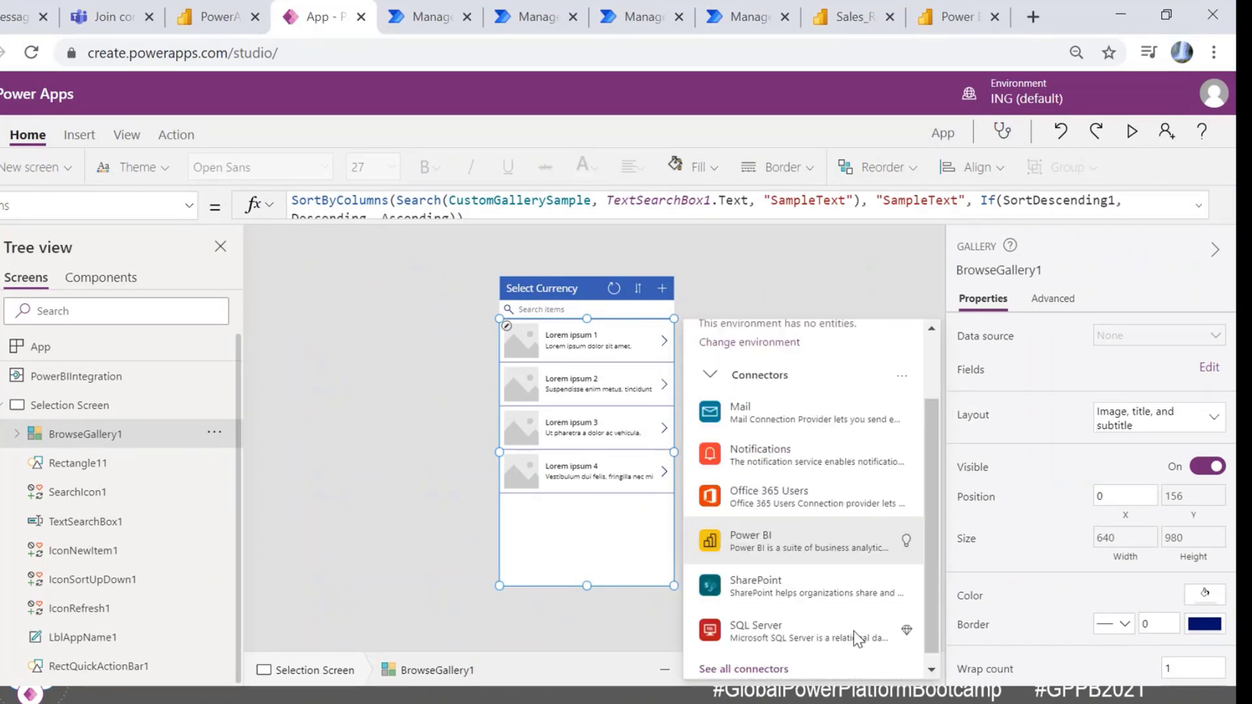
click(832, 623)
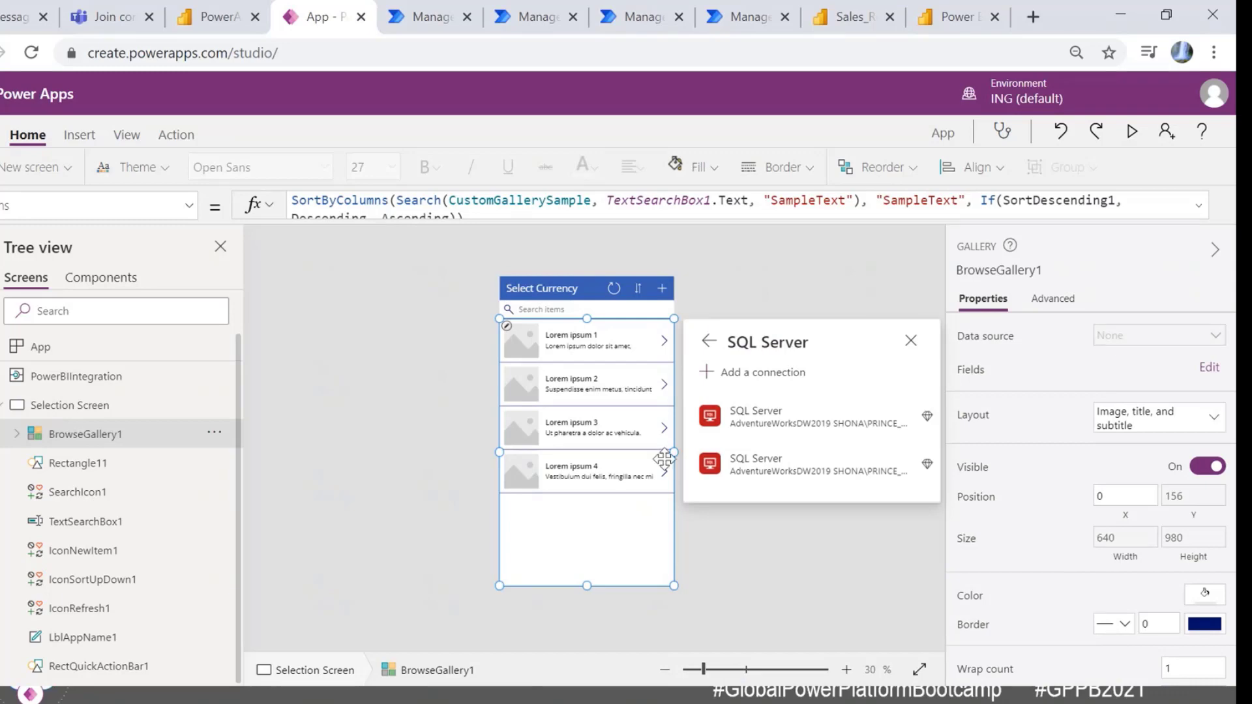
mouse_move(757, 424)
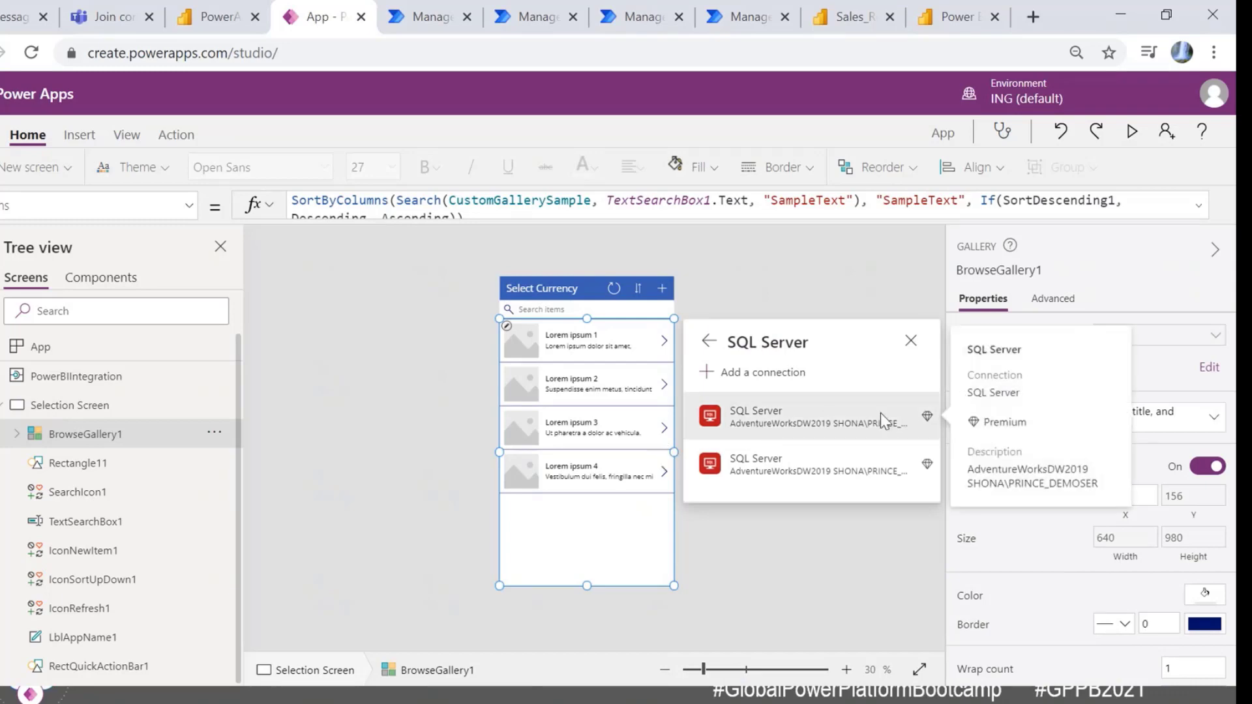
click(853, 419)
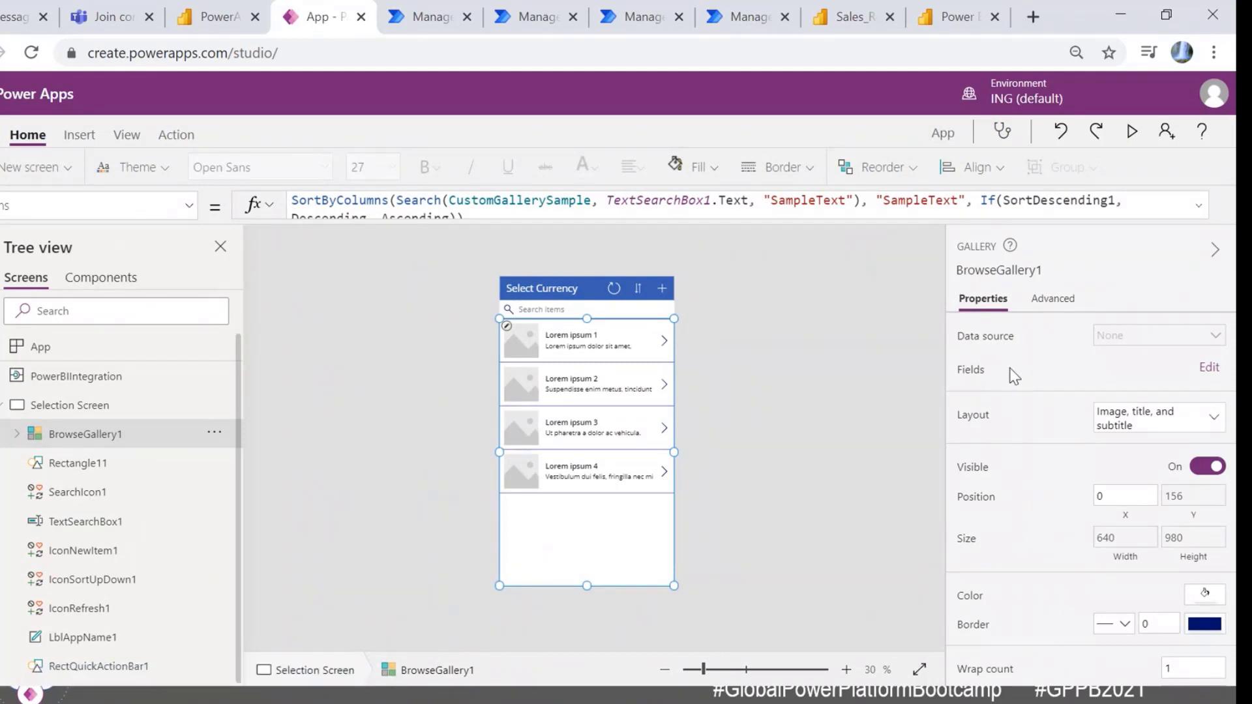
Step: Change the browse gallery's layout on the Selection Screen to Title and subtitle
click(615, 341)
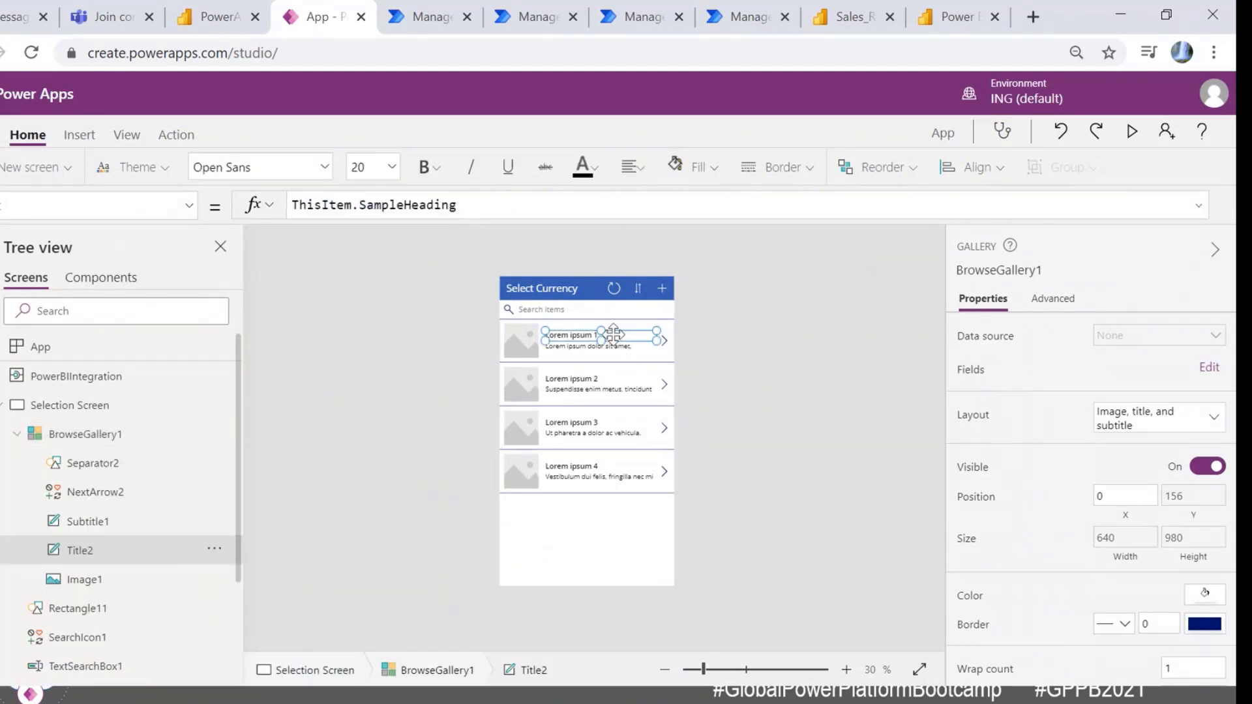
click(578, 312)
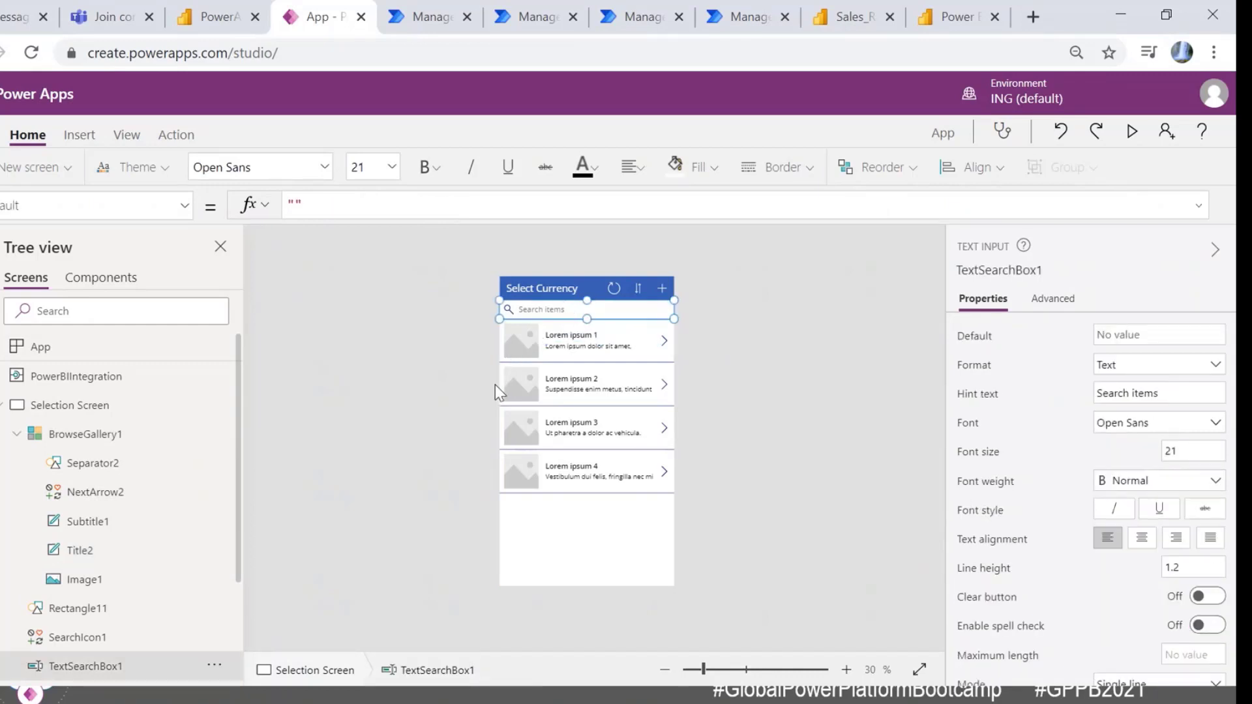
click(504, 391)
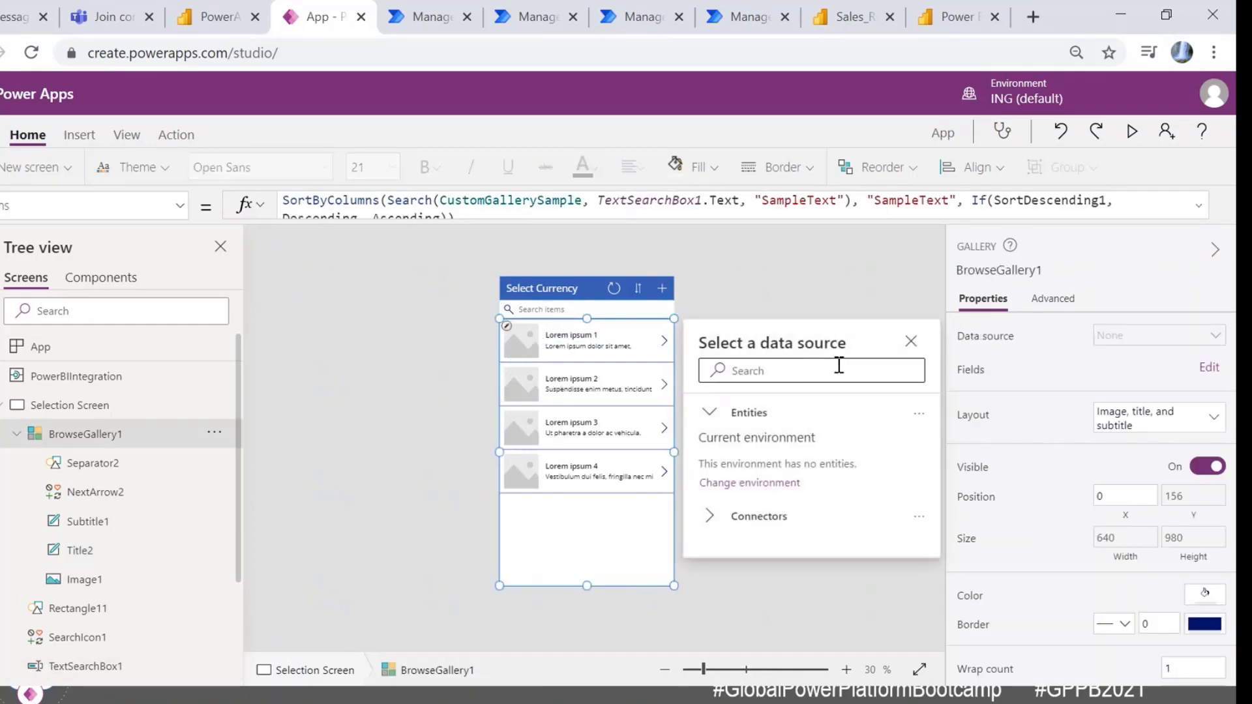
click(1193, 428)
click(1195, 427)
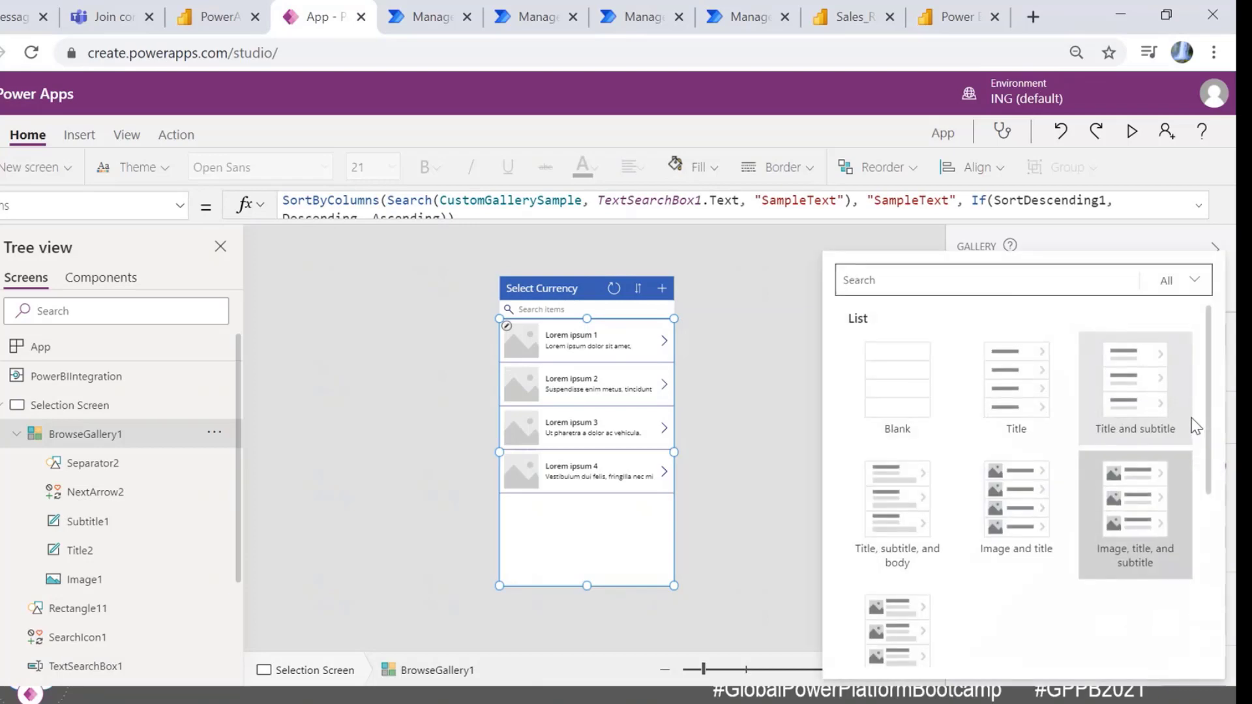
click(1199, 333)
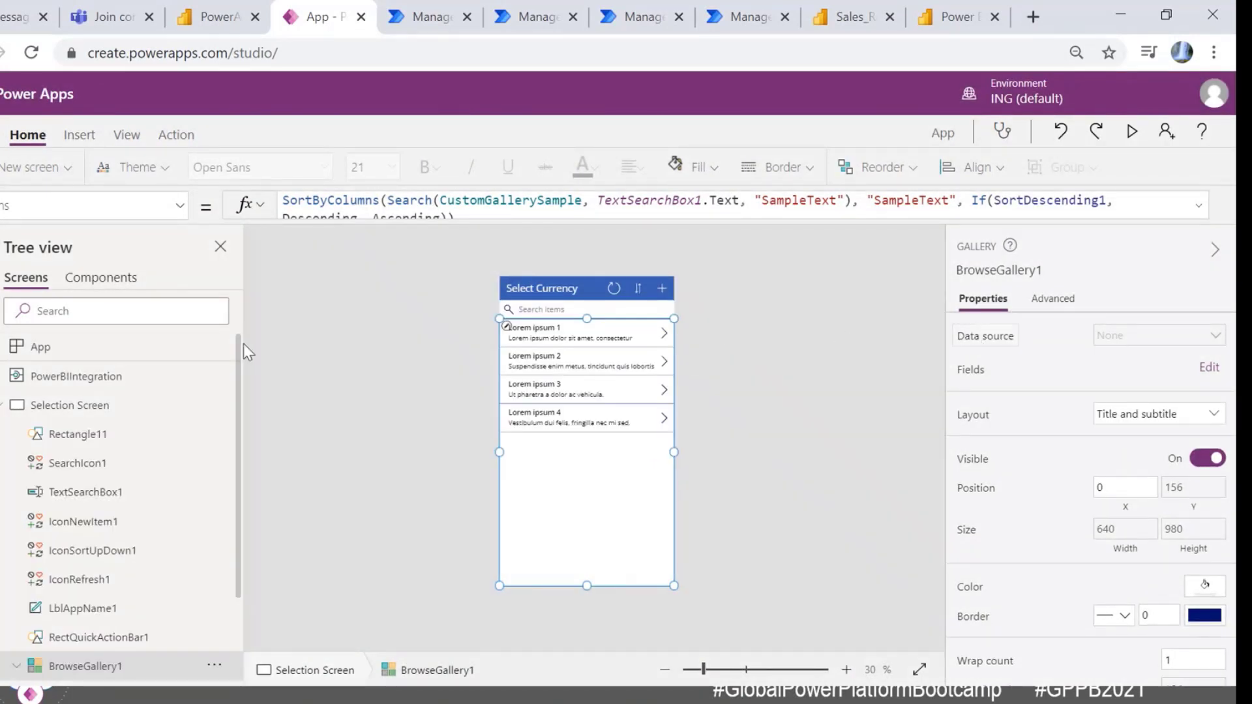
Step: Connect the browse gallery to the Exch_Rates table through the second AdventureWorksDW2019 SQL Server connection
click(85, 412)
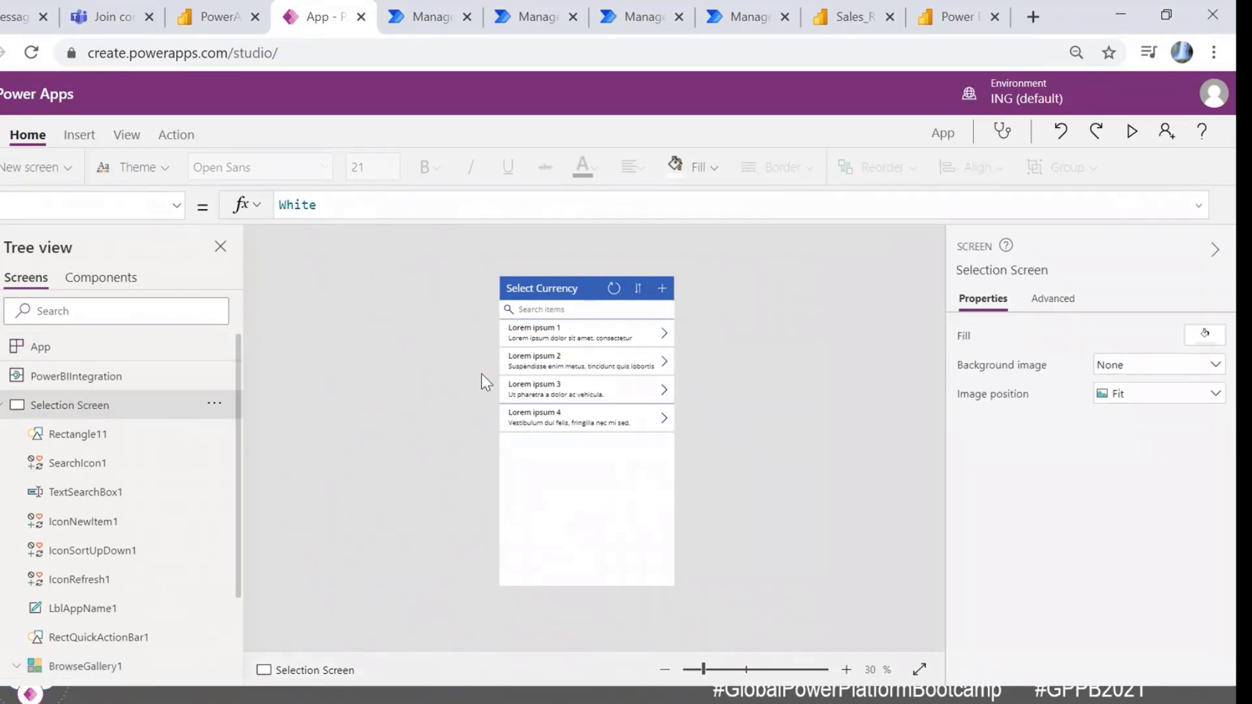
click(77, 465)
scroll(79, 470, down, 2)
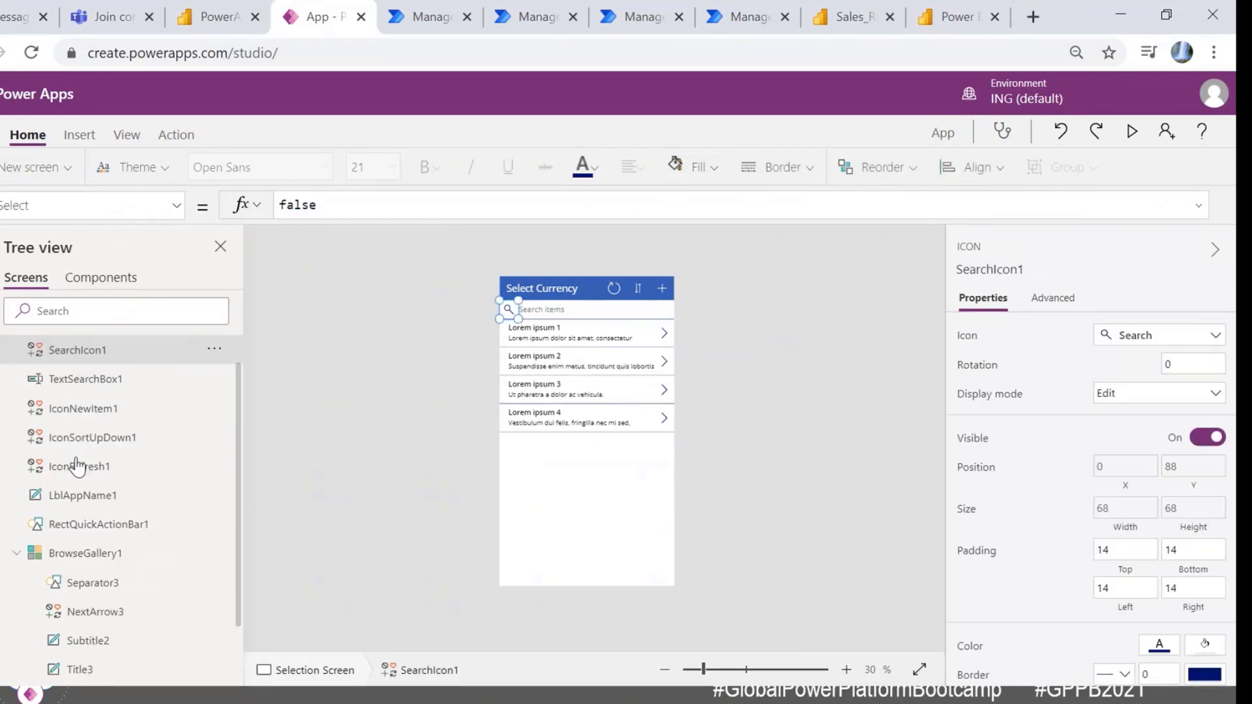
click(90, 549)
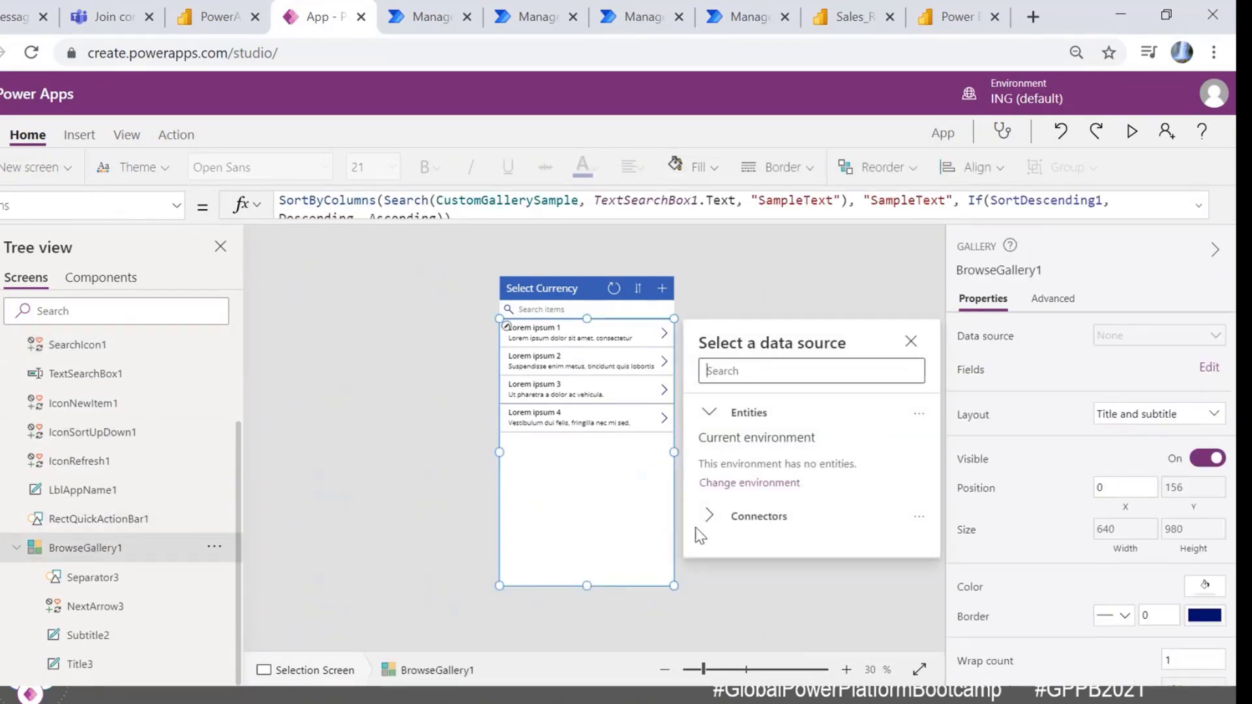
click(715, 517)
scroll(730, 498, down, 3)
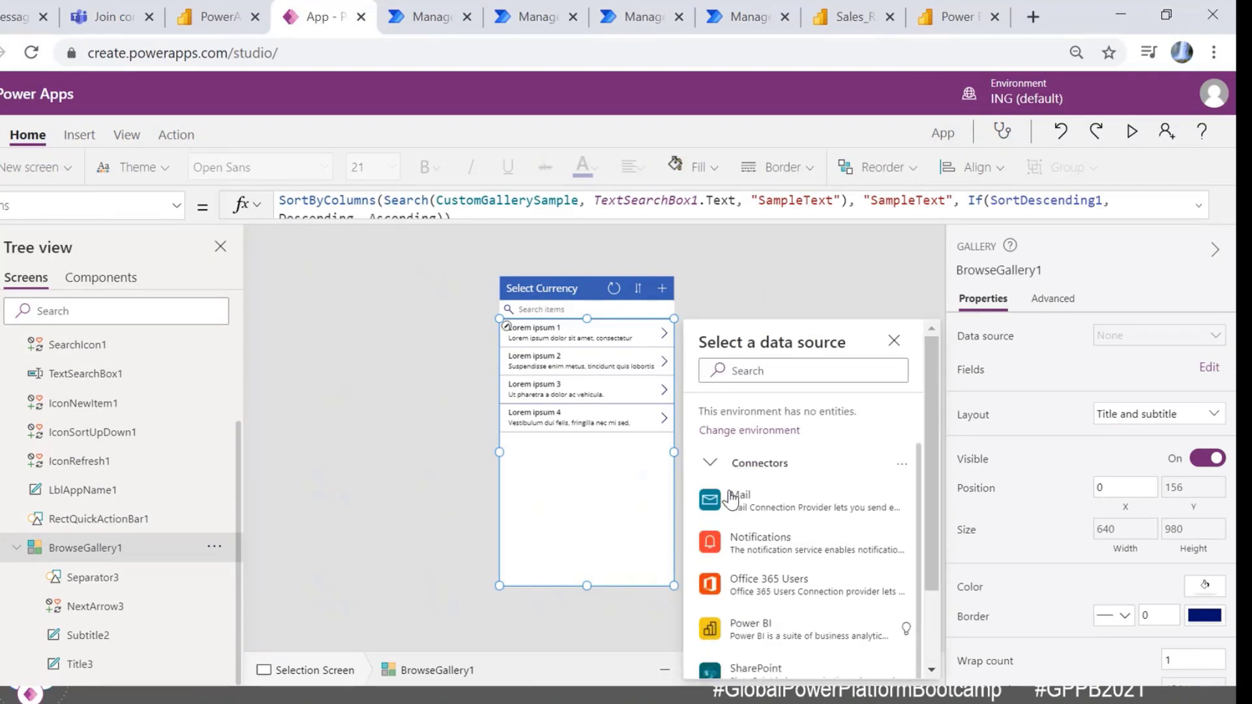
scroll(802, 593, down, 2)
click(757, 612)
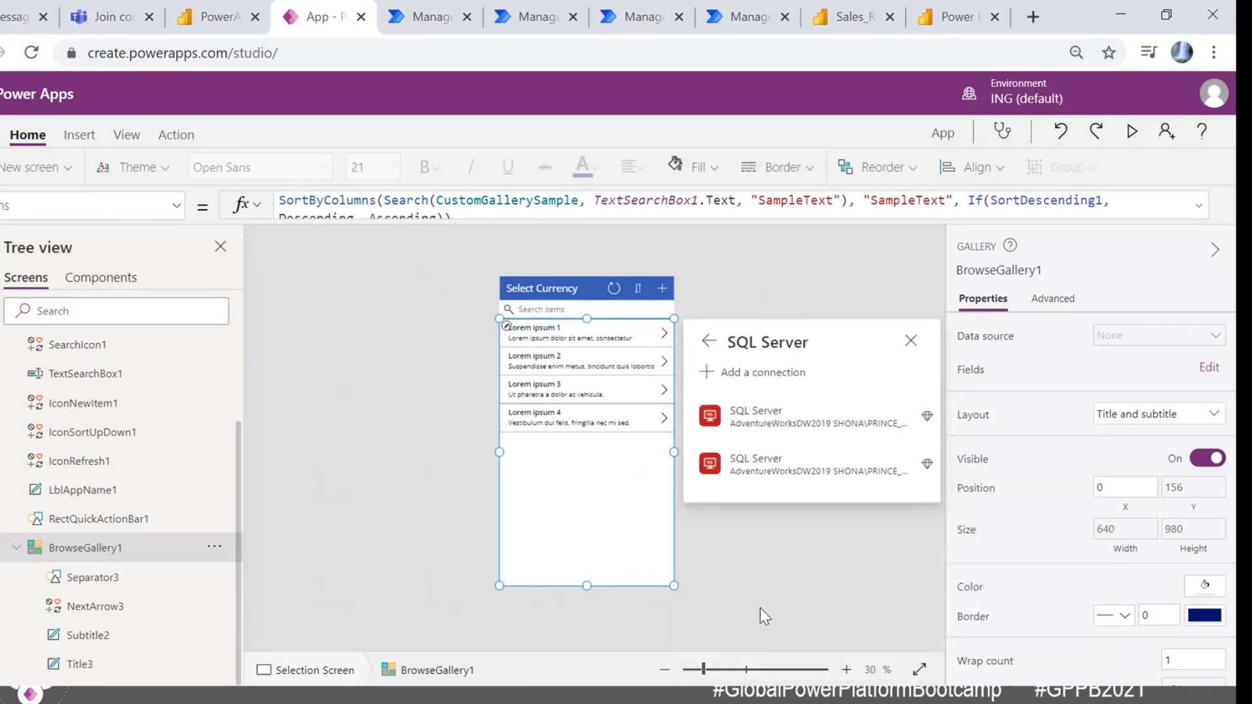
click(794, 462)
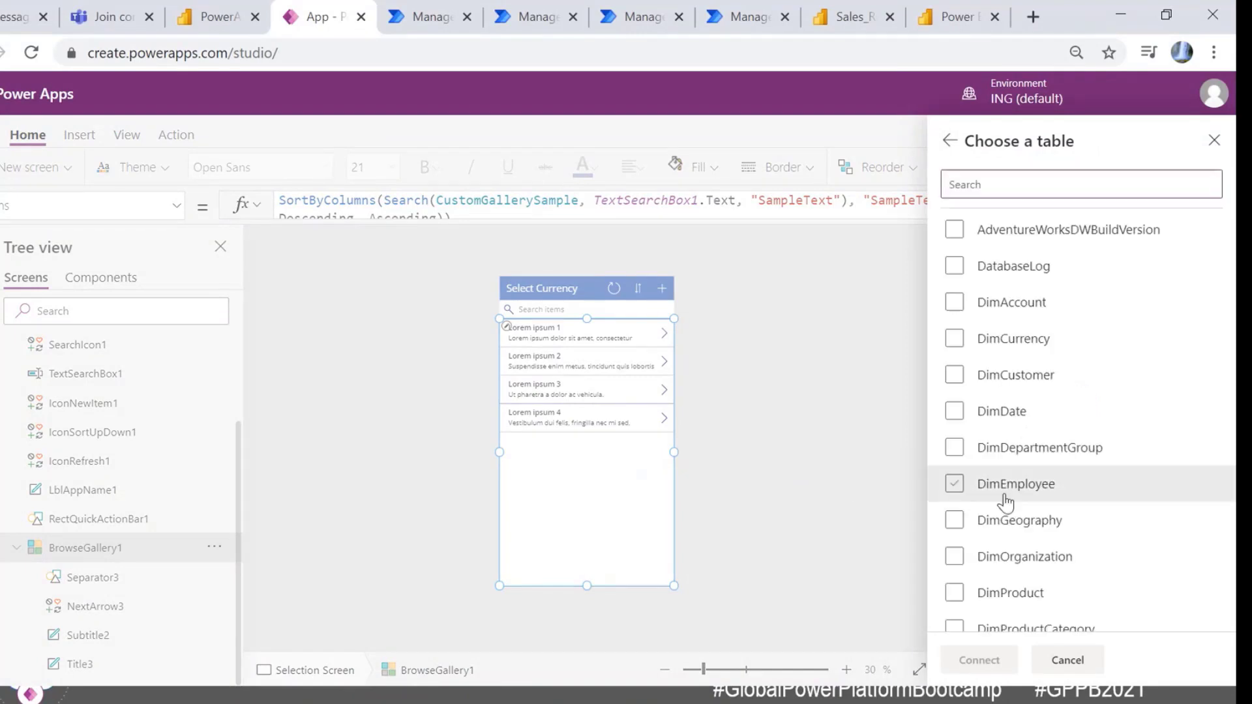
scroll(1023, 413, down, 6)
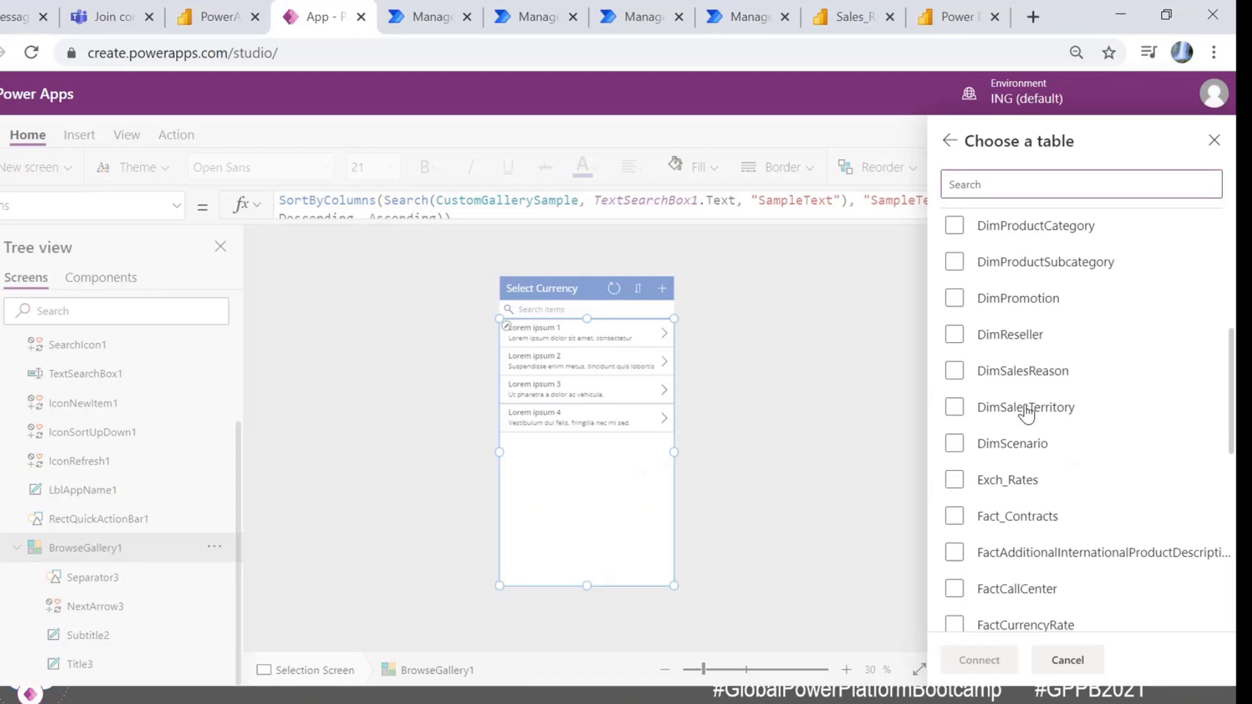
click(953, 480)
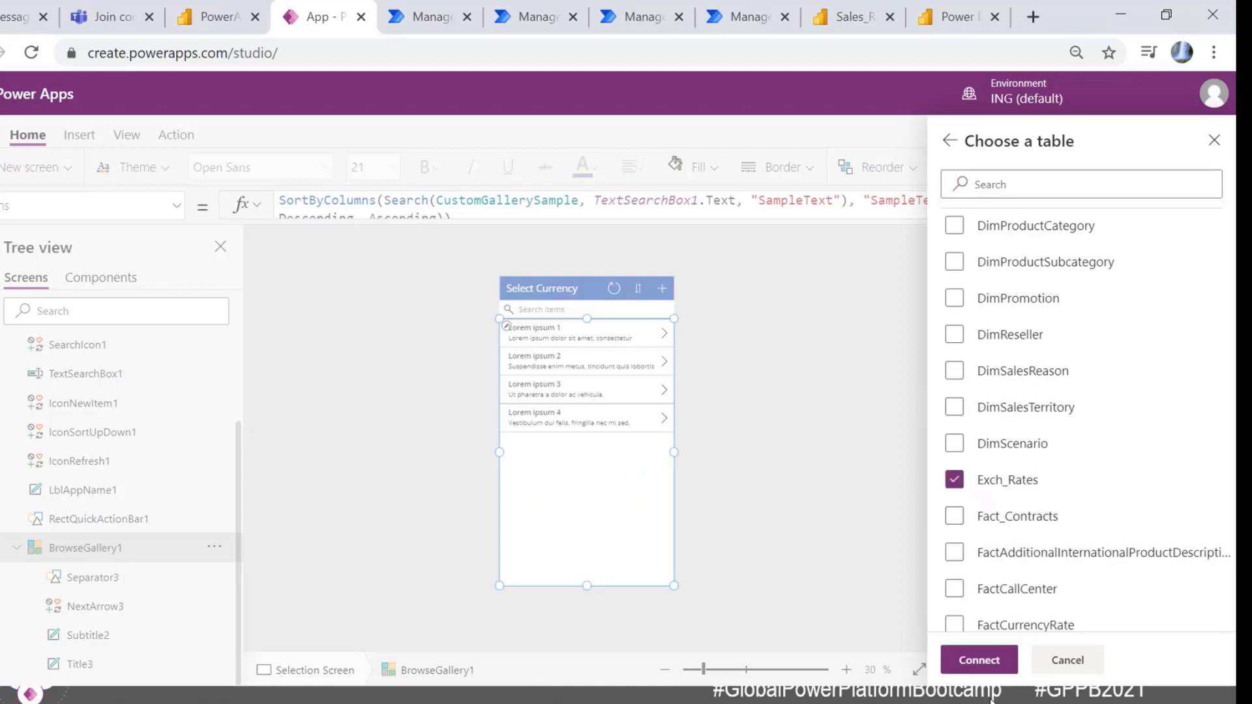
click(970, 660)
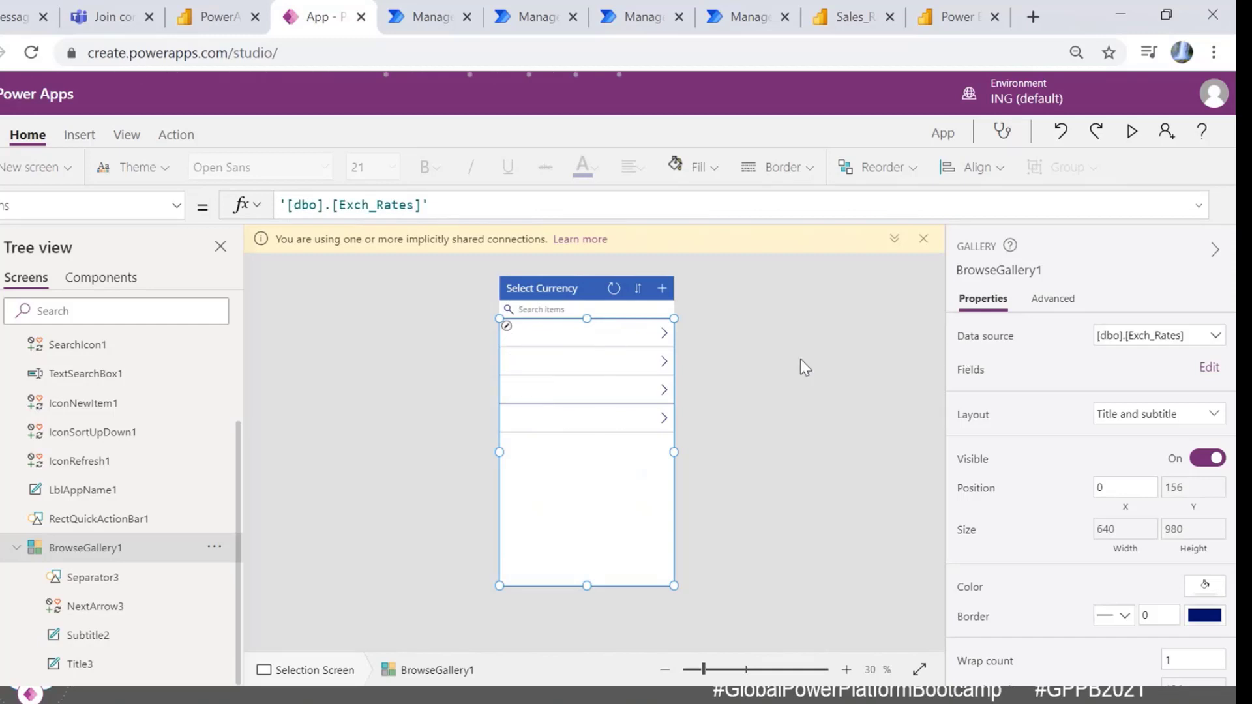
Step: Check which table fields feed the gallery's title and subtitle, and dismiss the implicitly shared connections notice
click(1208, 367)
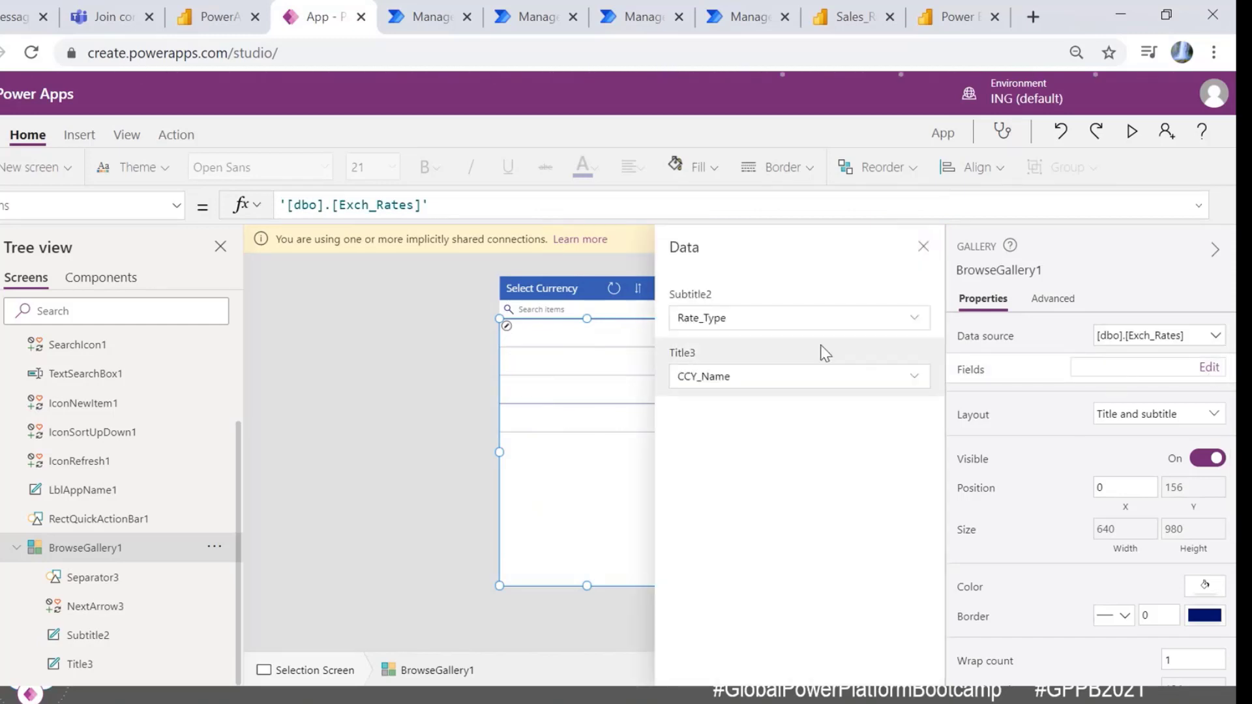
click(923, 247)
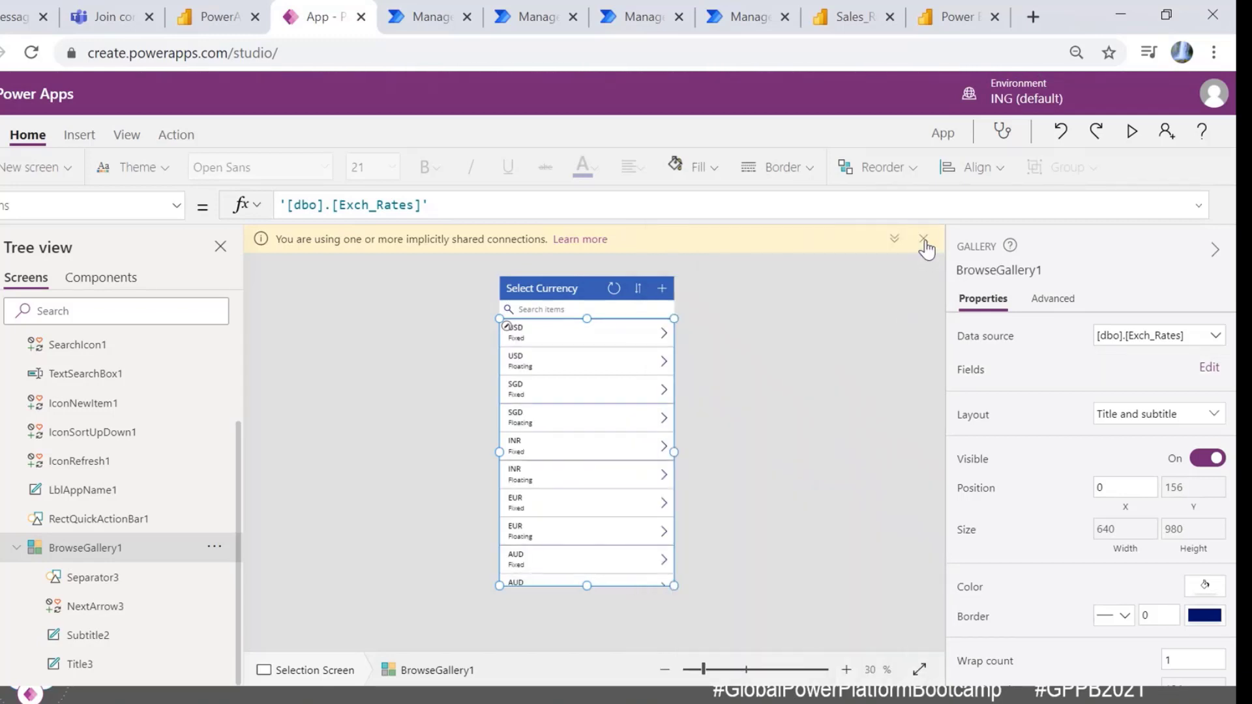
click(923, 239)
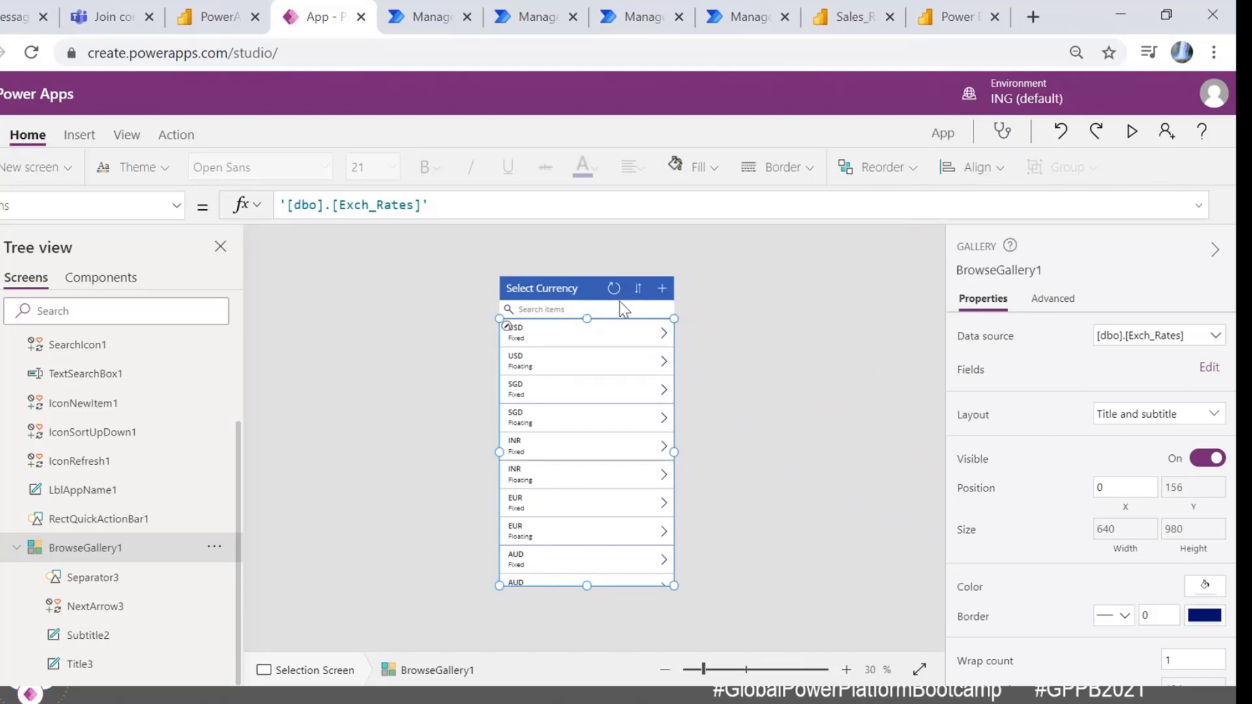
Step: Collapse the Selection Screen's controls and add a new screen to the app using the Scrollable layout
scroll(154, 376, up, 2)
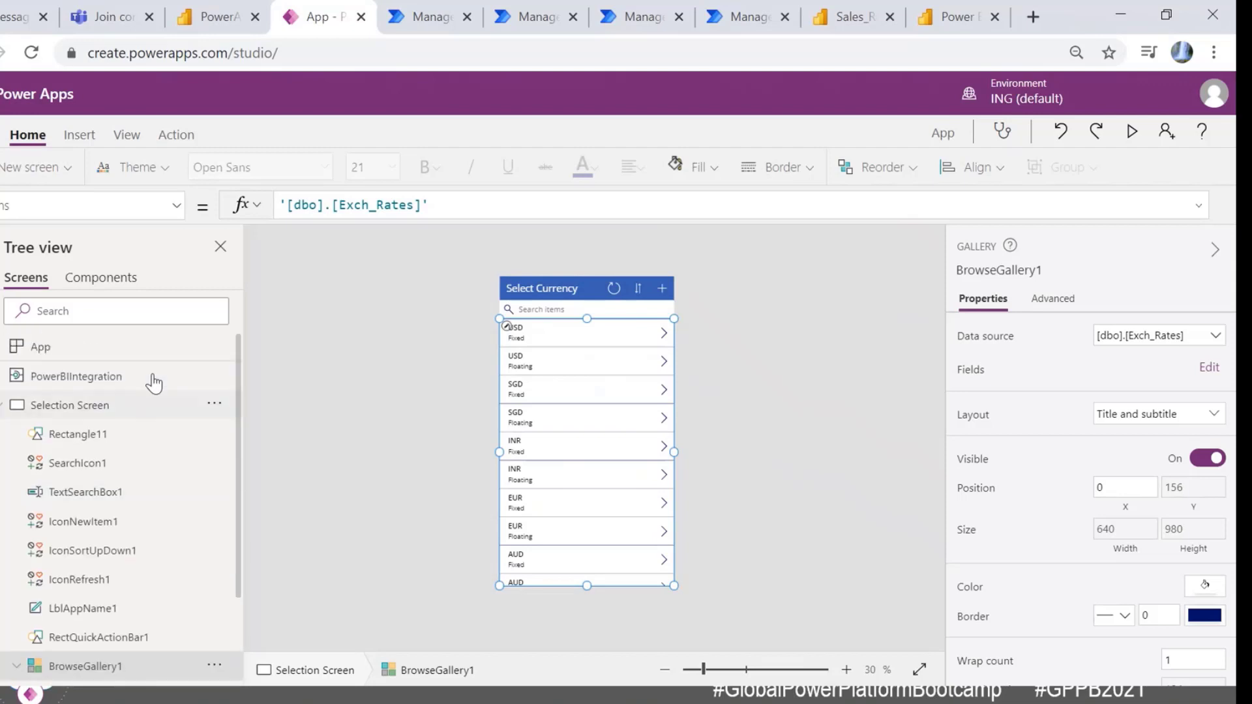
click(5, 409)
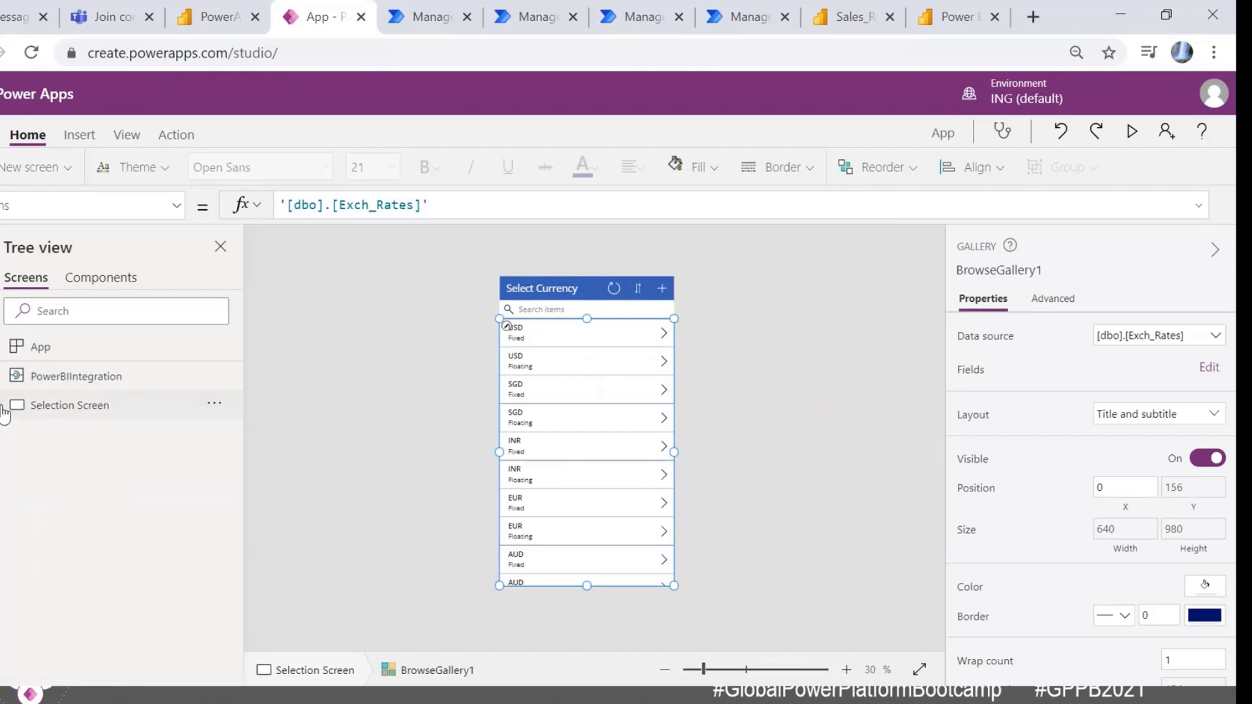
click(50, 166)
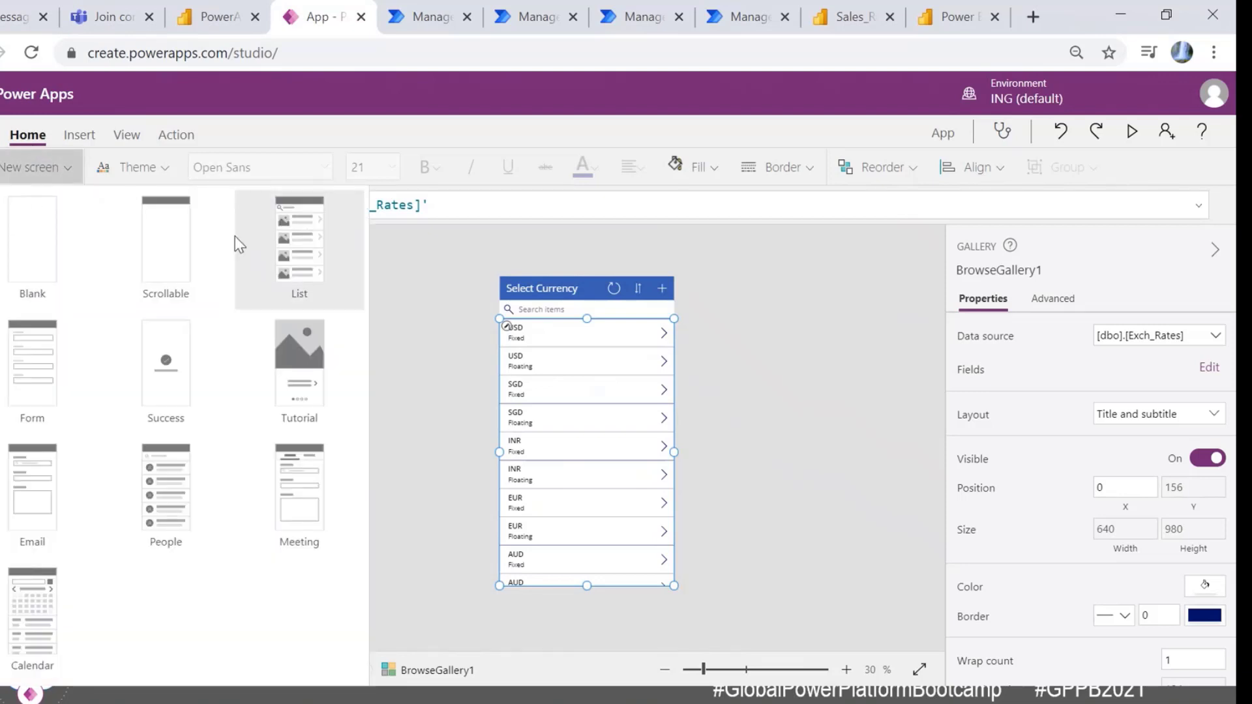
click(210, 240)
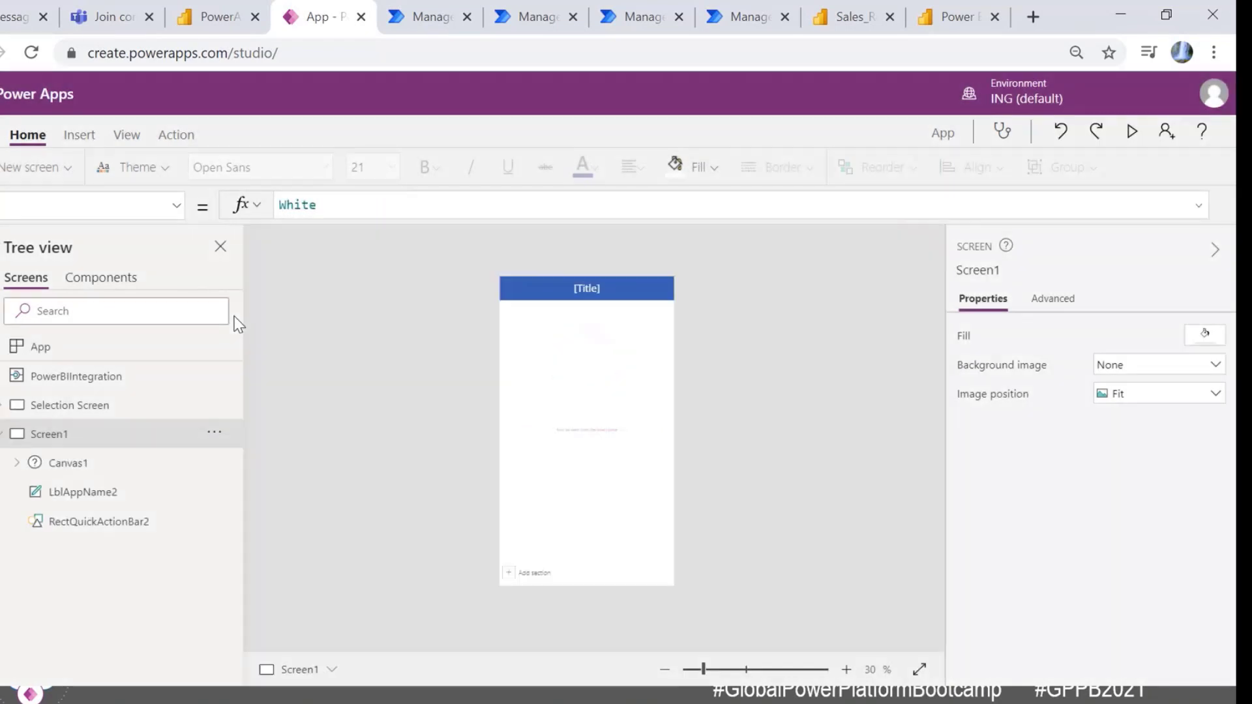
Step: Delete the data card and the scrollable canvas from Screen1, keeping only its header
click(562, 383)
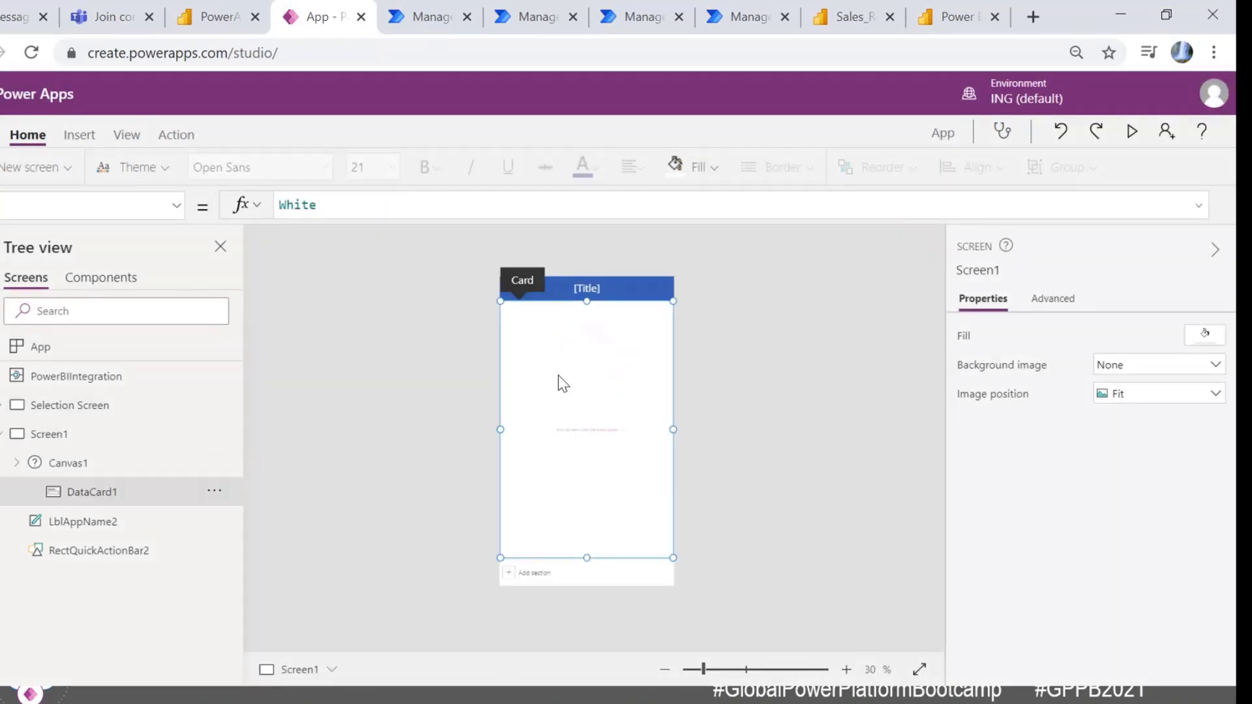
key(Delete)
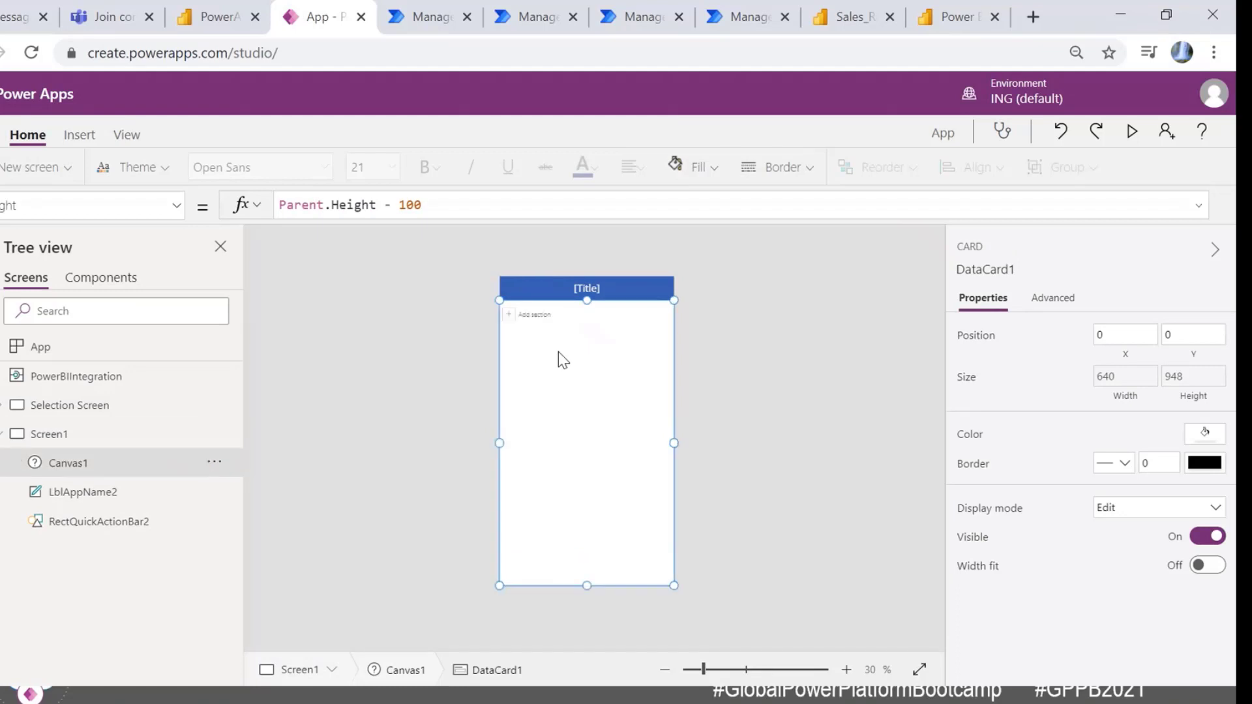
key(Delete)
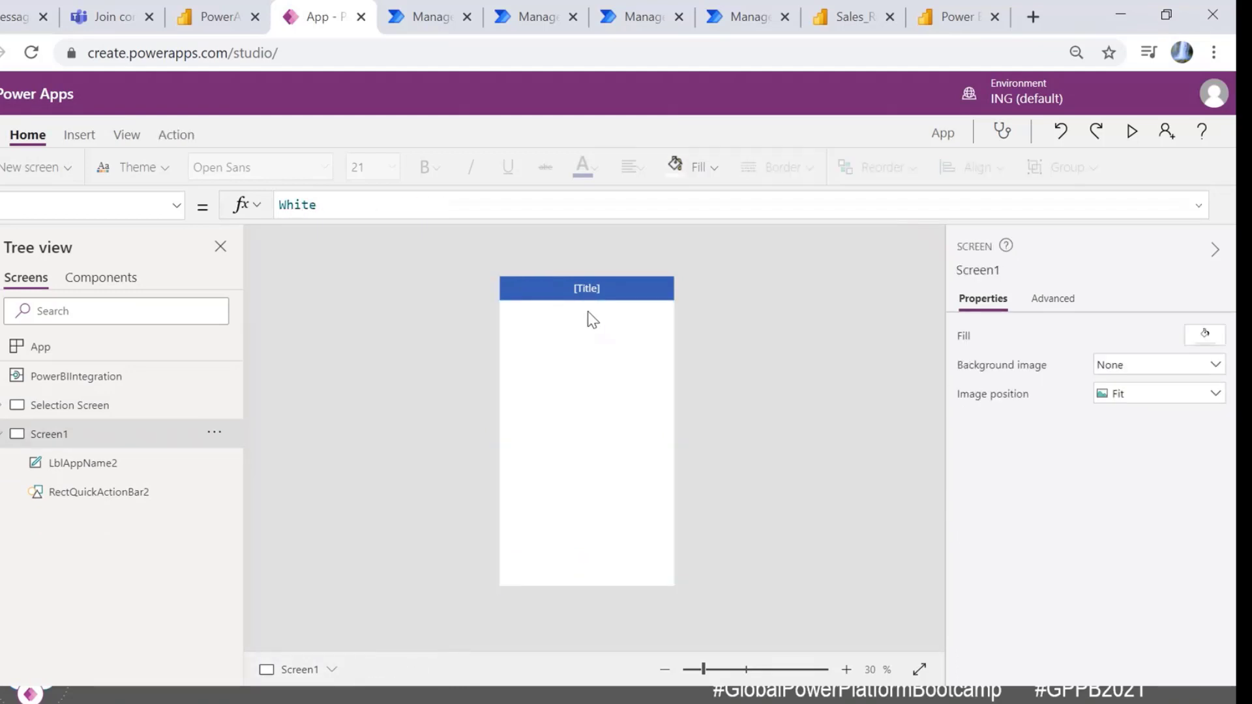
Step: Replace the [Title] placeholder in Screen1's header with "Display Record"
click(588, 285)
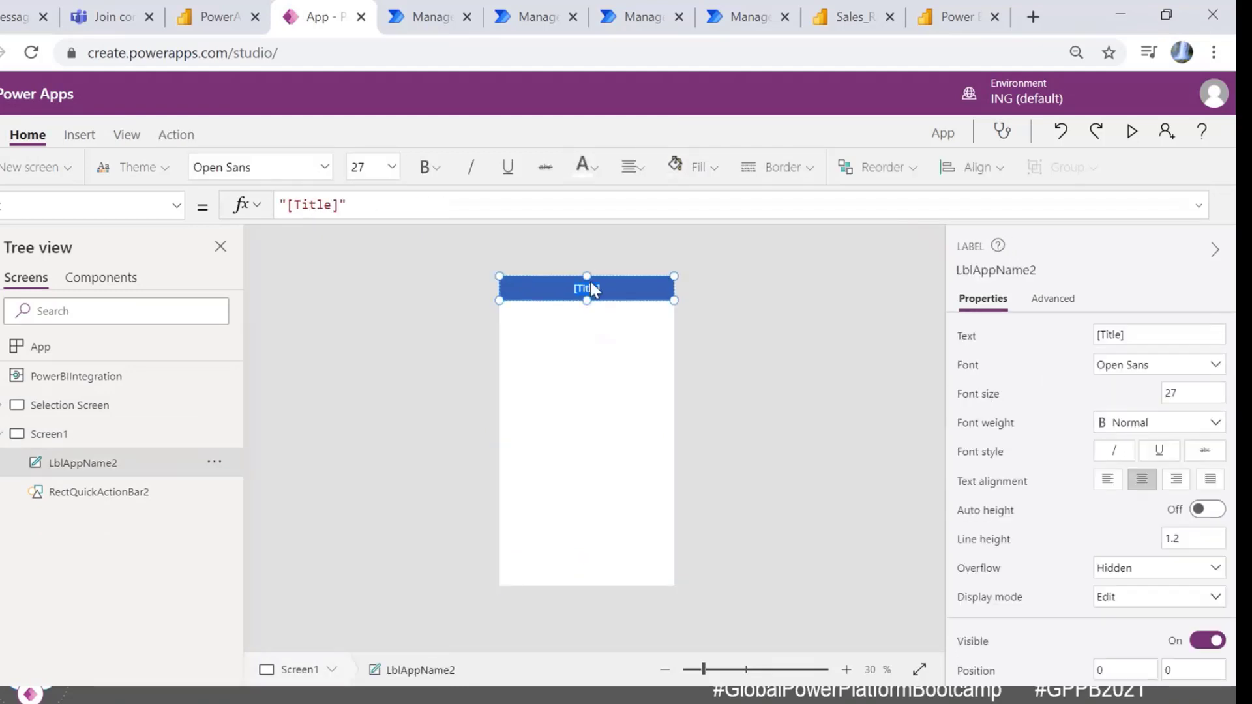
text(Display S)
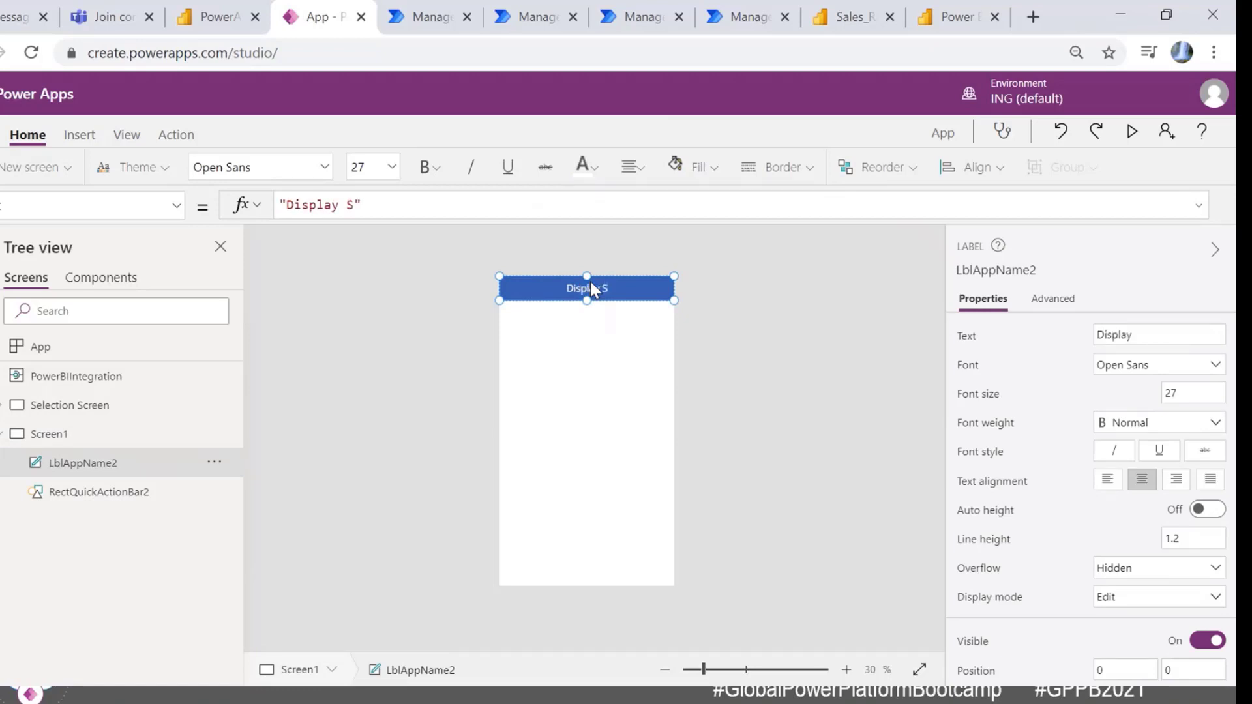
key(BackSpace)
text(Record)
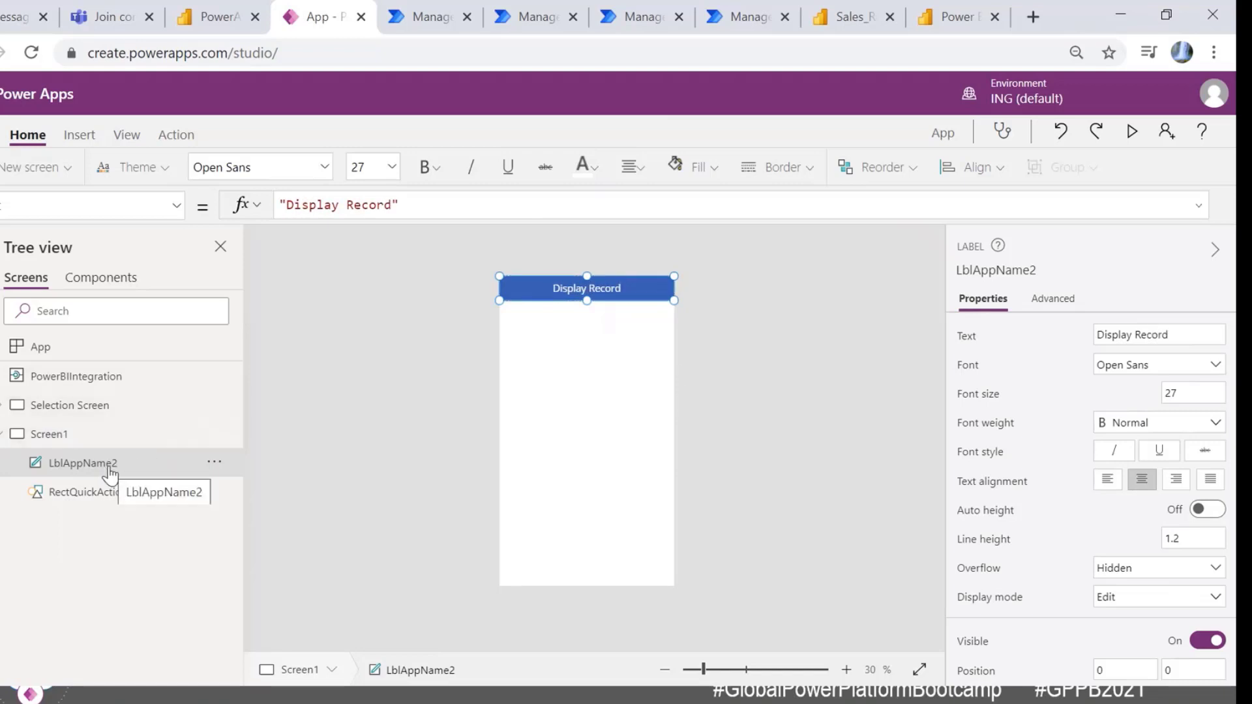
click(173, 493)
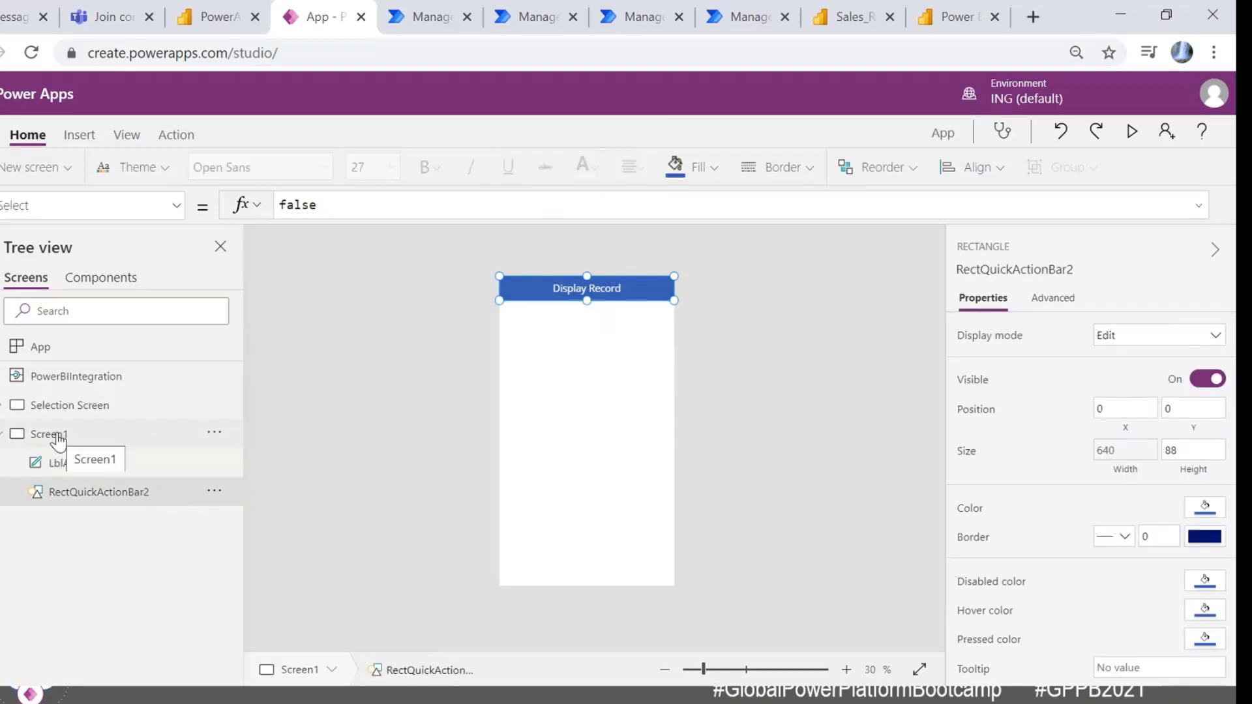
Step: Insert a display form on Screen1 beneath the Display Record header
click(59, 441)
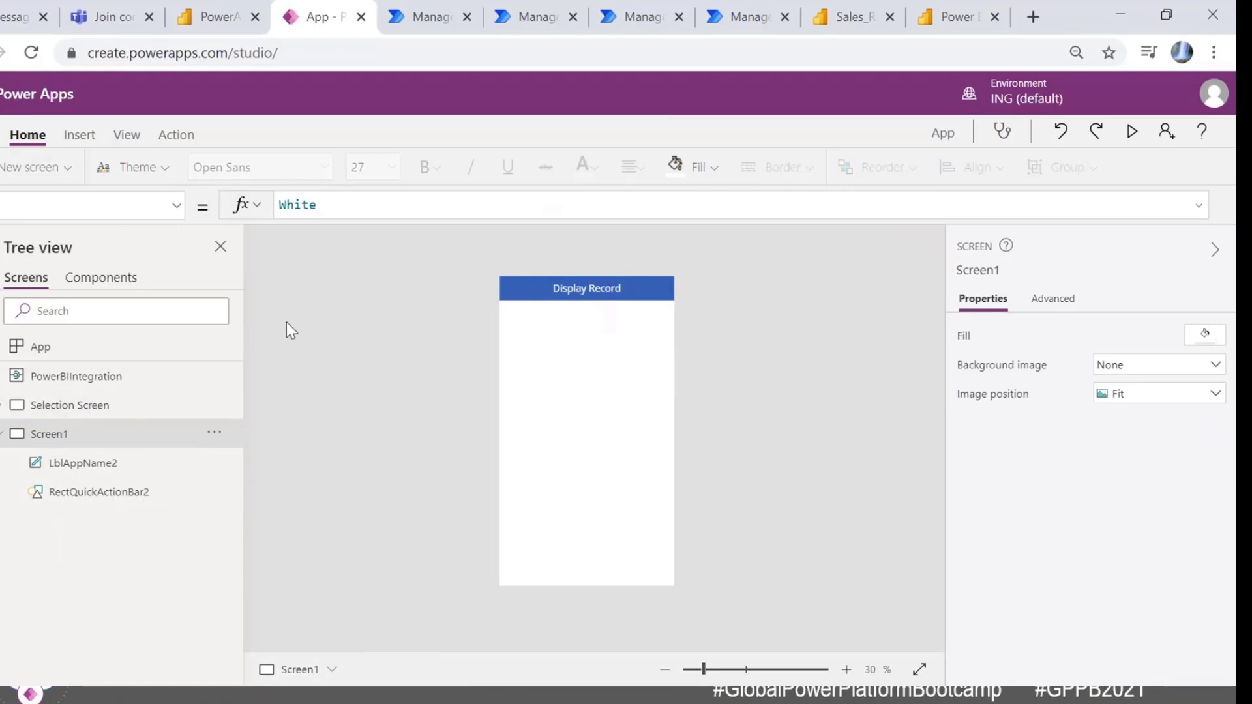
click(63, 465)
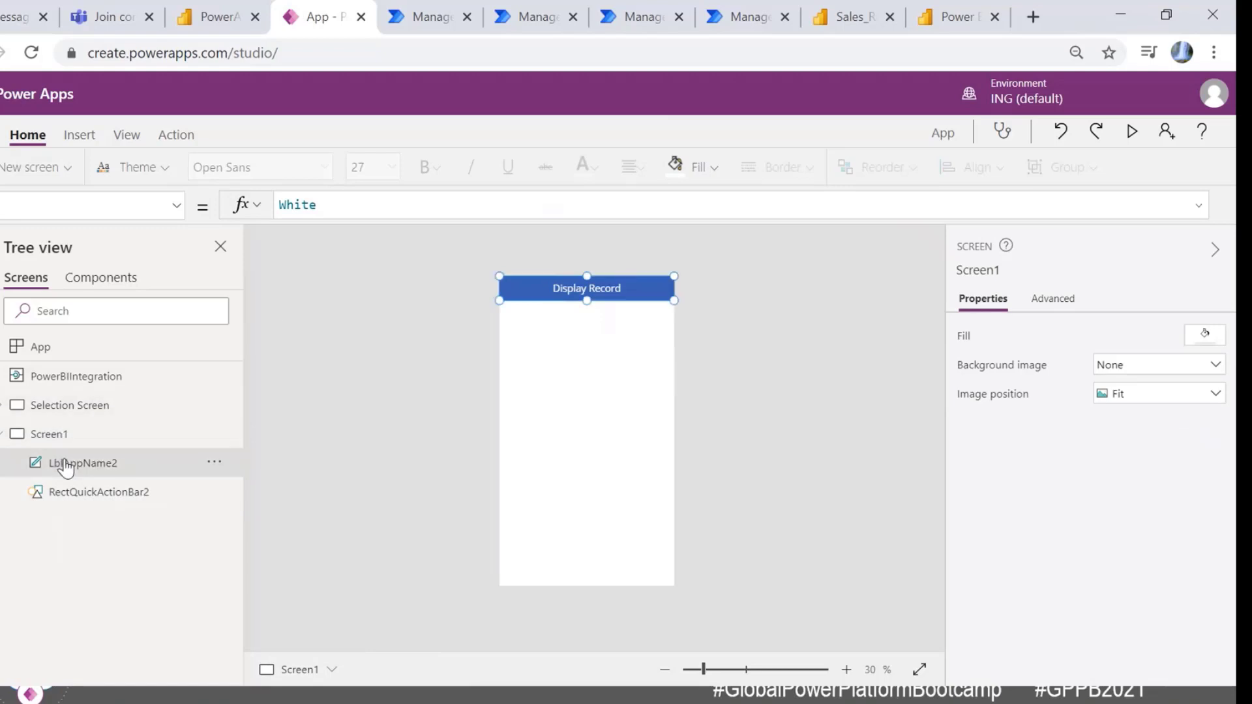
click(68, 496)
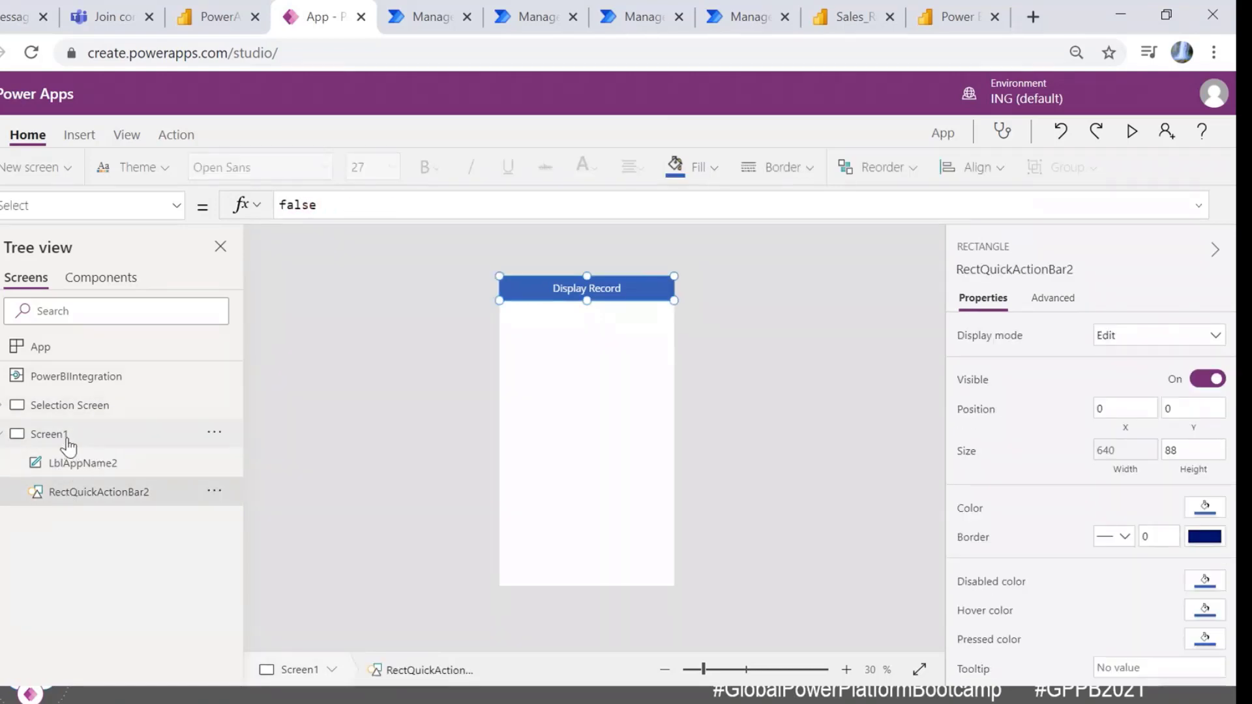
click(67, 441)
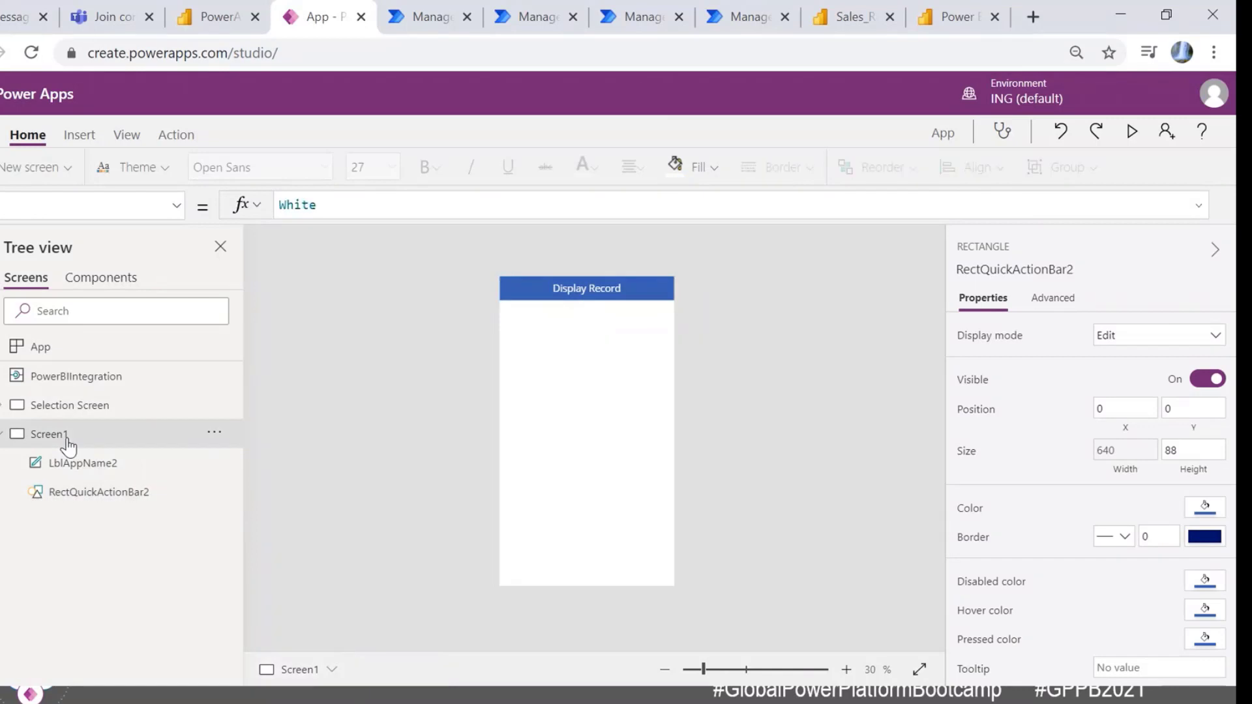
click(68, 139)
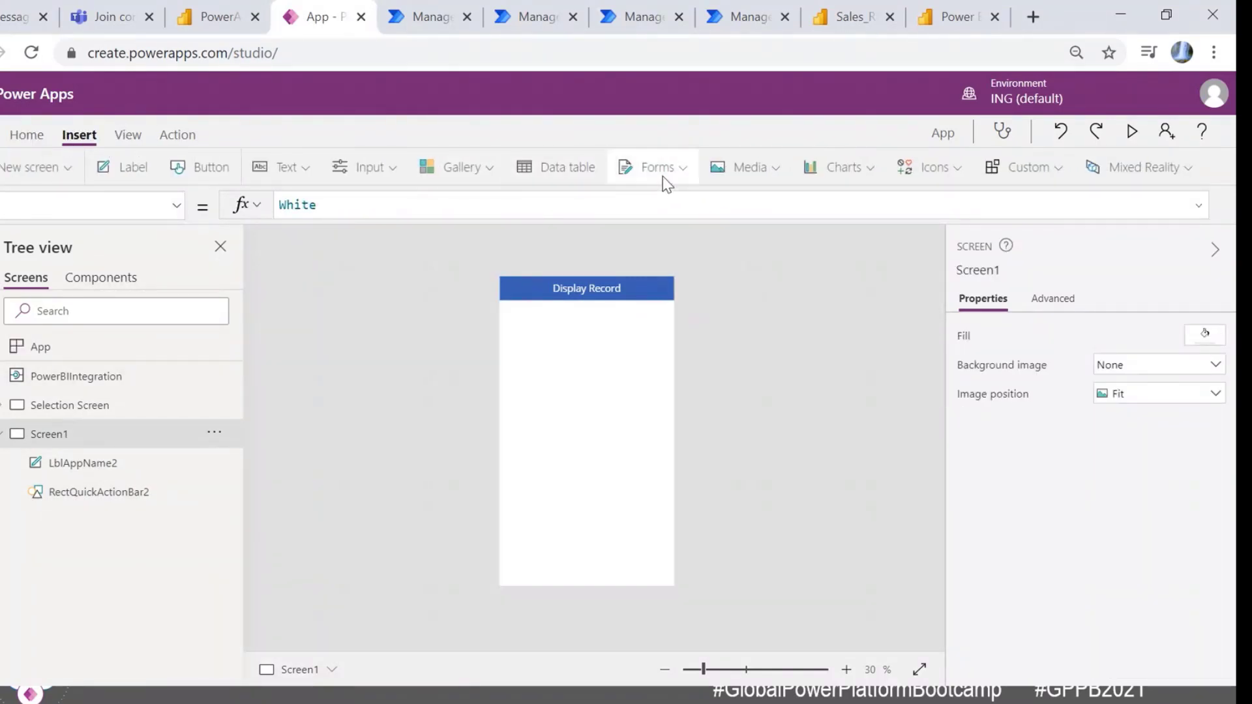
click(655, 167)
click(659, 238)
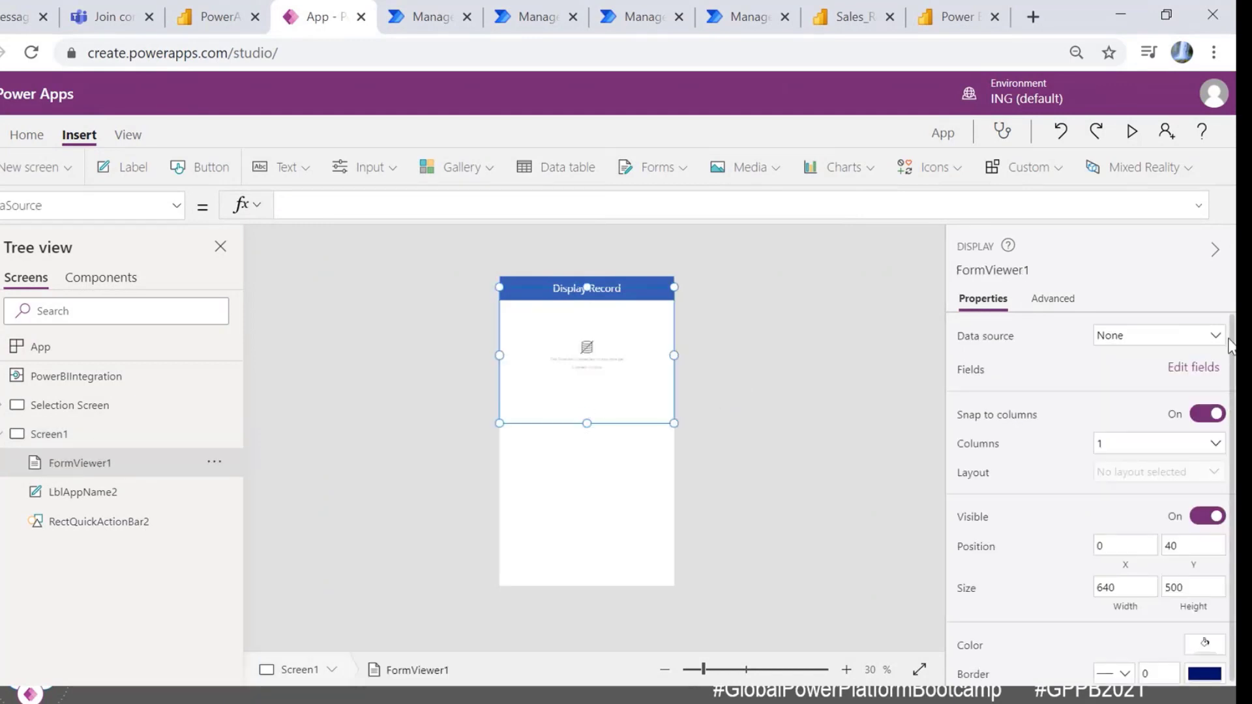
Step: Connect the display form to the [dbo].[Exch_Rates] table and fit it below the header at Y 113 with a height of 616
click(1215, 335)
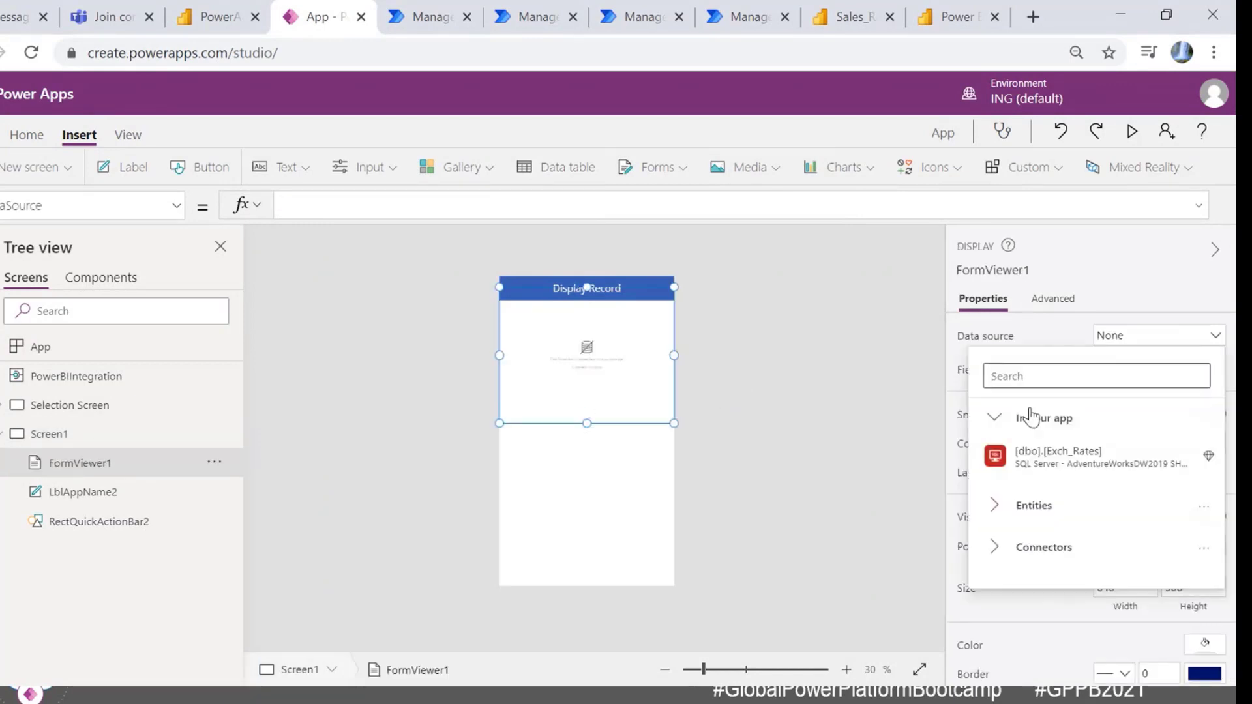
click(1053, 463)
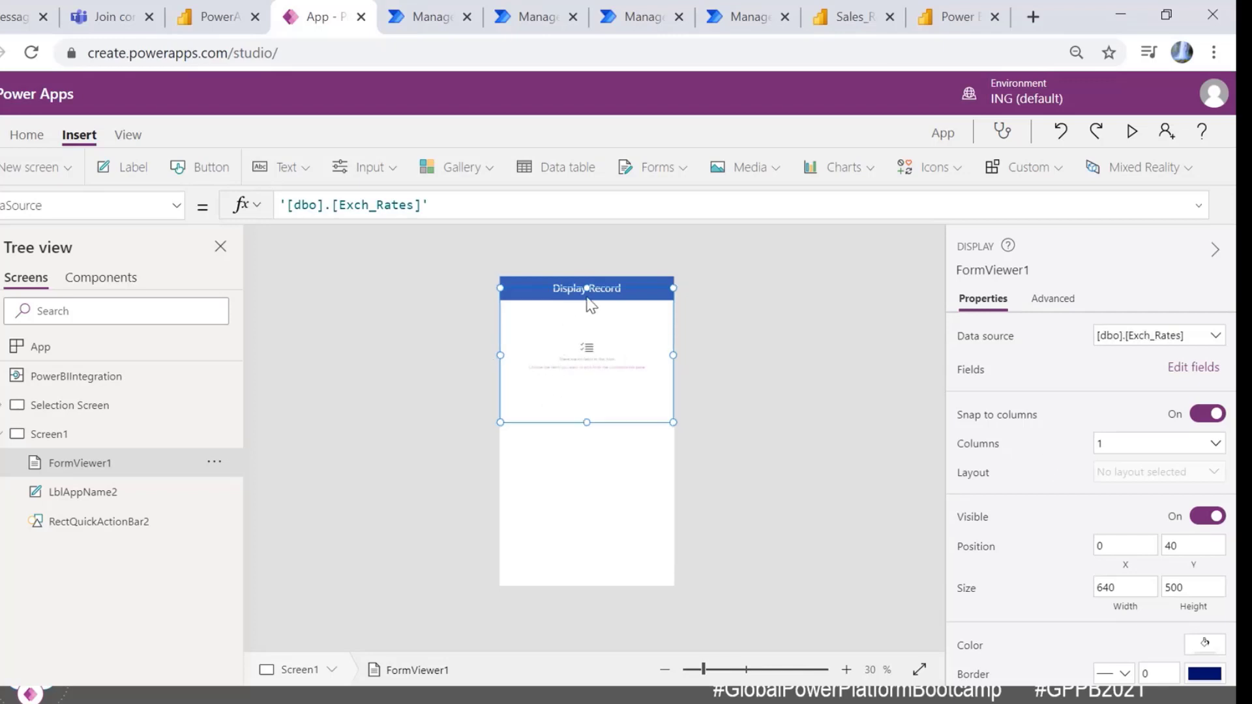
drag(549, 285, 548, 305)
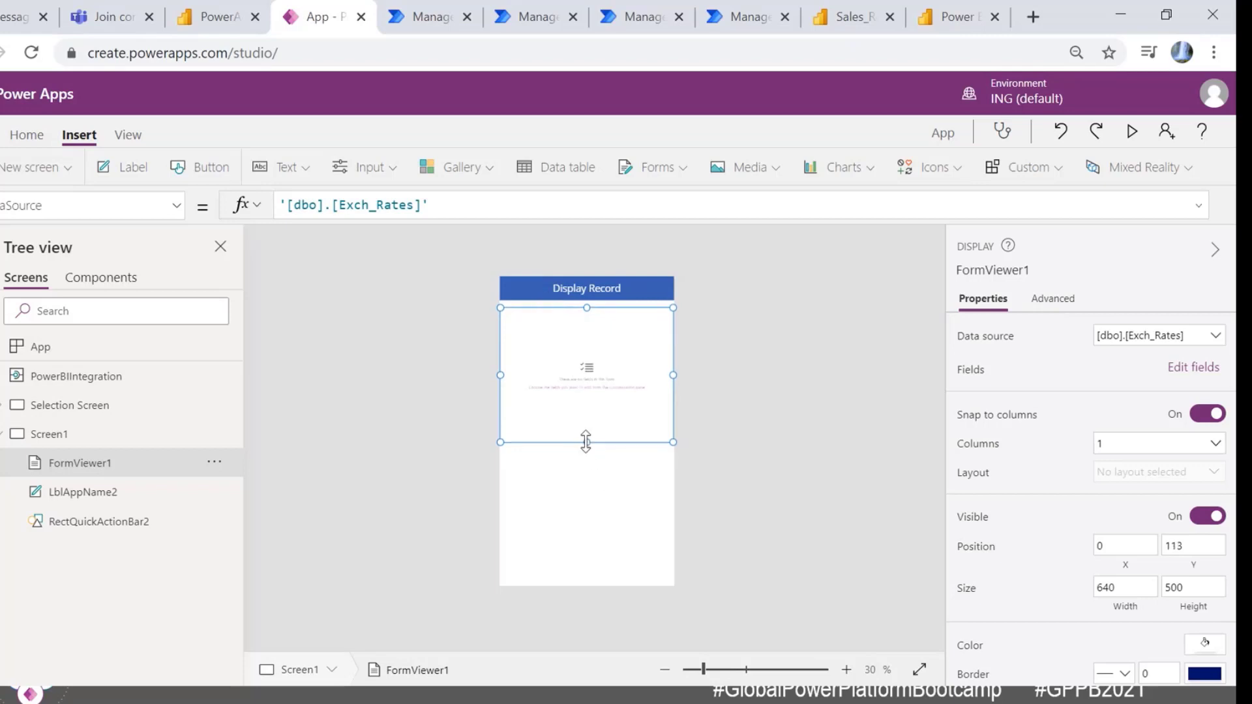
drag(586, 441, 587, 474)
Step: Add the CCY_Name, Rate_Type and Rate fields to the display form
click(1192, 367)
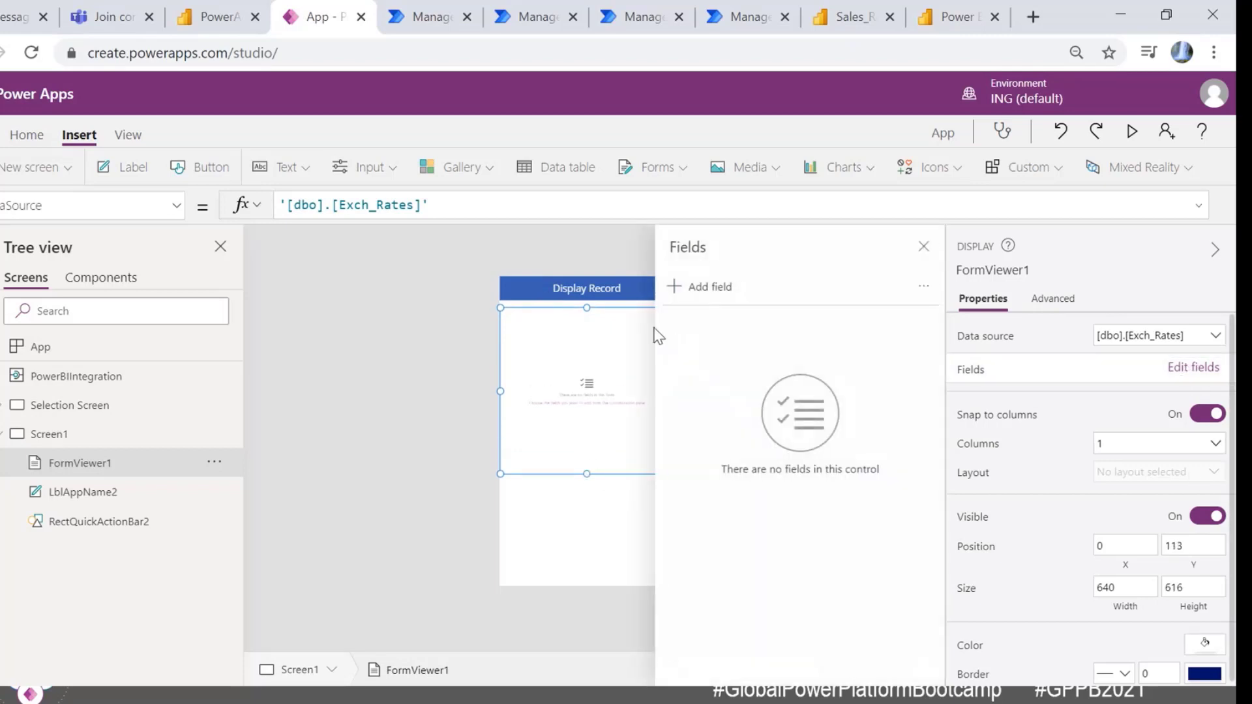
click(709, 286)
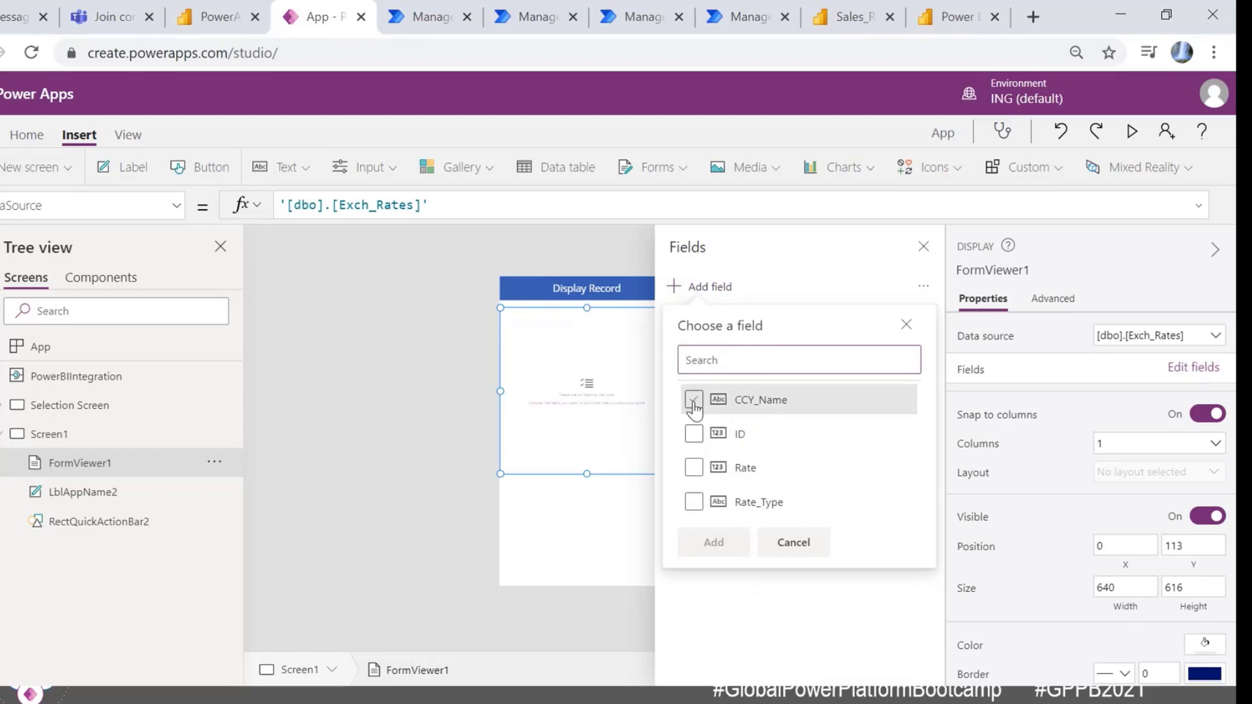
click(693, 401)
click(693, 501)
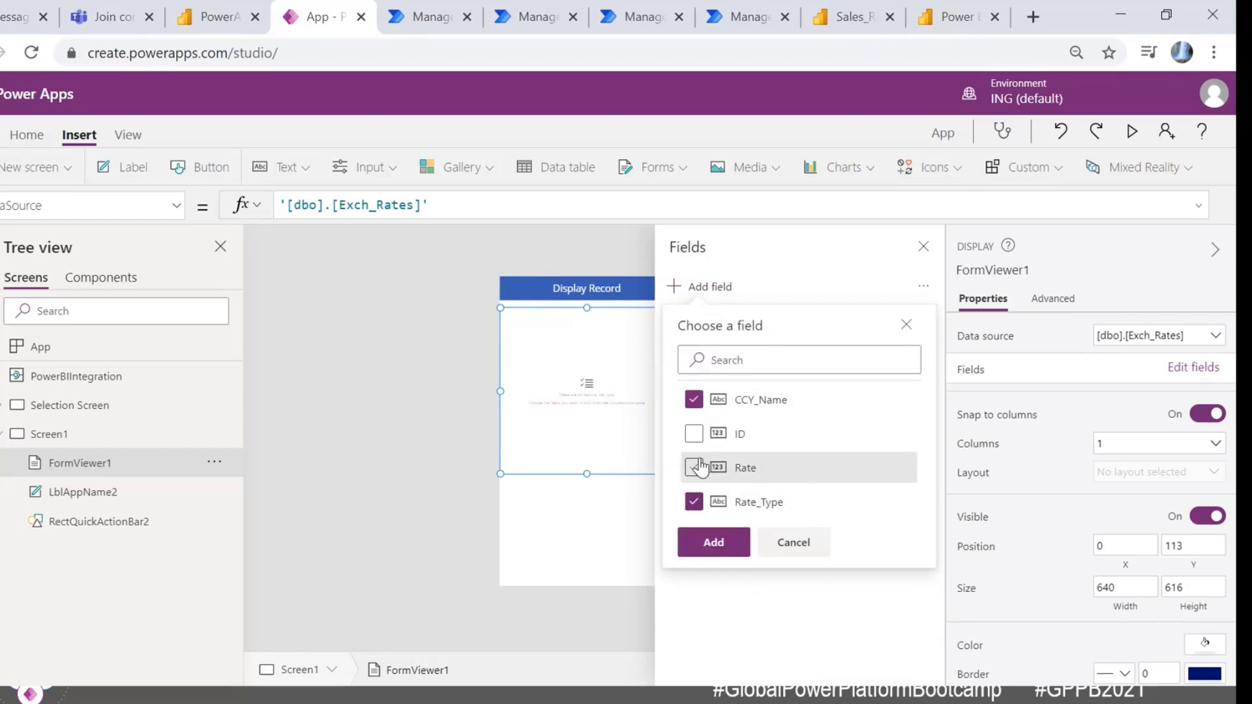
click(693, 468)
click(730, 544)
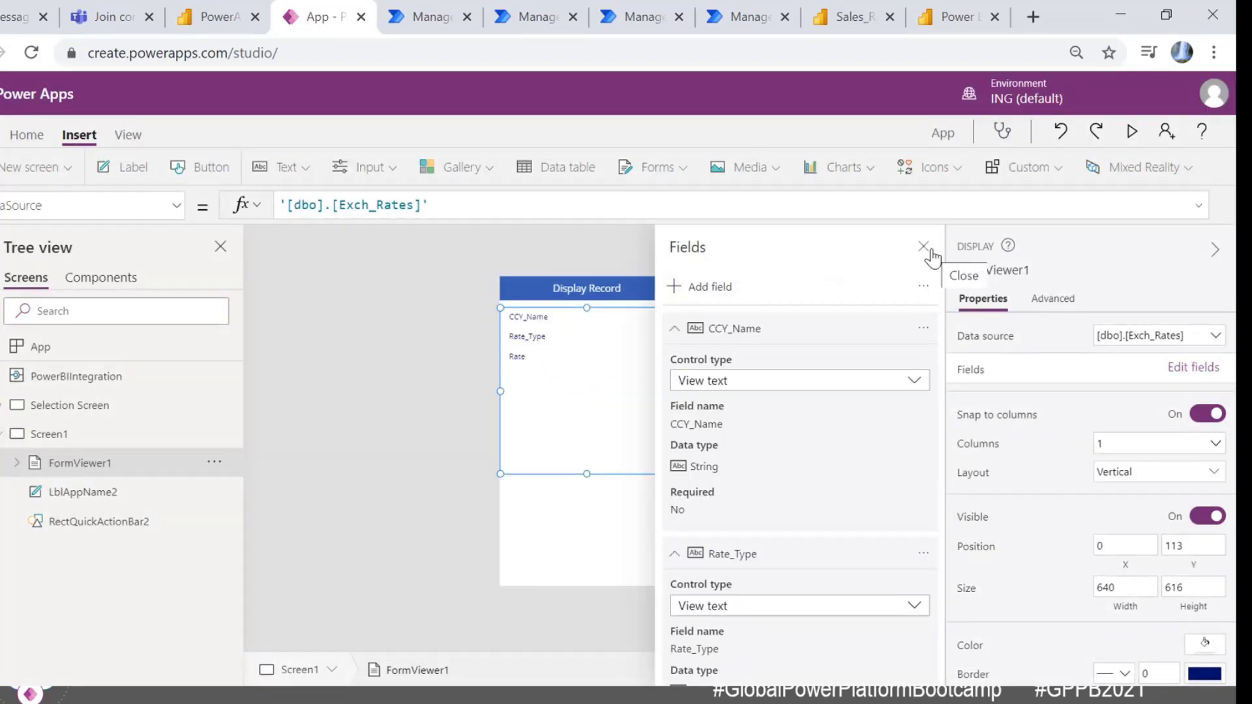
click(924, 248)
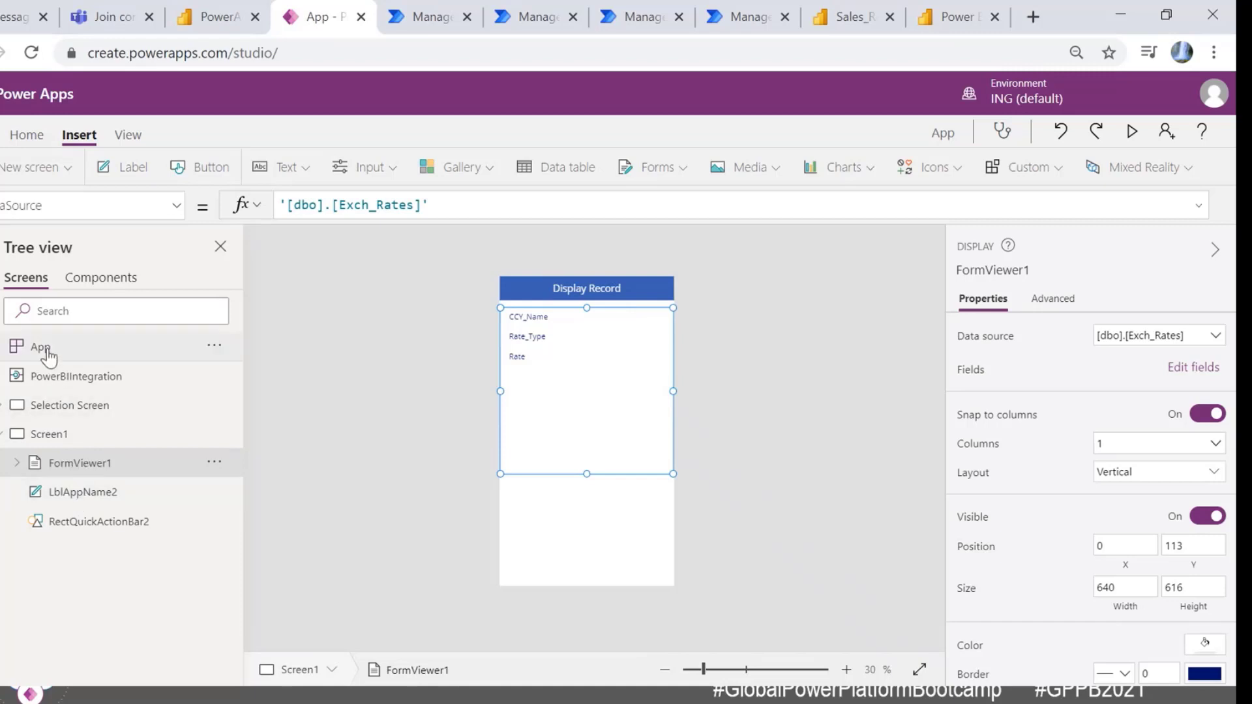
Step: Set the display form's Item property to BrowseGallery1.Selected
click(178, 206)
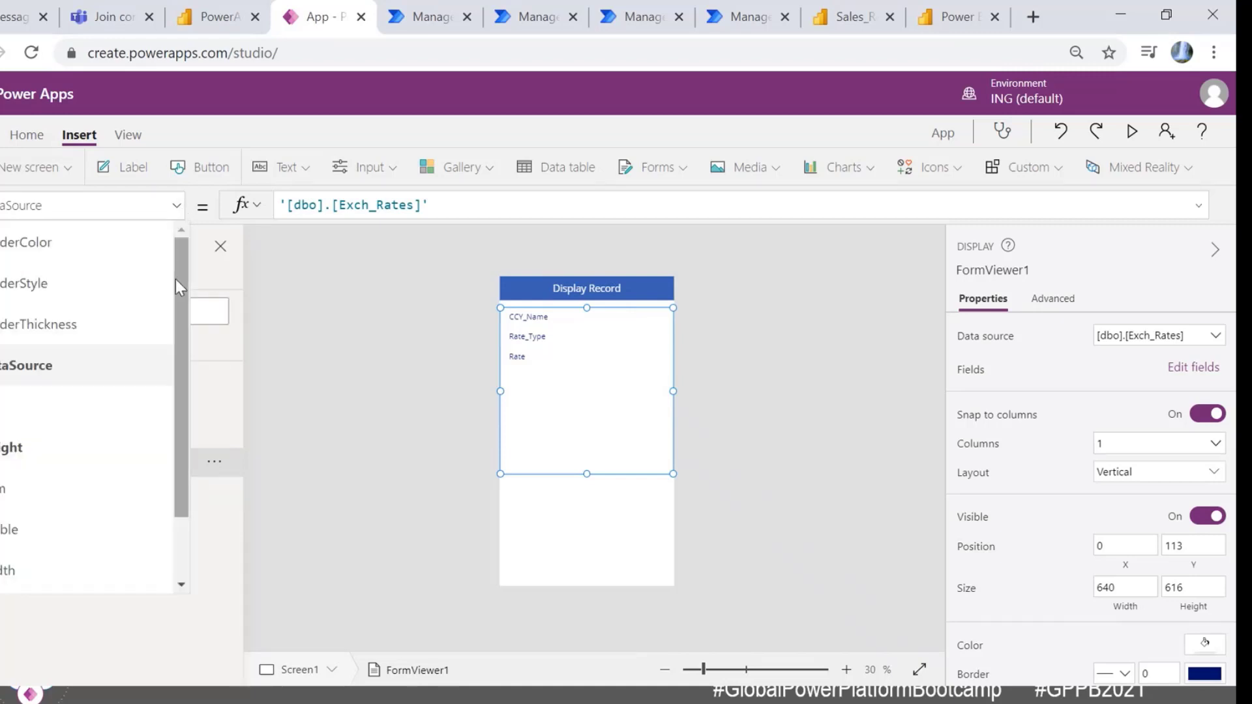
click(34, 490)
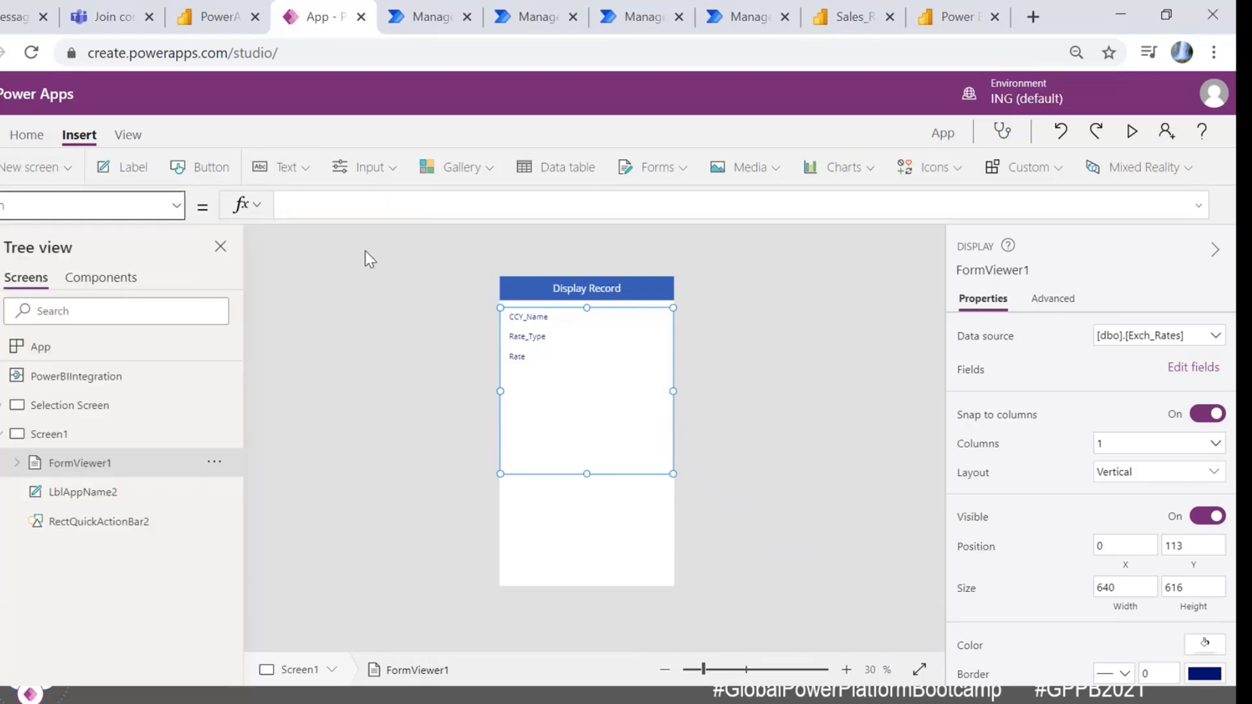
click(369, 206)
text(brow)
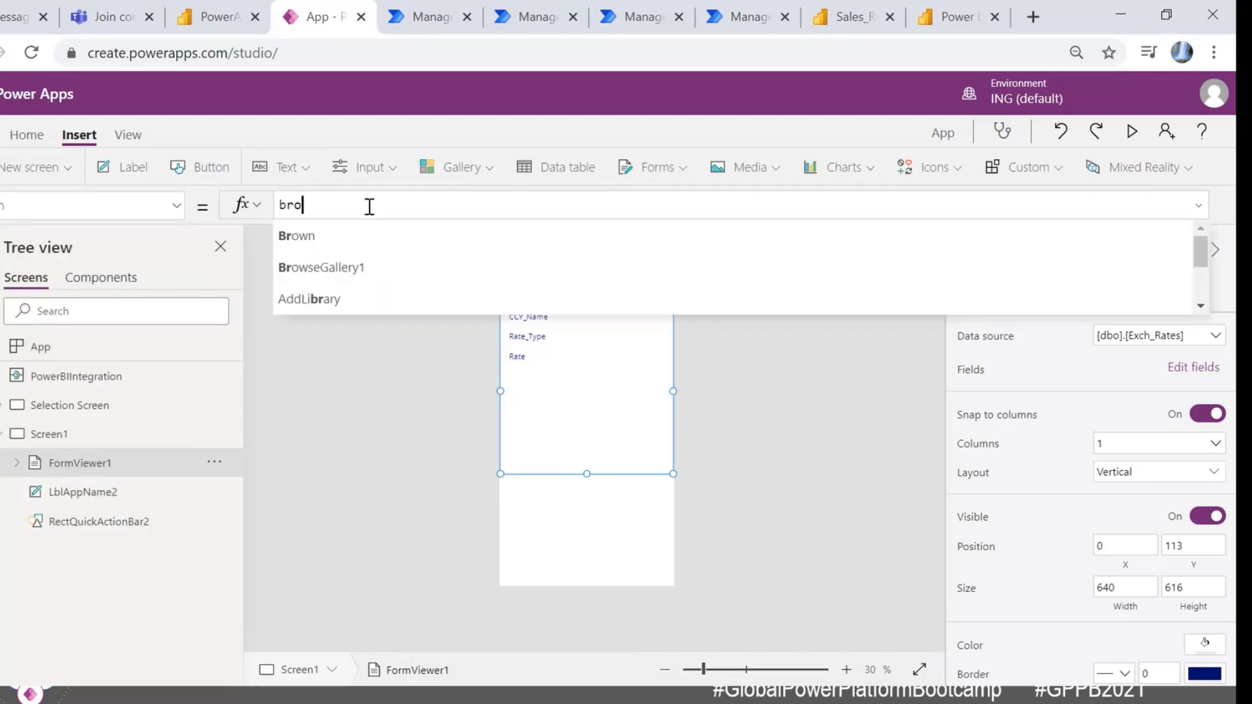
click(348, 268)
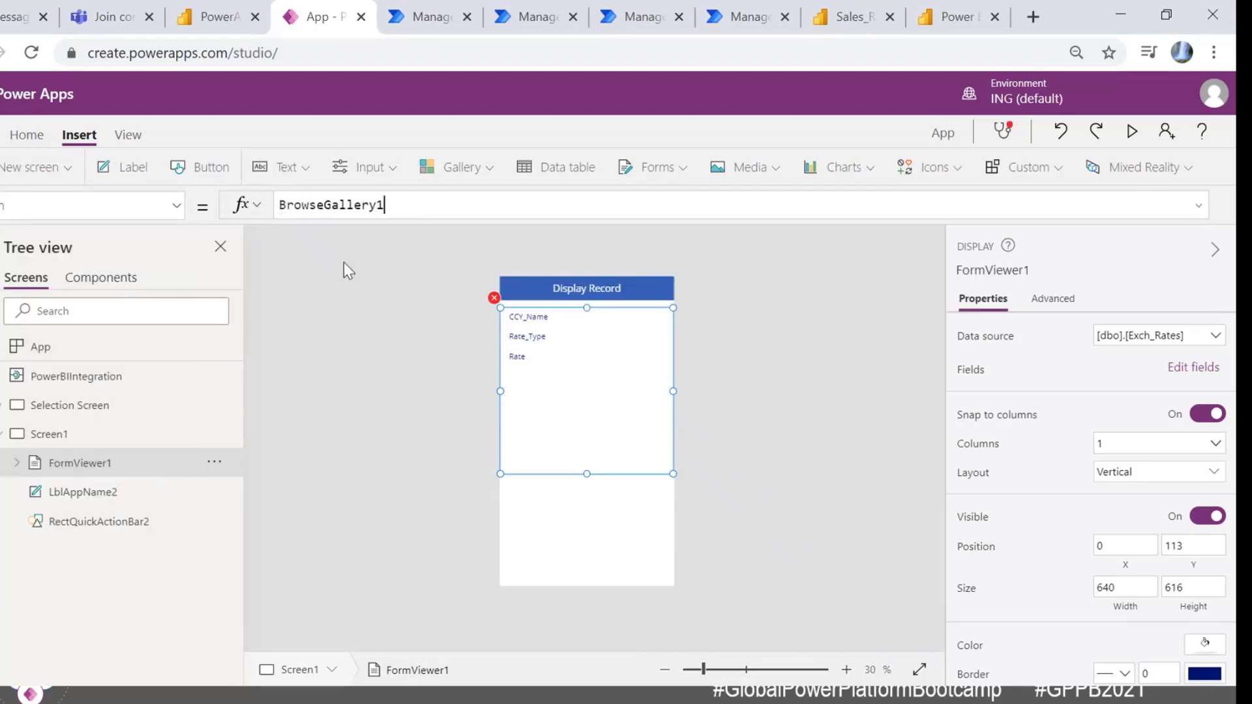
text(.)
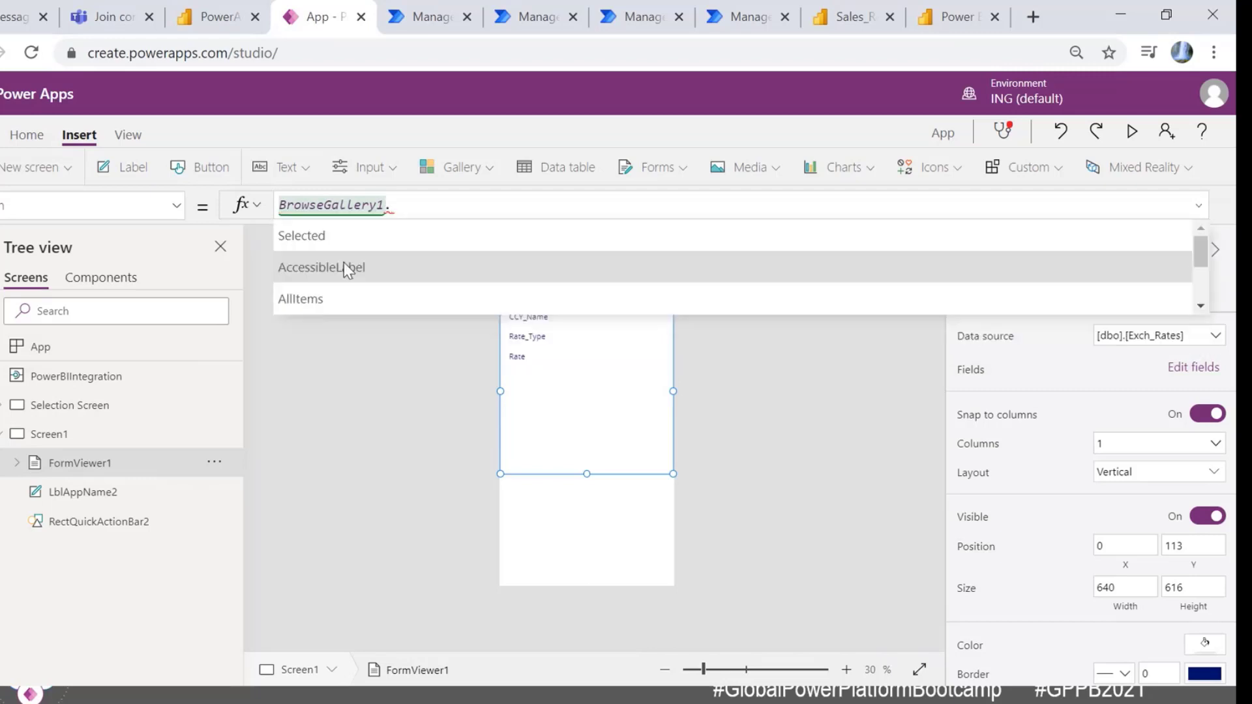
click(327, 242)
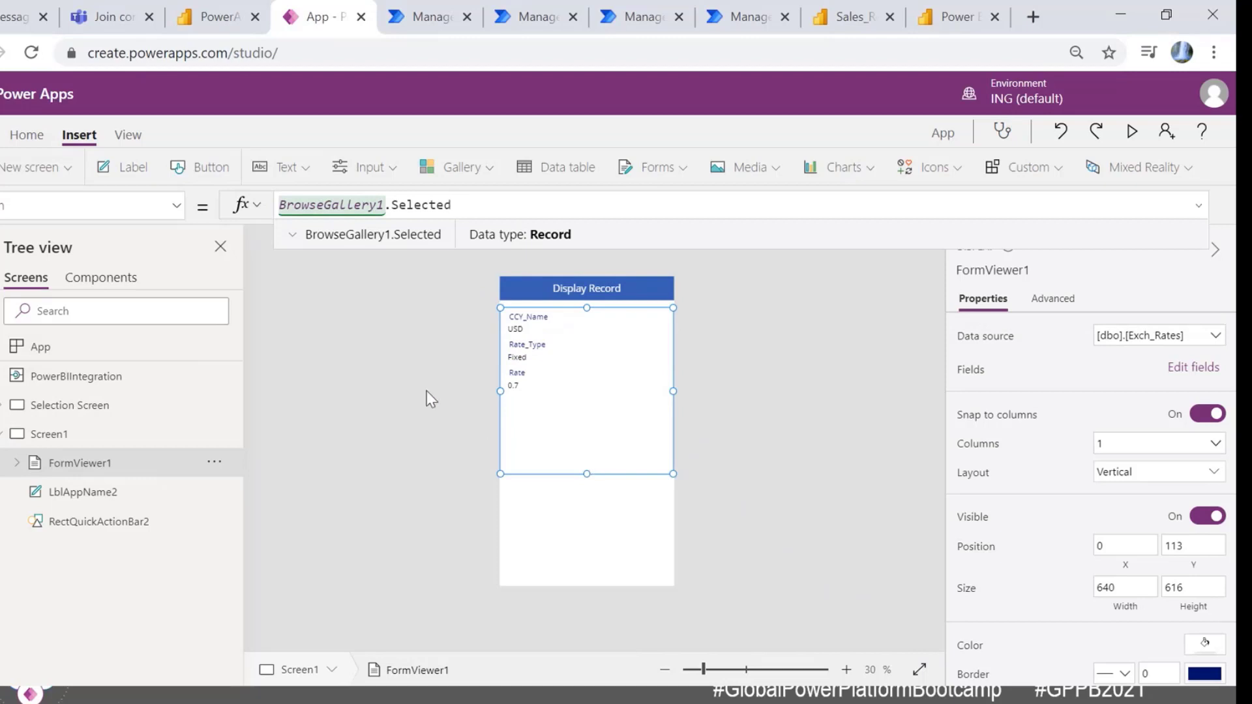
click(408, 385)
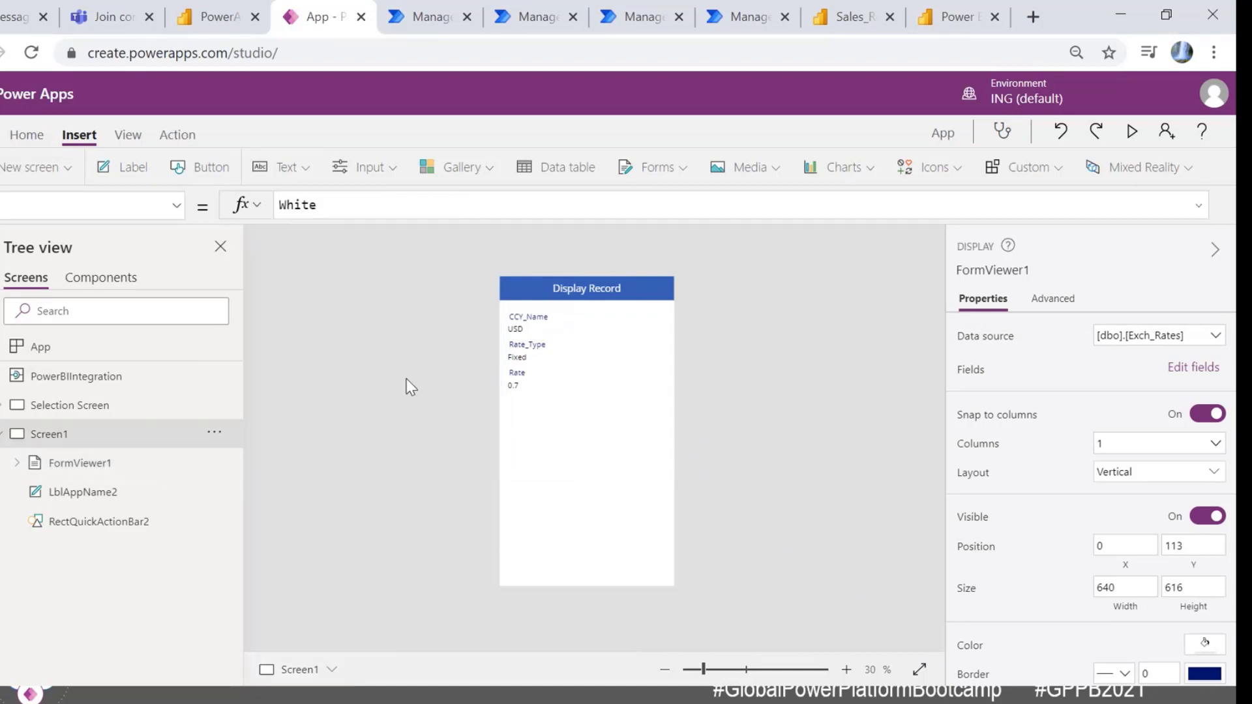
click(625, 339)
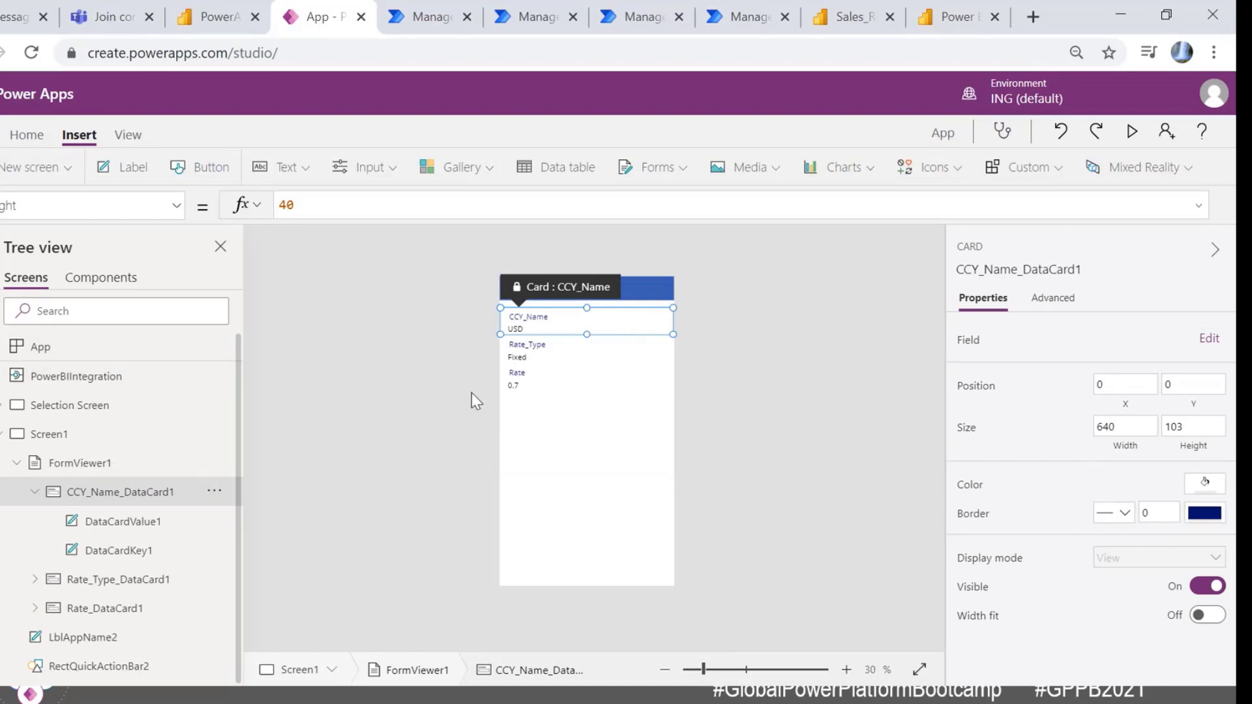
click(373, 307)
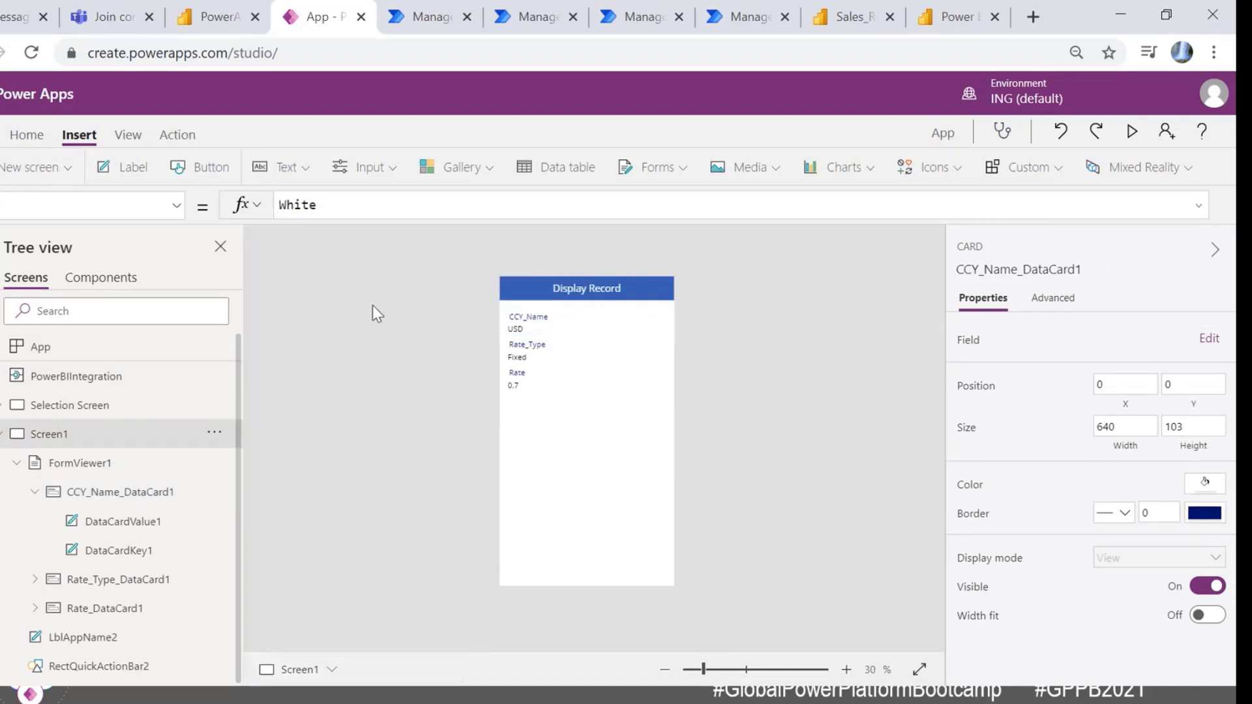
click(640, 322)
click(373, 339)
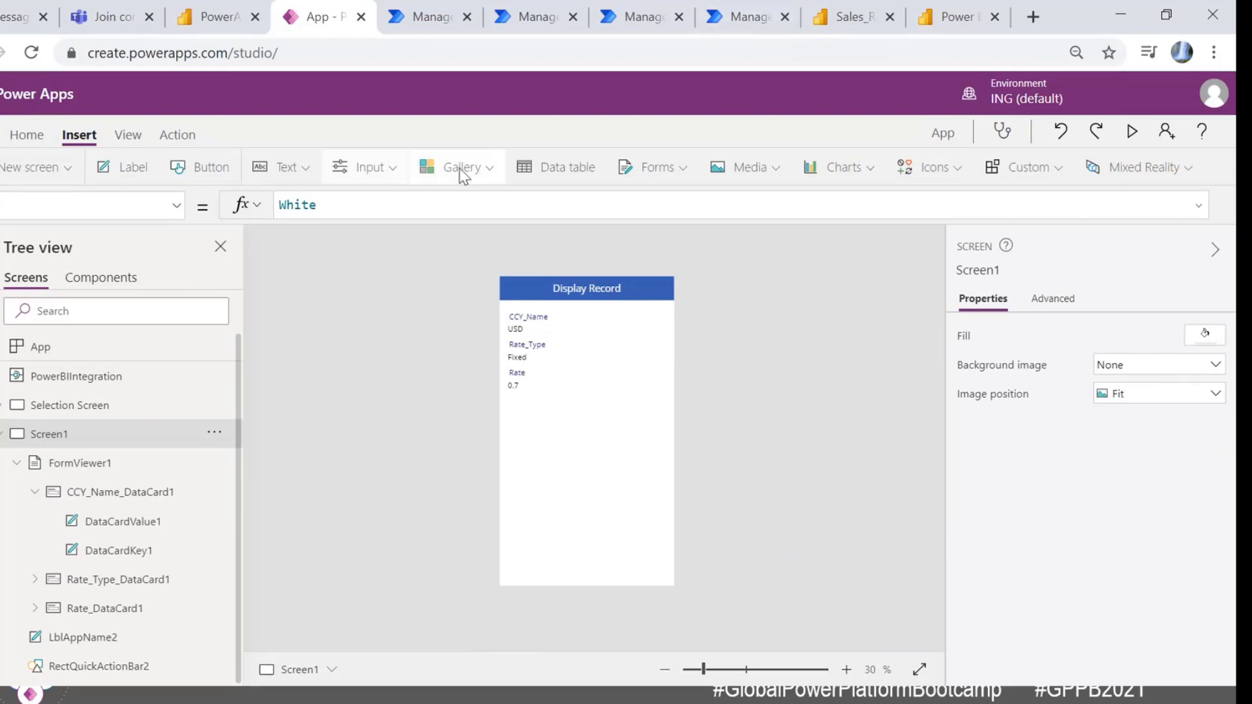
Step: Add an Edit icon to Screen1 and place it at the right end of the header, at X 550, Y 12
click(957, 170)
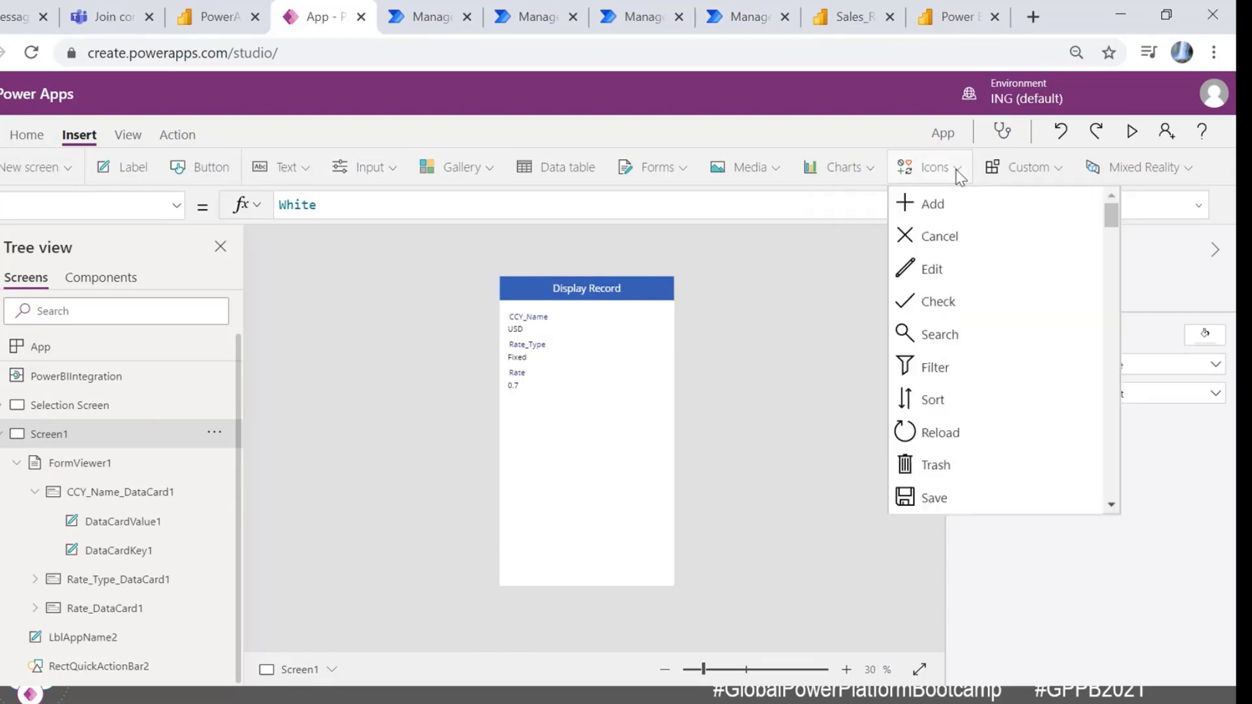
click(942, 267)
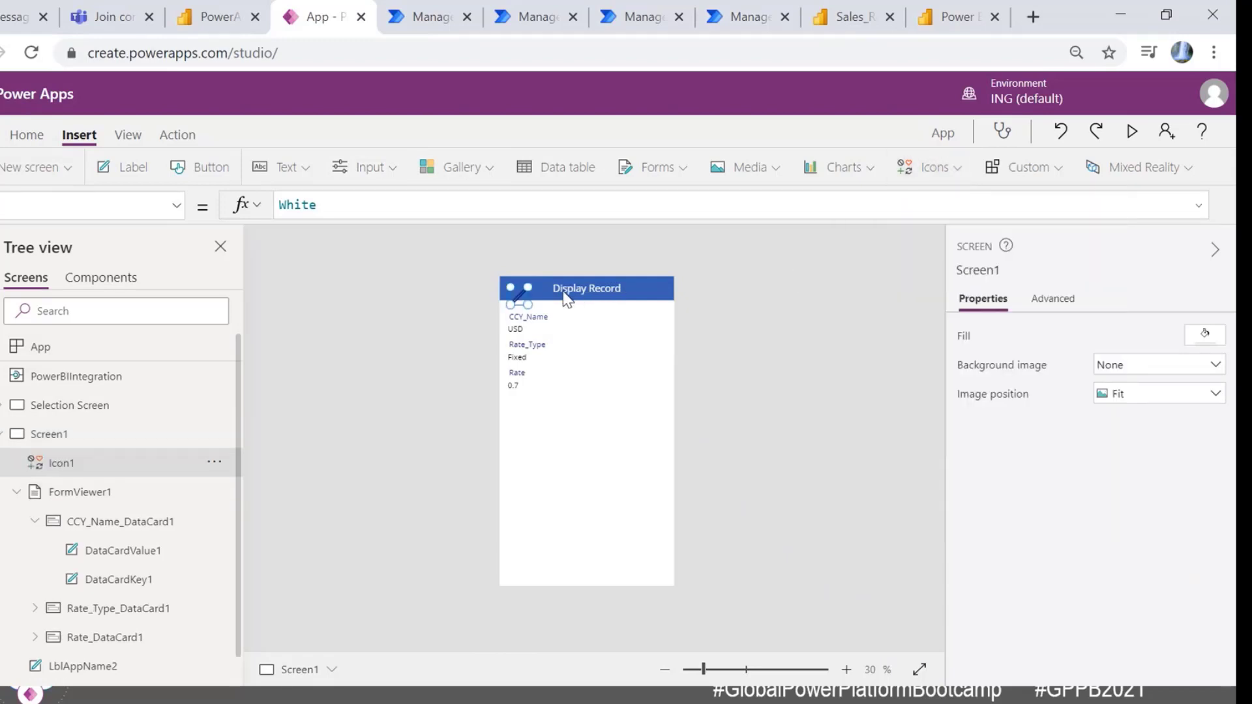
drag(519, 293, 658, 284)
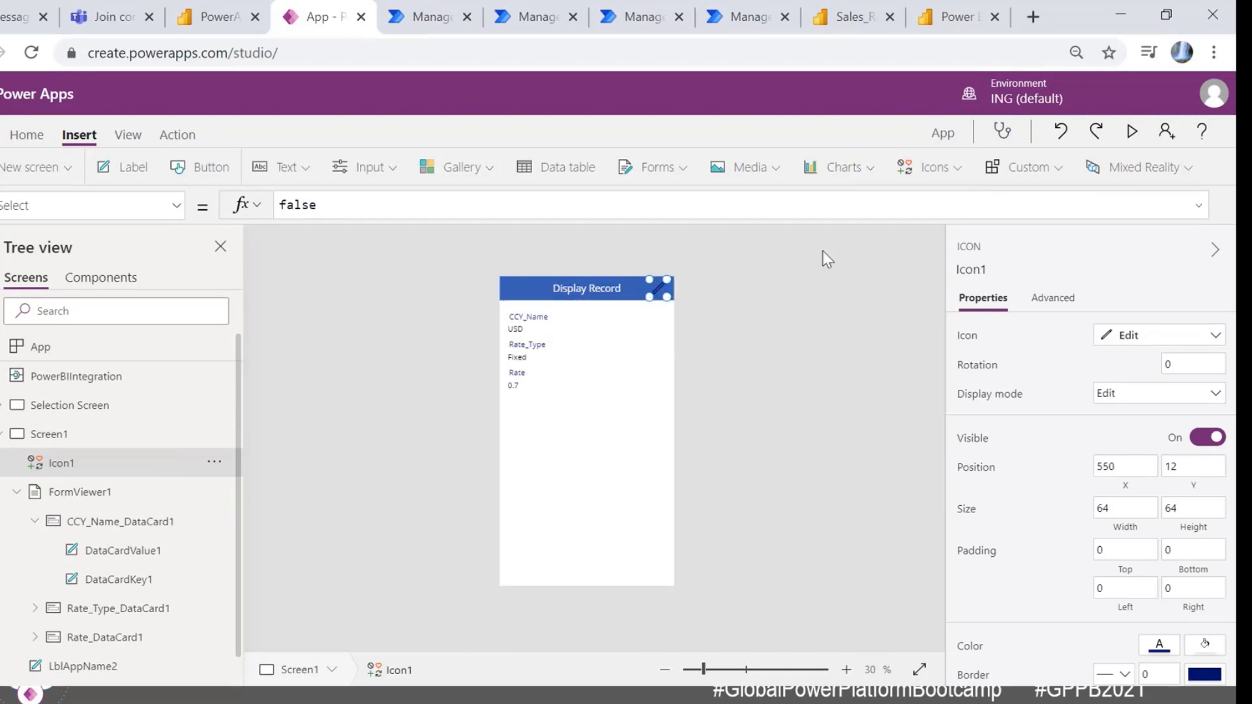
Step: Add a Left icon to Screen1 and place it at the left end of the header, at X 20, Y 12
click(859, 172)
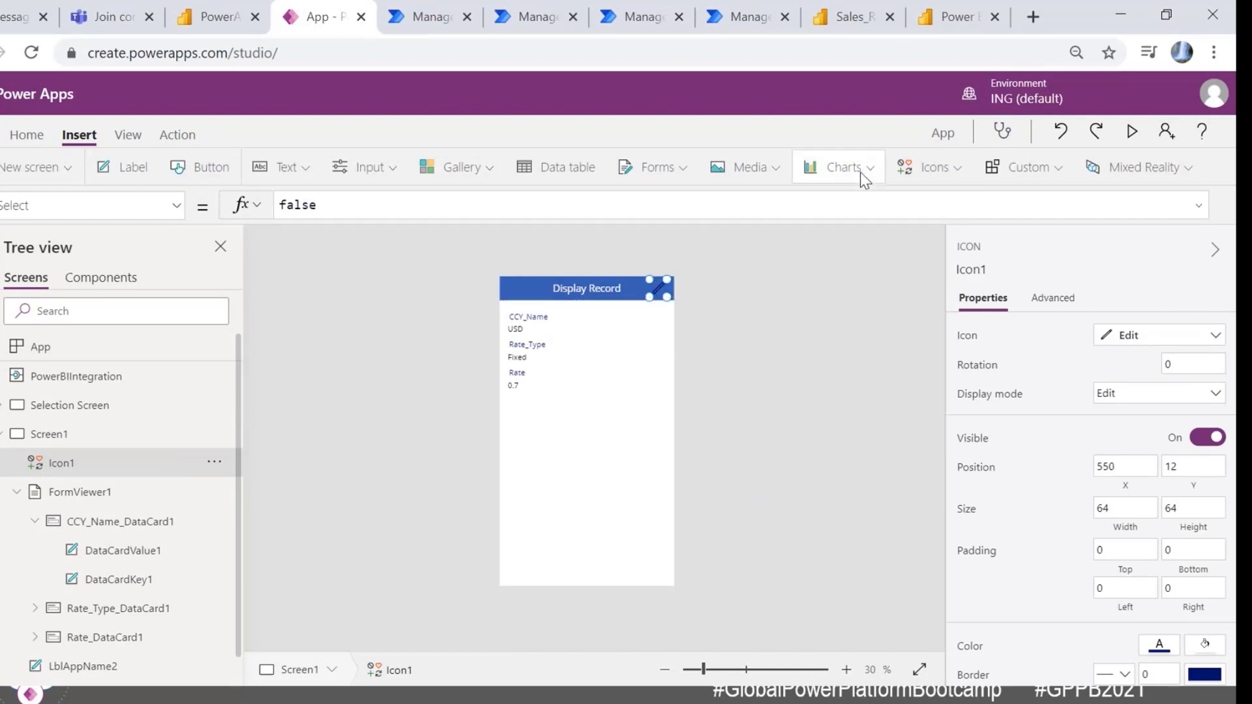
click(919, 170)
scroll(936, 335, down, 10)
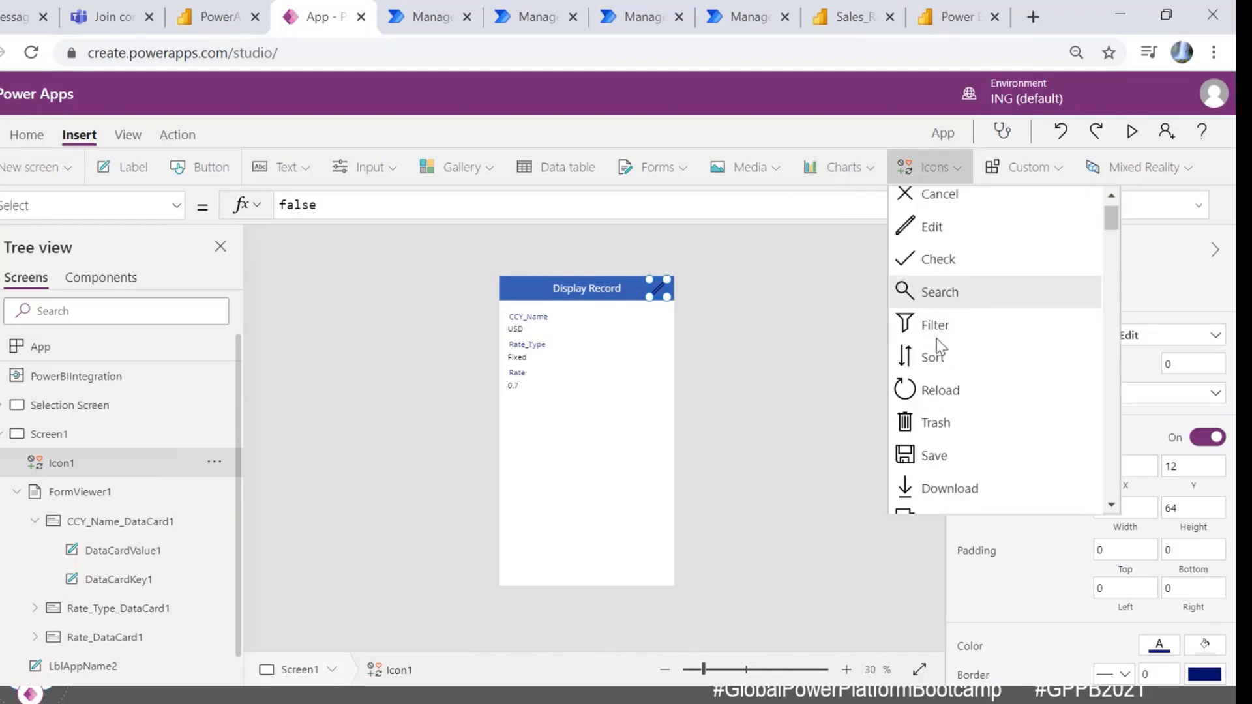
scroll(936, 338, down, 8)
scroll(937, 337, down, 5)
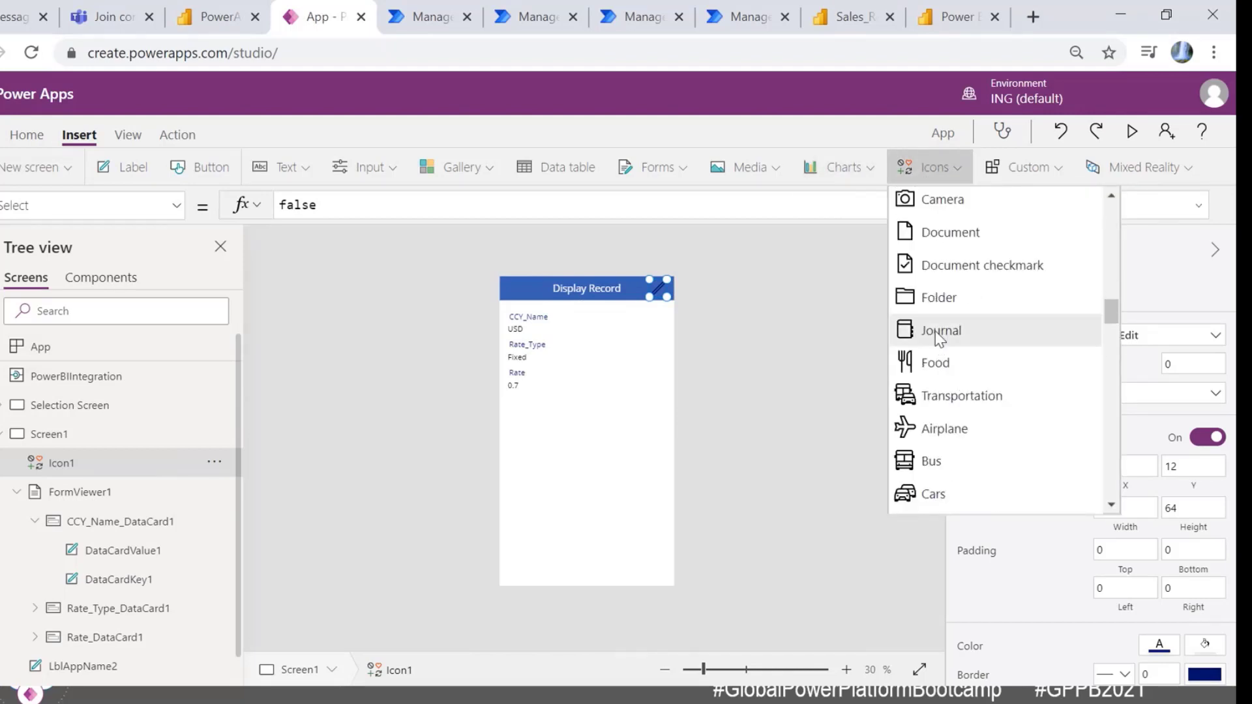
scroll(937, 335, up, 3)
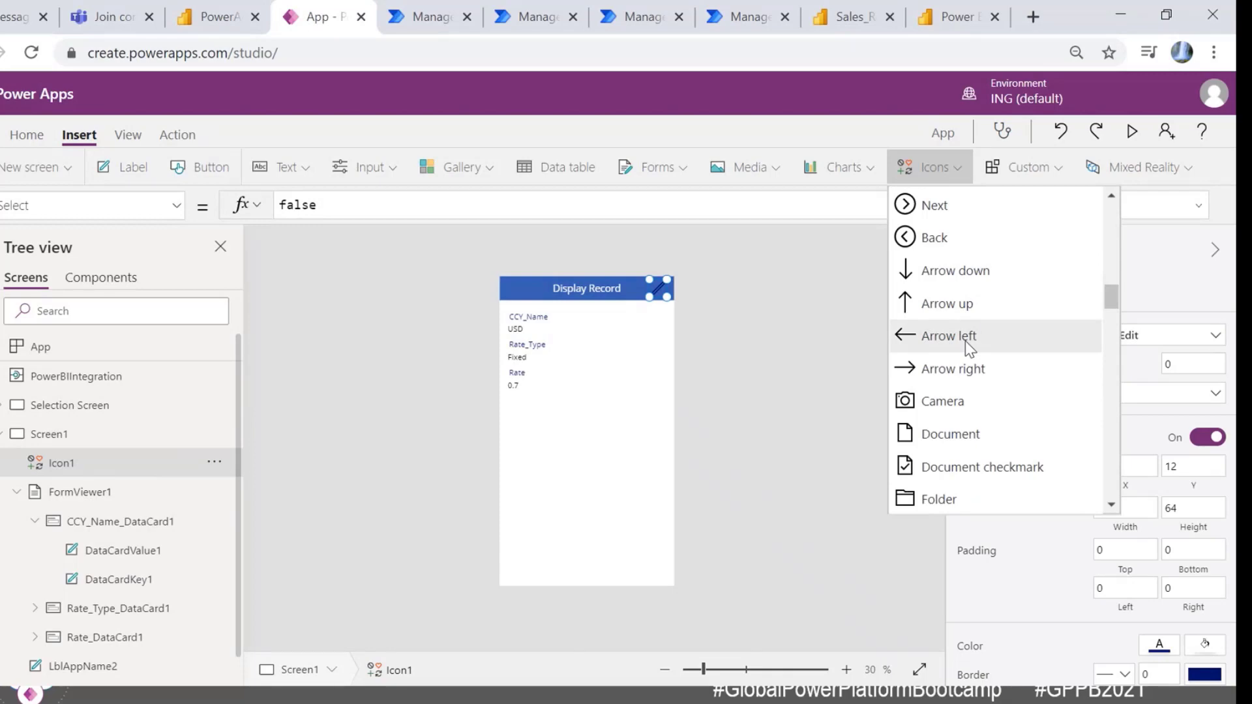
scroll(965, 340, down, 12)
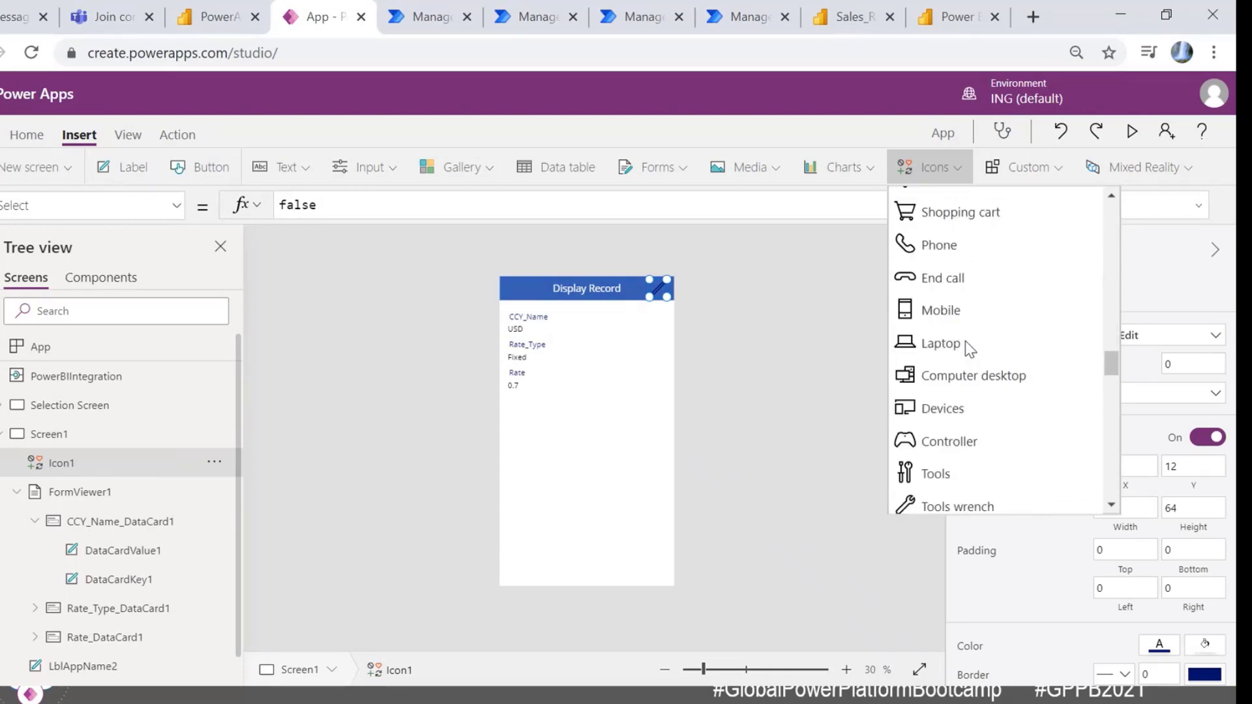
scroll(964, 341, up, 3)
scroll(966, 349, down, 10)
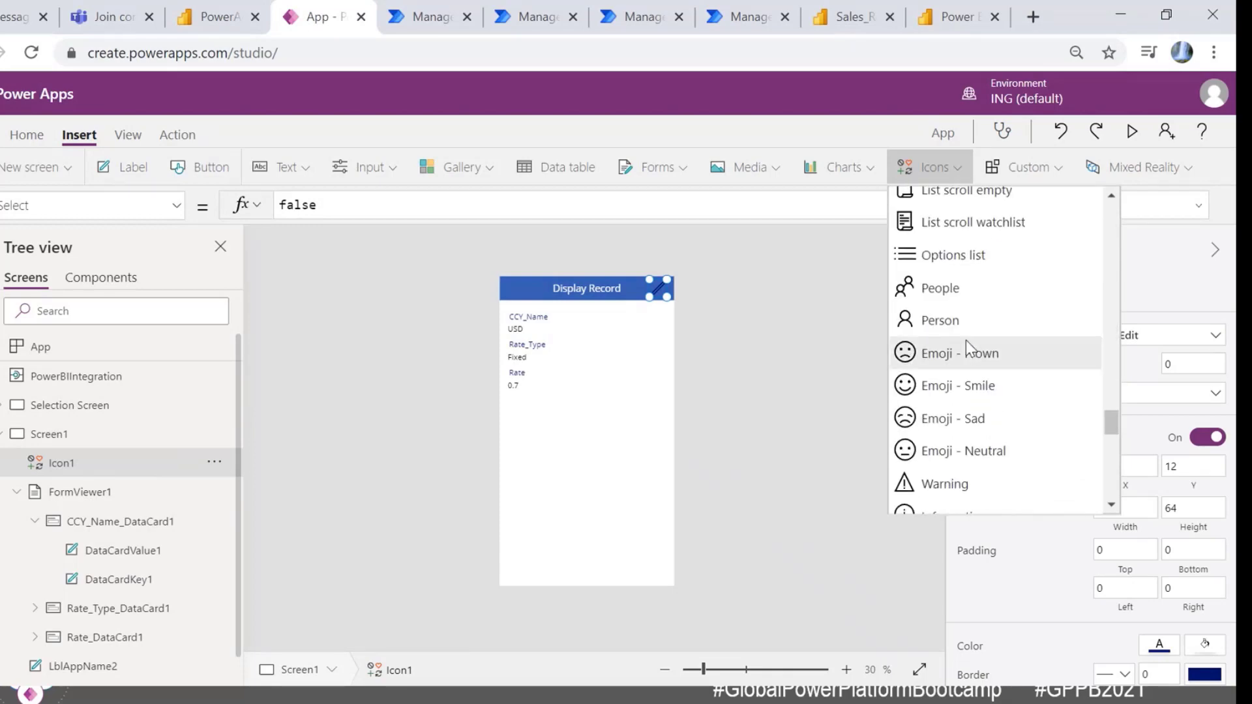
scroll(966, 347, up, 4)
scroll(964, 339, up, 12)
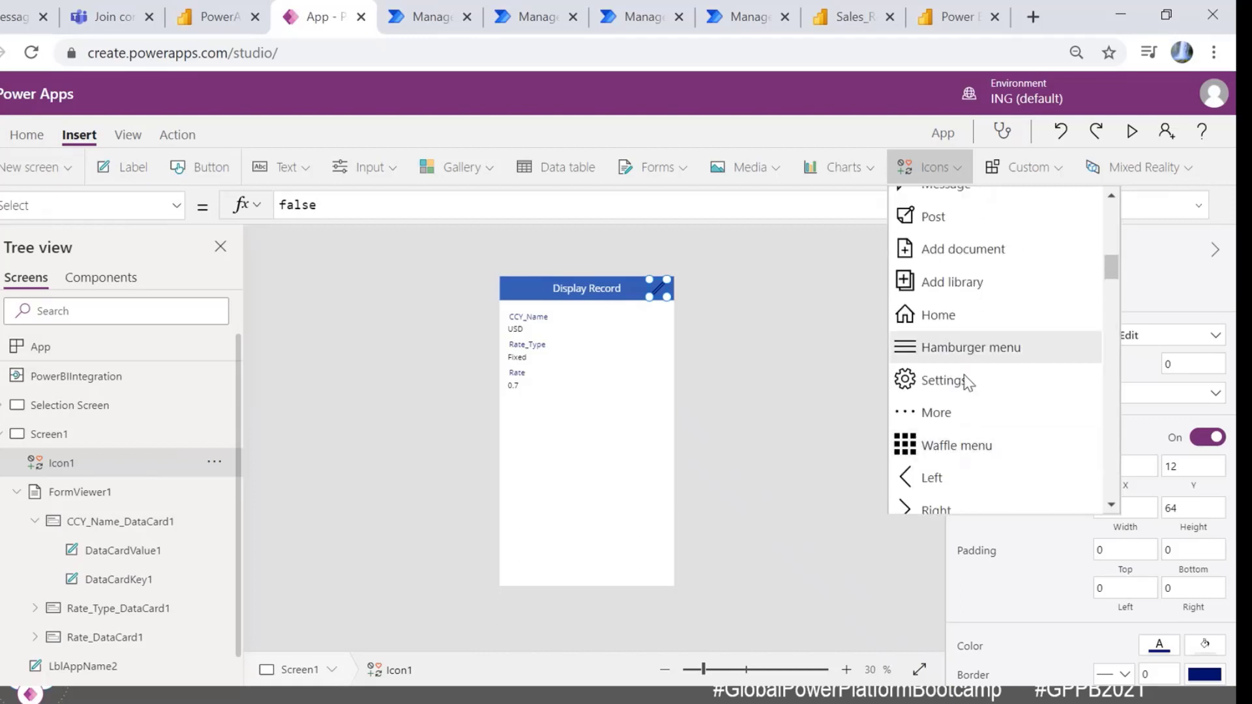
scroll(963, 385, down, 4)
scroll(939, 280, up, 2)
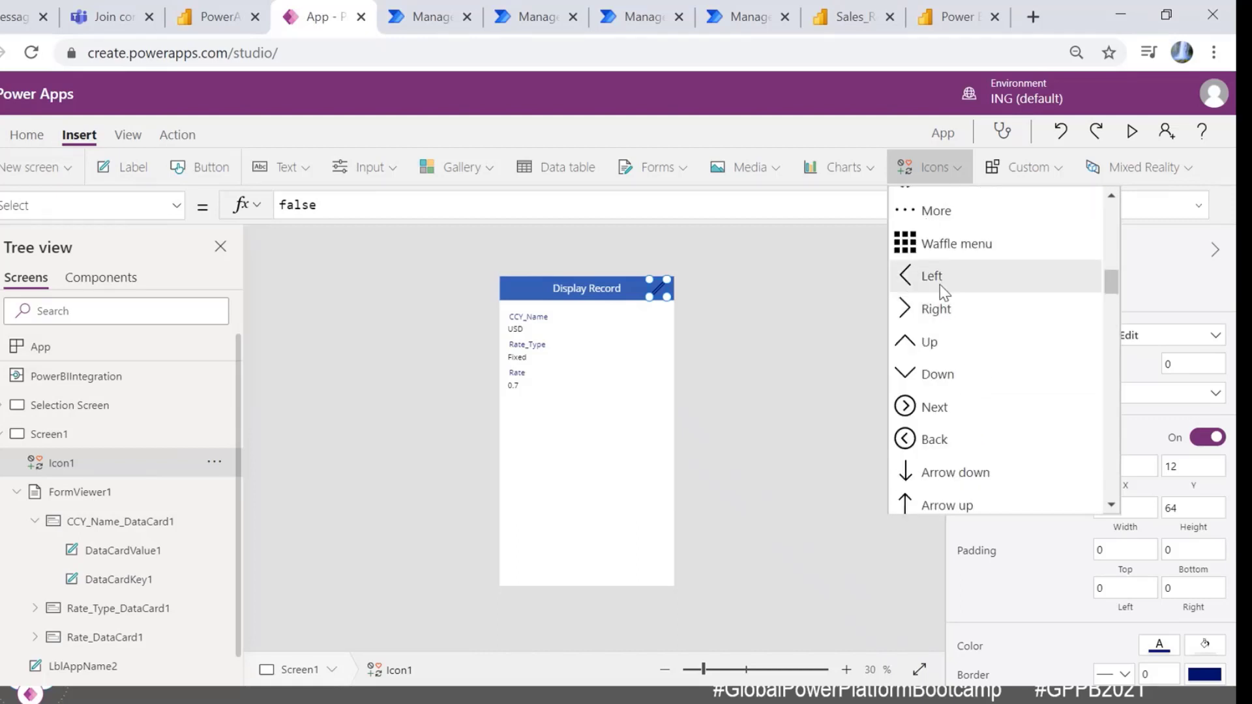
click(932, 288)
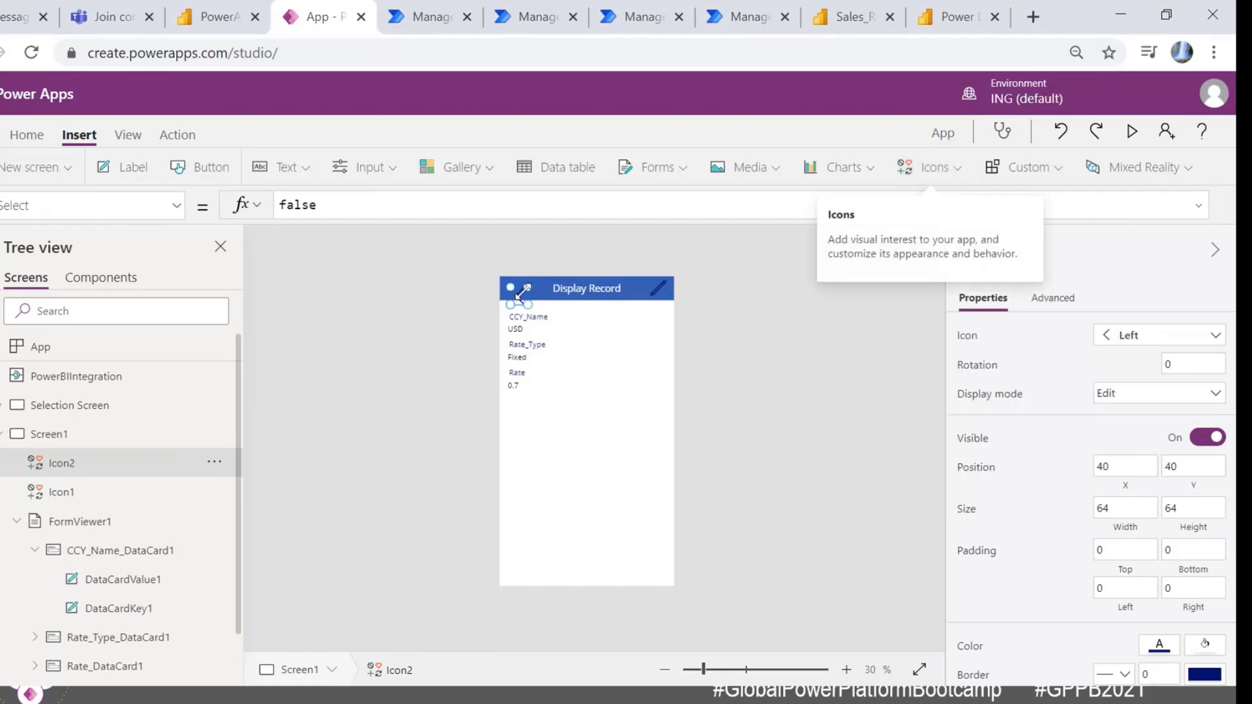
drag(518, 290, 514, 285)
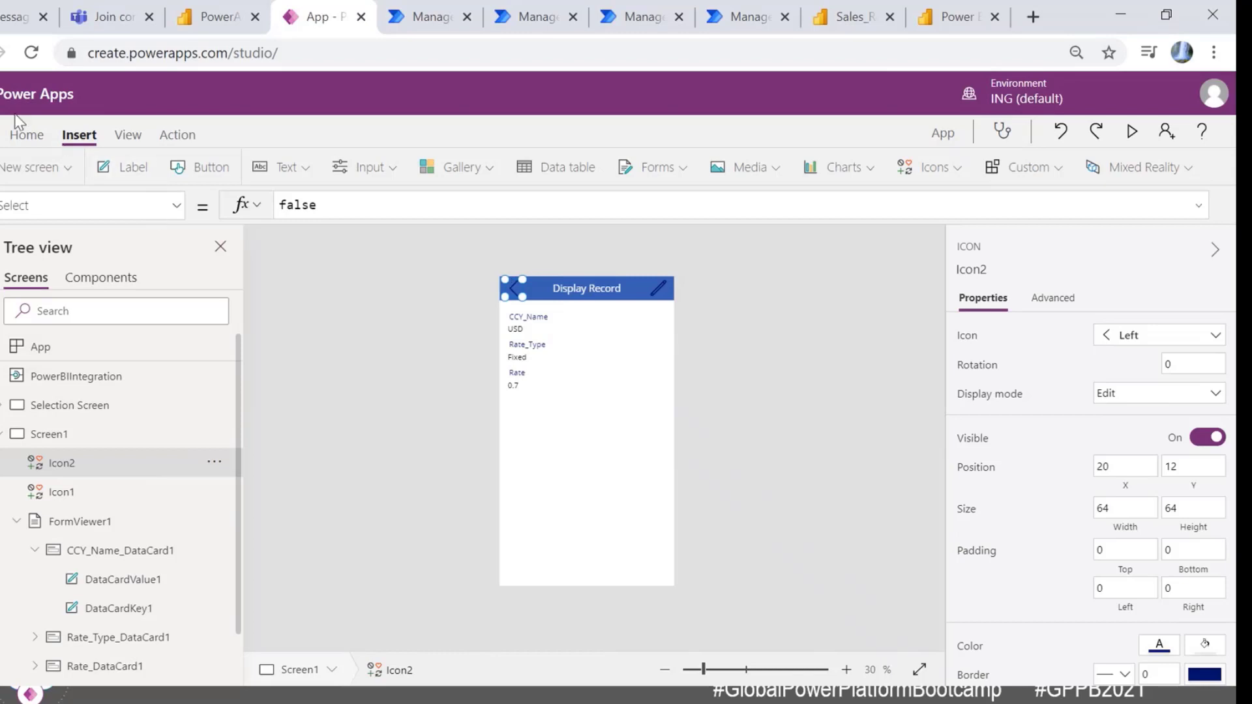
Step: Make the Left icon navigate to 'Selection Screen' with the Fade transition when selected
click(178, 140)
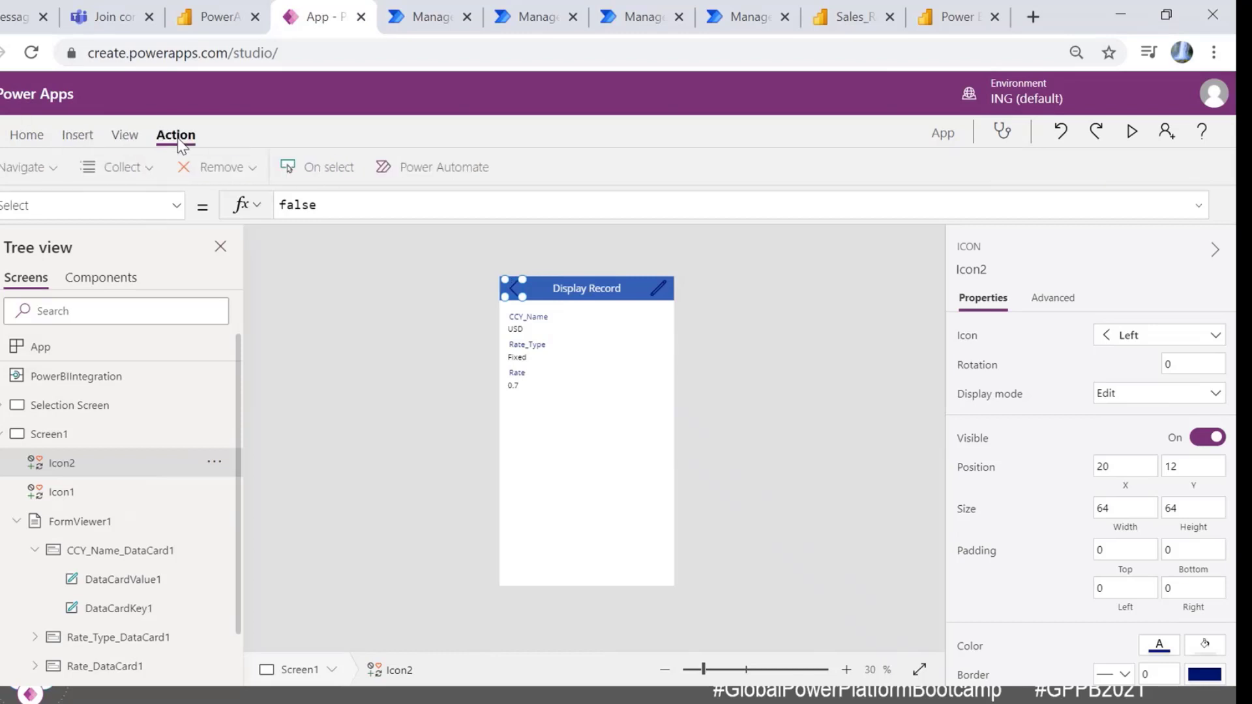
click(46, 169)
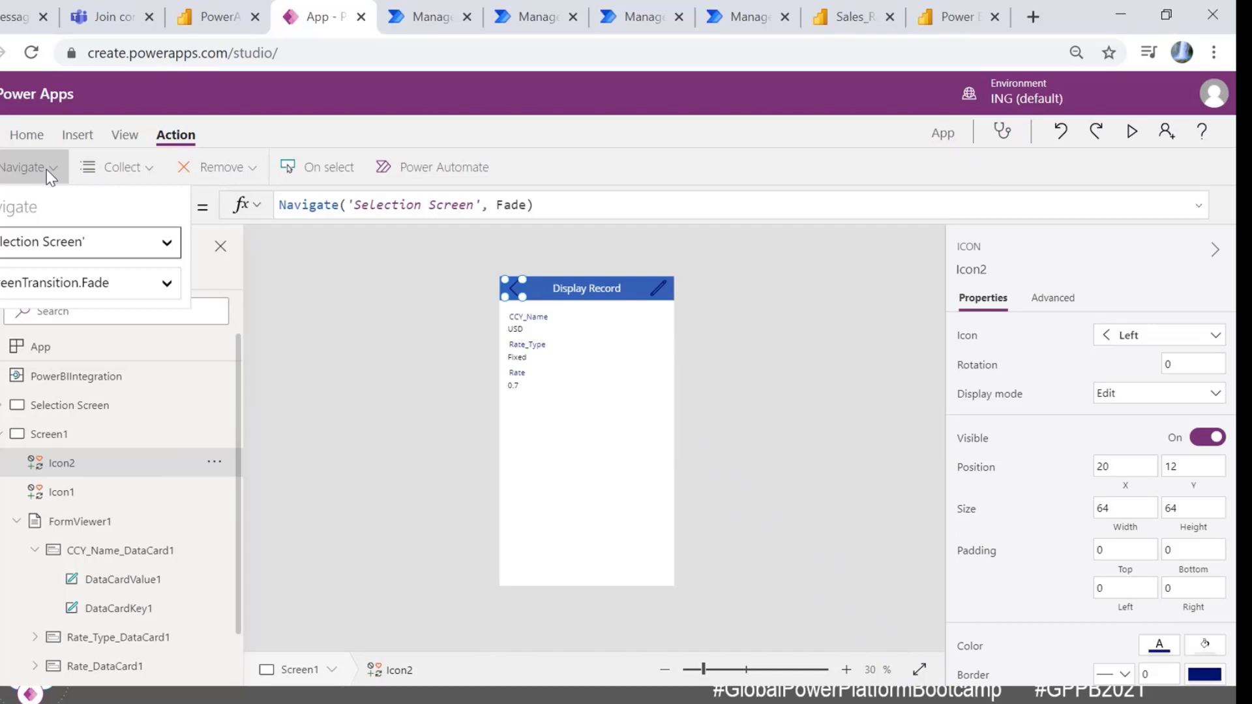
click(380, 272)
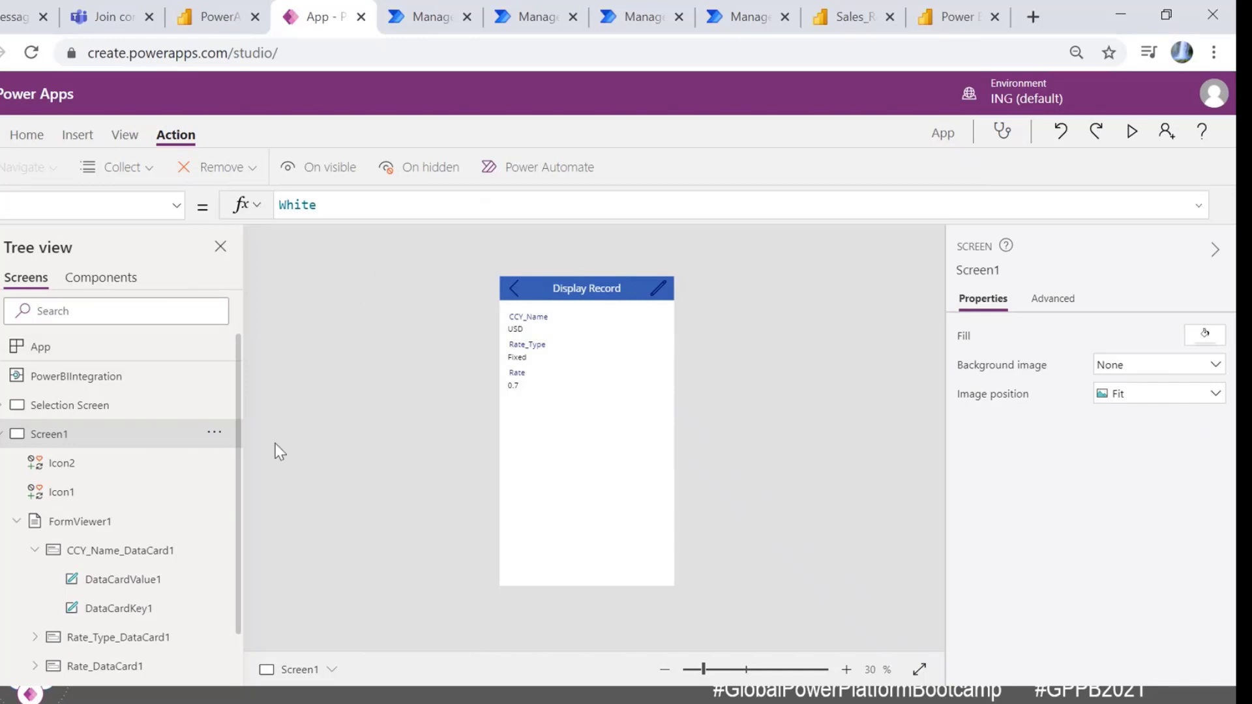
Step: Rename Screen1 as "Display screen" and collapse its entry in the screen tree
double_click(69, 437)
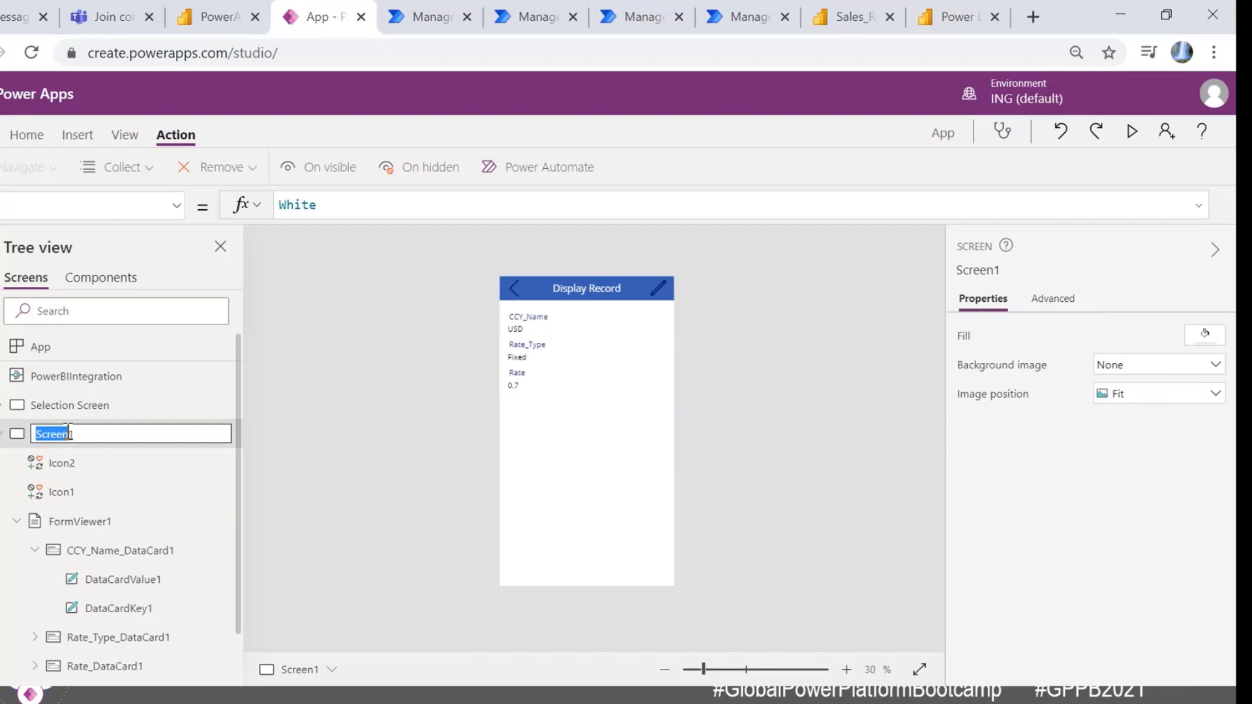
key(BackSpace)
click(448, 346)
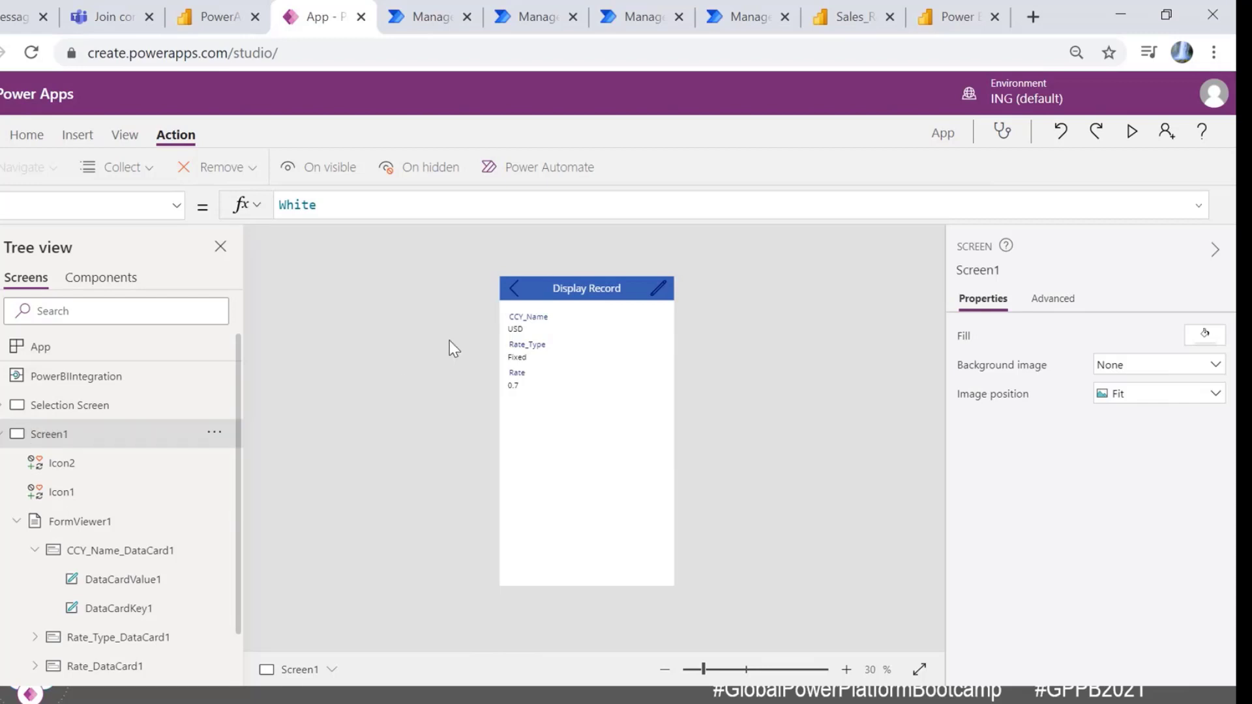
click(3, 438)
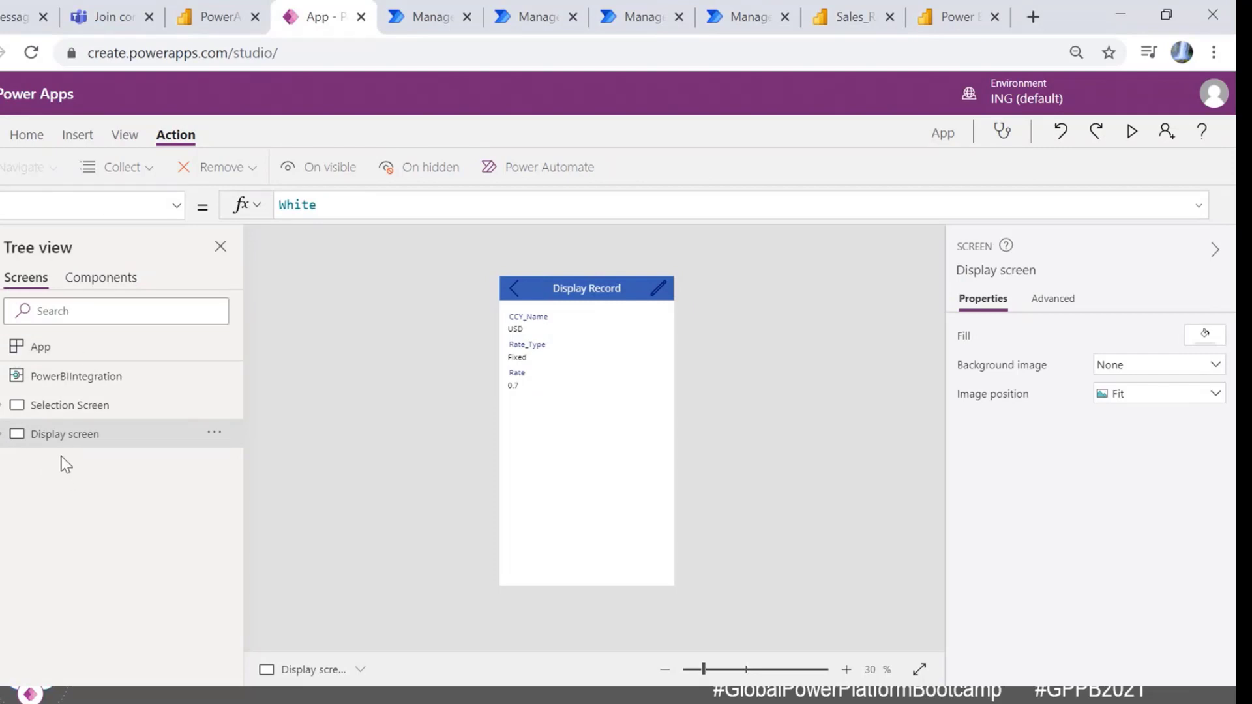
Step: Add a new screen from the template with a title header and a sectioned scrollable canvas
click(79, 134)
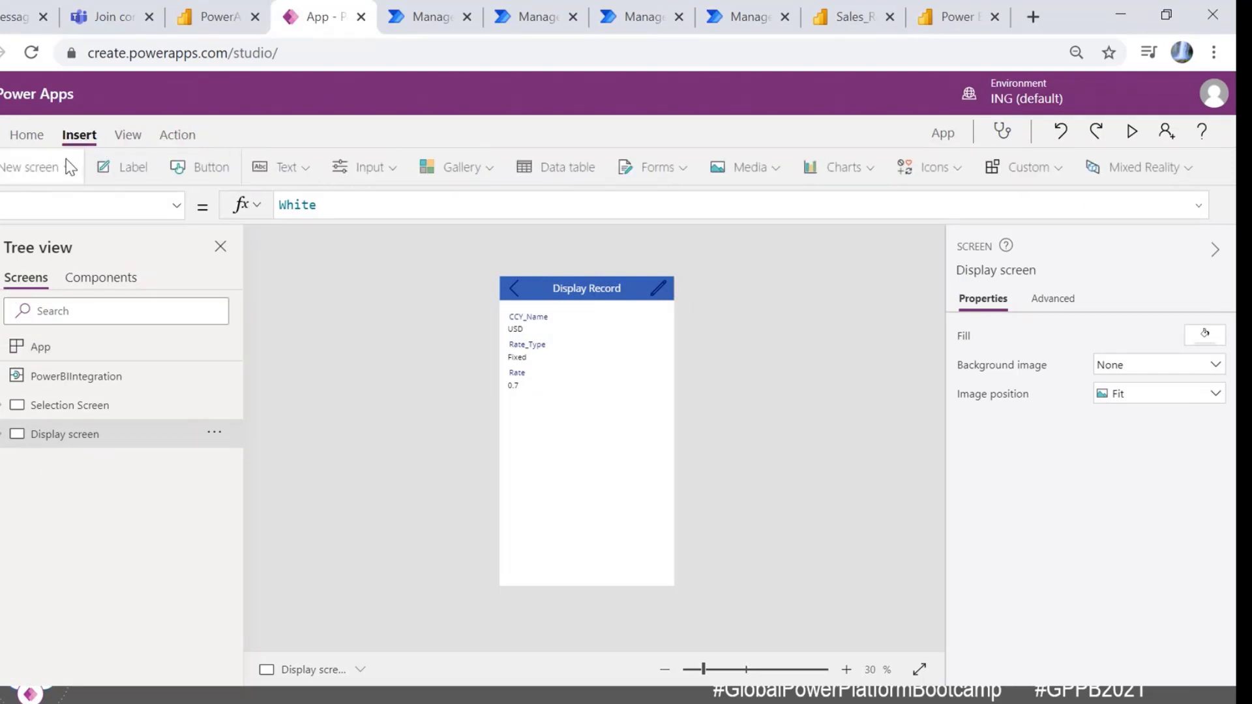
click(68, 167)
click(160, 248)
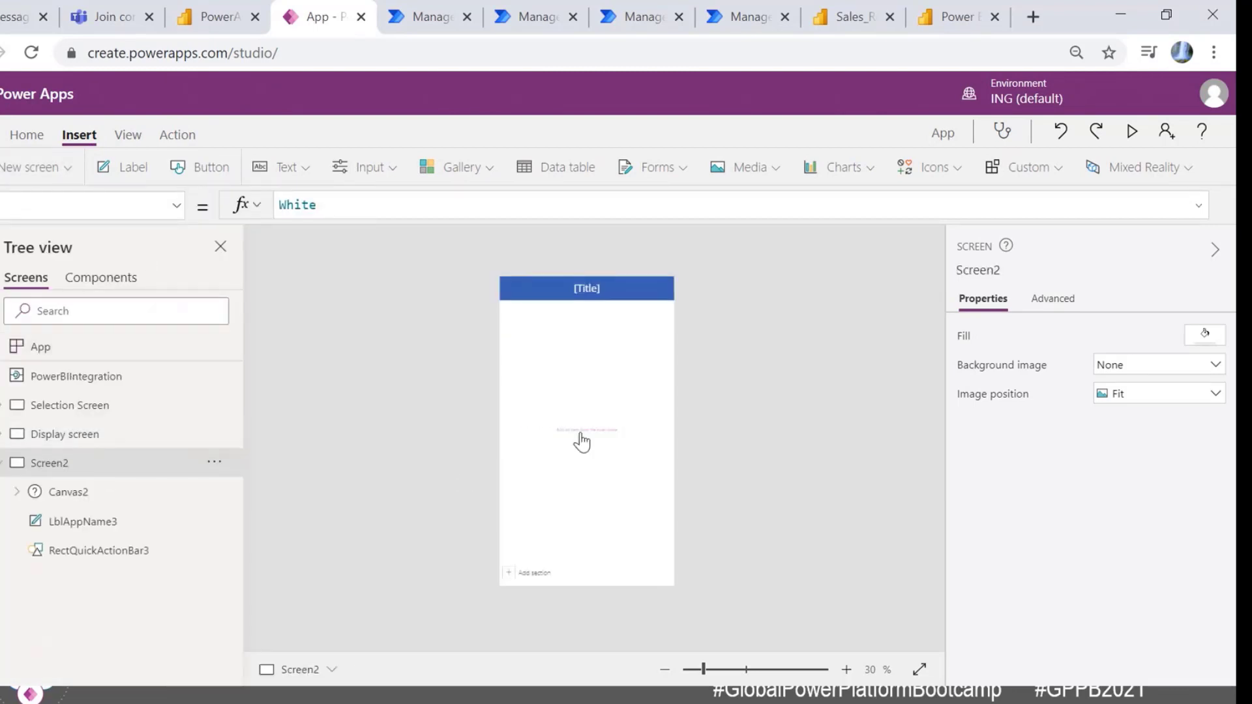
Step: Delete the Canvas2 fluid grid from Screen2, keeping its header label and bar
click(58, 489)
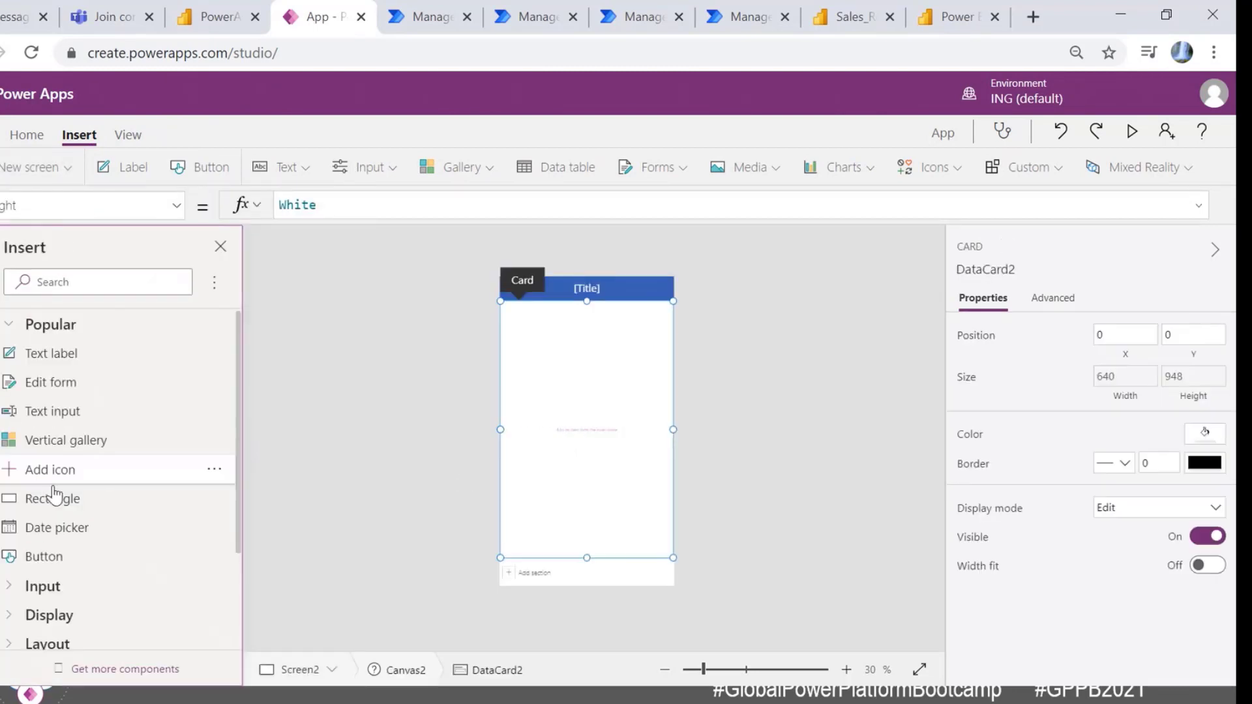
click(219, 248)
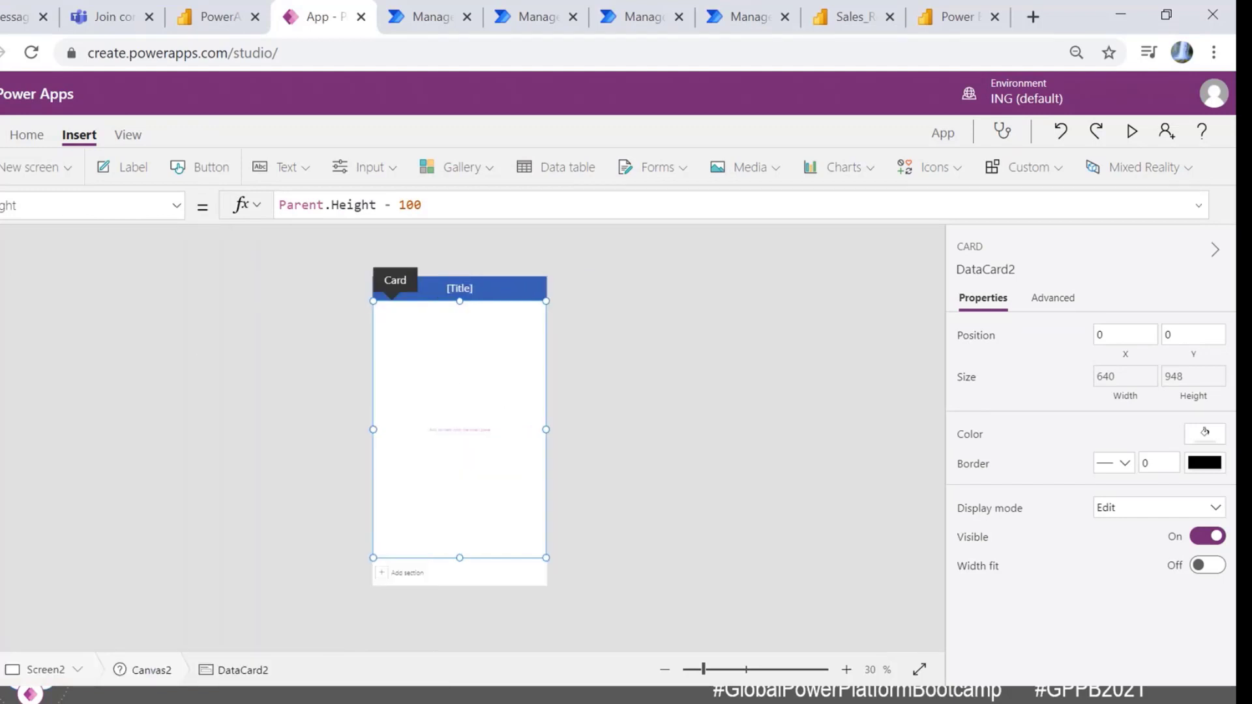
click(1, 250)
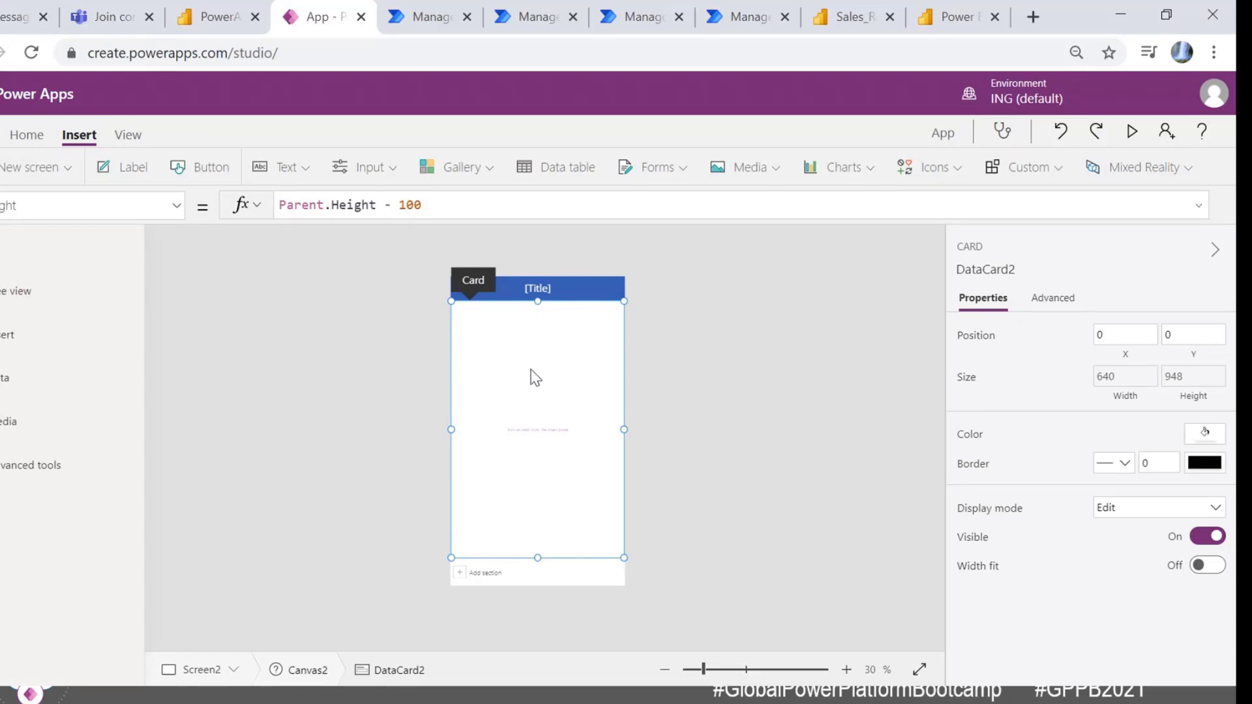
click(342, 364)
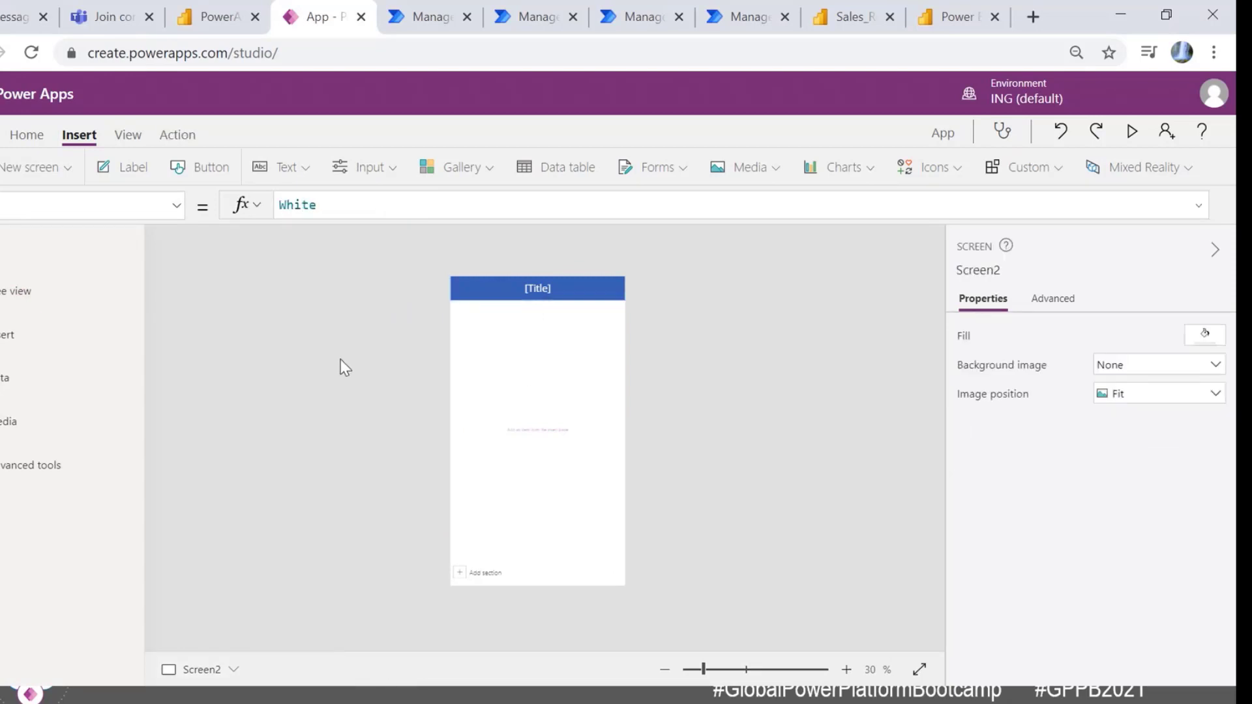
click(131, 286)
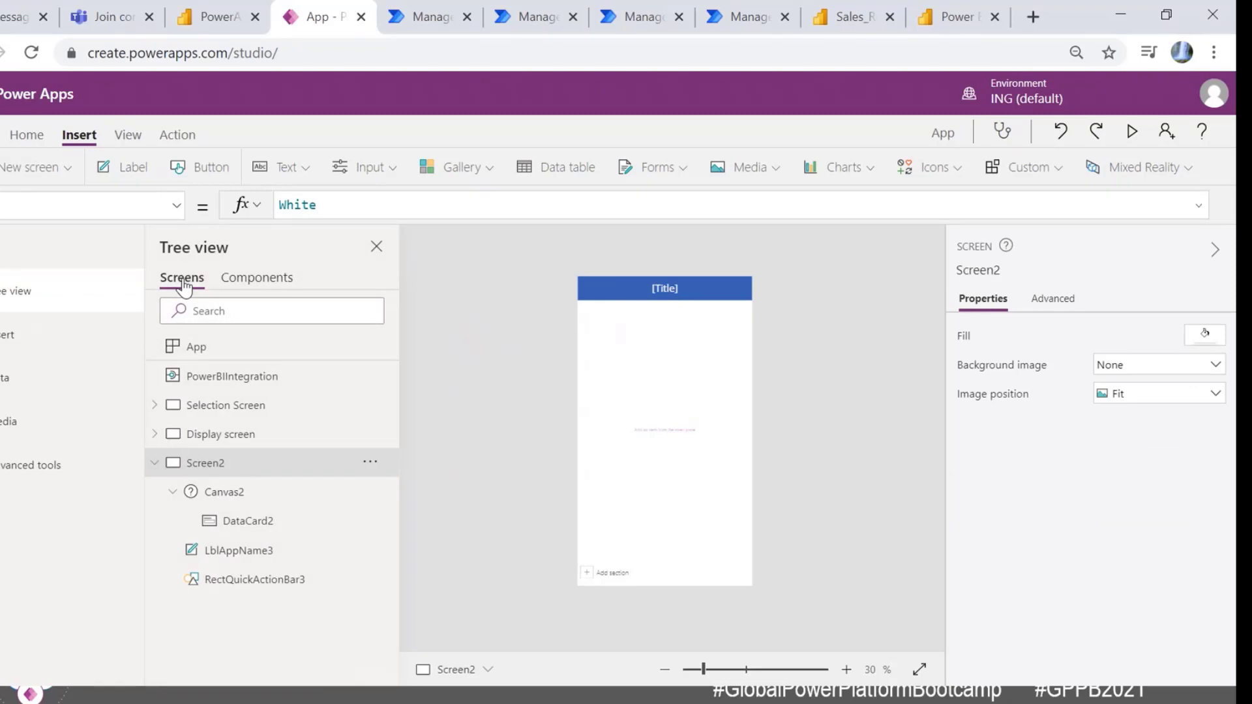
click(63, 256)
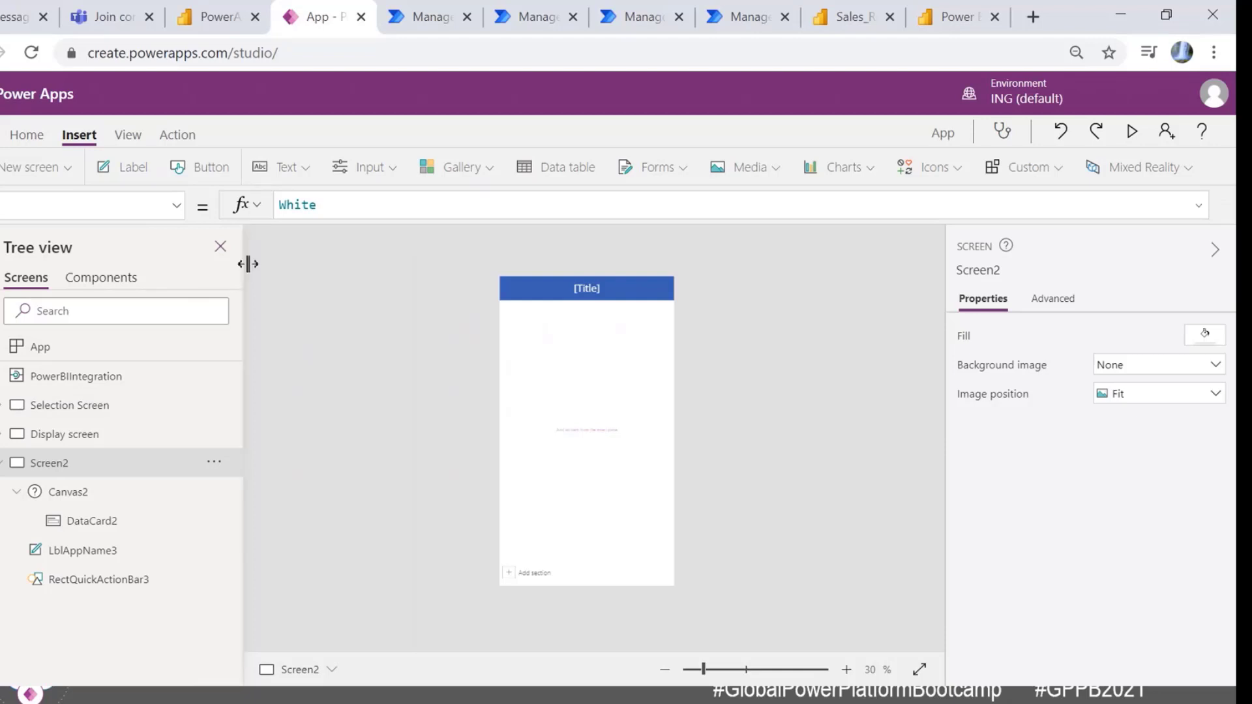
click(83, 496)
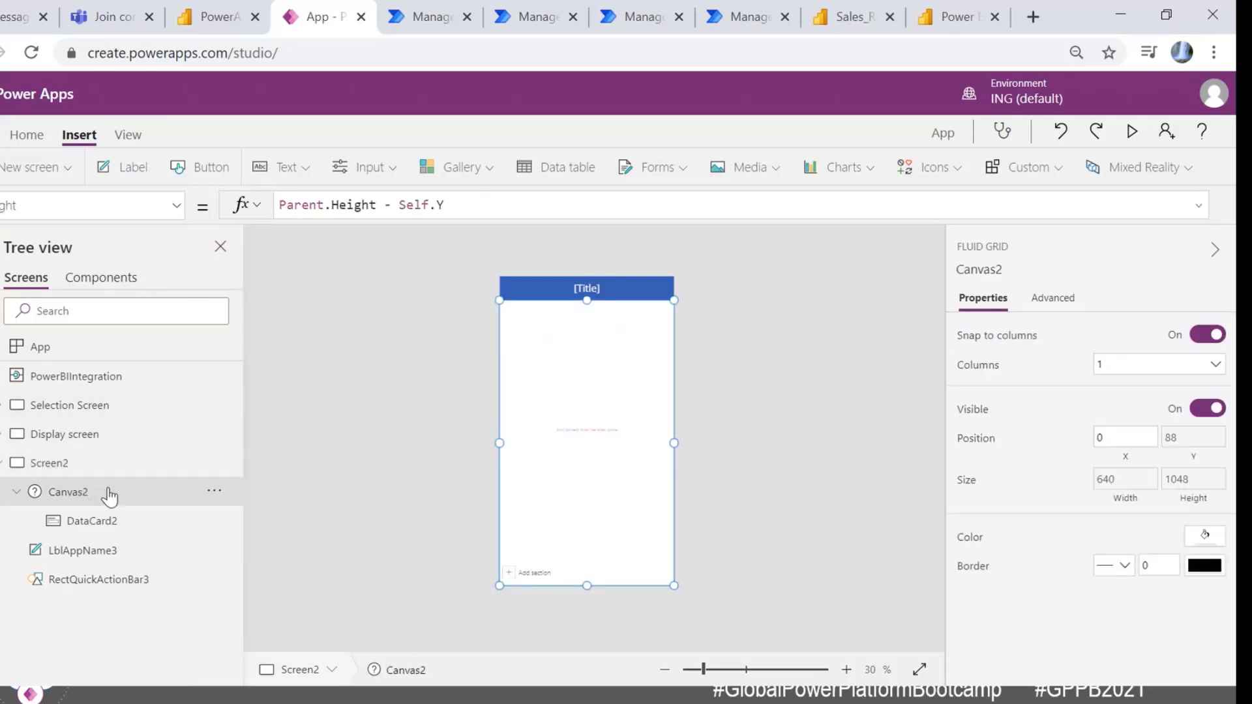
key(Delete)
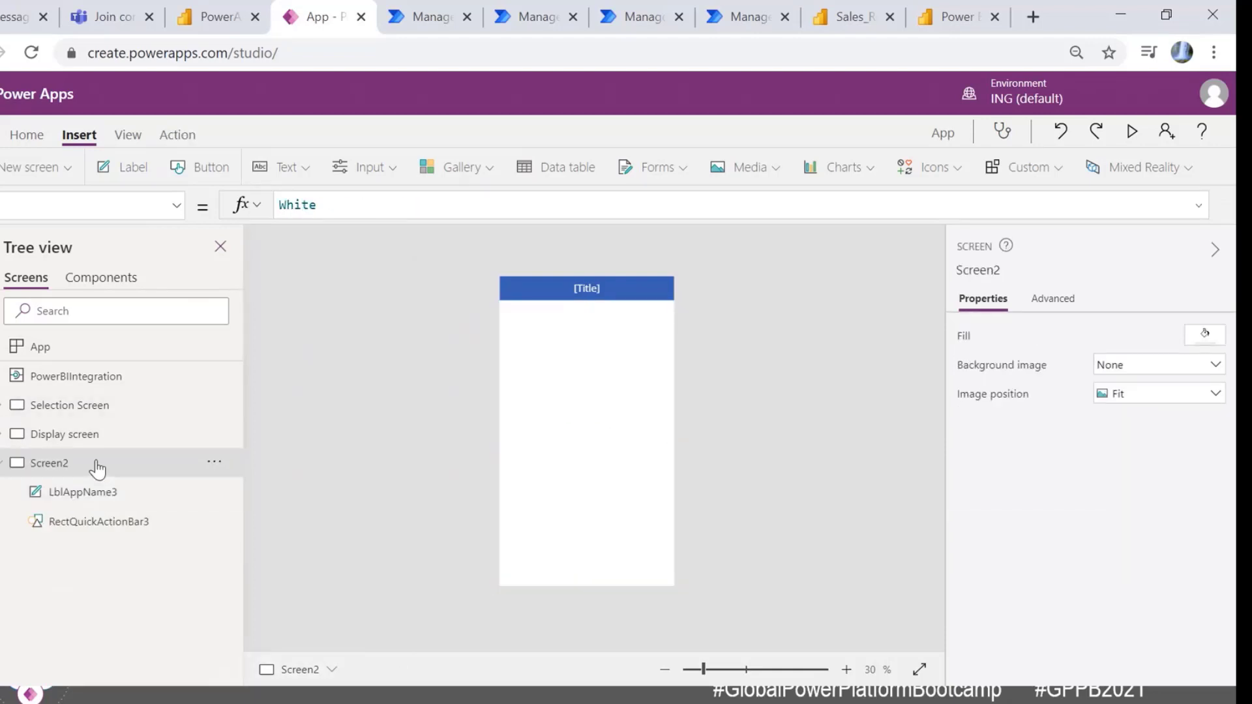
Step: Insert an edit form on Screen2 below the header at Y 113 and connect it to the [dbo].[Exch_Rates] table
click(680, 173)
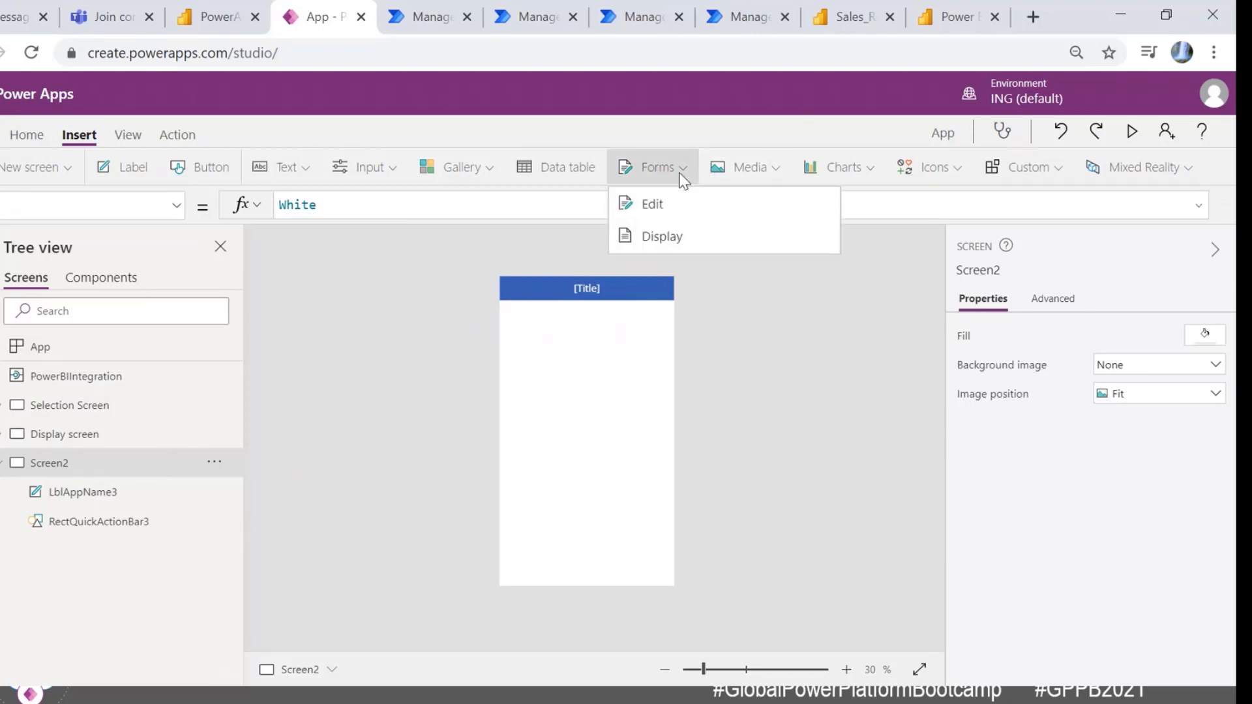
click(652, 204)
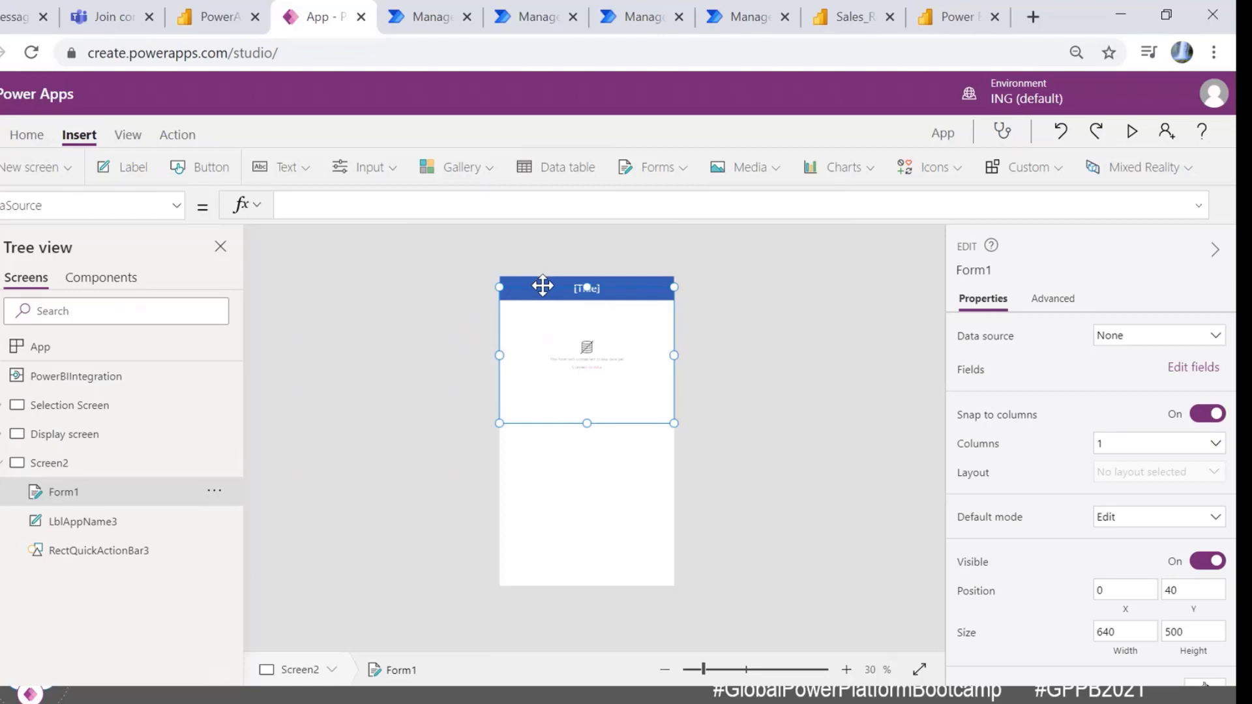
drag(546, 283, 547, 302)
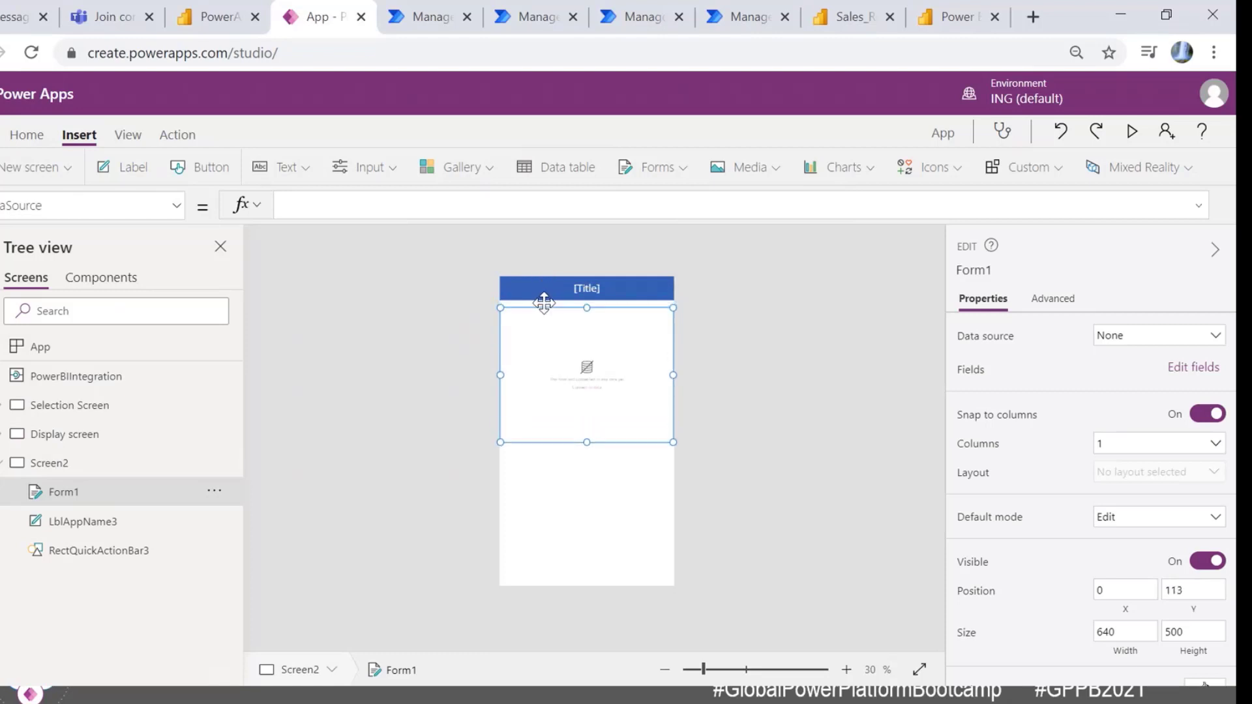
click(1200, 339)
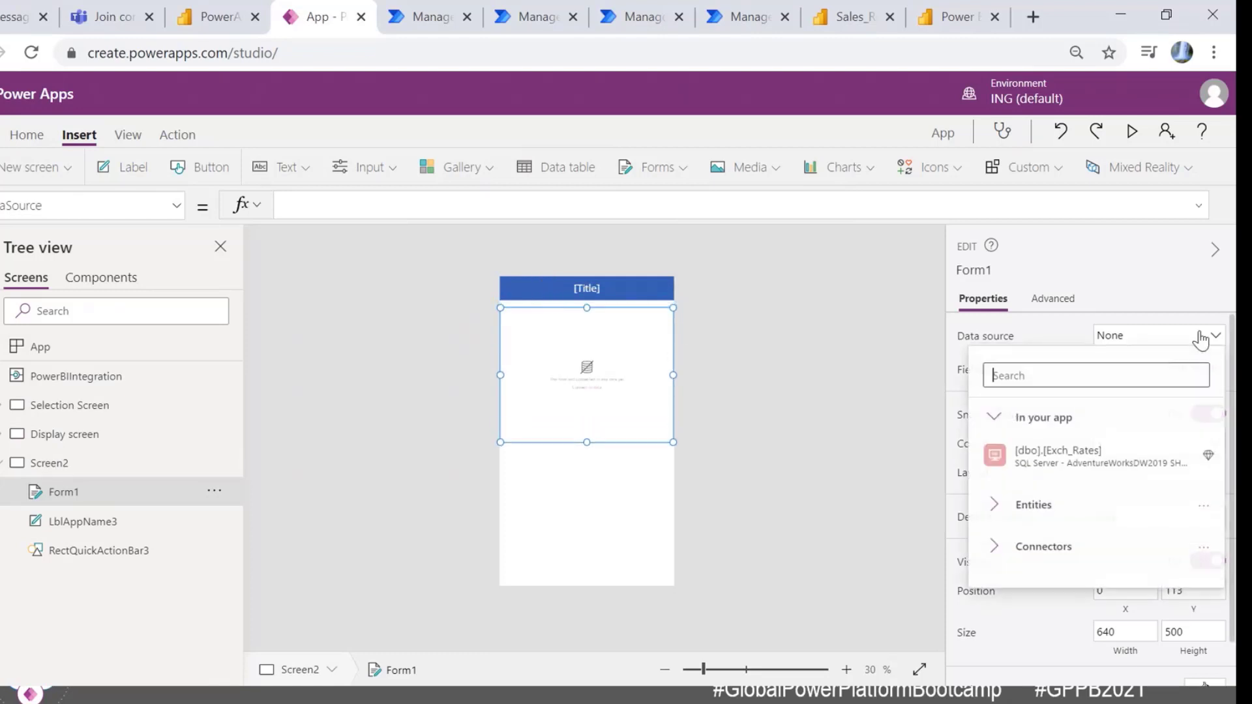
click(1059, 453)
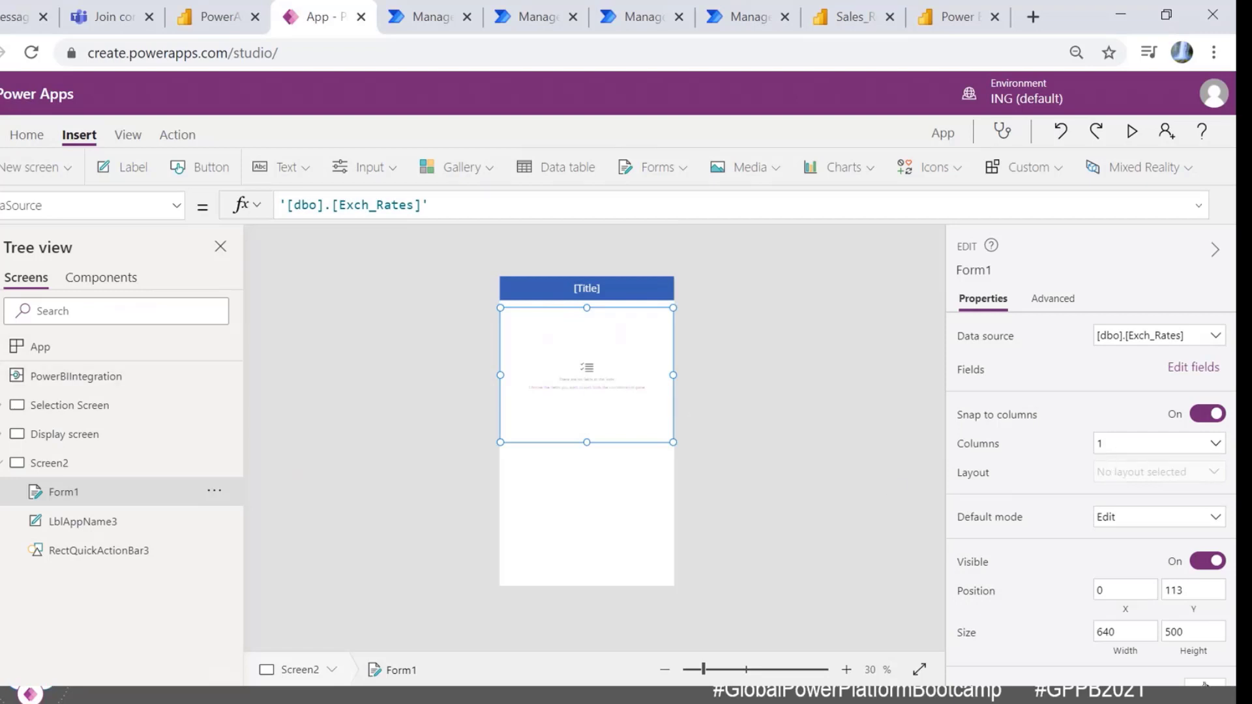
Step: Add the ID, CCY_Name, Rate and Rate_Type fields to the edit form and increase the form's height to 676
click(1202, 367)
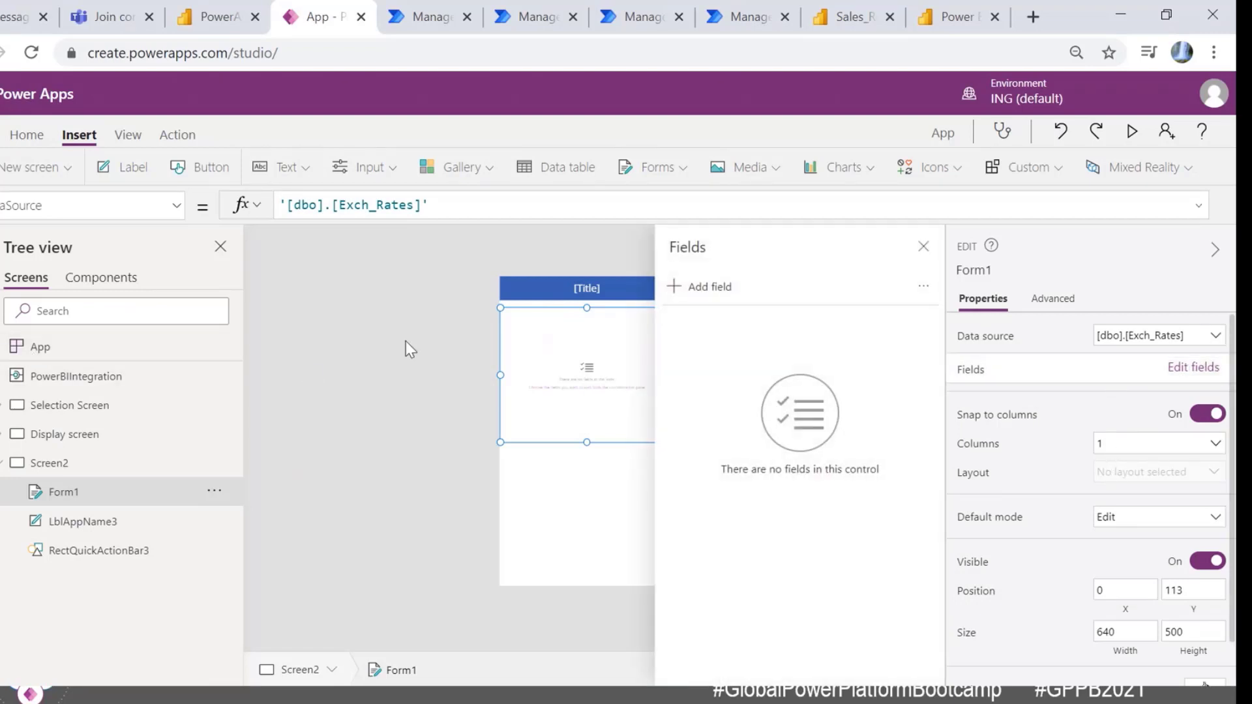
click(699, 289)
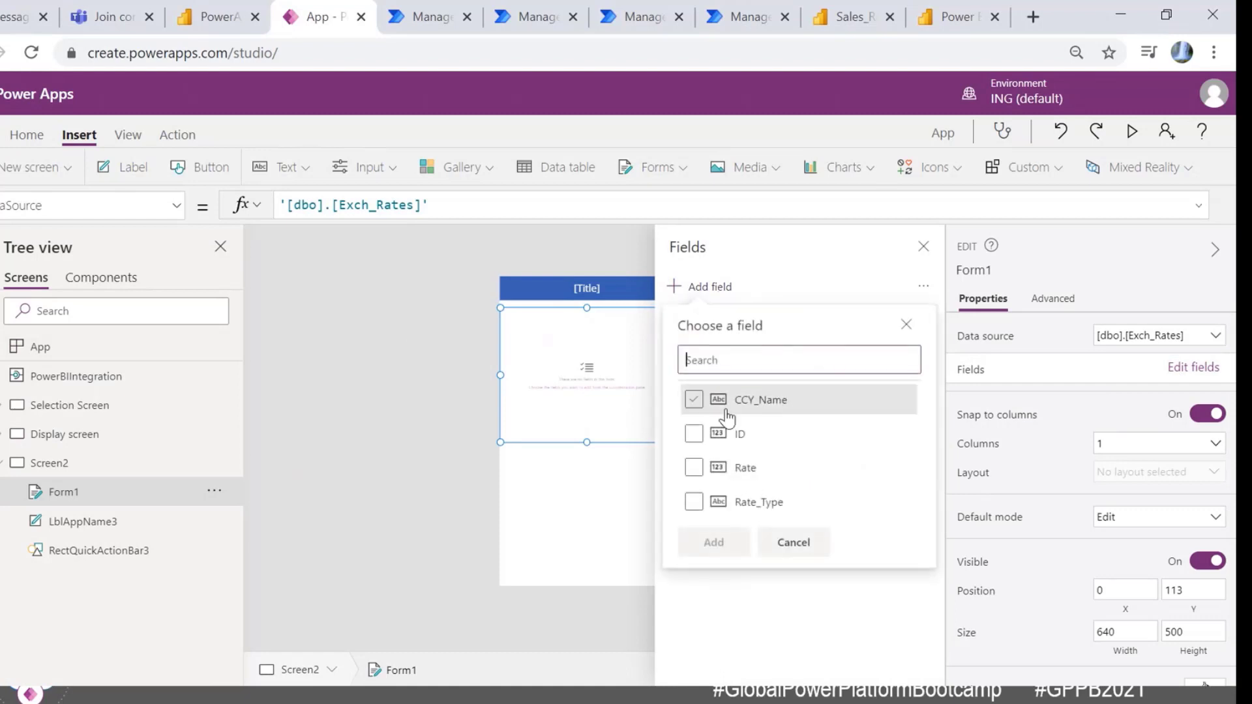
click(693, 434)
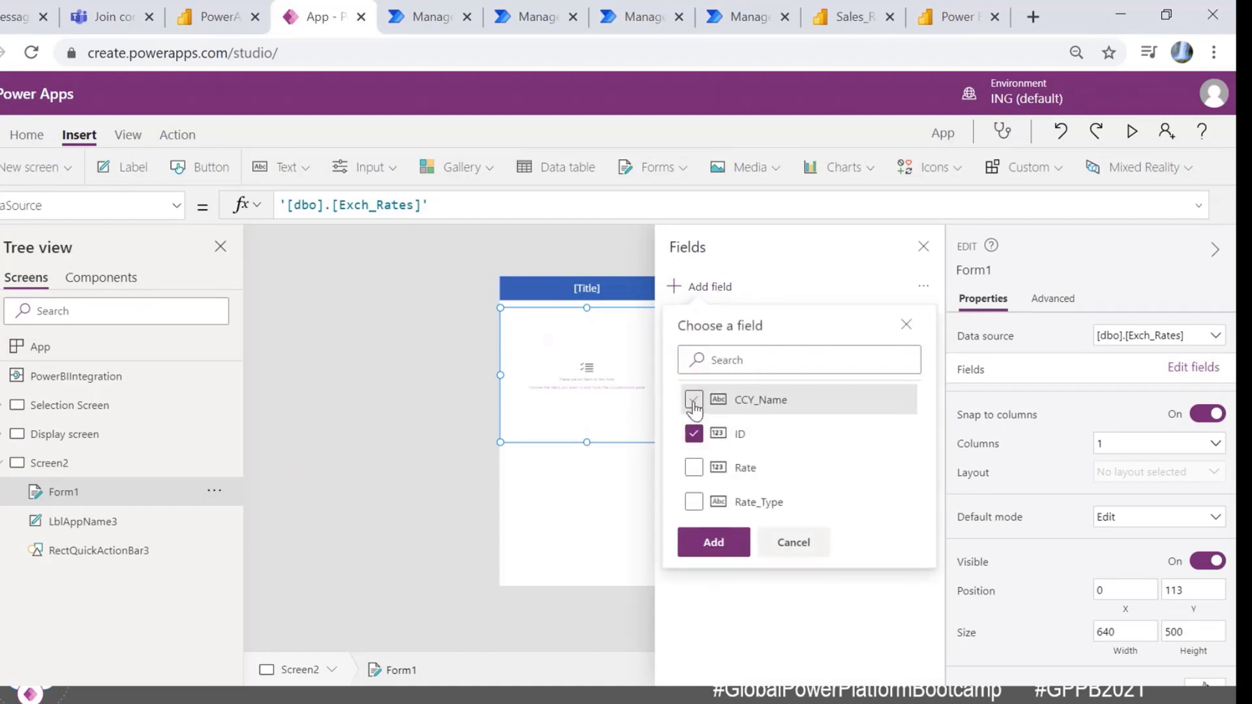
click(694, 403)
click(693, 502)
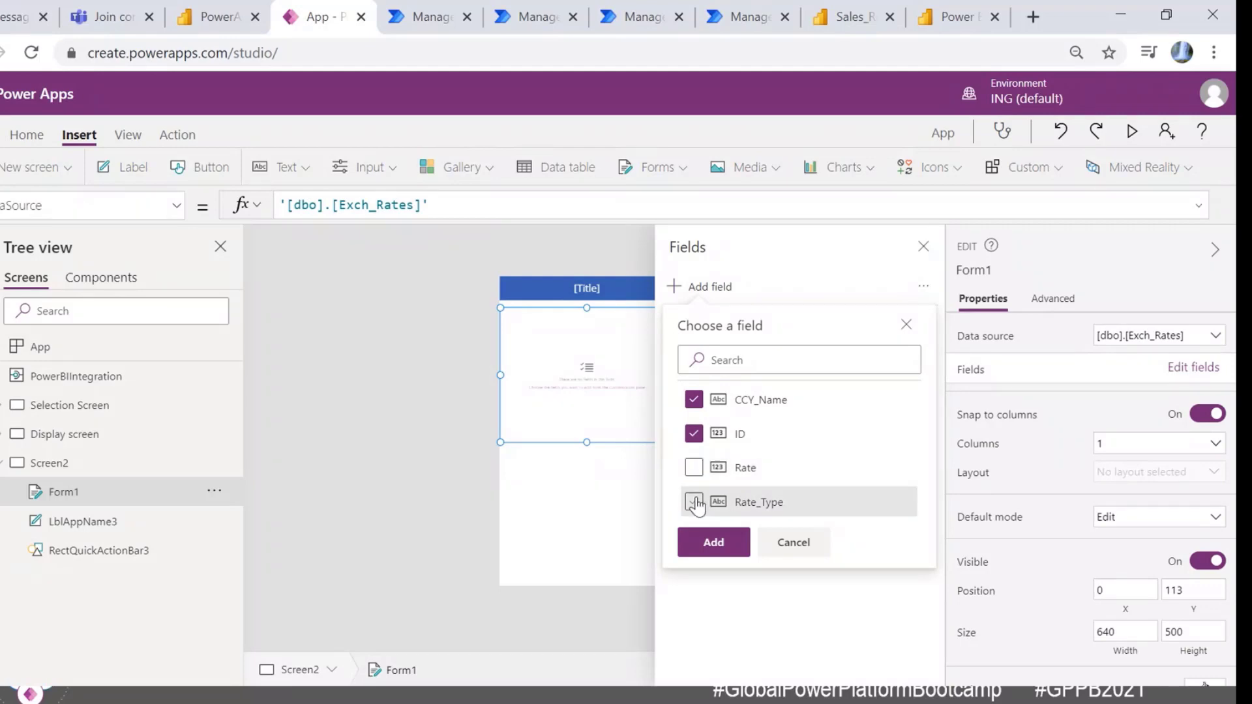
click(693, 468)
click(713, 542)
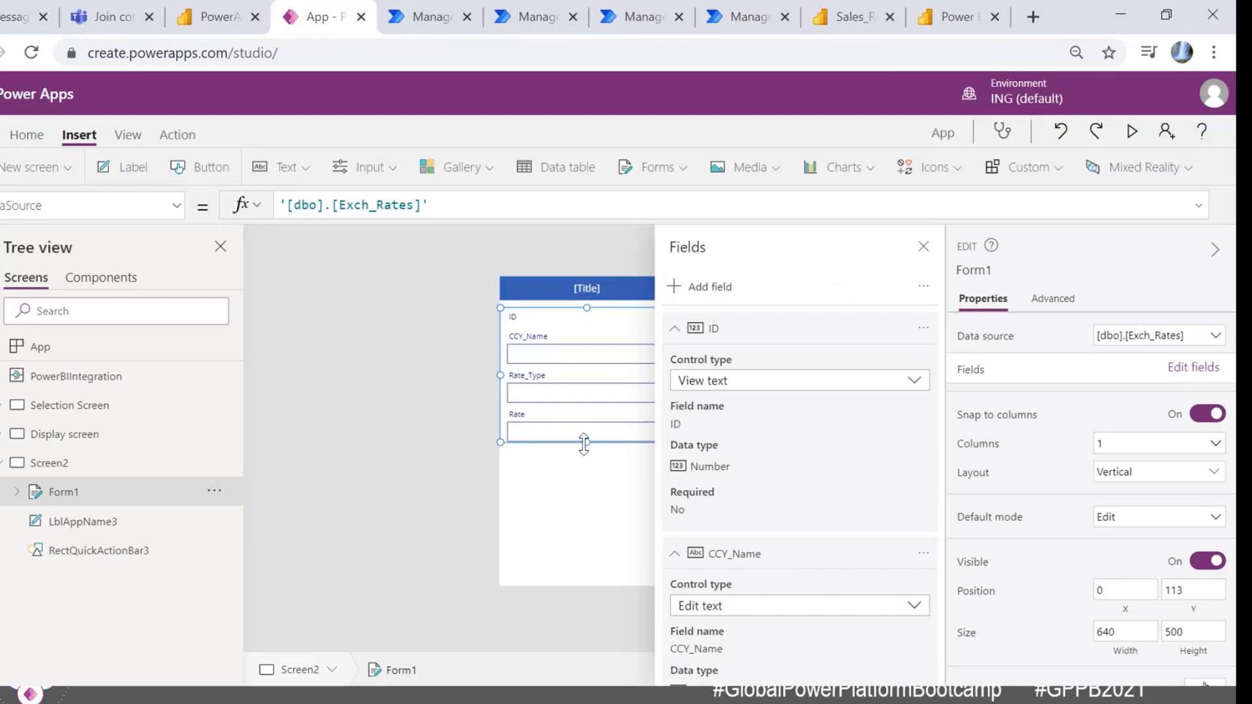
drag(585, 442, 584, 490)
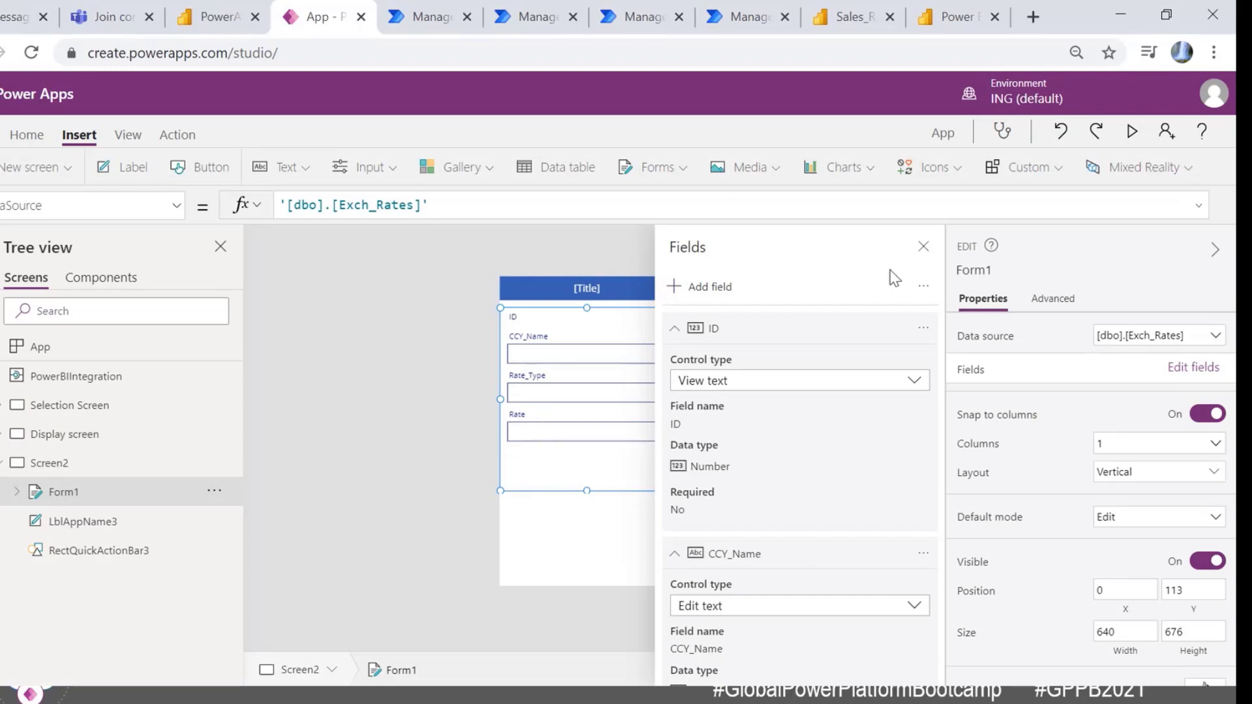
click(924, 248)
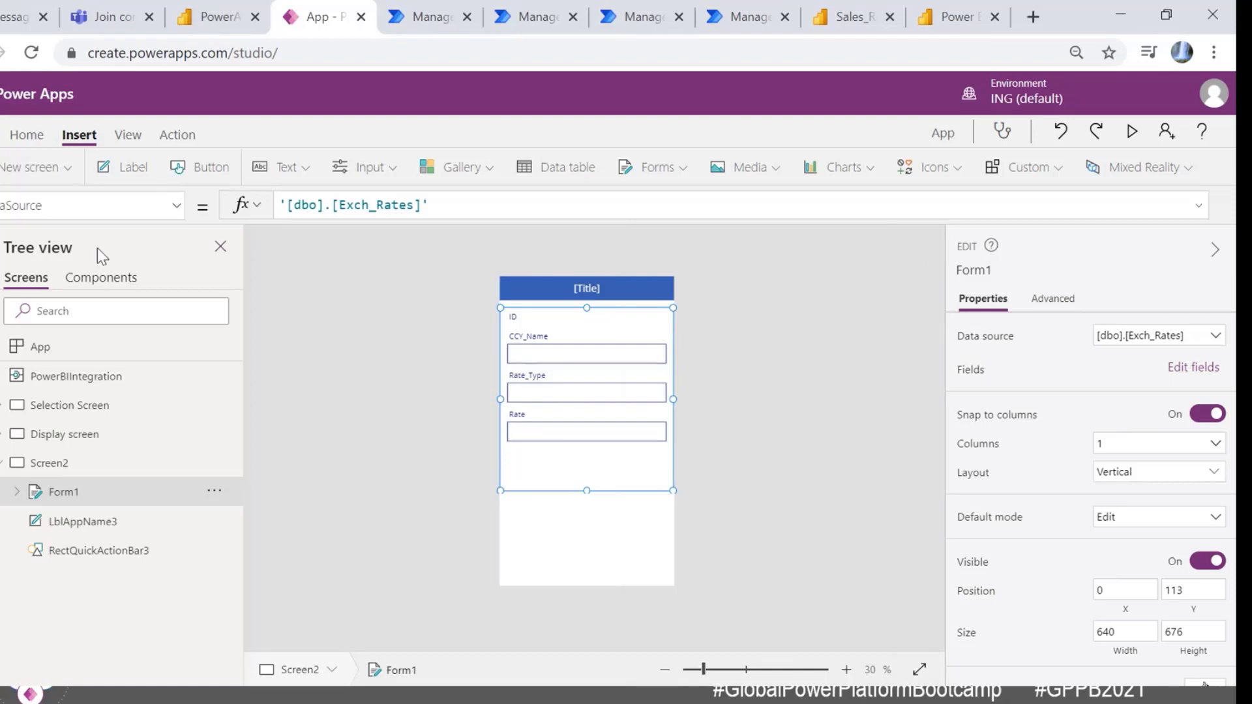
Step: Set the Item property of Form1 to BrowseGallery1.Selected
click(176, 205)
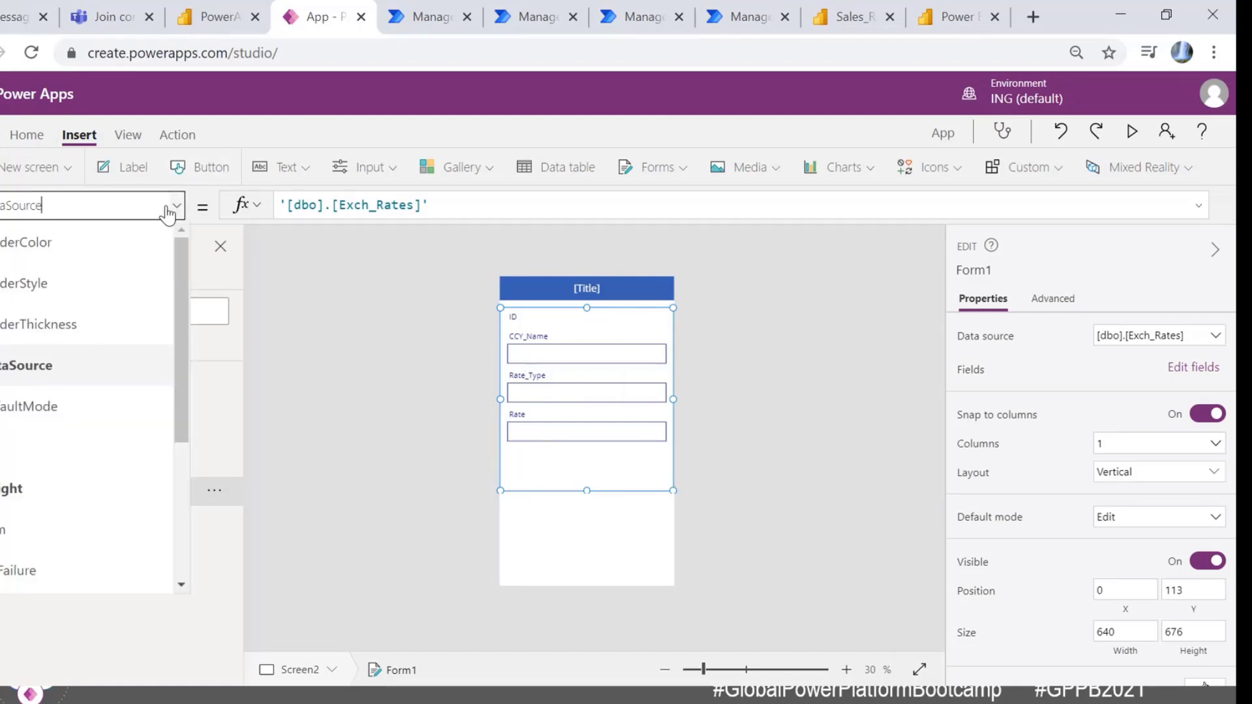
click(28, 518)
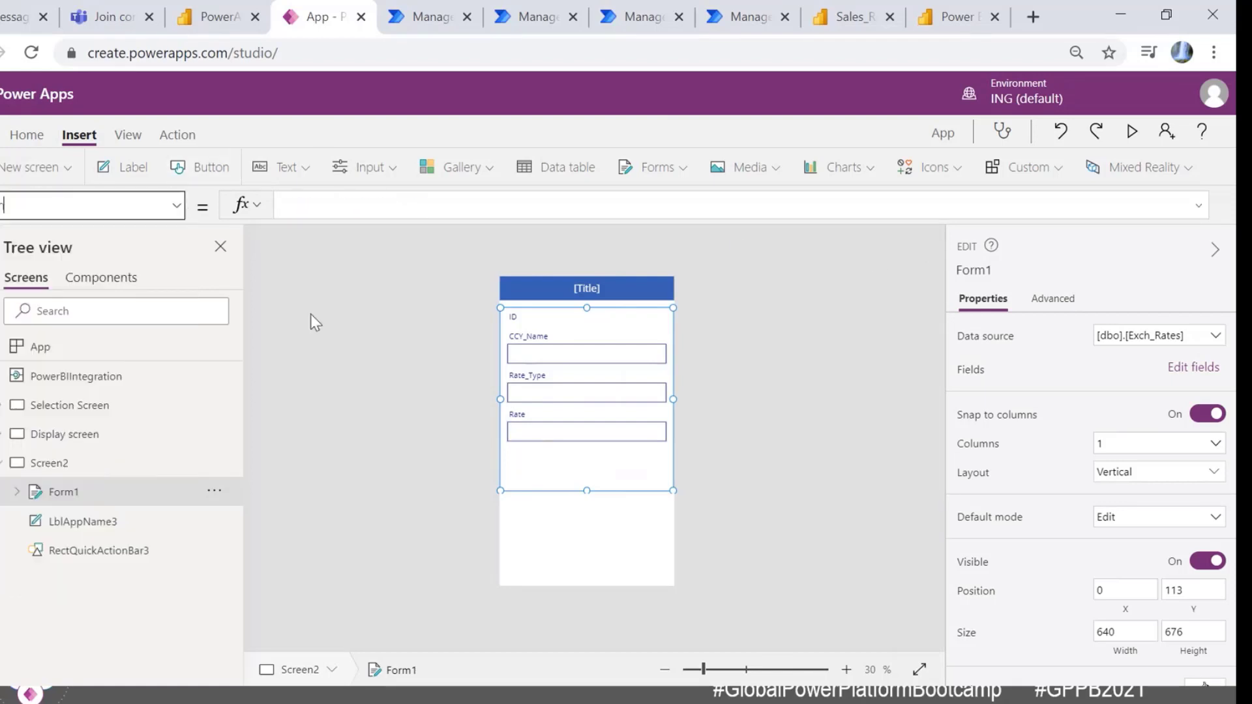
click(332, 204)
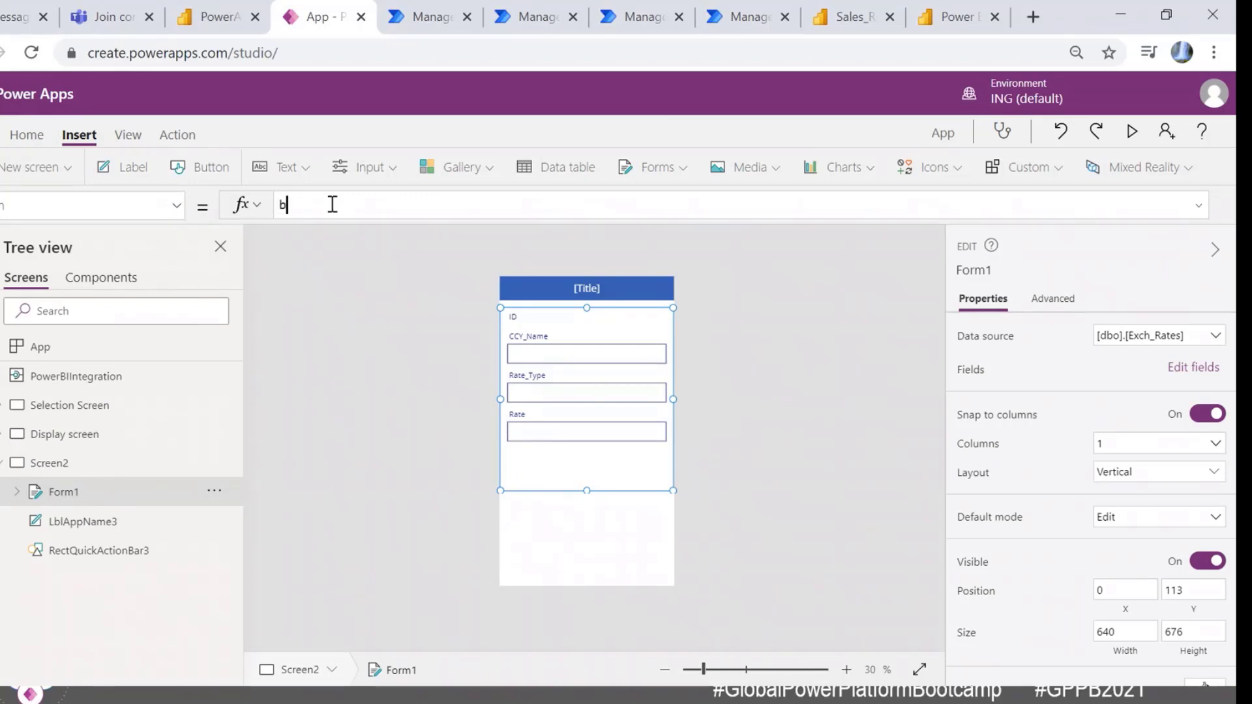
key(BackSpace)
text(bro)
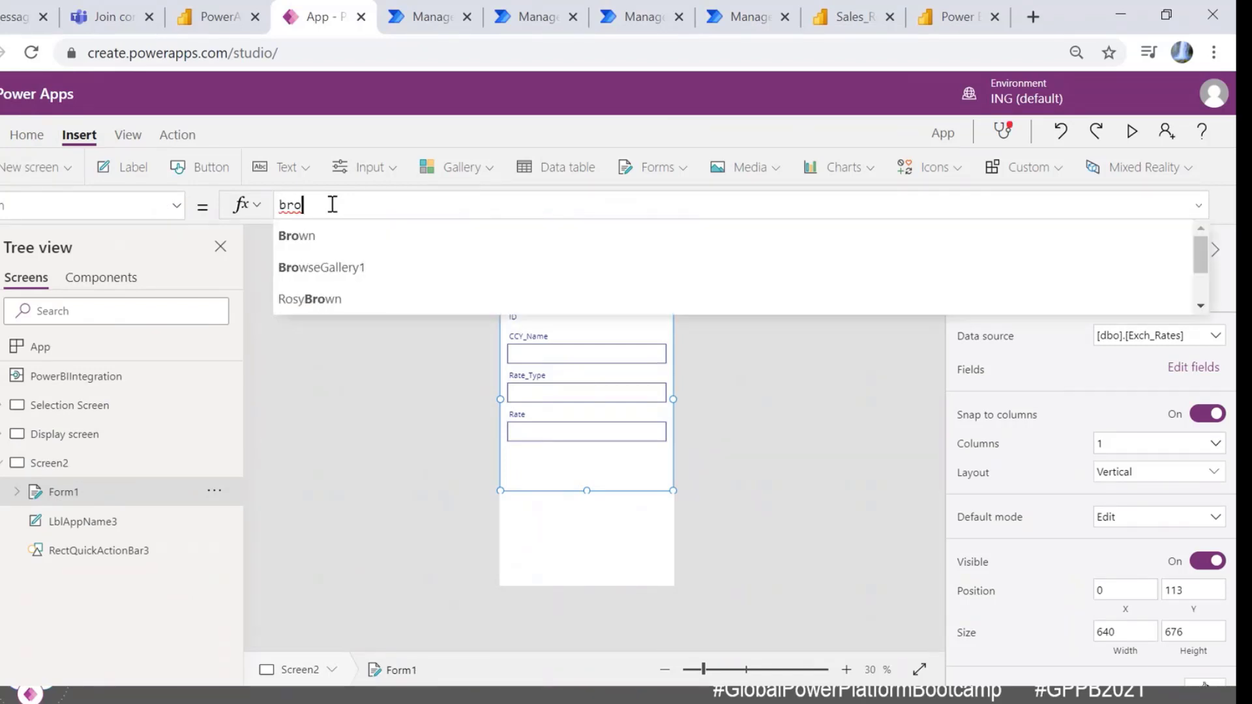
key(Down)
key(Down)
key(Up)
key(Tab)
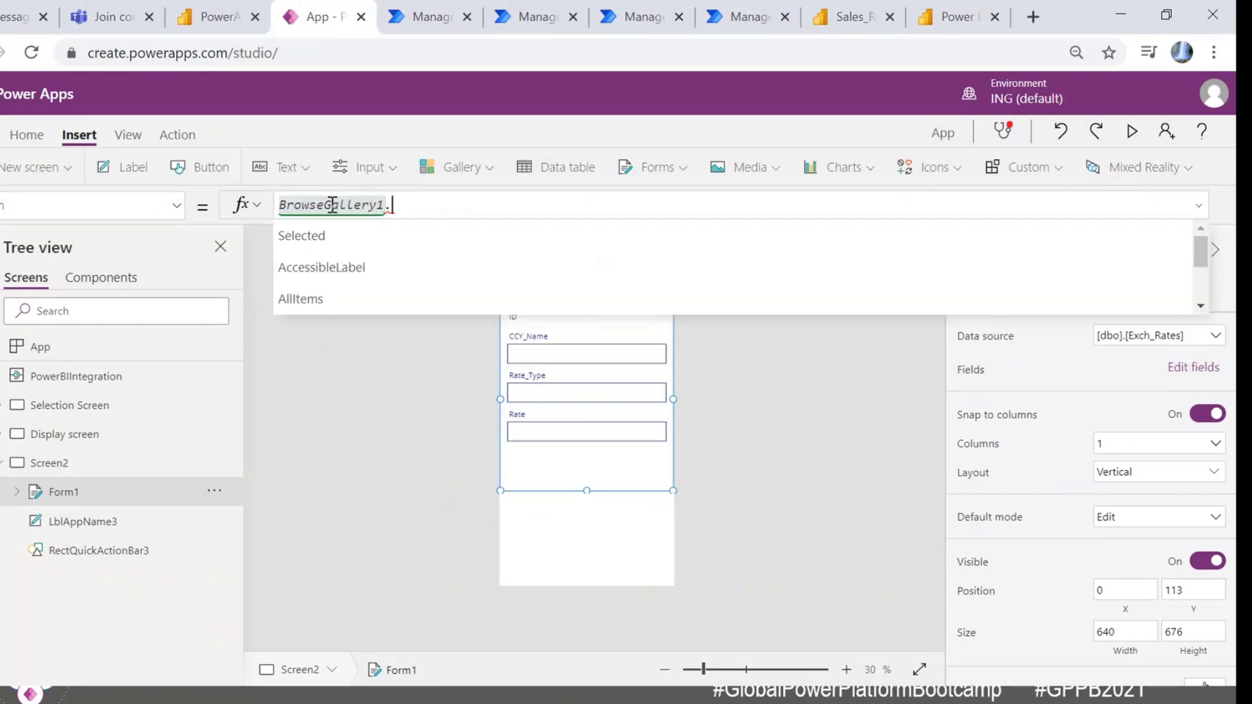
click(326, 249)
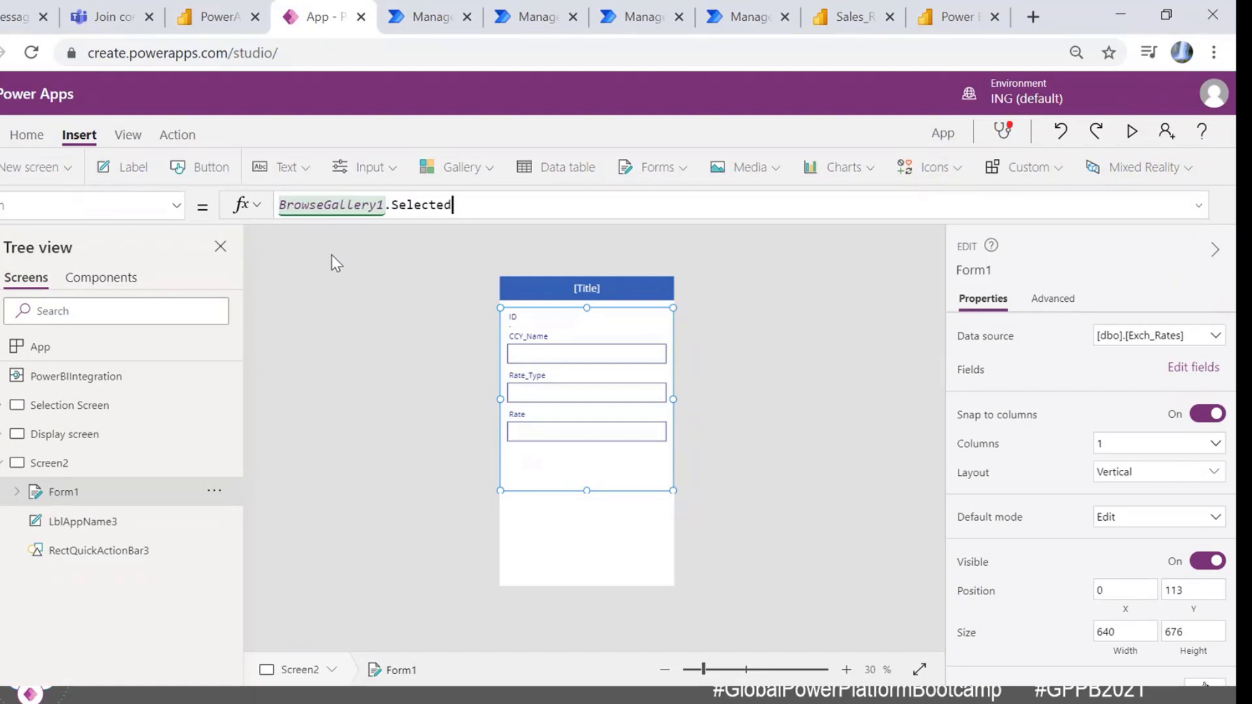
click(408, 353)
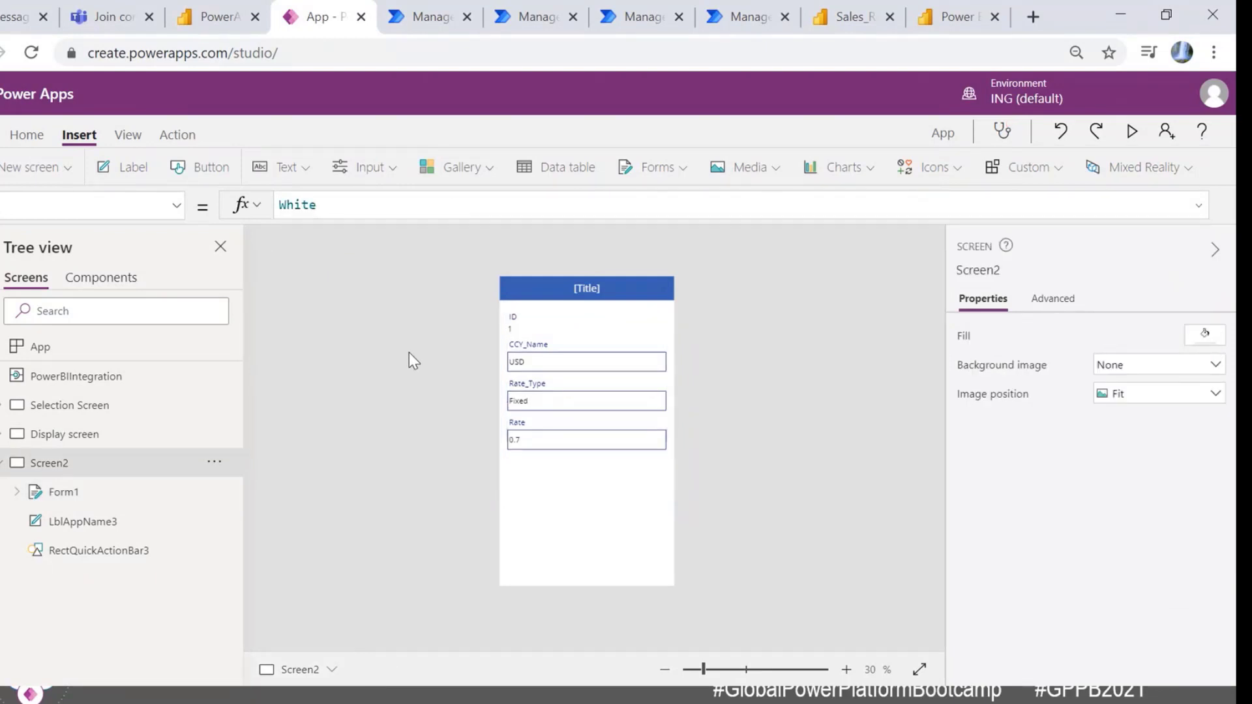
Step: Change the header label text on Screen2 to "Insert / Update Record"
click(579, 287)
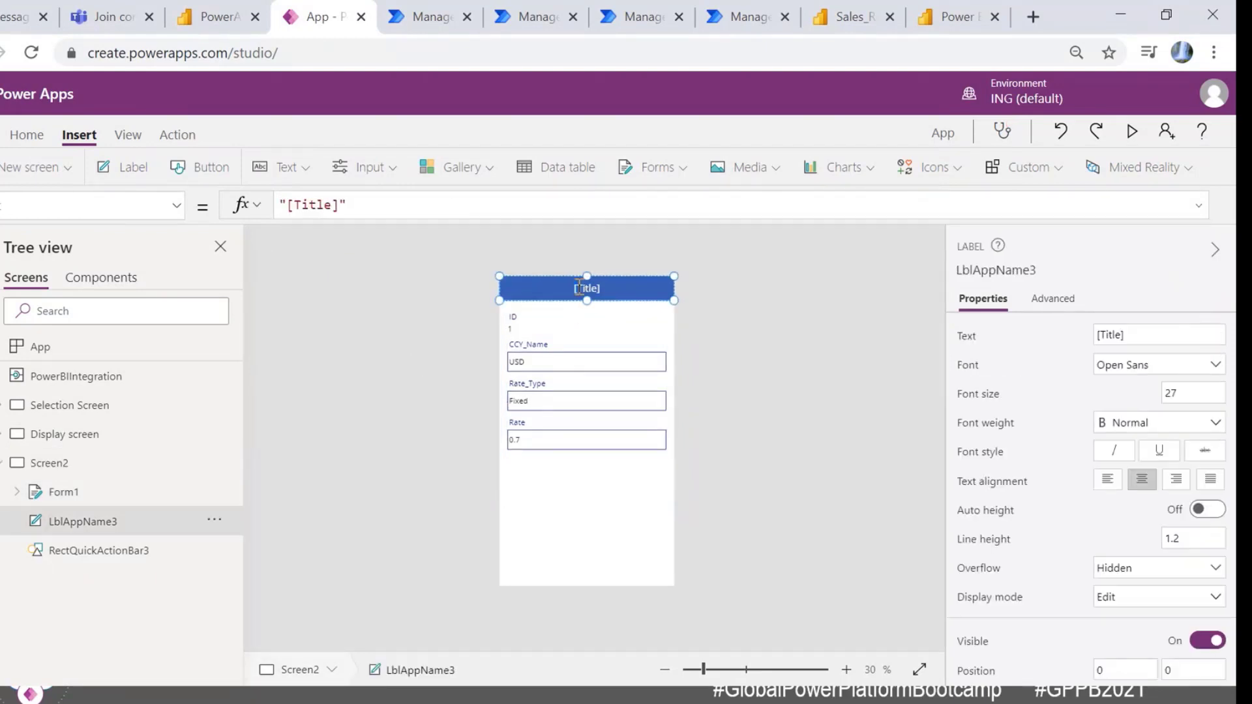
text(Insert / Update Record)
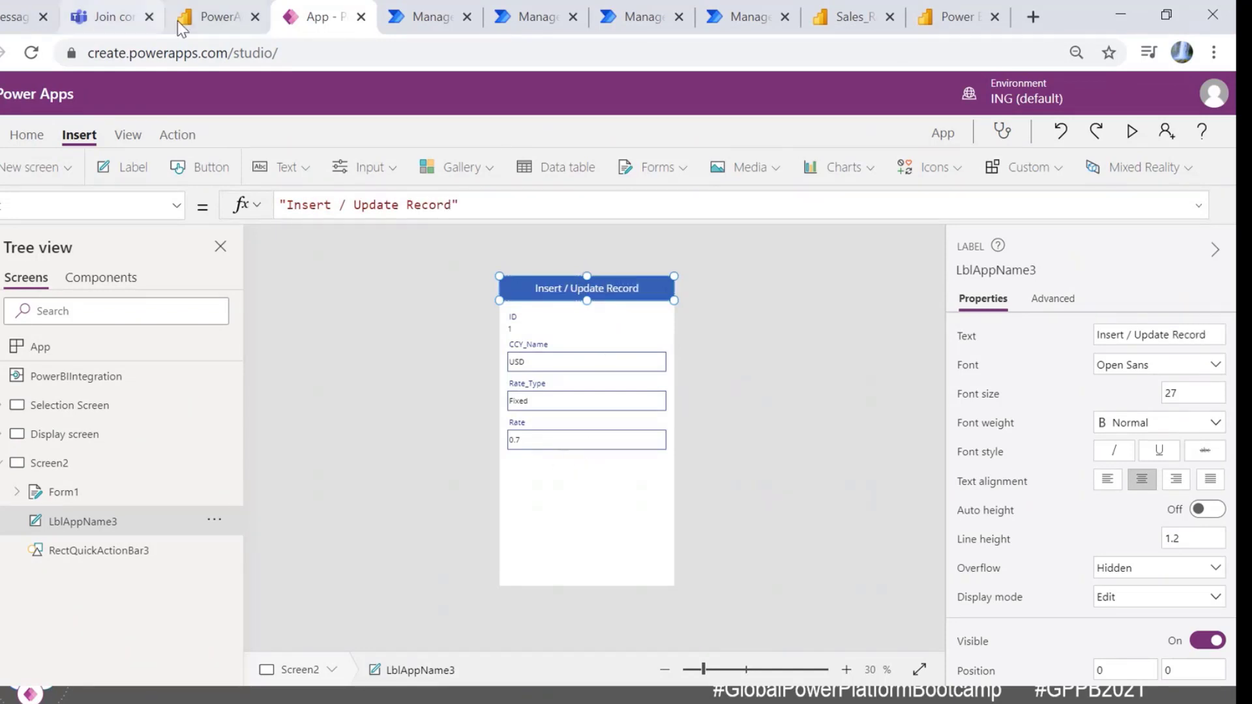
Step: Insert a button below the Rate field at about X 136, Y 734 and label it "Submit"
click(210, 171)
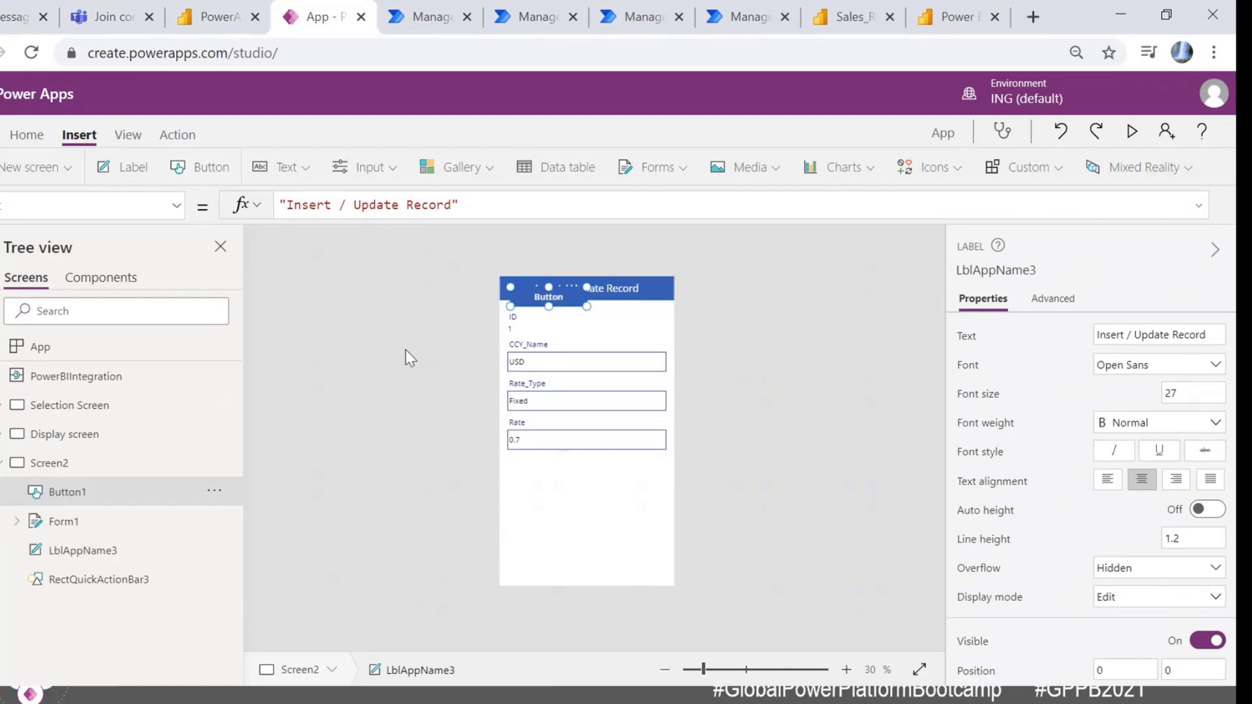
drag(552, 305, 577, 489)
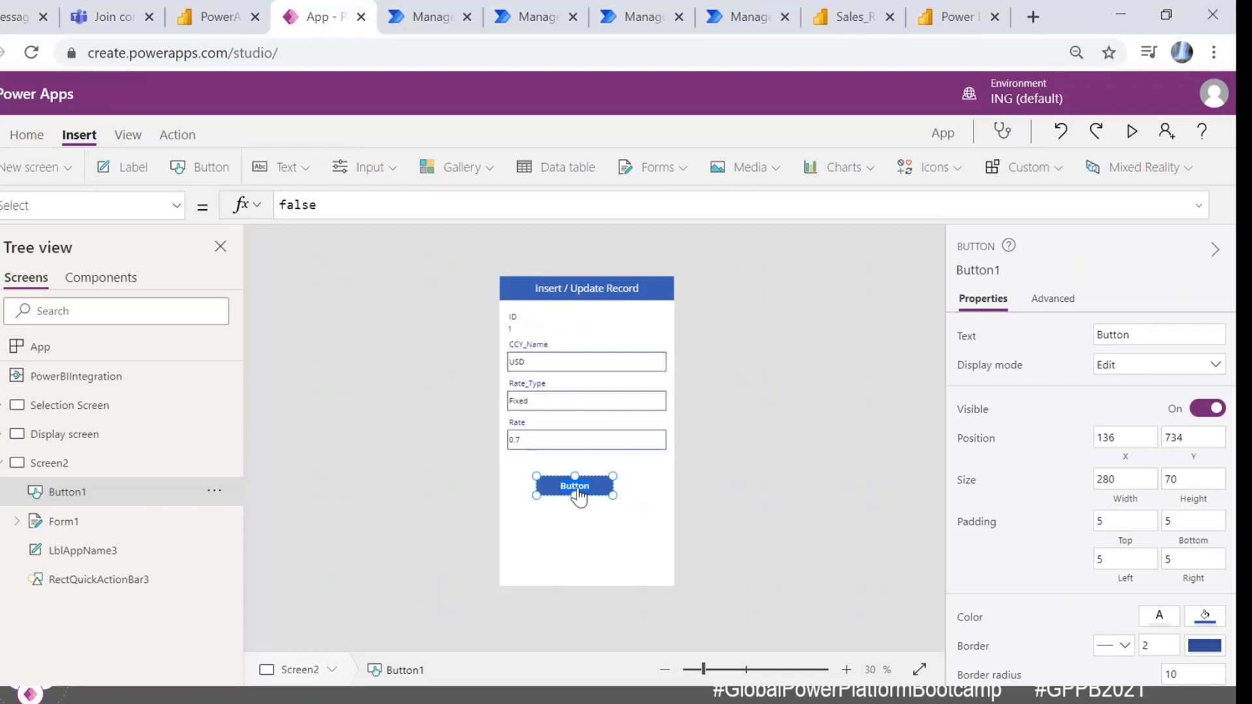
double_click(578, 496)
text(Submit)
Step: Set the Submit button's OnSelect formula to SubmitForm(Form1);PowerBIIntegration.Refresh()
double_click(296, 205)
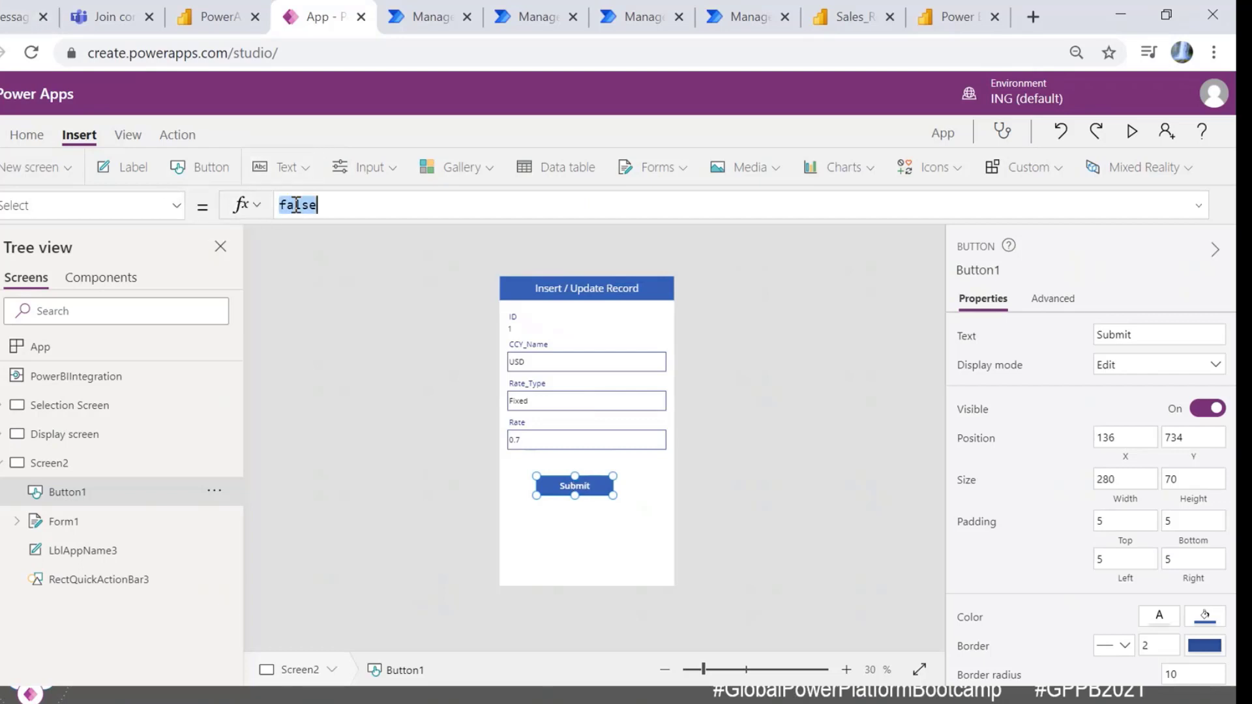
text(bmit)
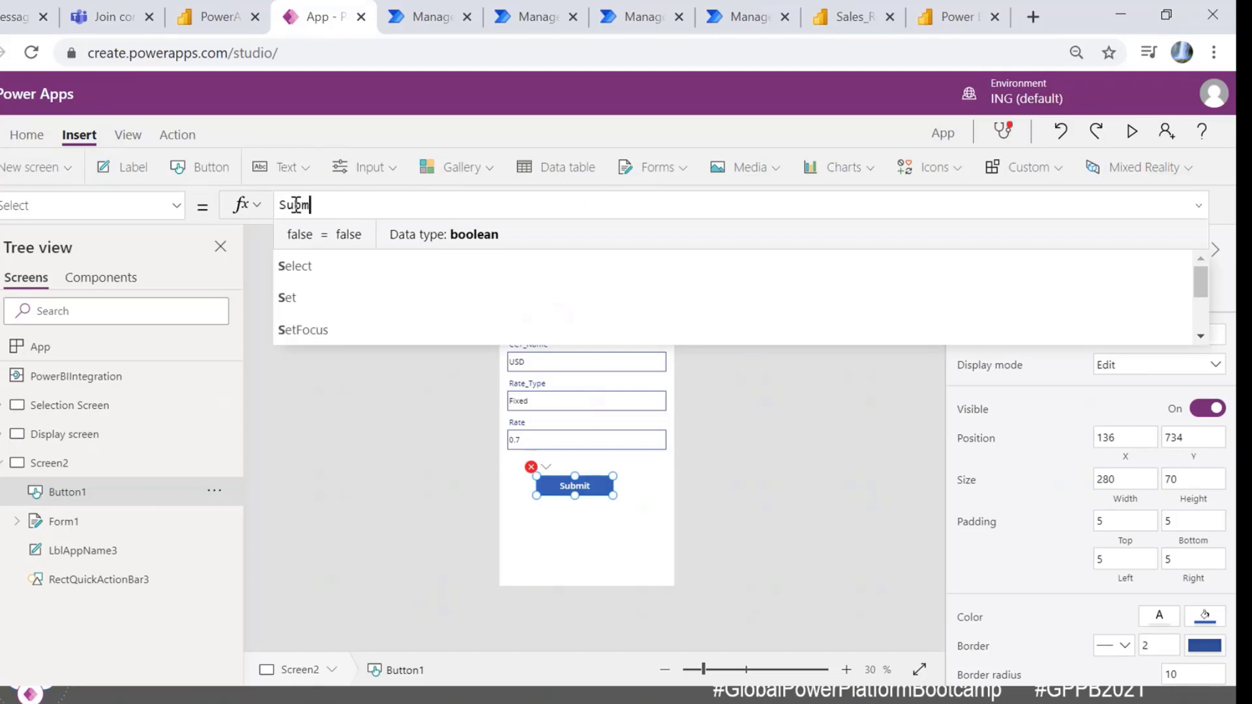
click(318, 237)
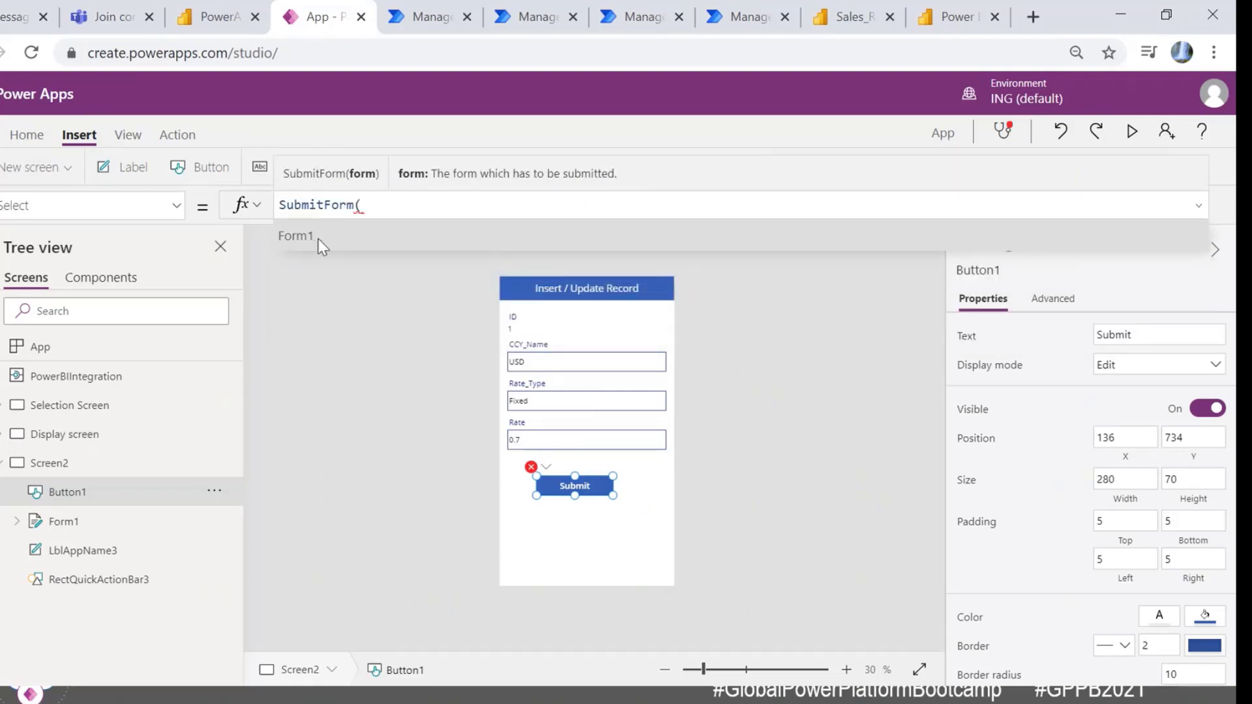
click(299, 237)
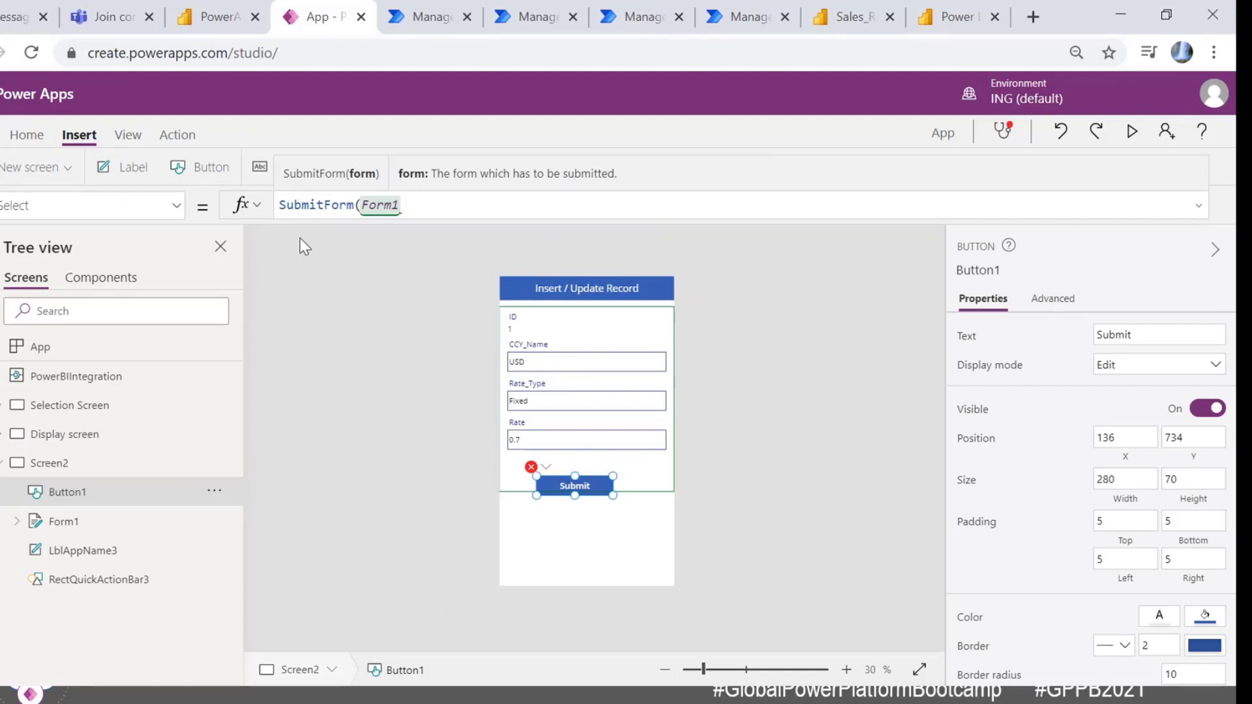
text();)
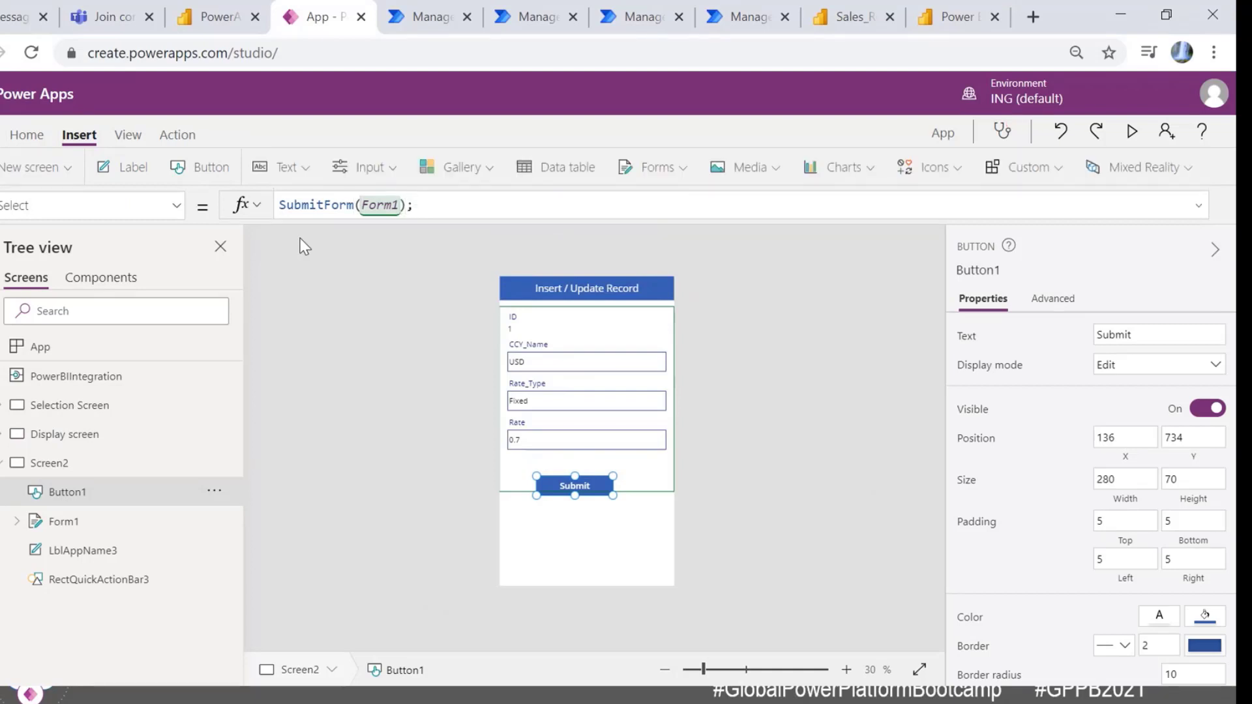
text(Pow)
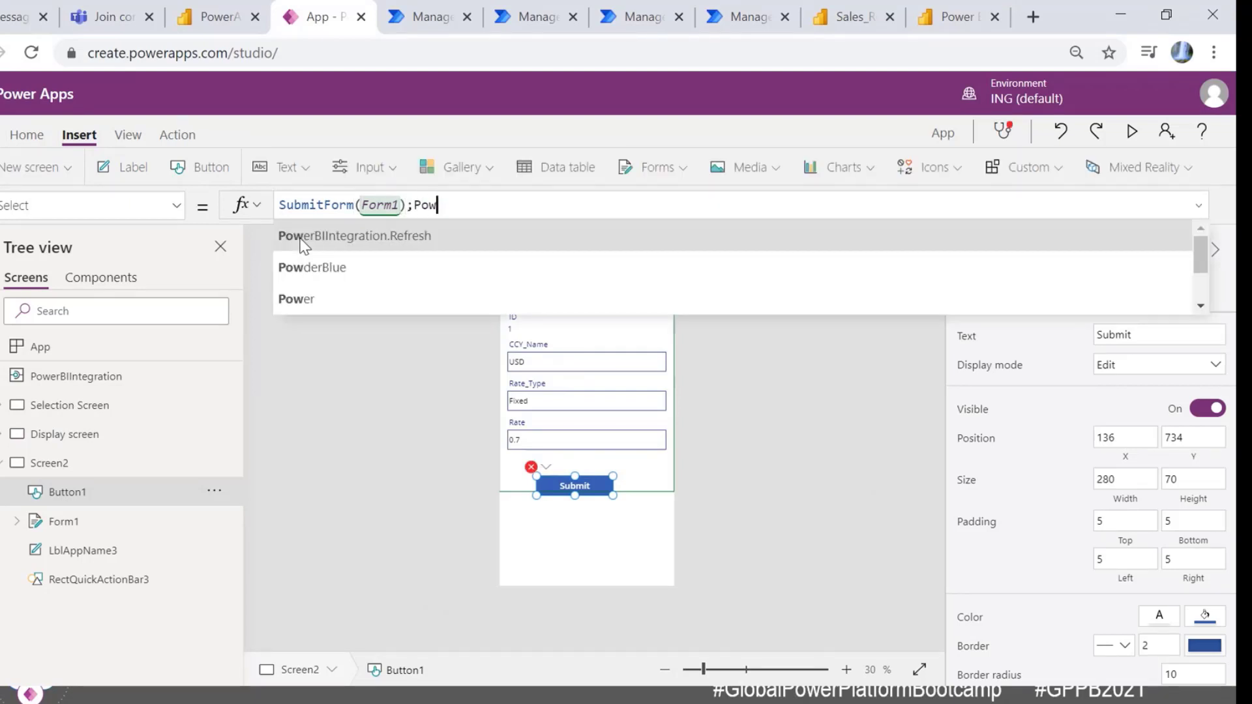
click(303, 237)
text(()
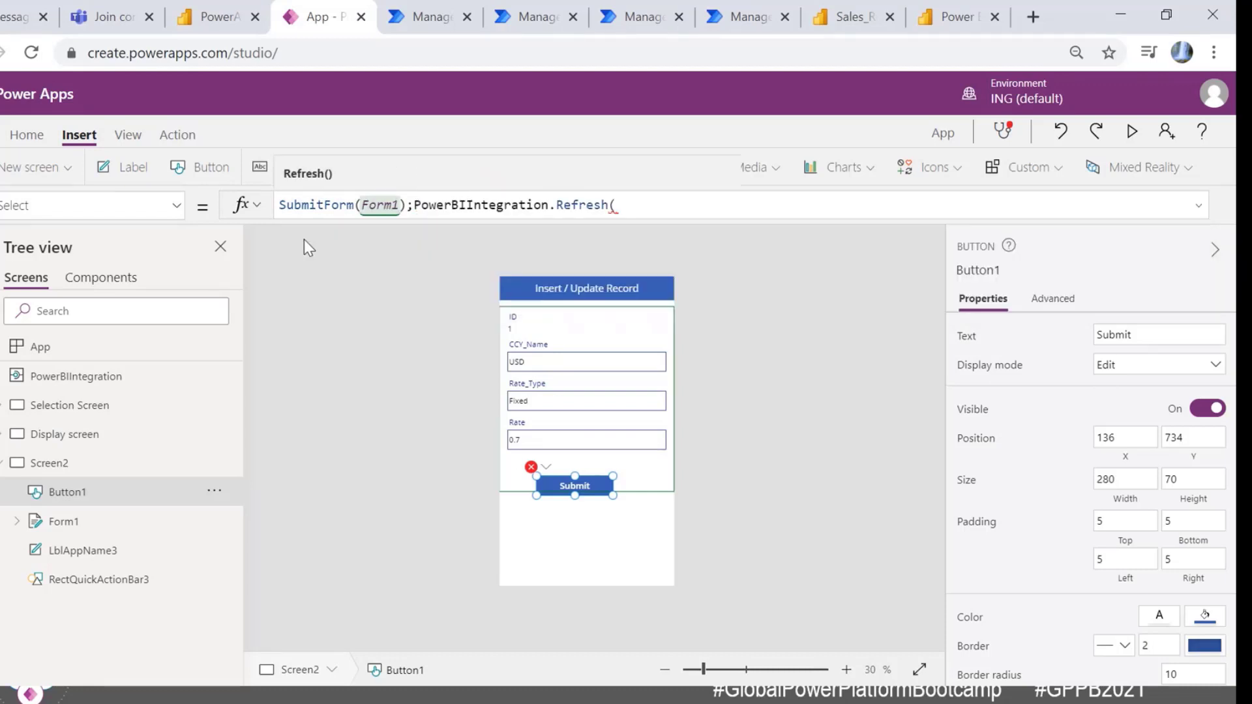
text())
click(757, 320)
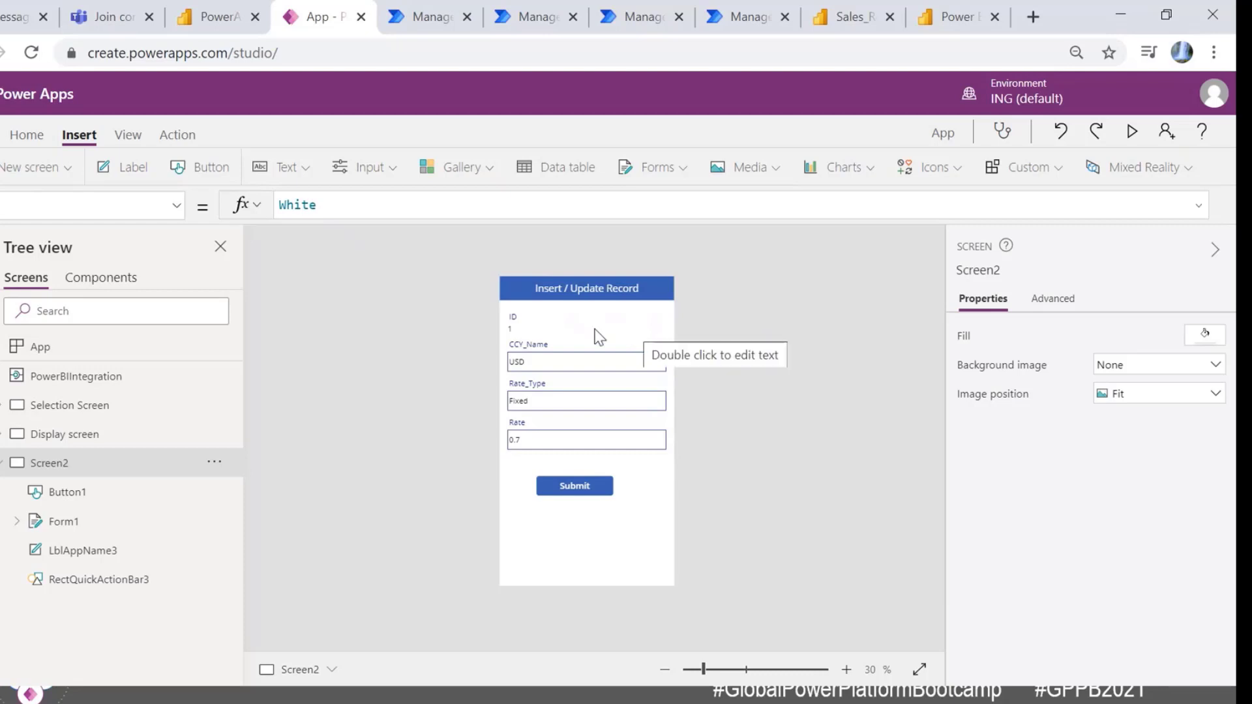
Step: Set the OnSuccess property of Form1 to navigate to 'Display screen' with the Fade transition
click(81, 530)
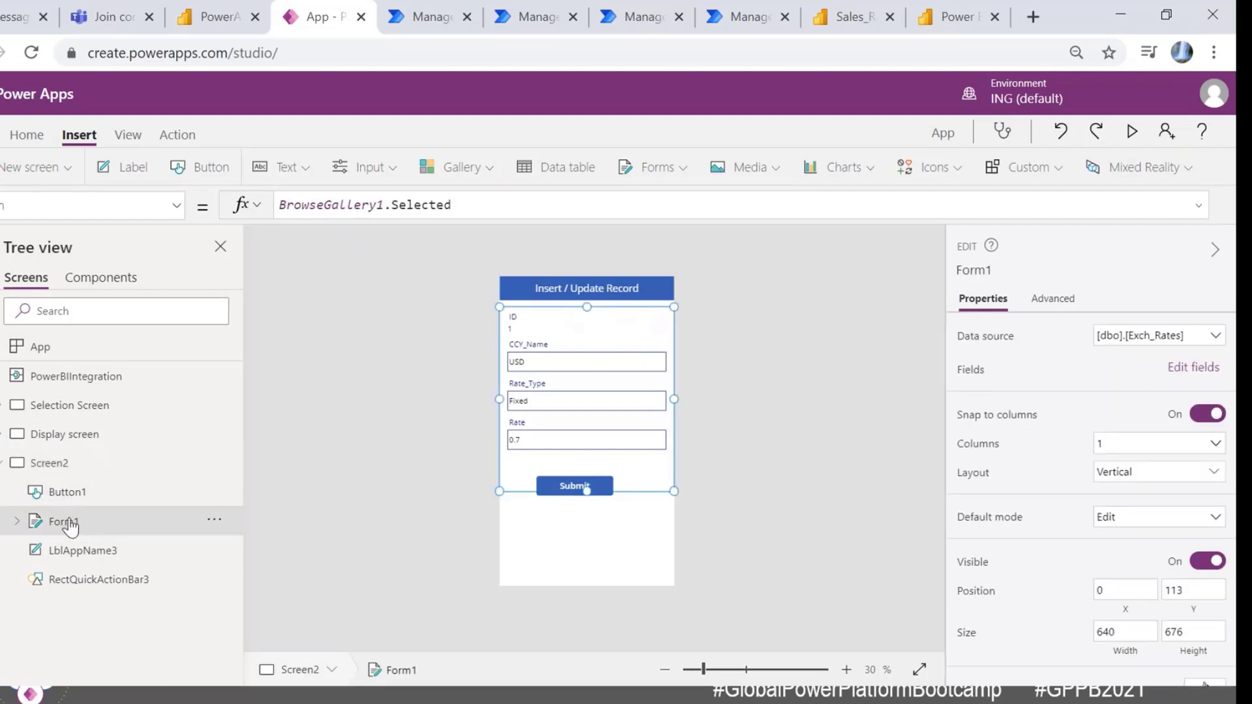
click(175, 207)
scroll(52, 394, down, 2)
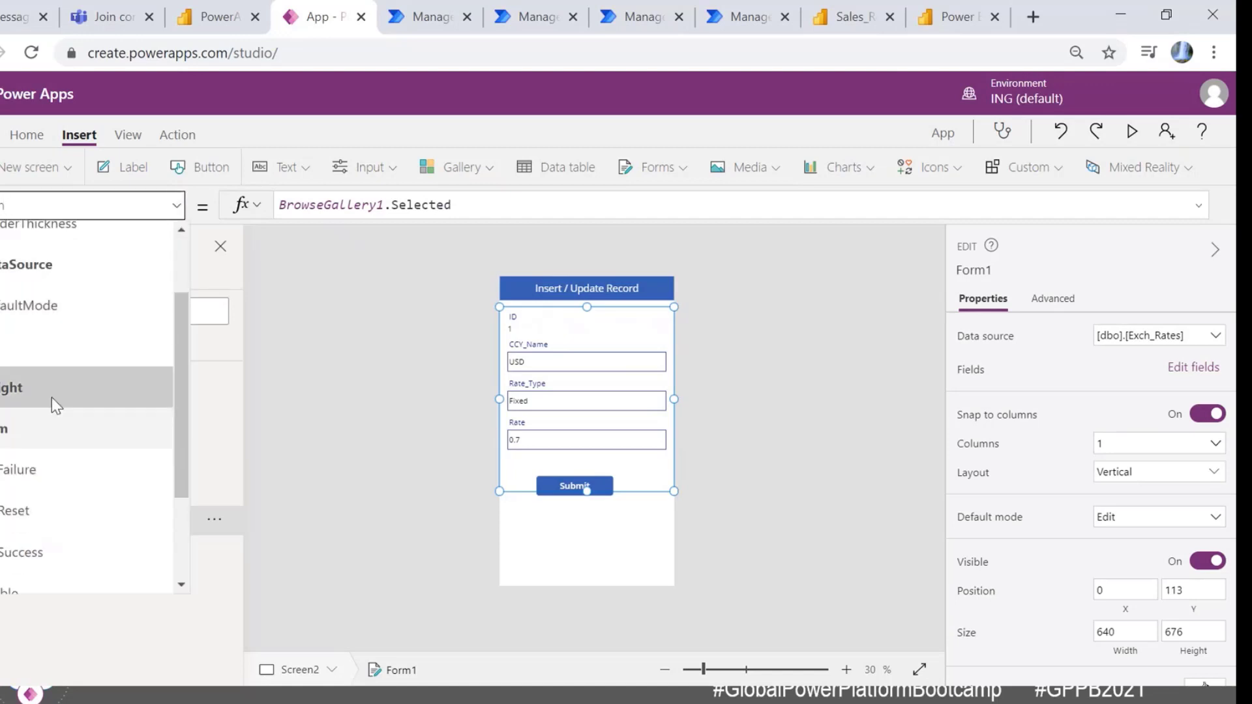
click(10, 551)
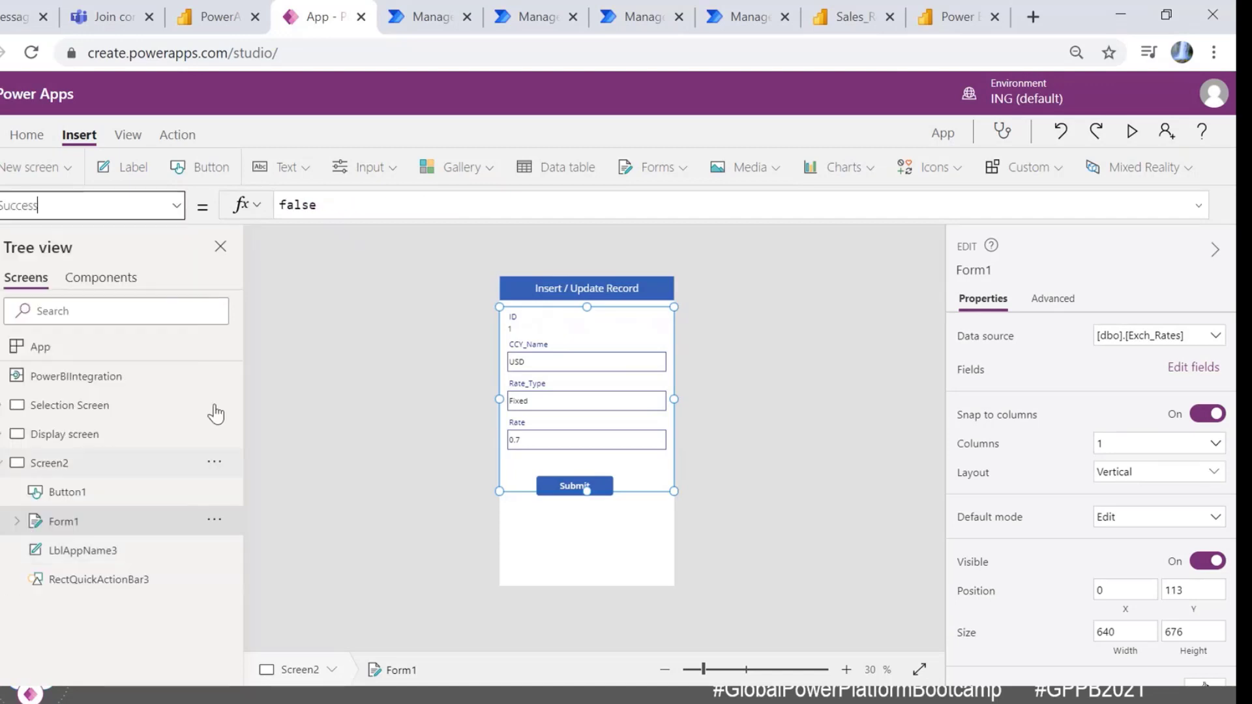
click(174, 138)
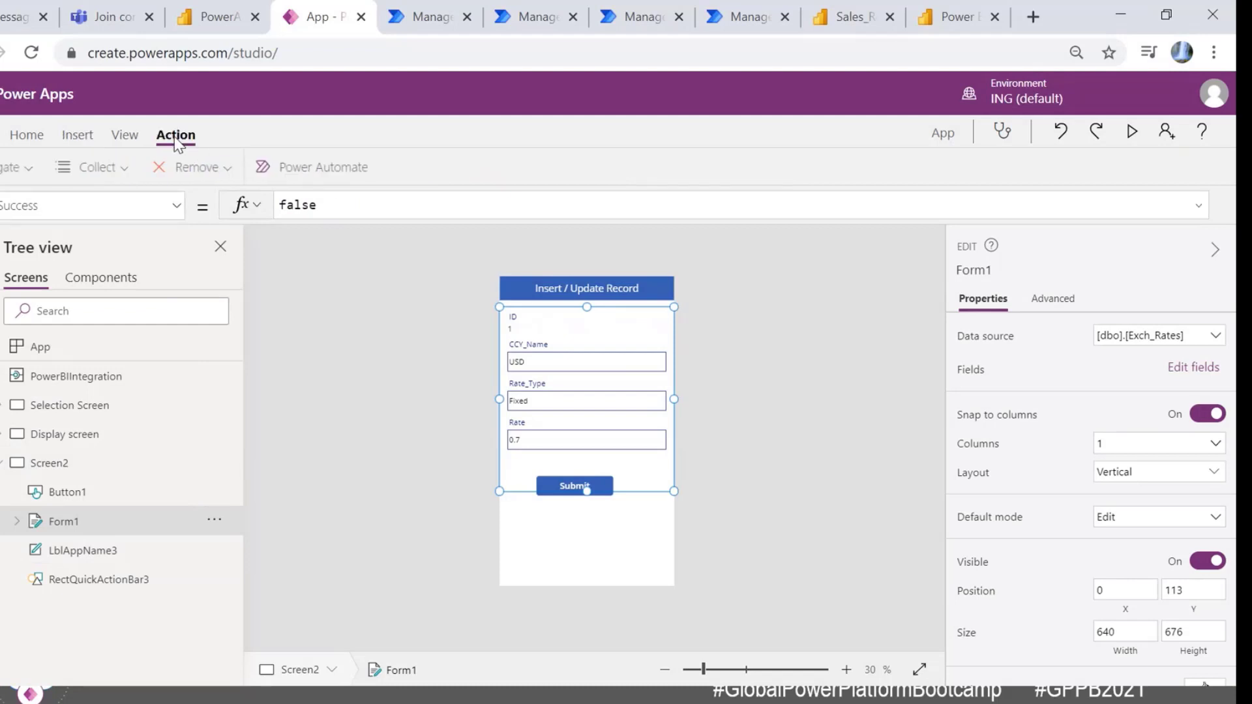
click(56, 171)
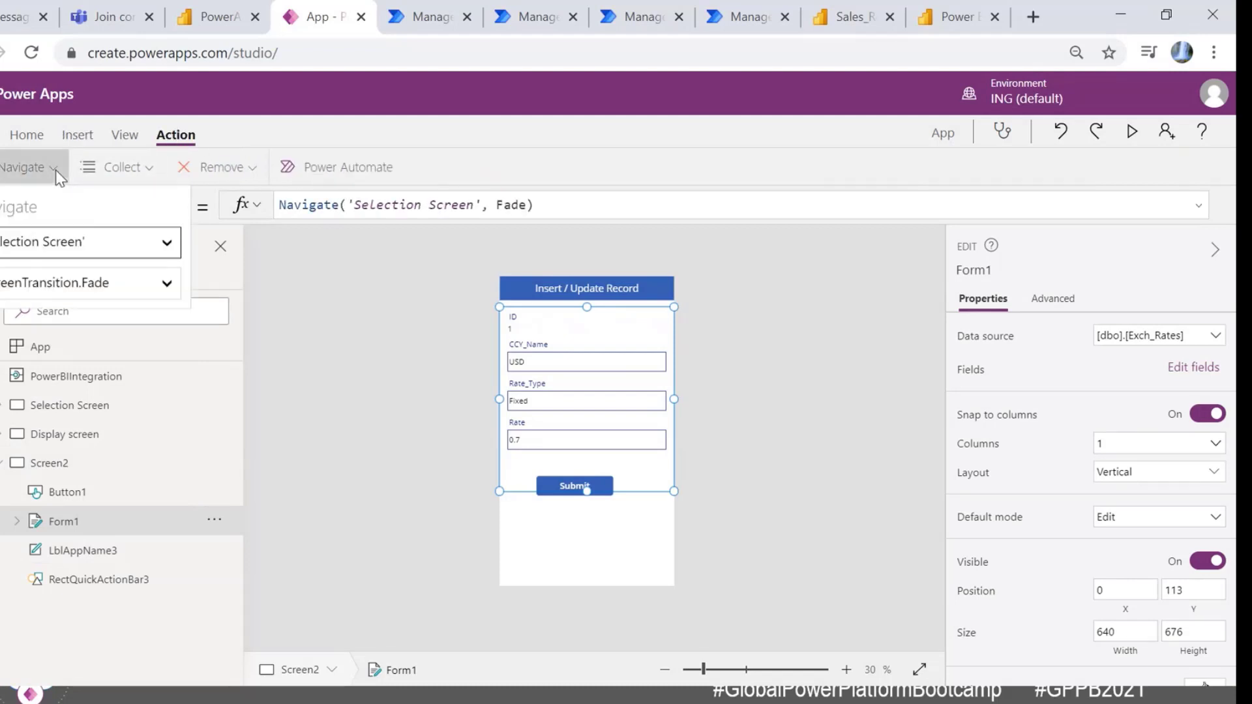
click(154, 247)
click(83, 280)
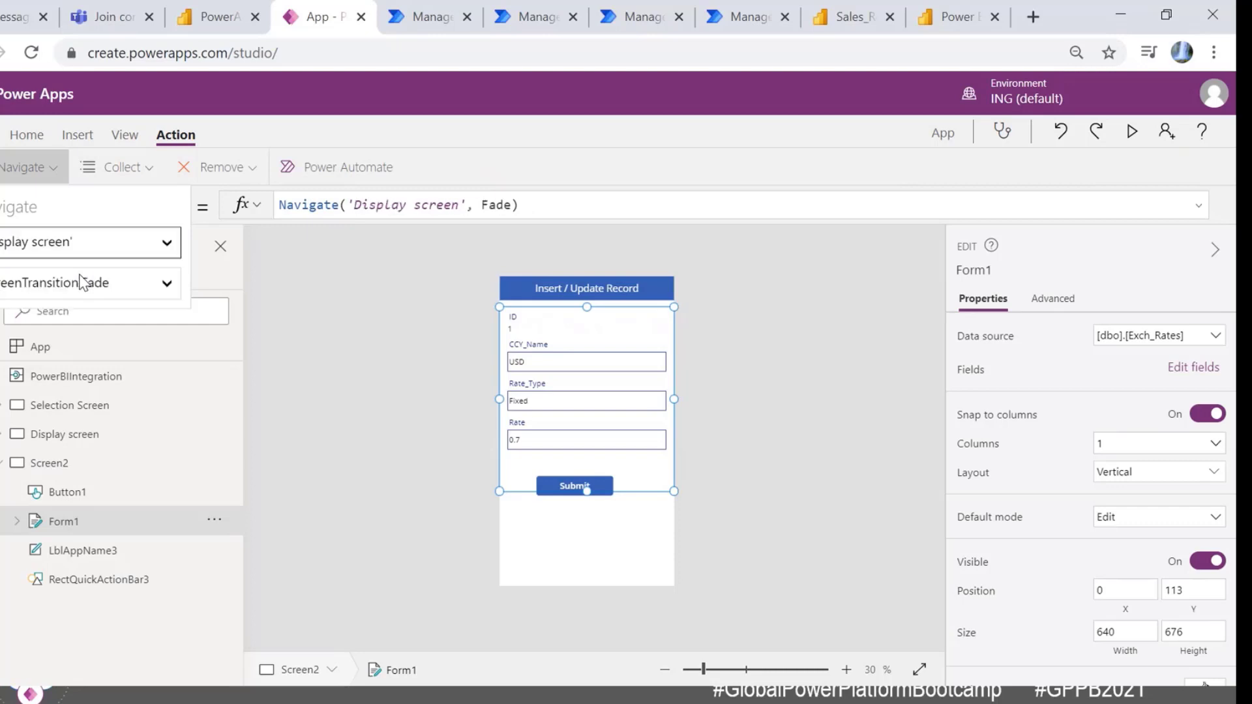
click(429, 350)
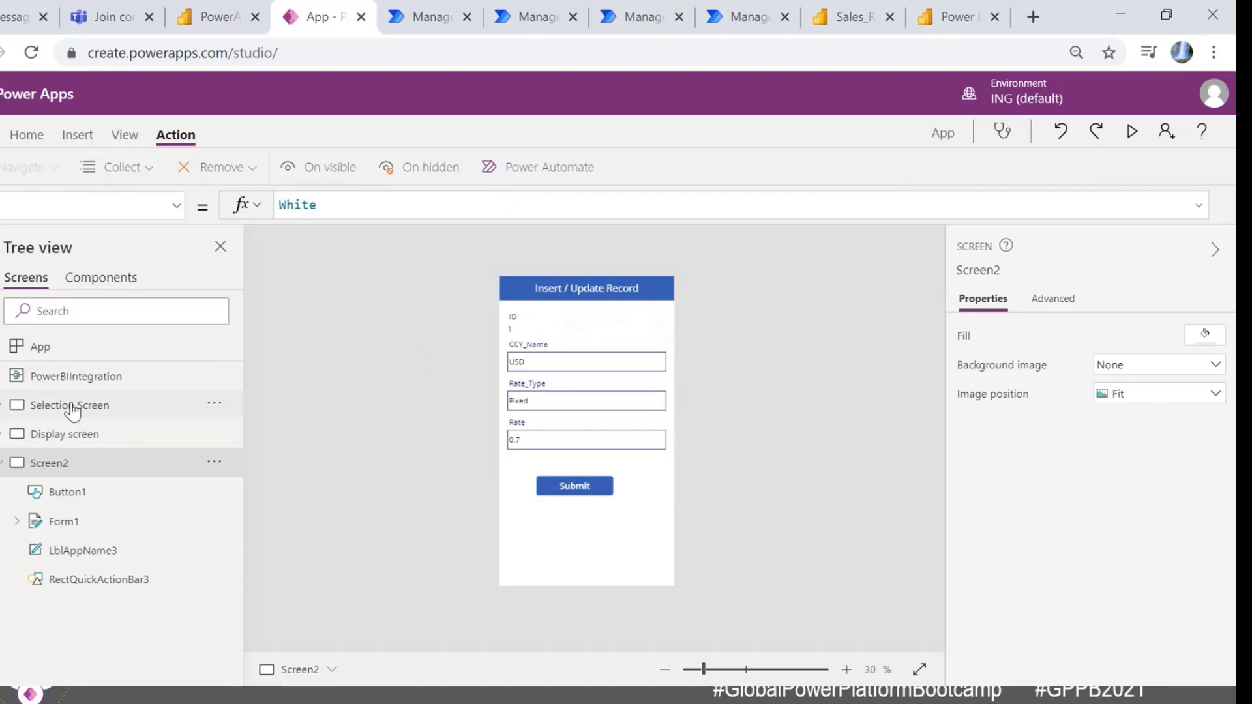
Step: Set the gallery's next arrow on Selection Screen to navigate to 'Display screen' with the Fade transition
click(225, 412)
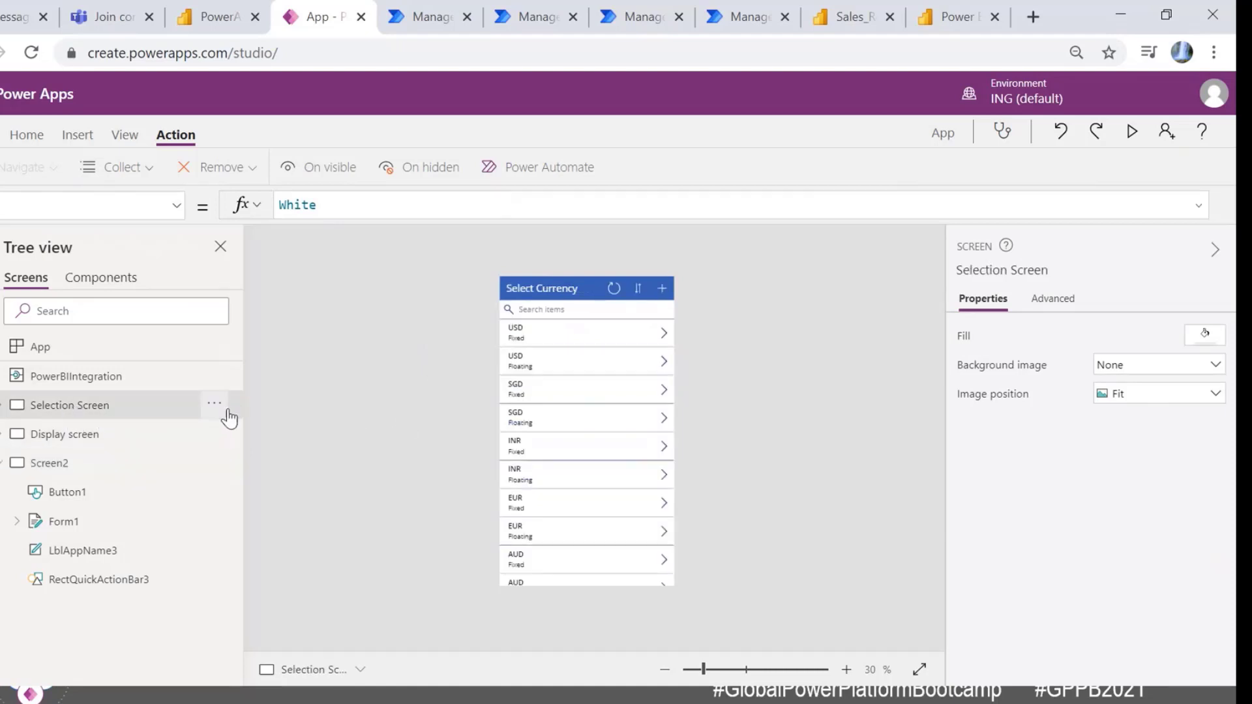
click(661, 332)
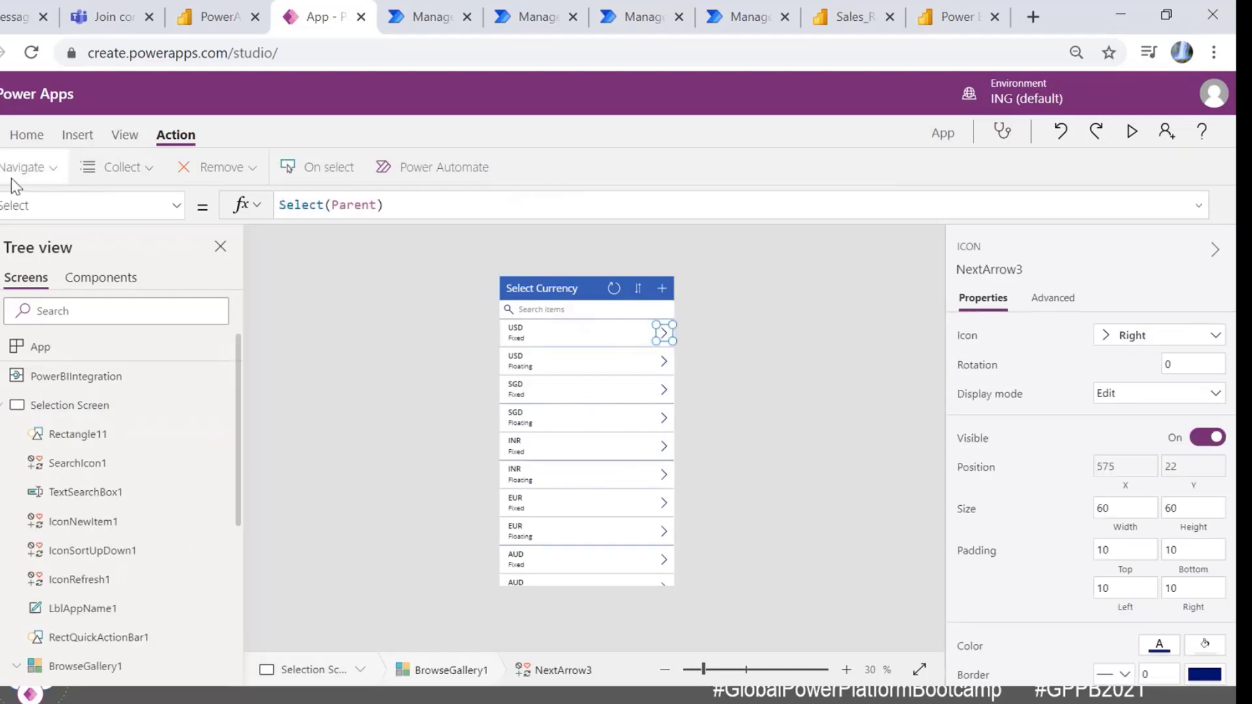
click(49, 169)
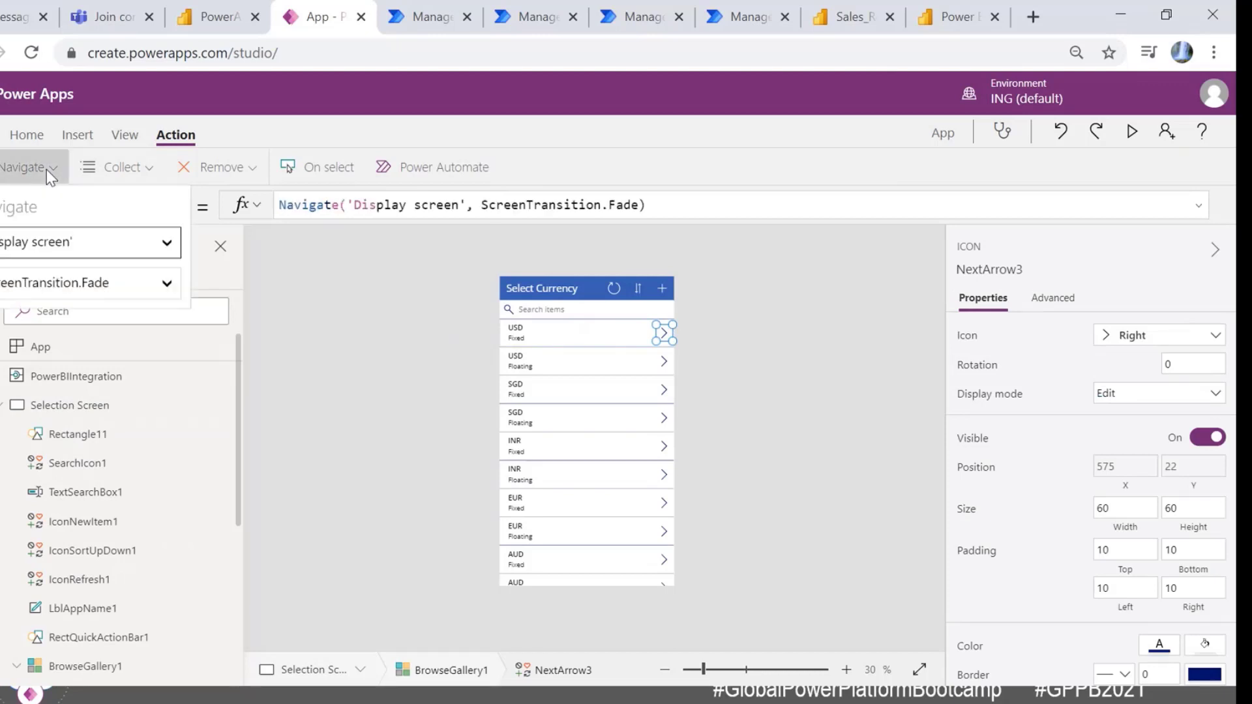
click(47, 244)
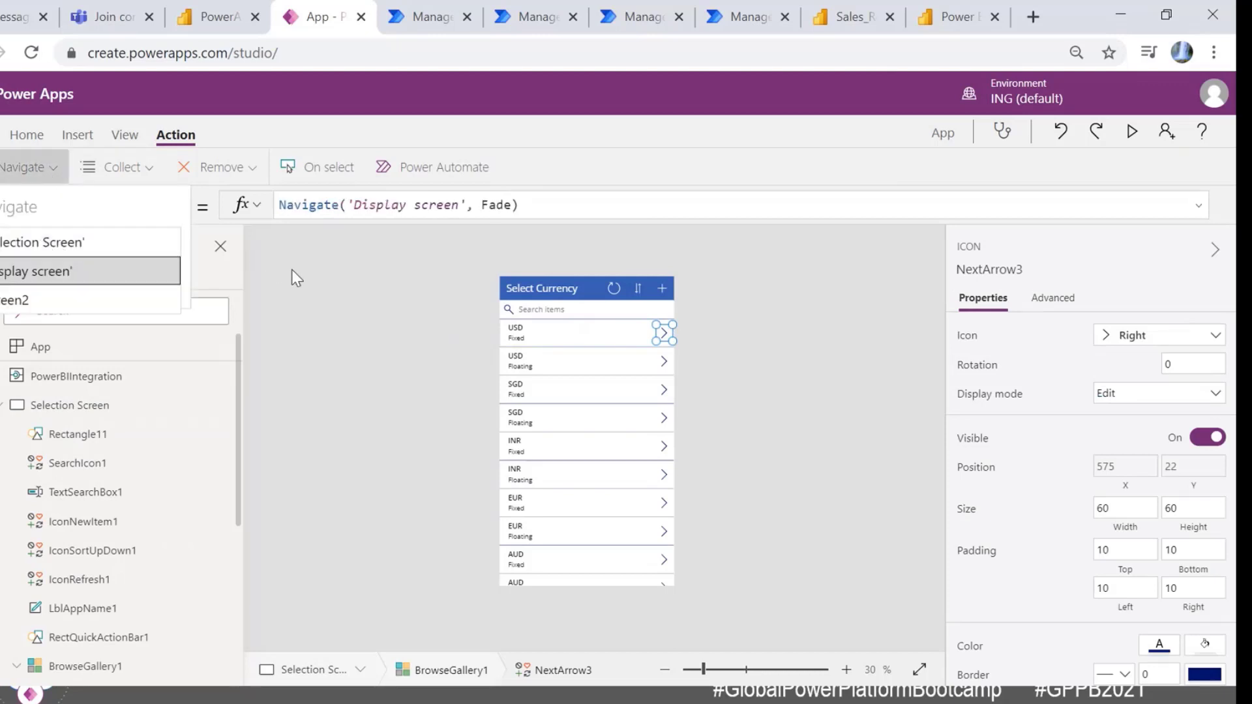
click(348, 276)
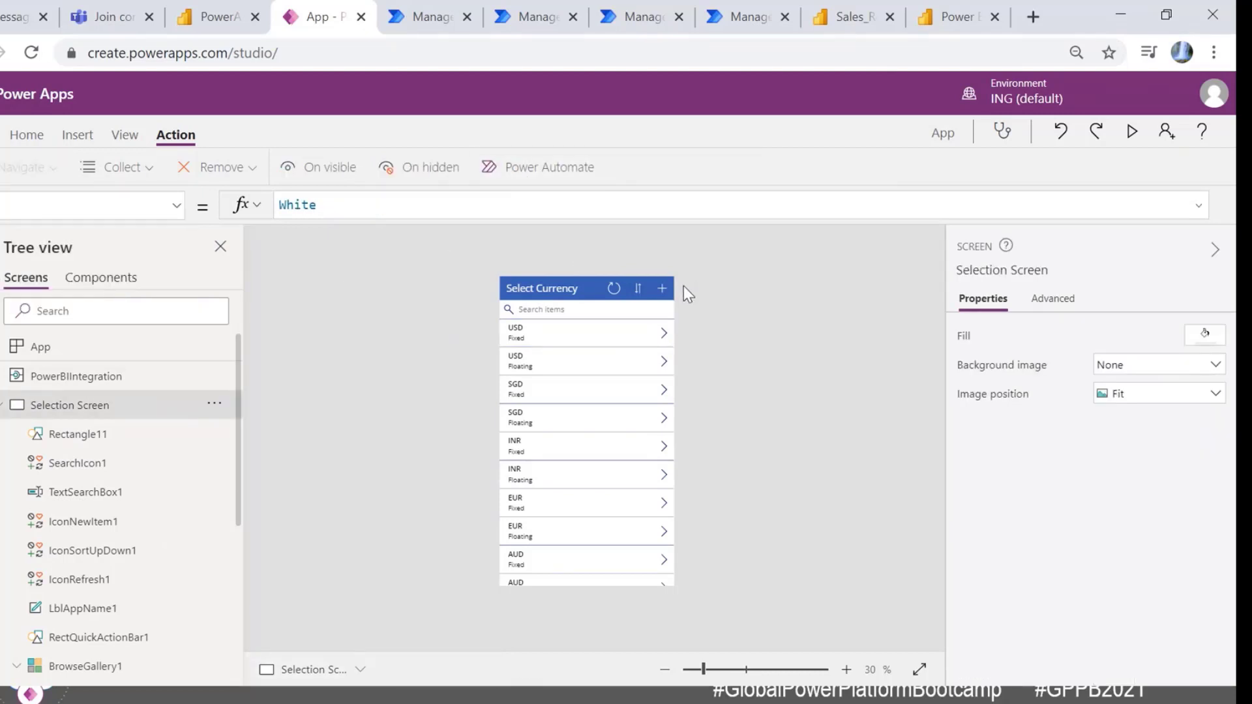
Step: Replace the OnSelect formula of the add icon in the Select Currency header with NewForm(Form1)
click(660, 288)
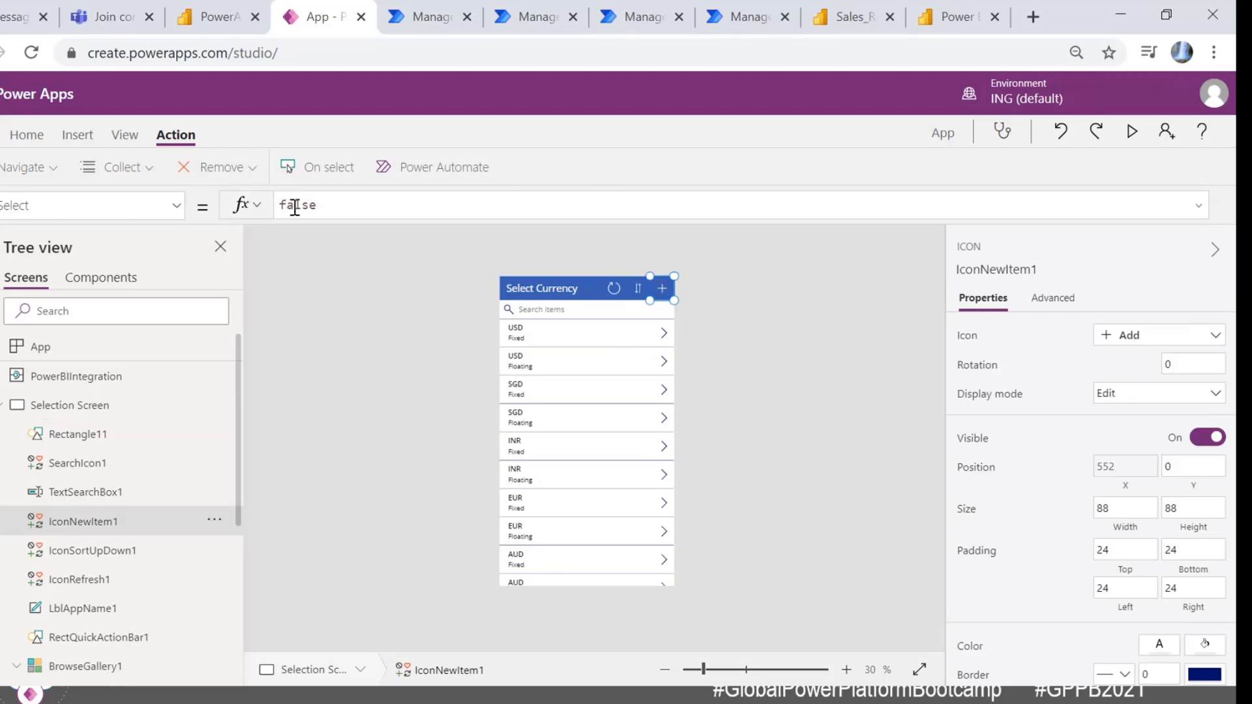
click(301, 207)
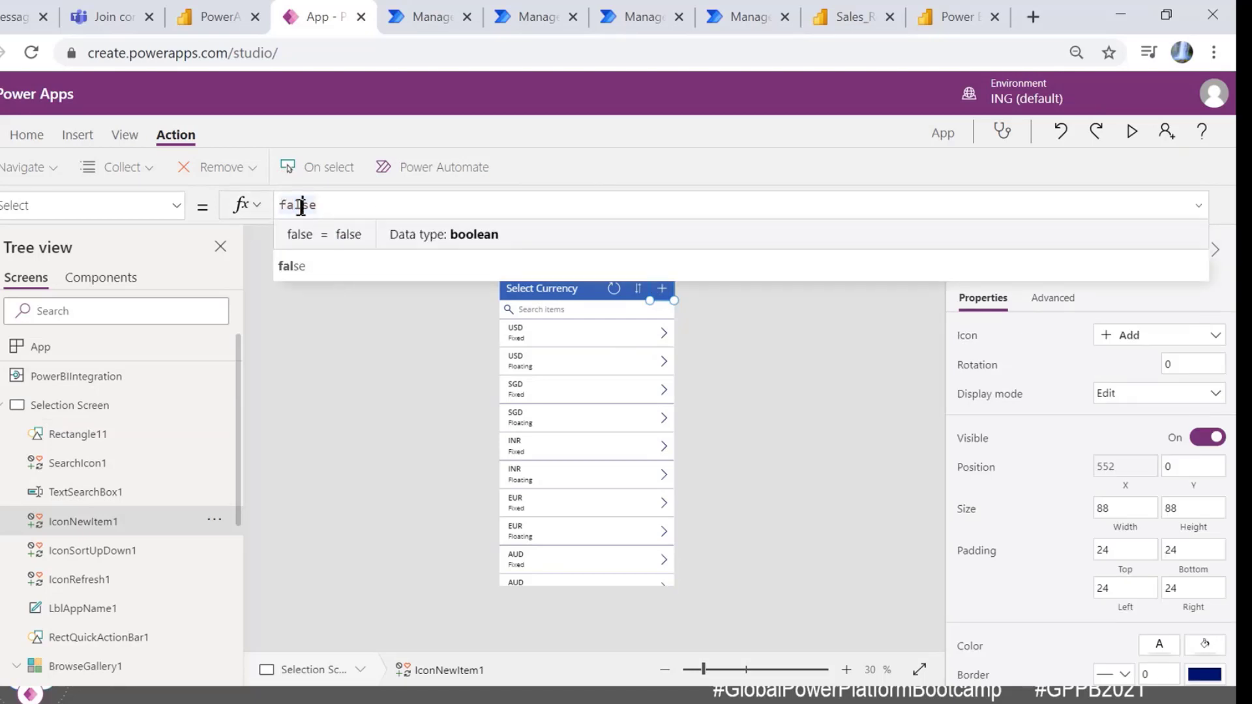
text(New)
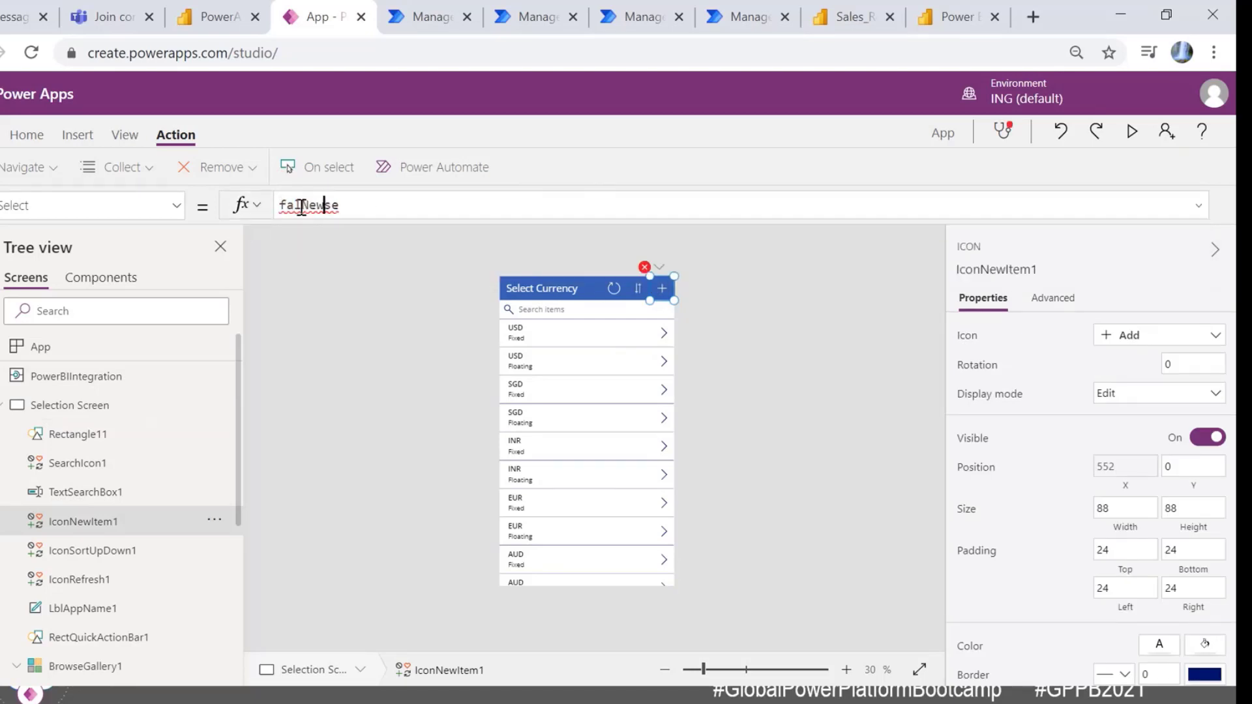
key(ctrl+a)
key(BackSpace)
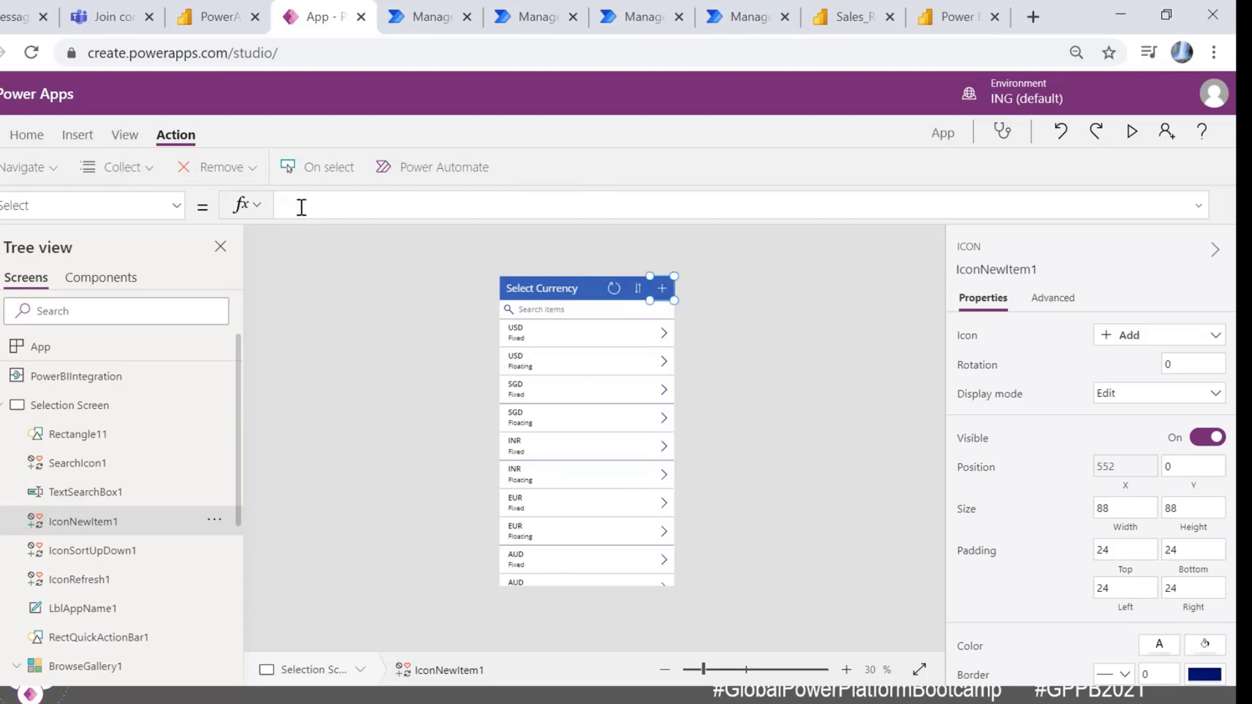
text(New)
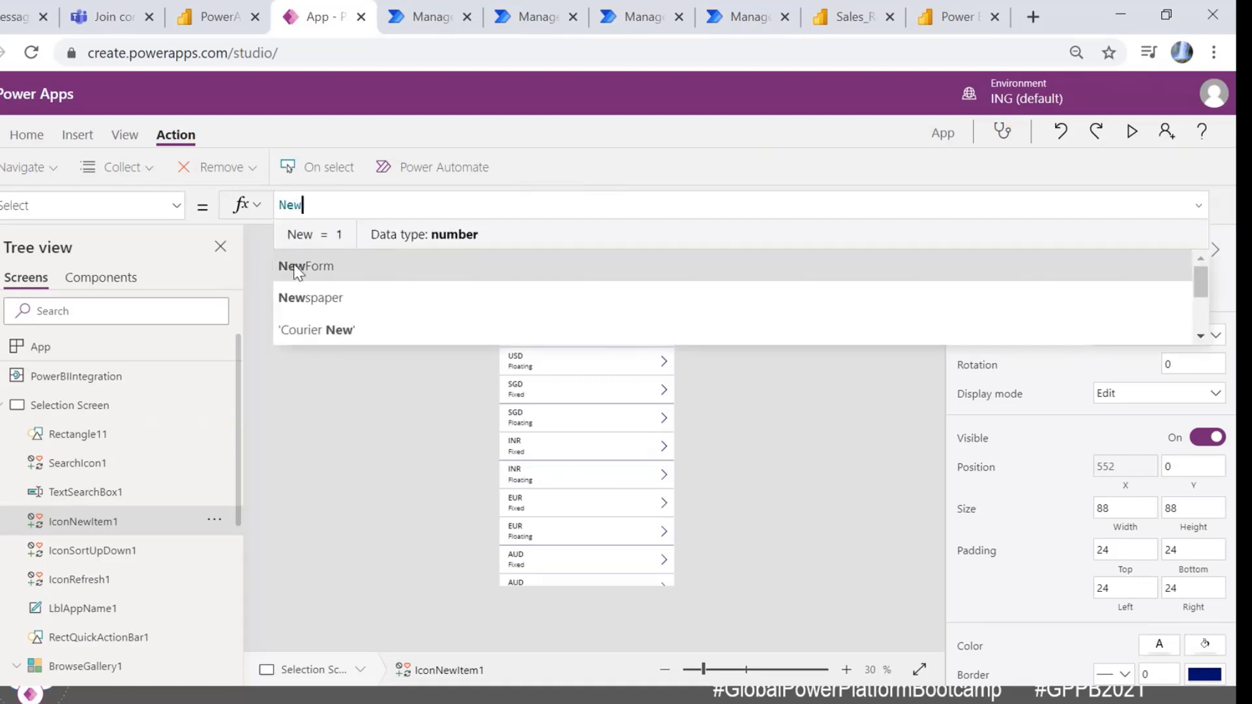
click(295, 265)
text(Form1)
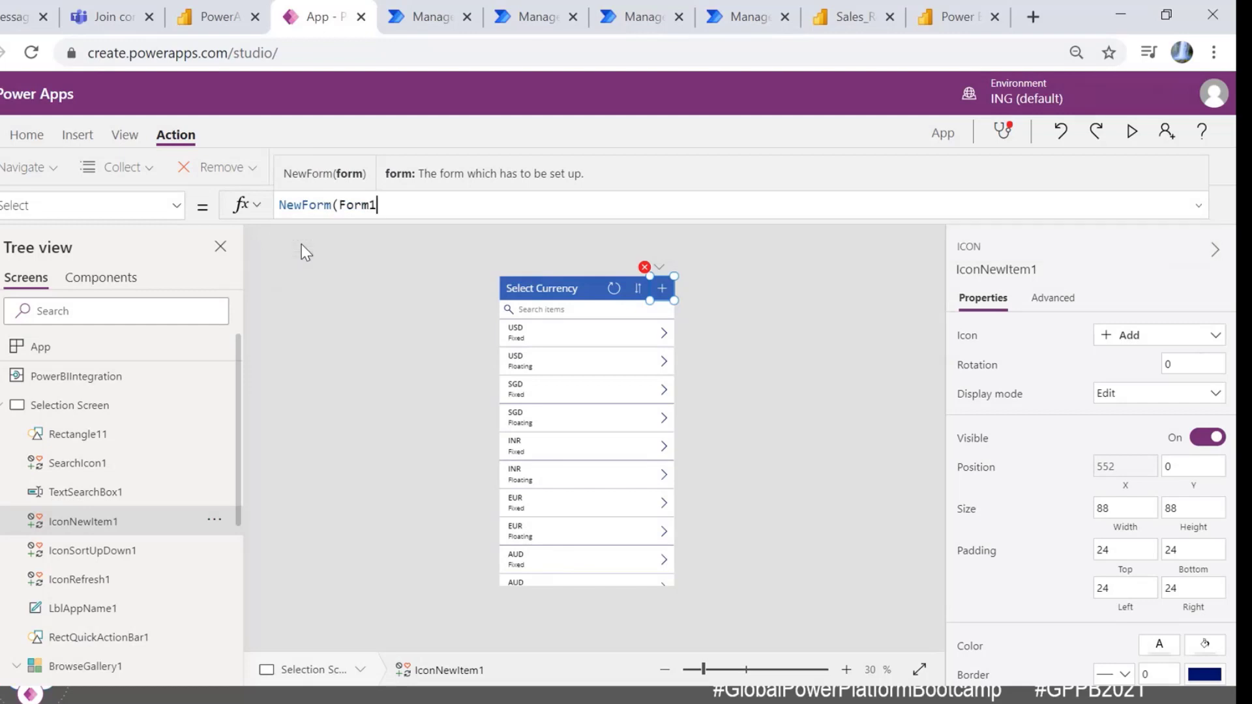
text())
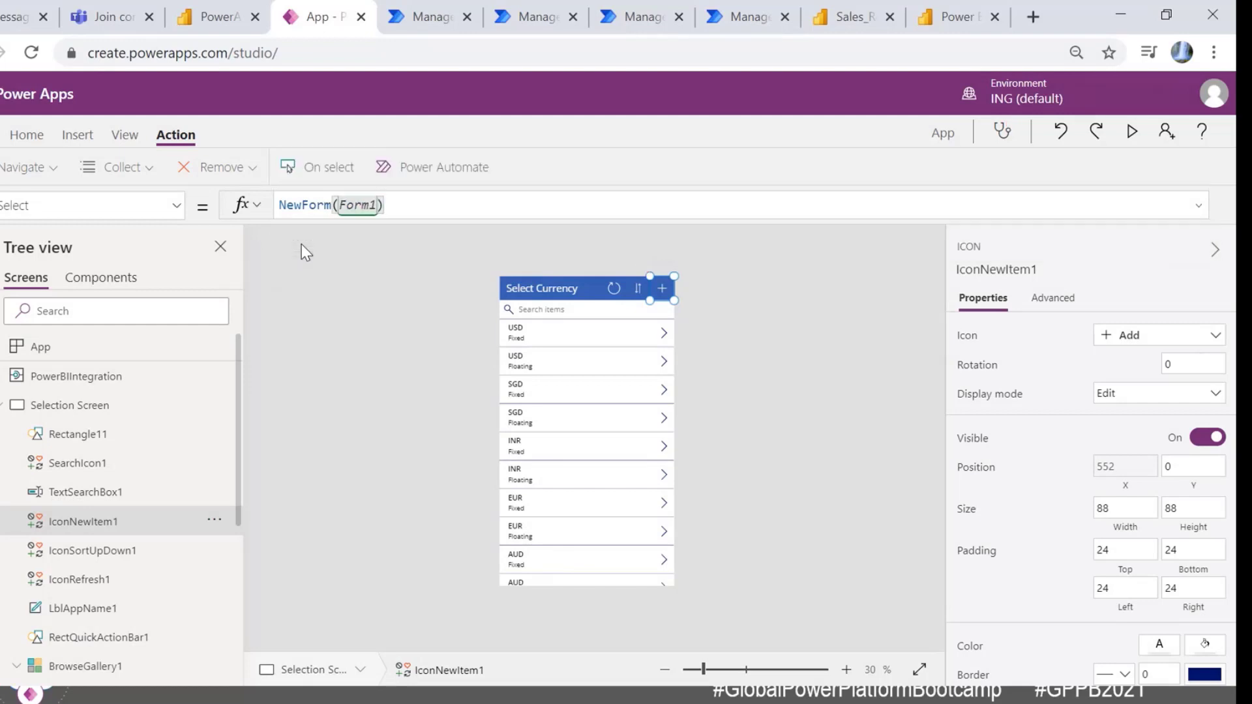
Step: Append ;Navigate(Screen2,ScreenTransition.Fade) to the add icon's OnSelect formula
text(;Navi)
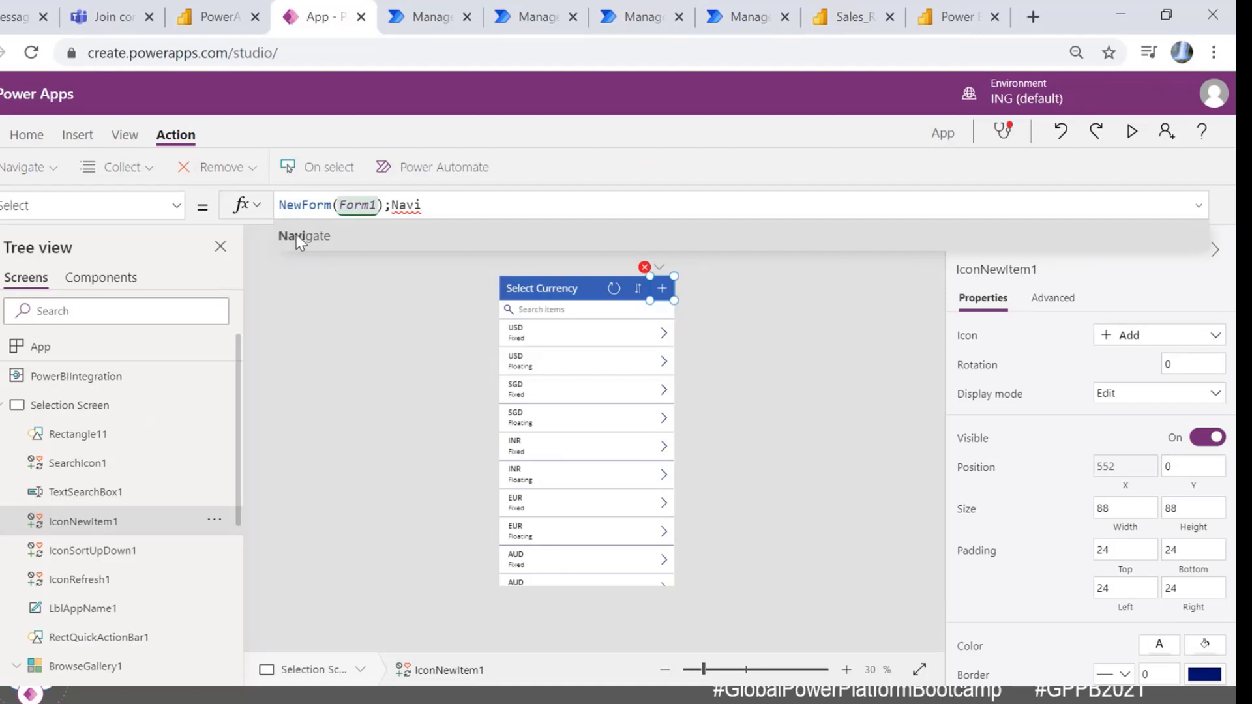
click(298, 235)
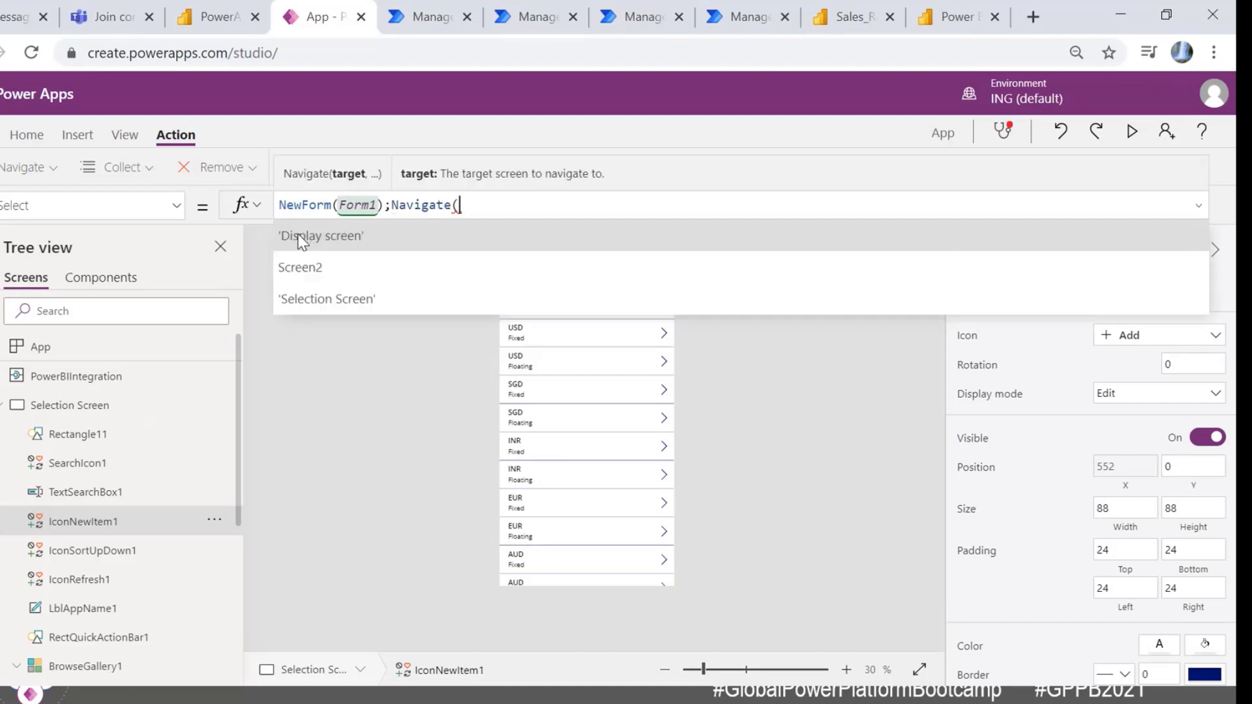
click(312, 272)
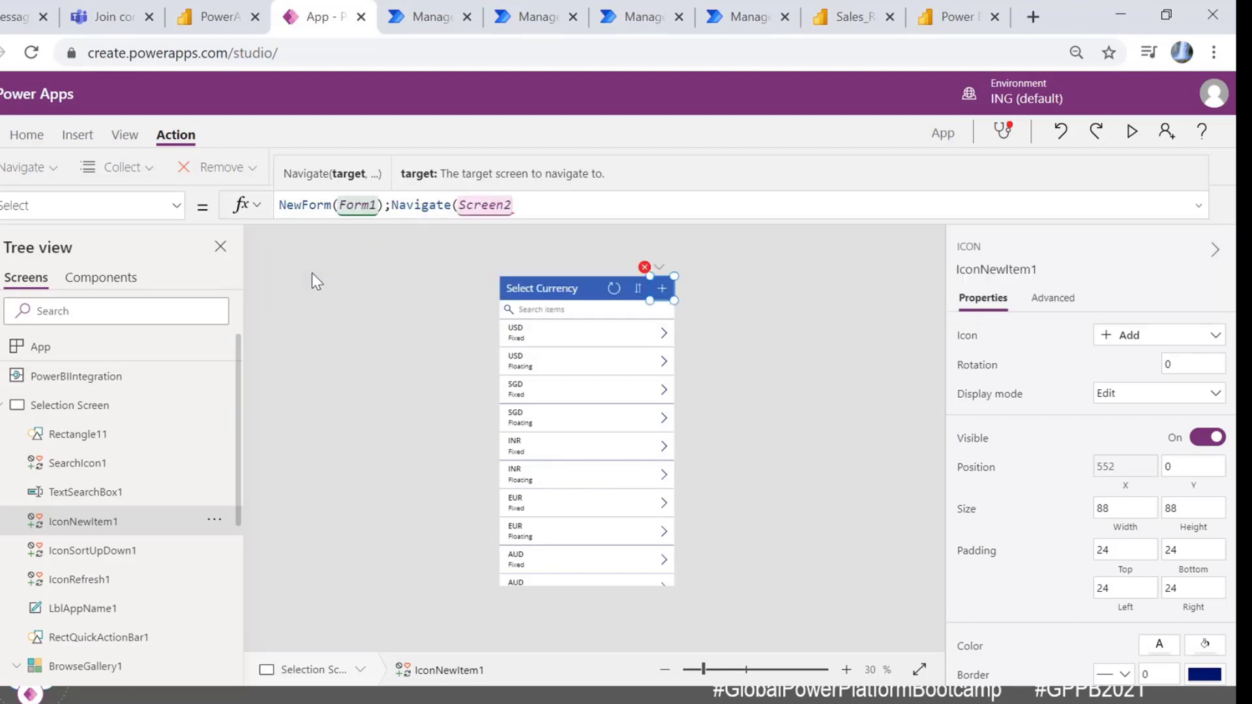
text(,)
click(323, 298)
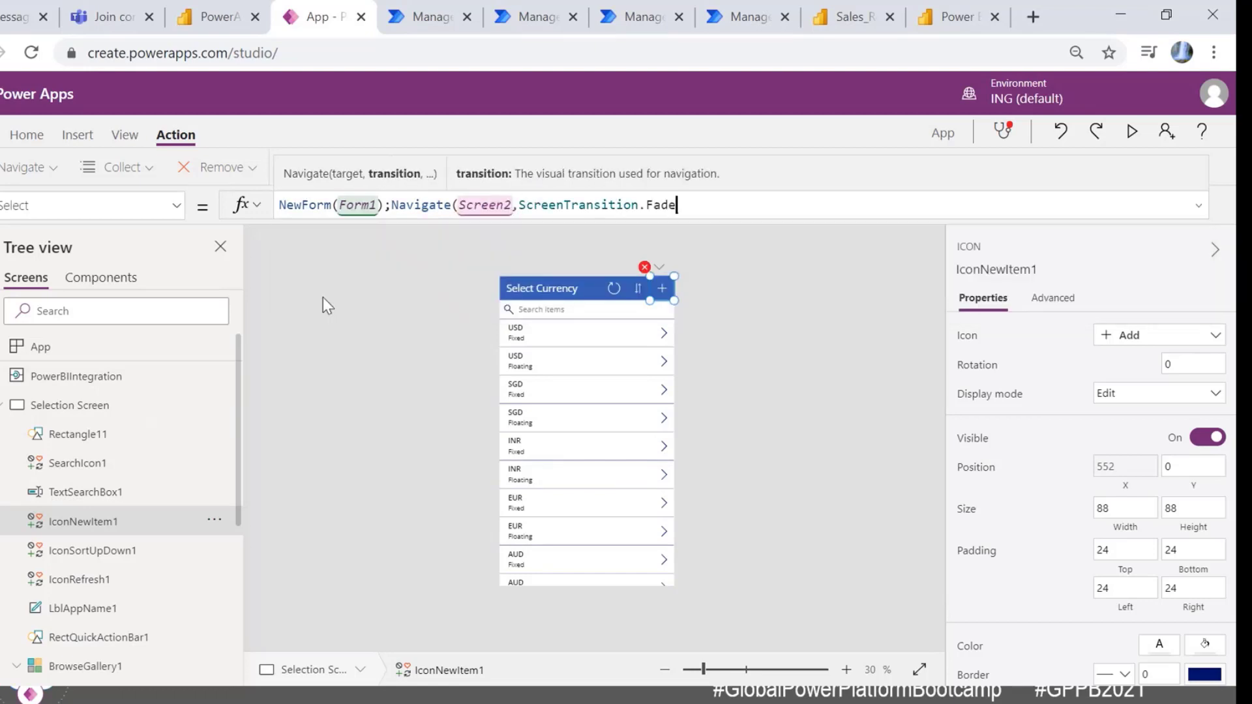
text())
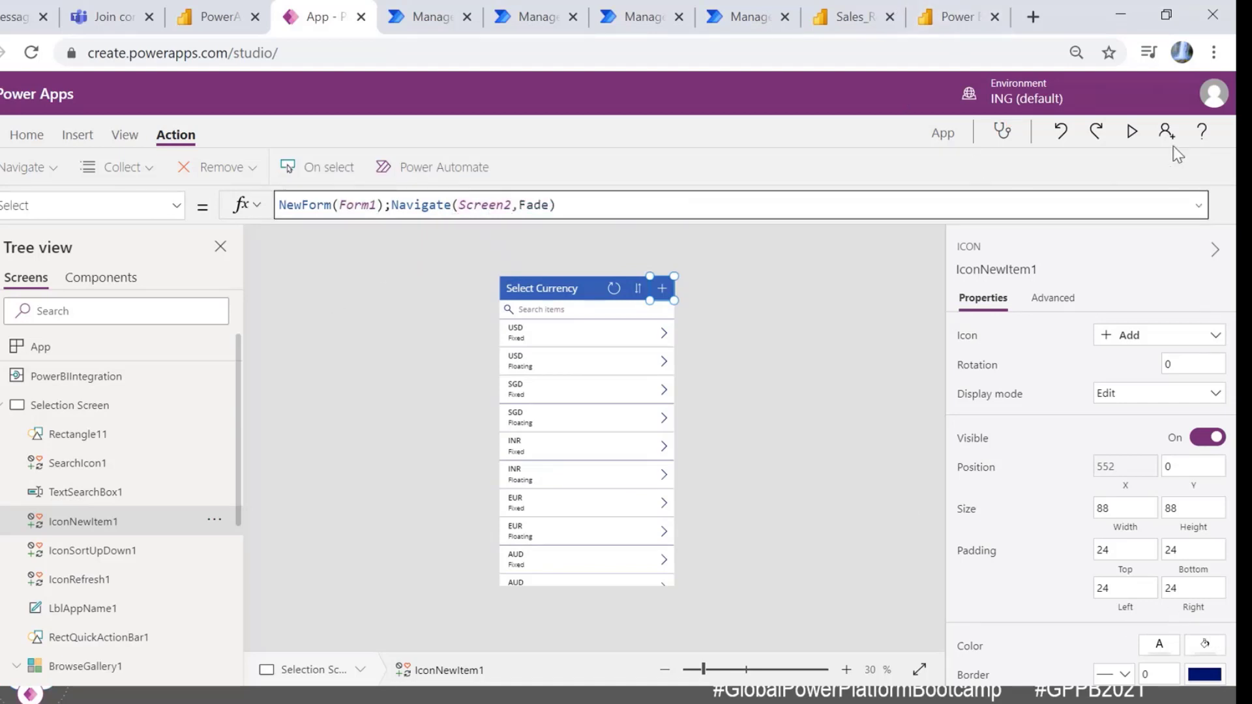
Step: Preview the app, view the details of the INR Fixed record and close the preview
click(1132, 131)
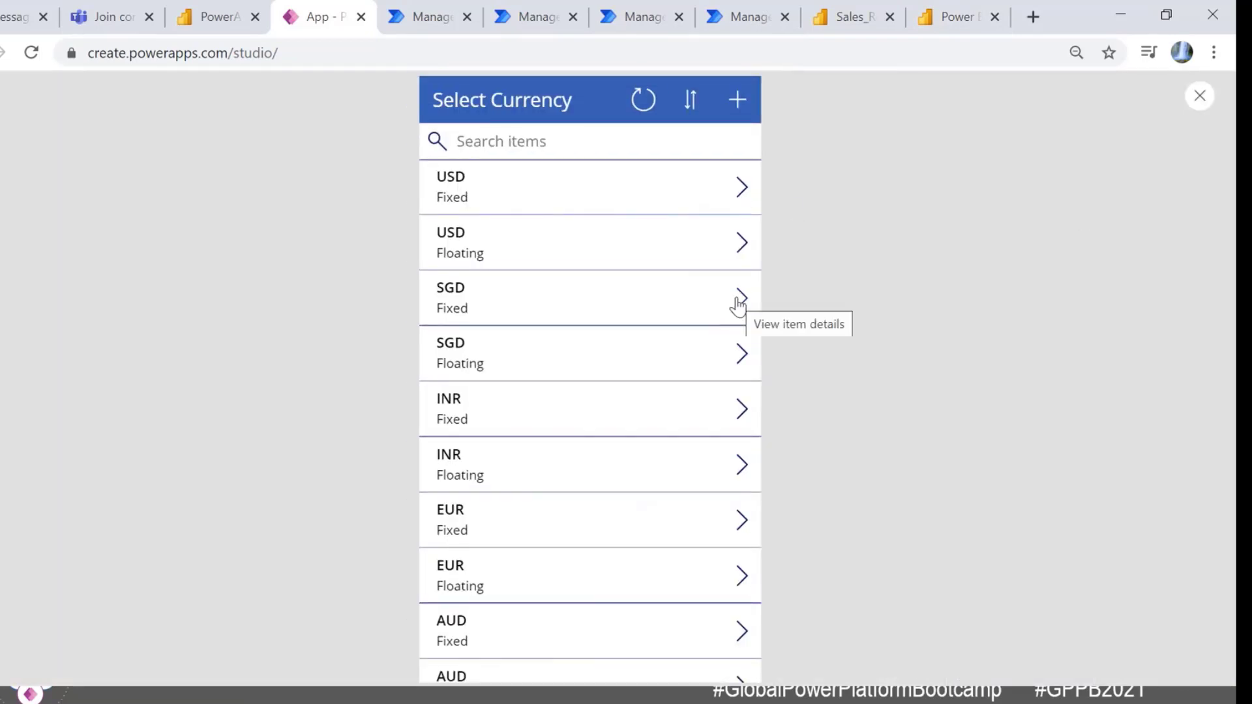
click(739, 406)
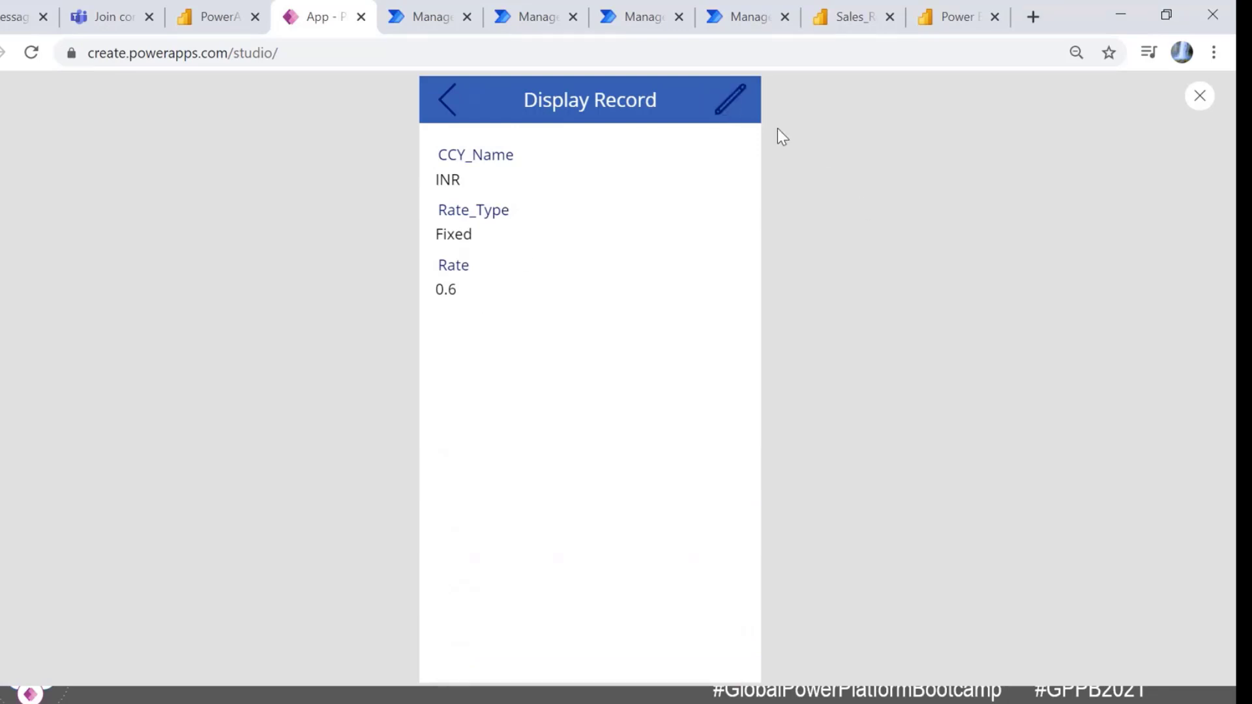
click(1199, 96)
click(747, 443)
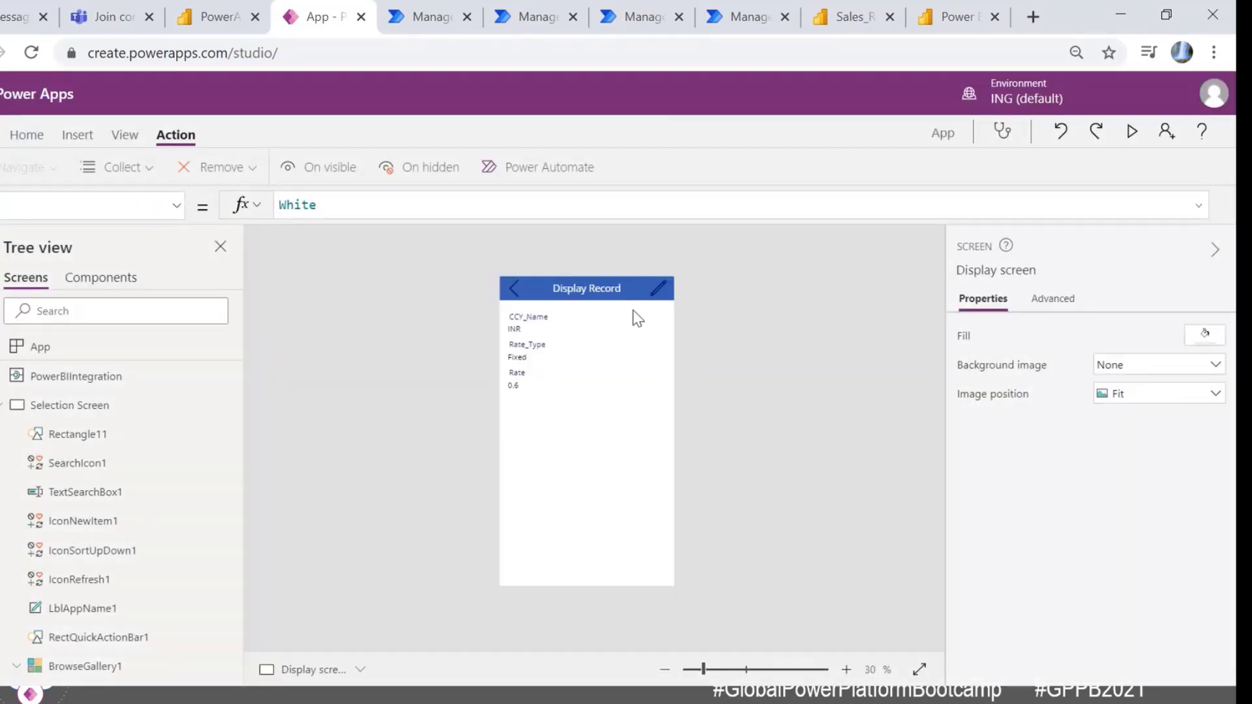
Step: Set the edit pencil icon on Display screen to navigate to Screen2 with the Fade transition
click(656, 290)
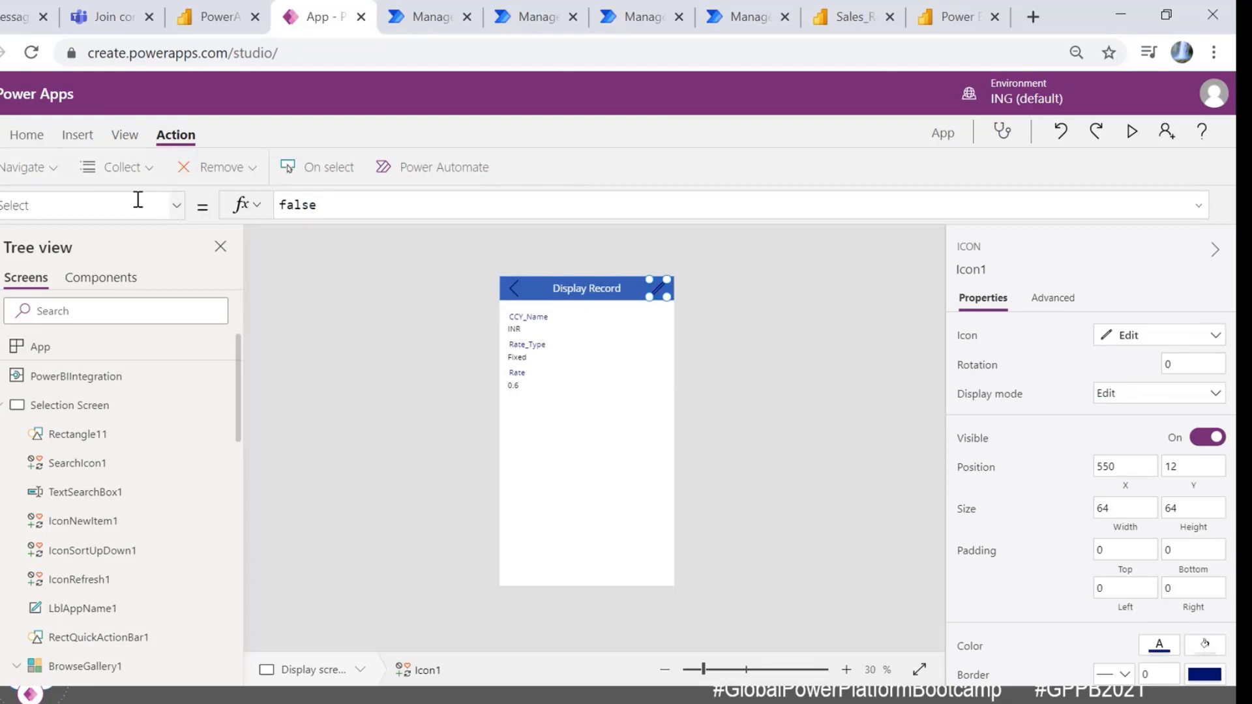
click(58, 169)
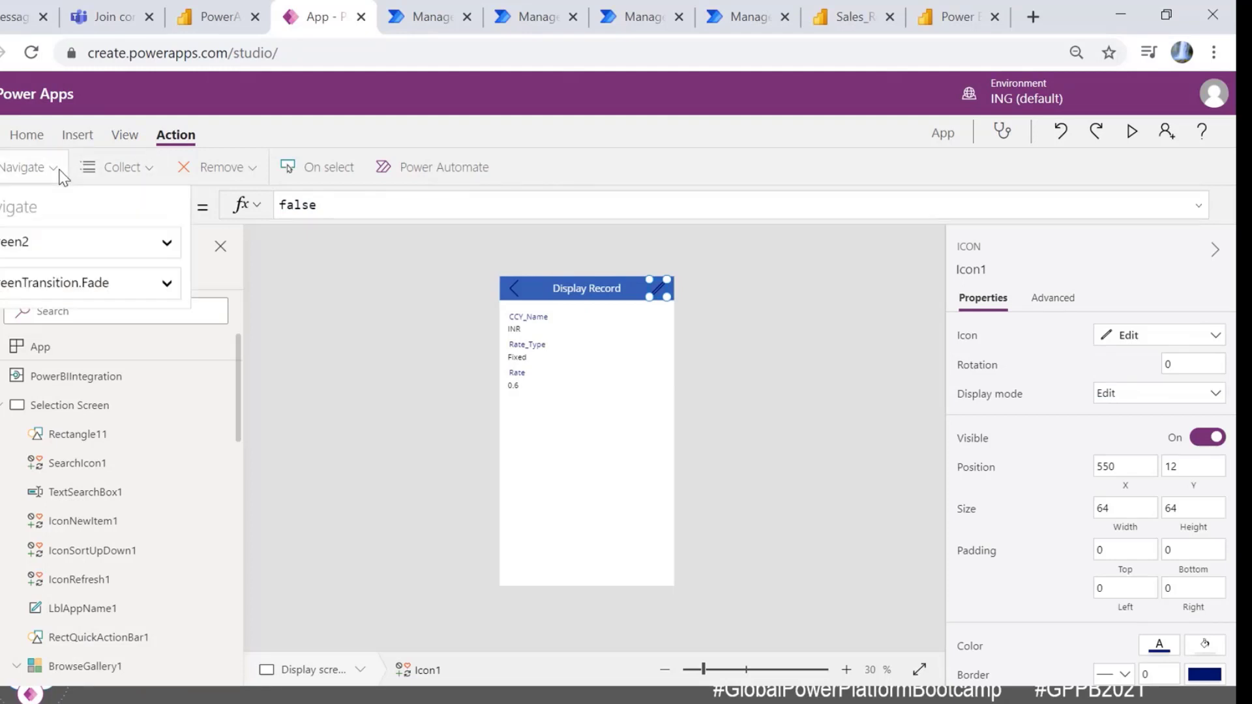
click(51, 248)
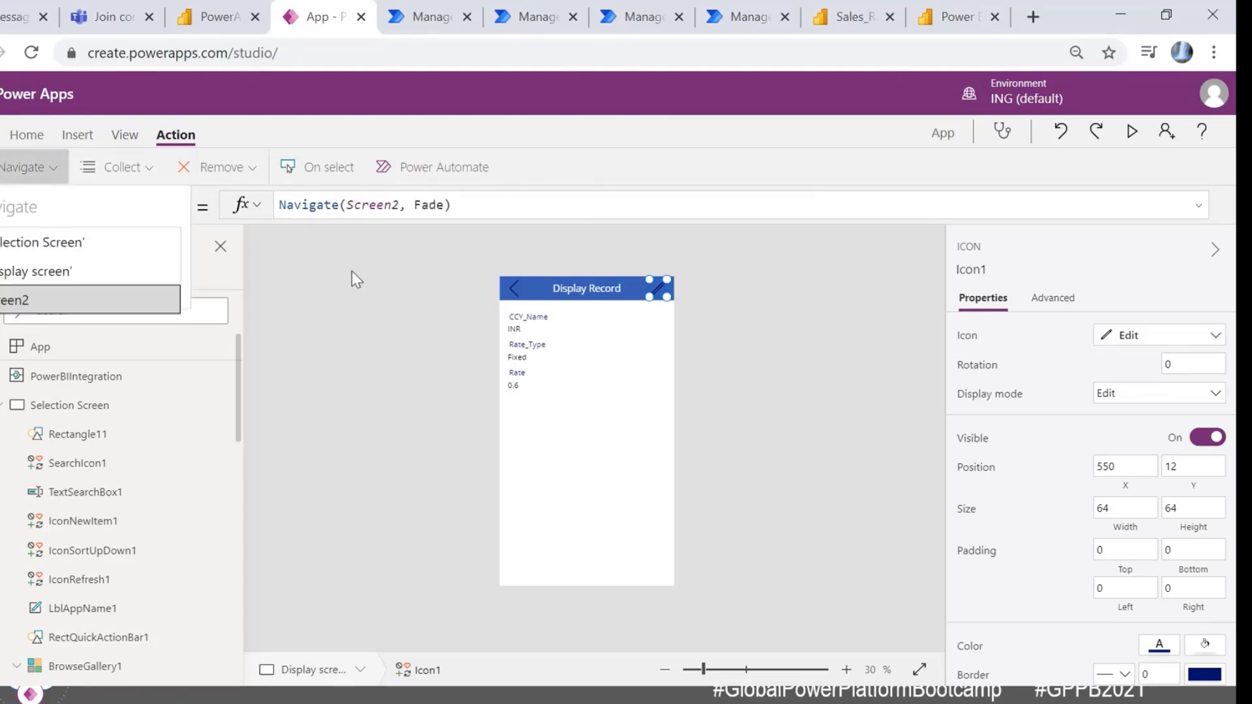
click(394, 278)
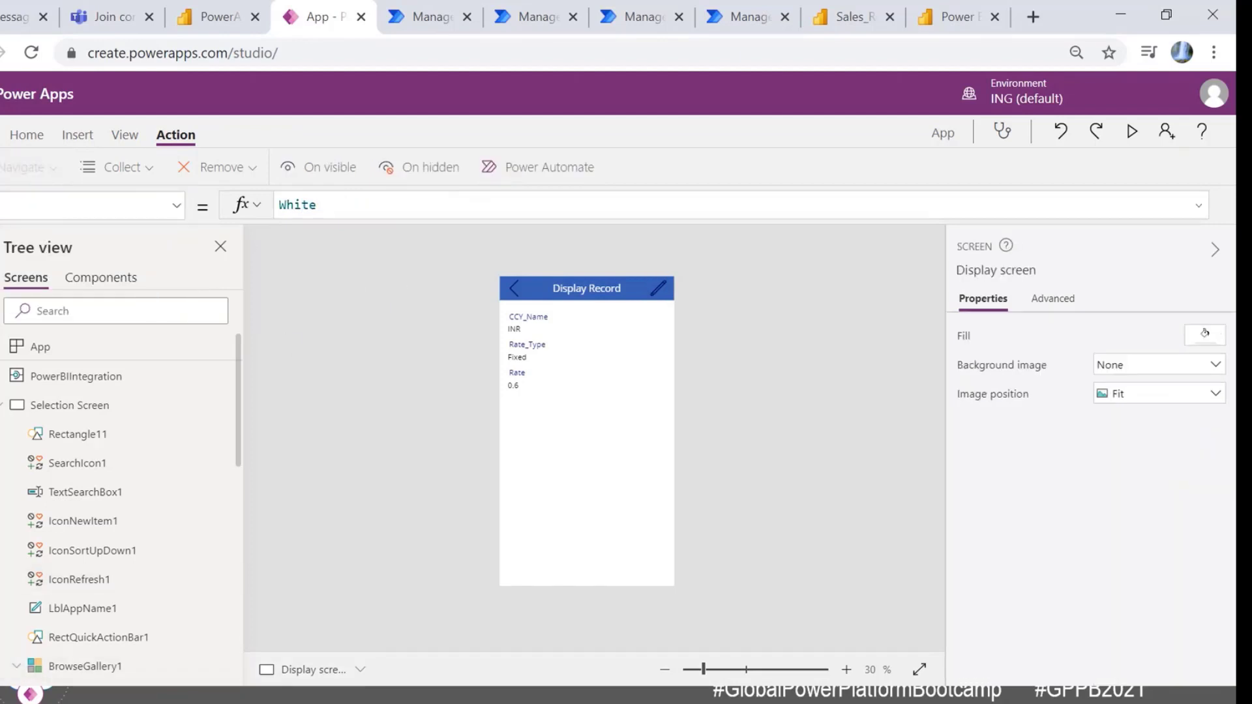
Step: Preview the app from Selection Screen and open the INR Fixed record for editing
click(65, 408)
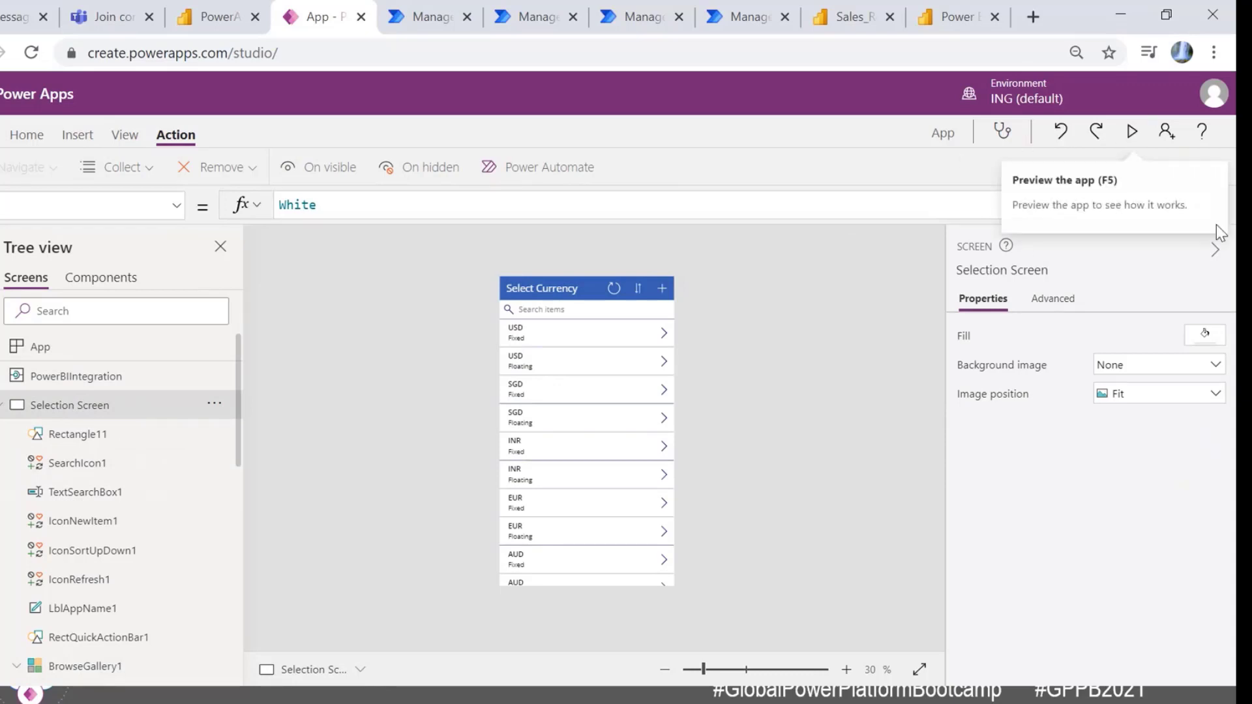
click(1130, 132)
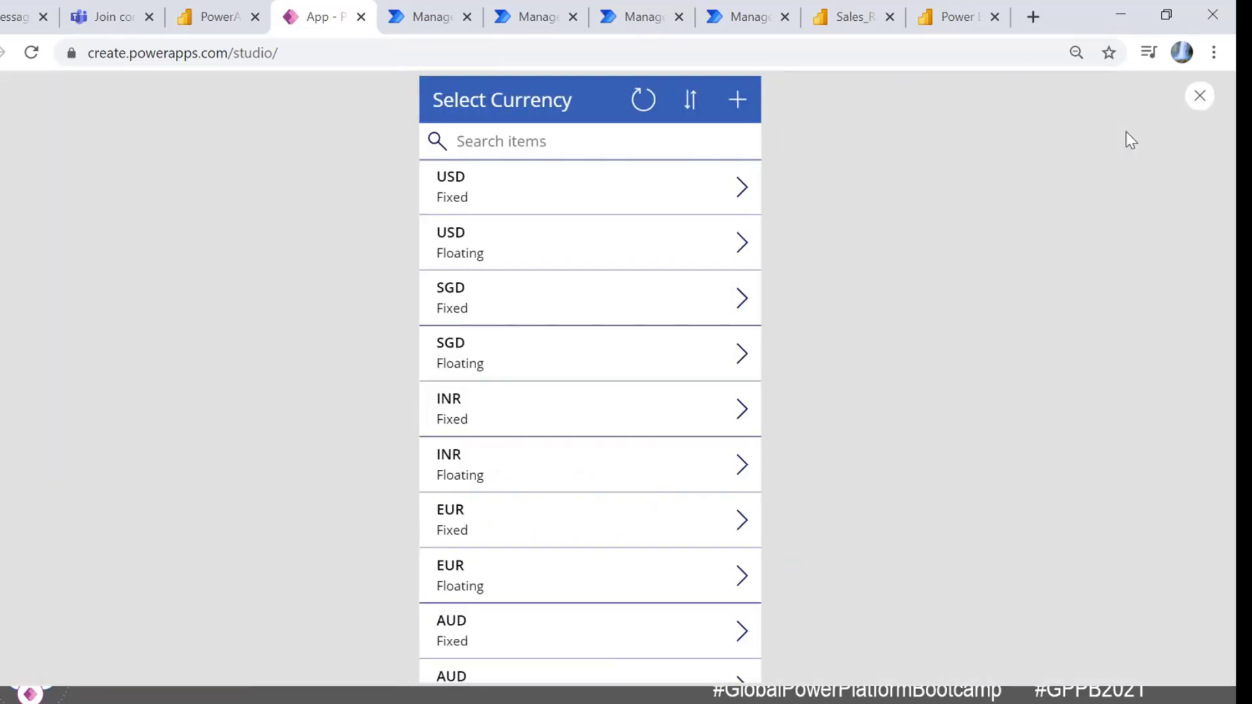
click(741, 412)
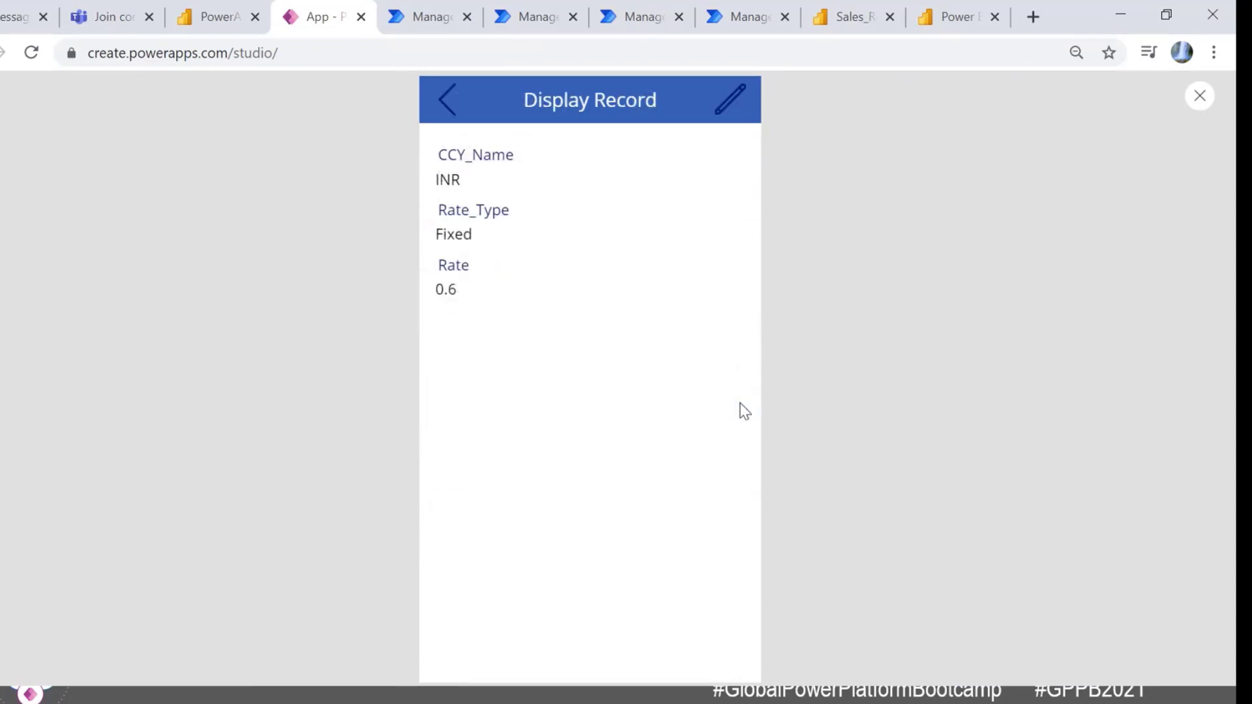
click(723, 108)
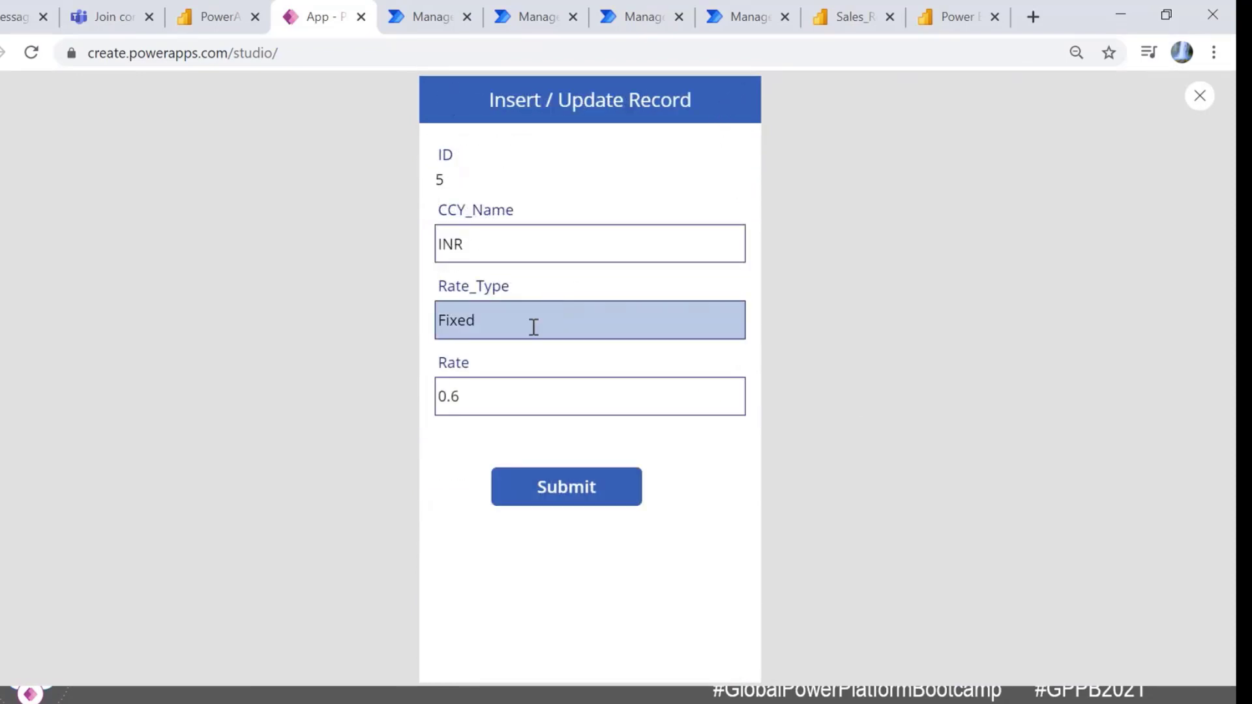
Step: Set the INR Fixed record's Rate to 0.4, submit it and leave the preview
click(510, 378)
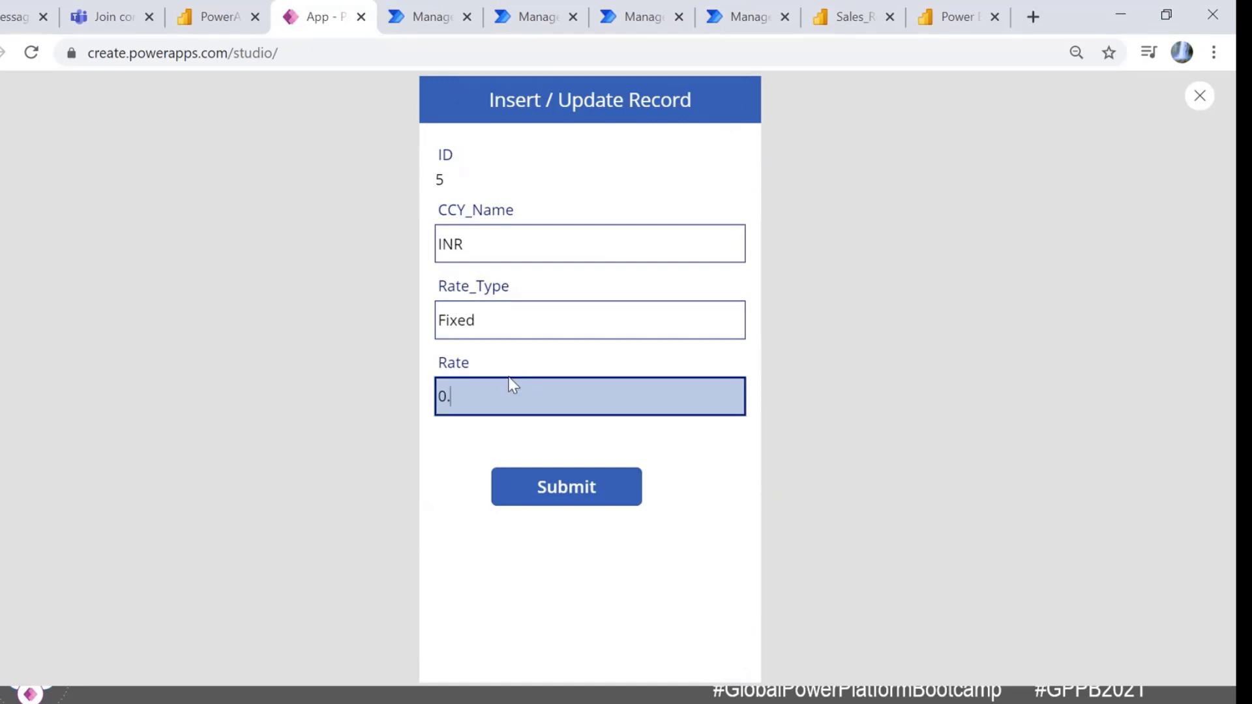
text(4)
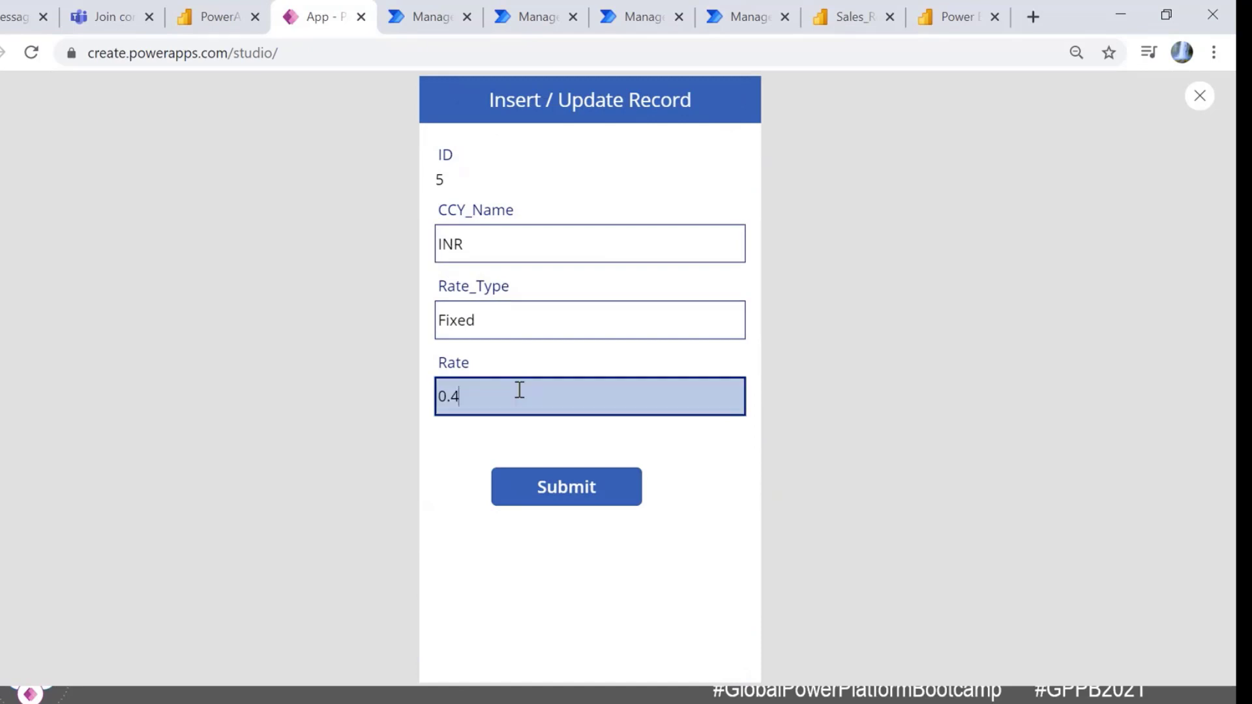
click(548, 492)
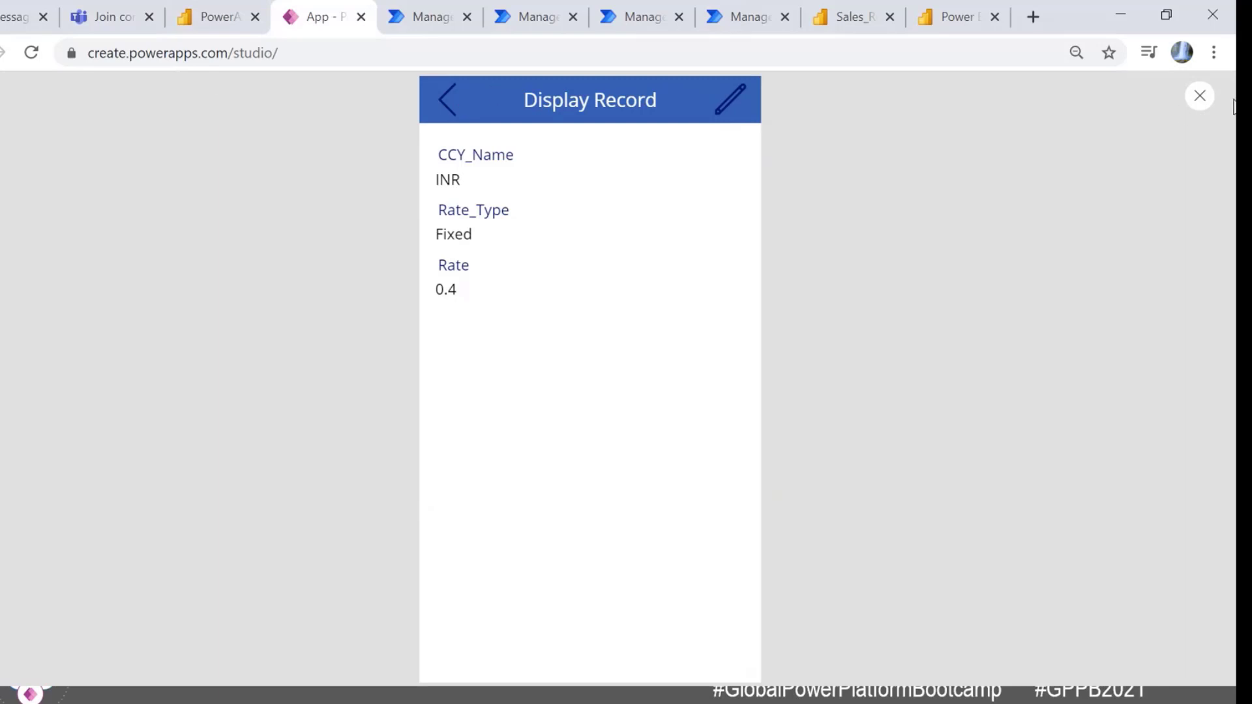
click(1198, 97)
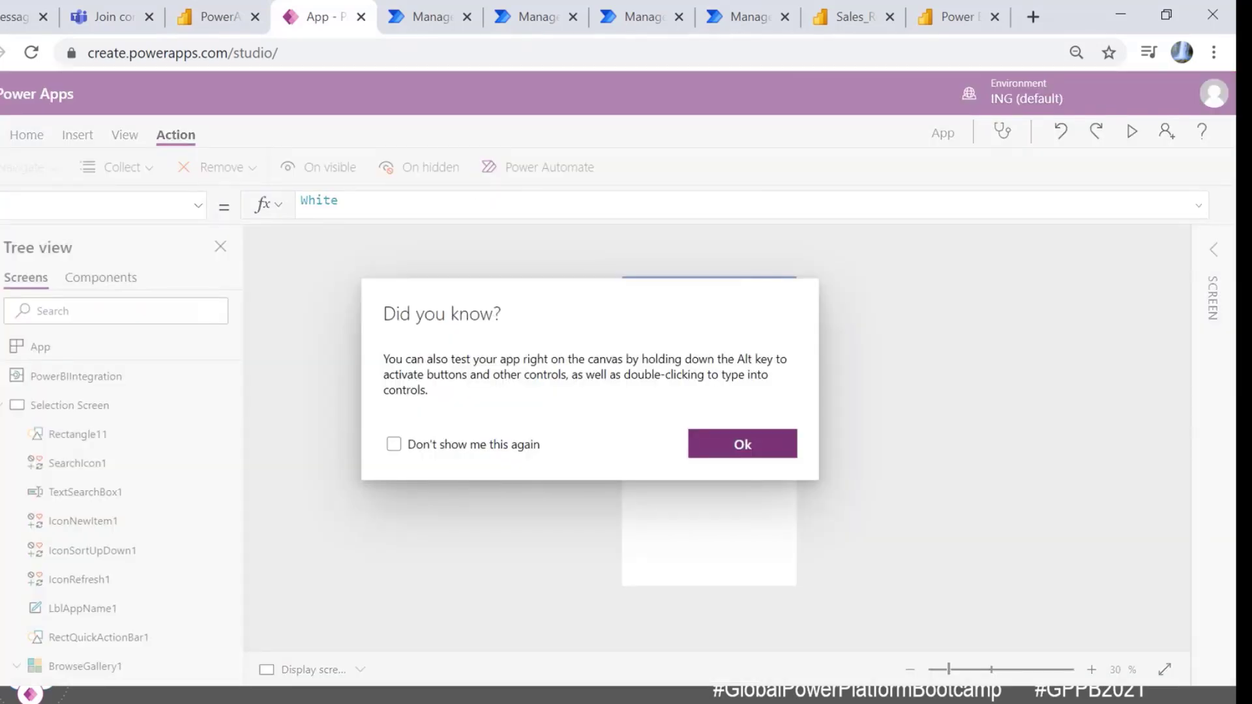
click(764, 457)
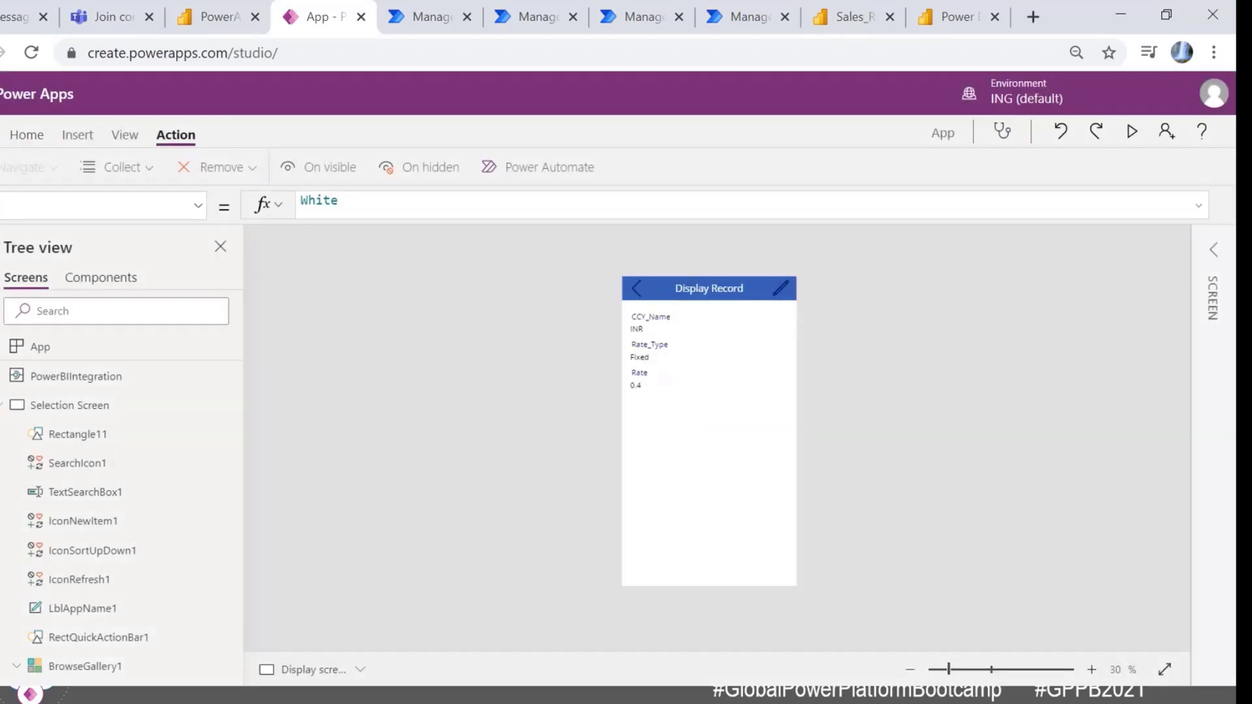
Step: Save the app to the cloud under the name Demo_BD and switch to the Power BI report
click(0, 135)
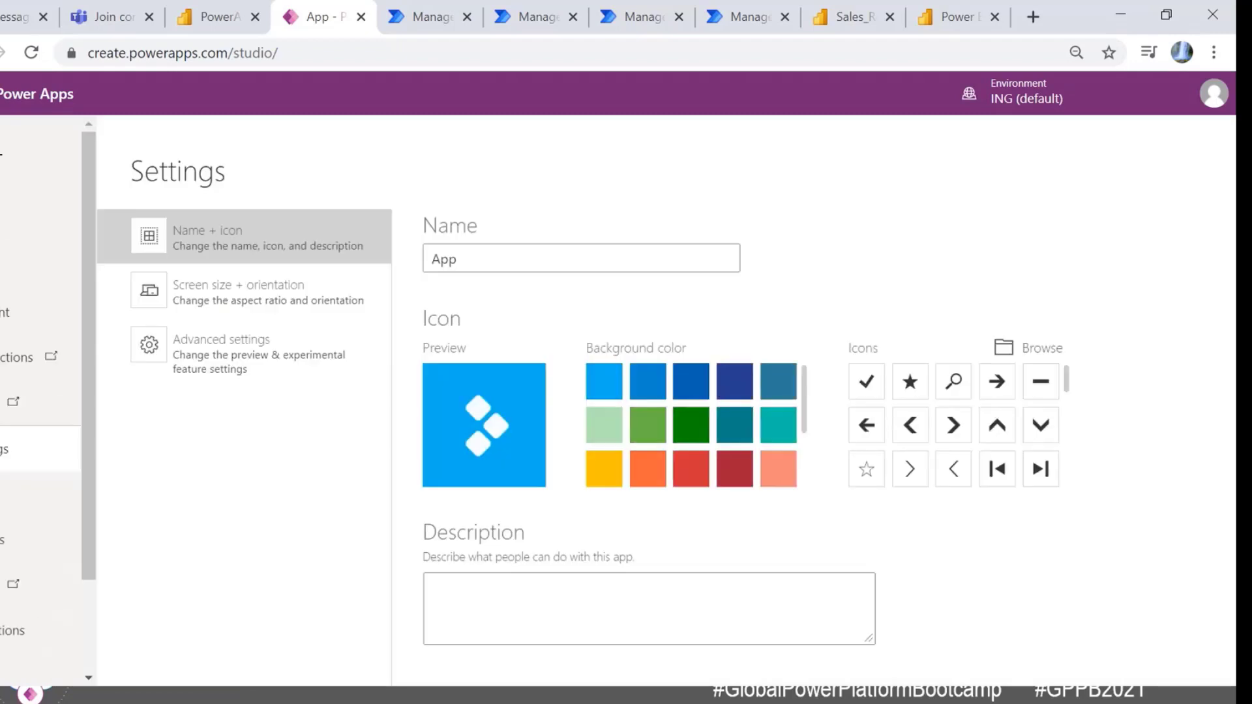
click(14, 540)
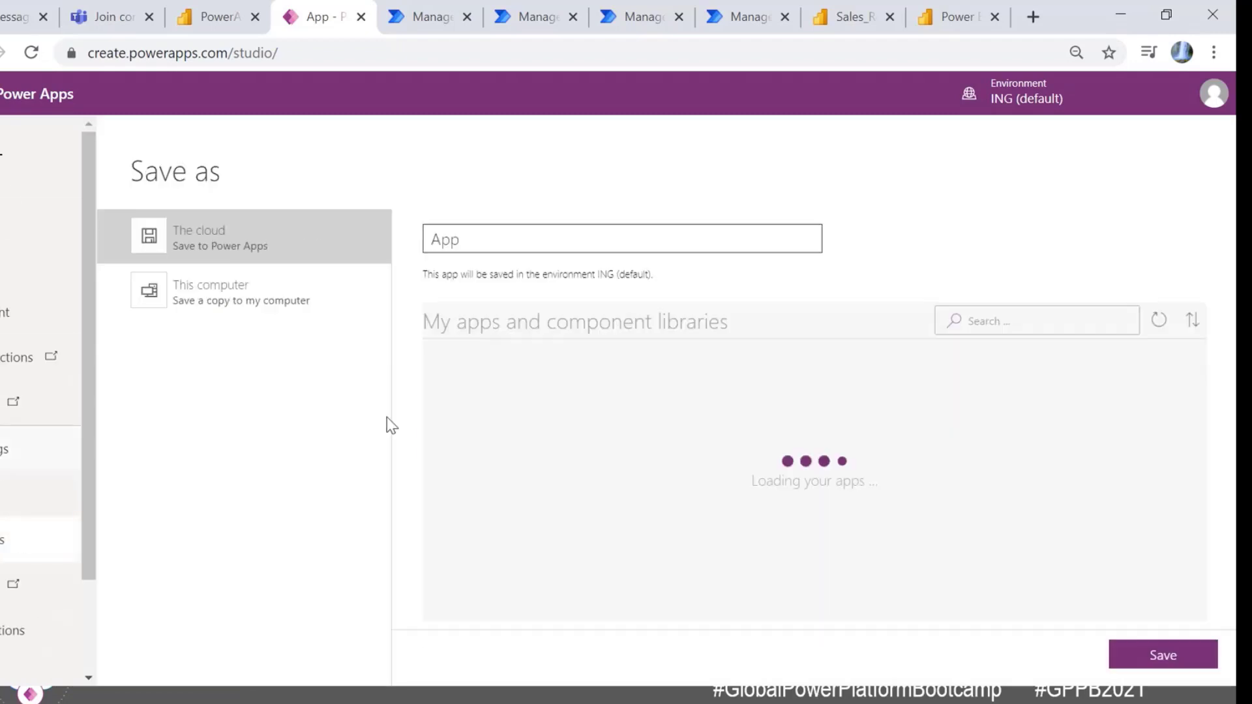
double_click(541, 230)
text(De)
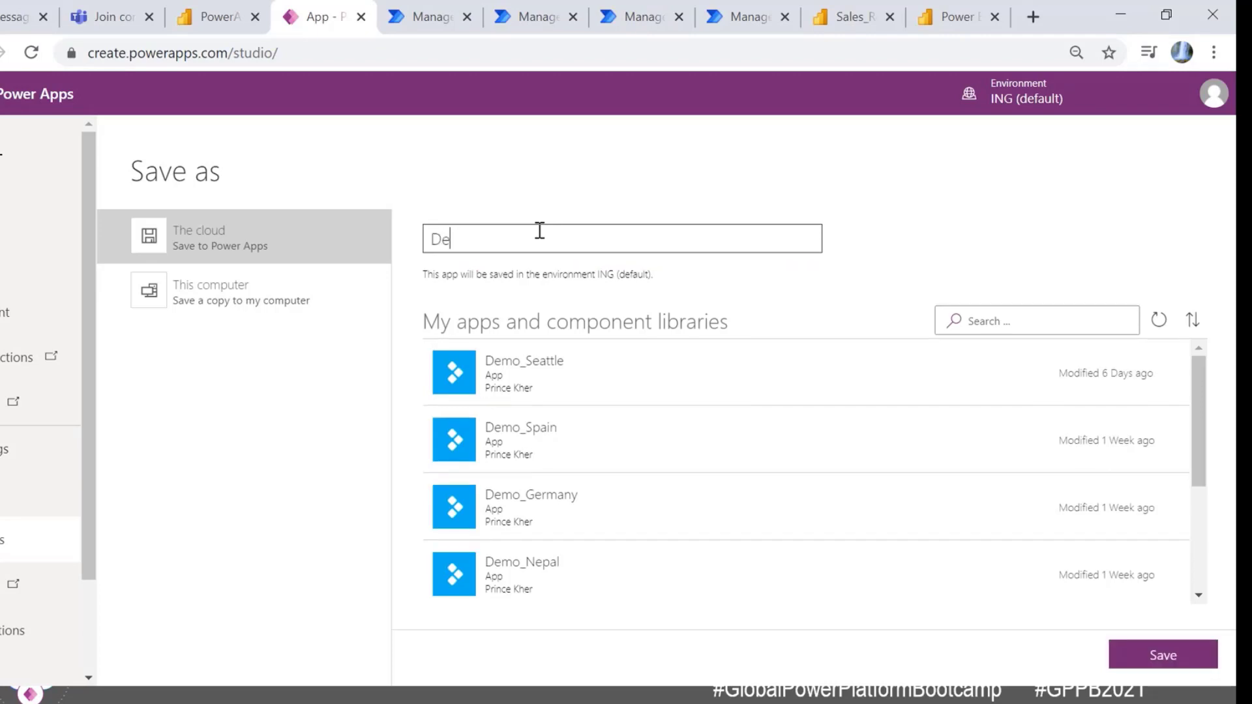
text(mo_BD)
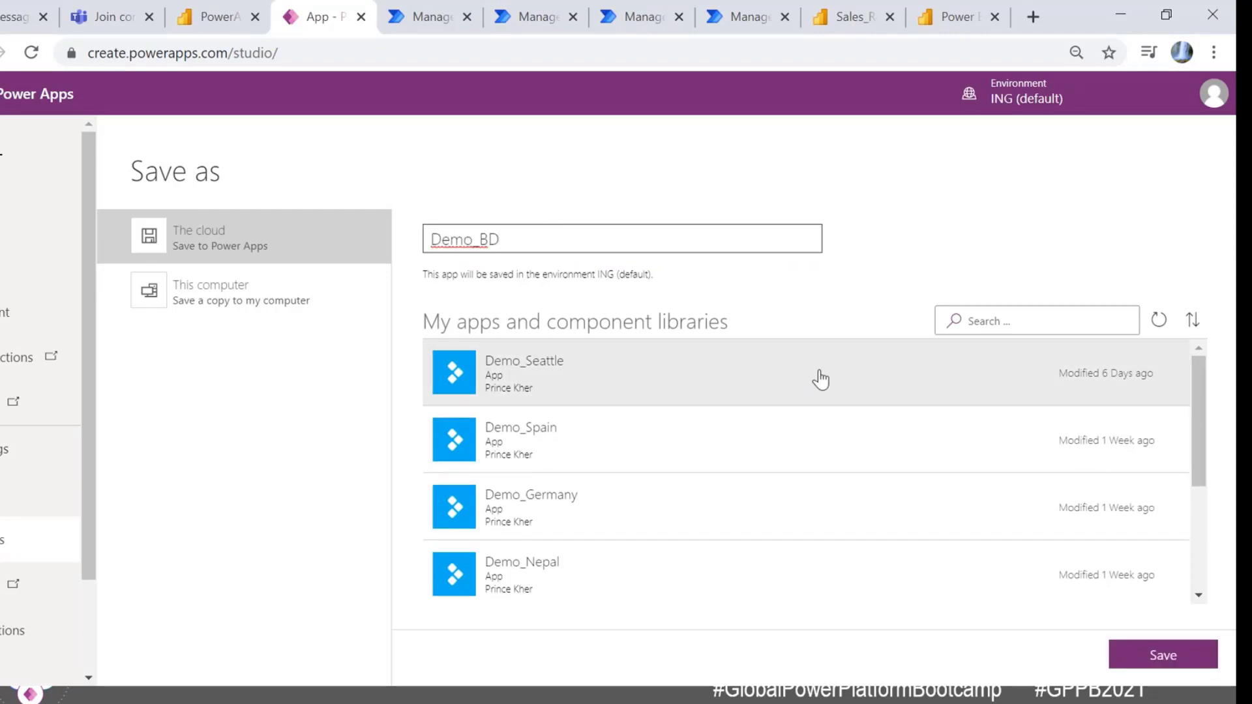
click(1208, 664)
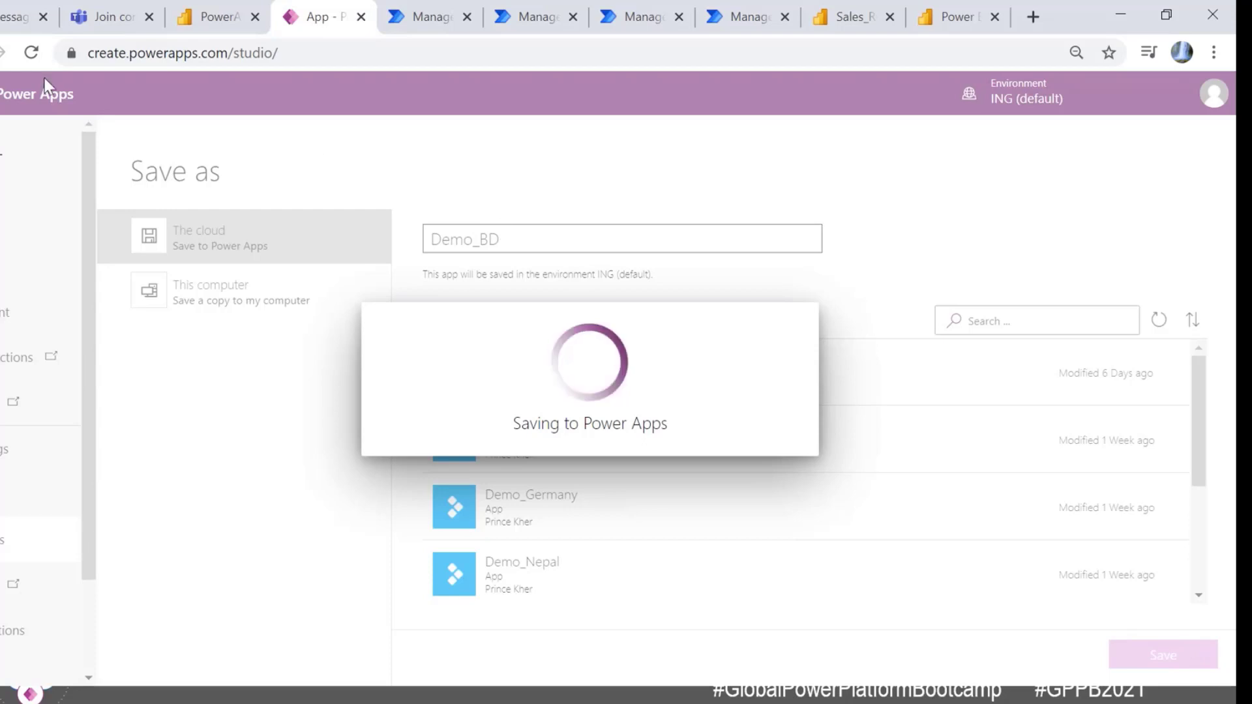
click(221, 20)
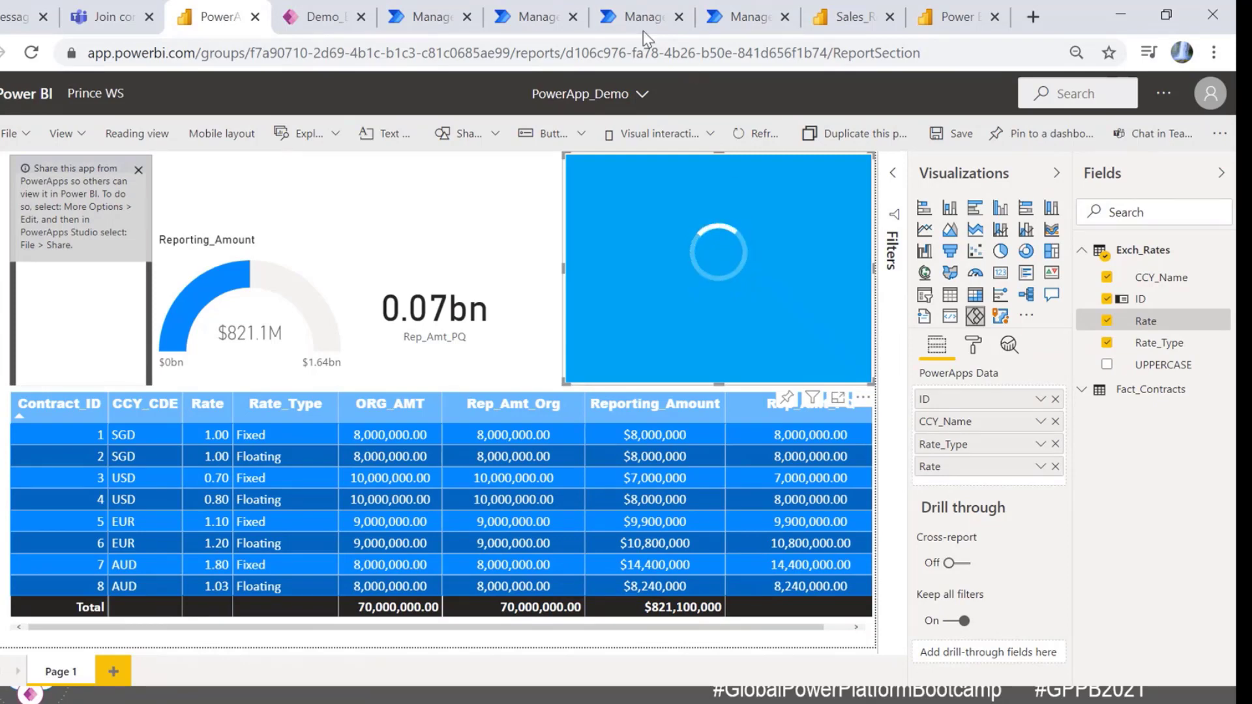
Step: Return to Power Apps and generate a phone-layout SQL Server app from the AdventureWorksDW2019 table Exch_Rates
click(306, 18)
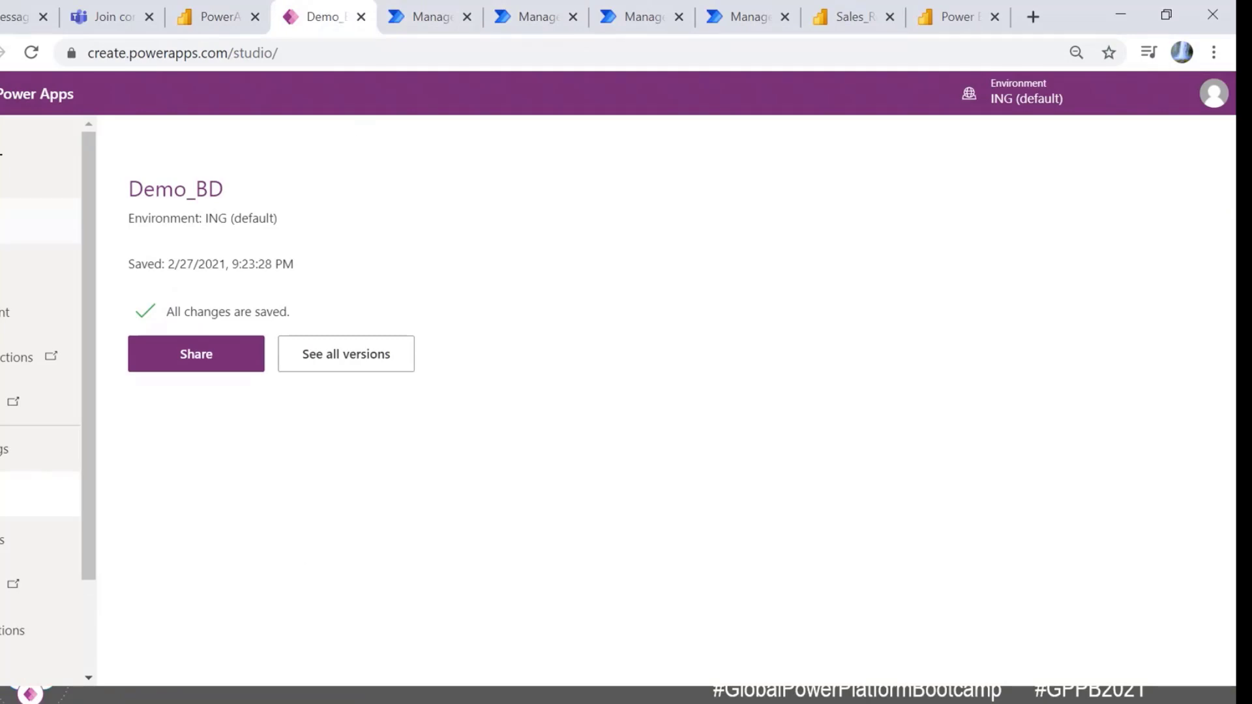
click(13, 221)
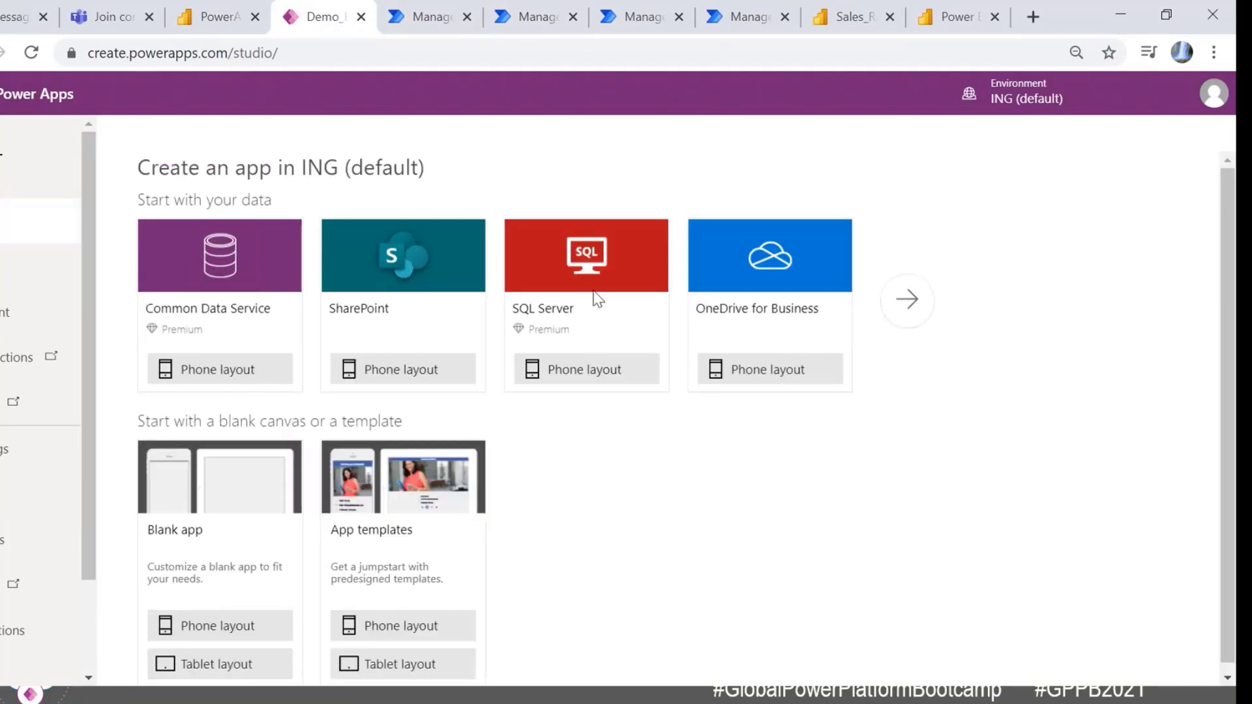
click(566, 370)
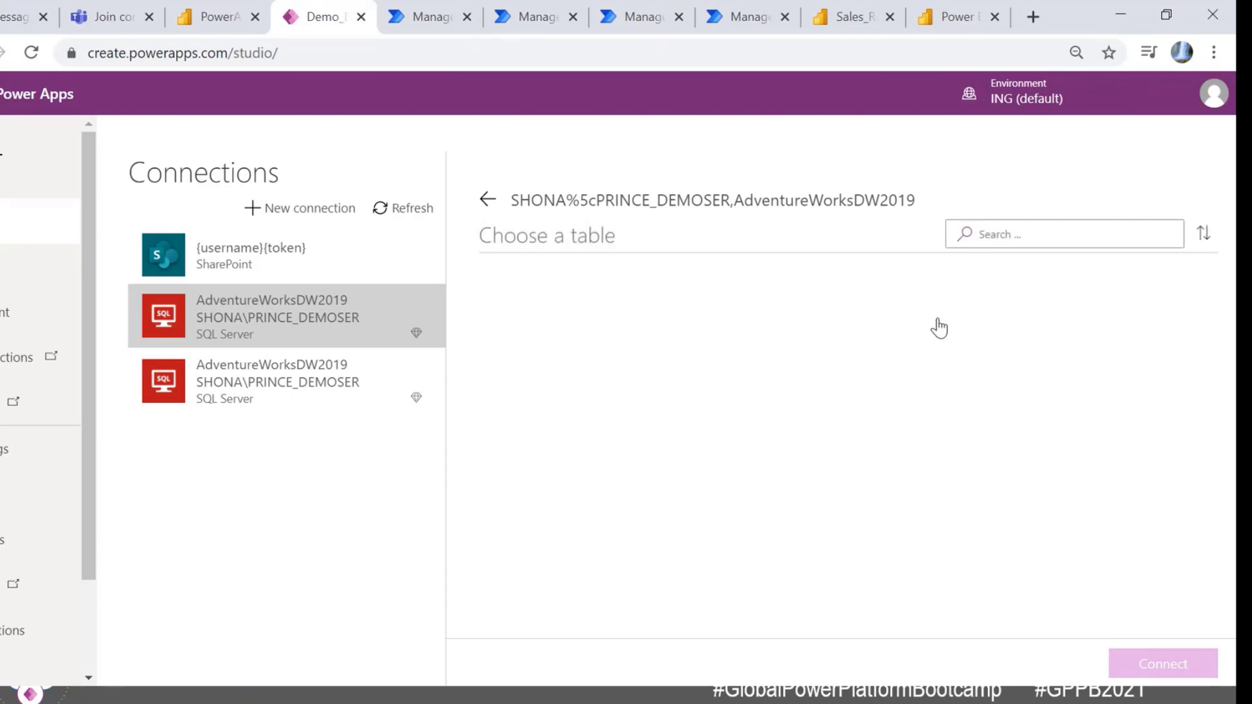
scroll(681, 398, down, 3)
scroll(683, 402, down, 3)
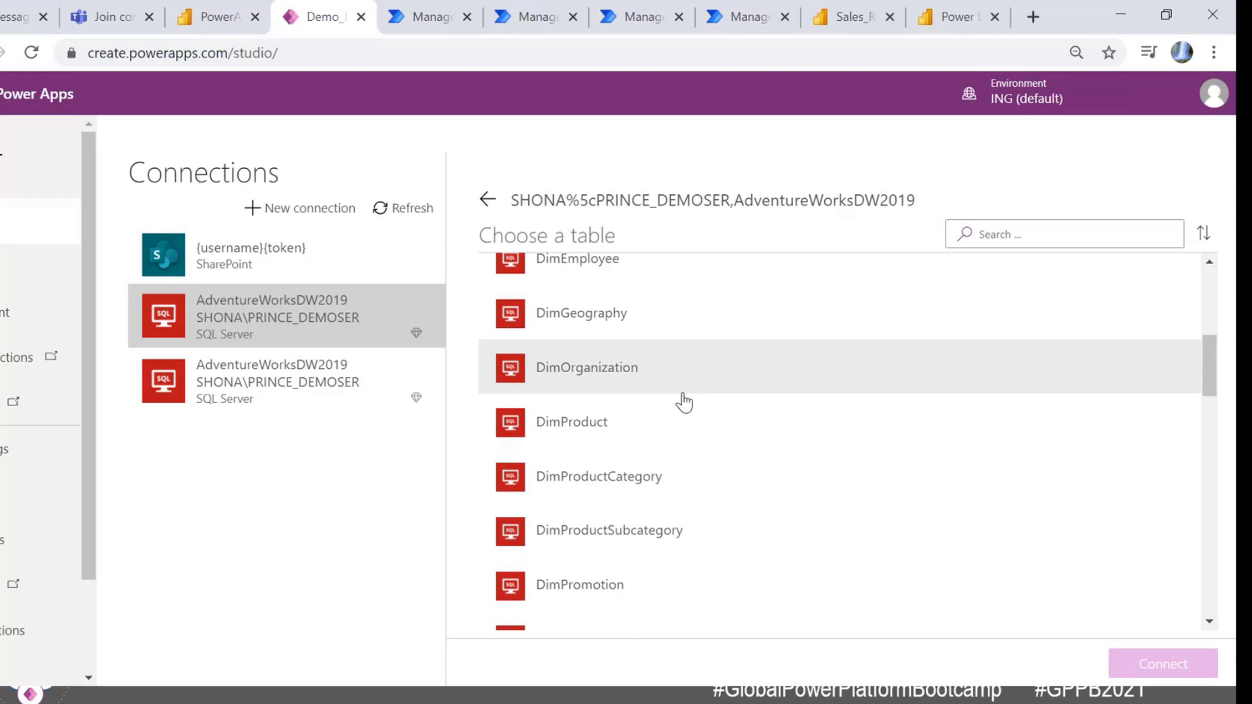
scroll(683, 402, down, 9)
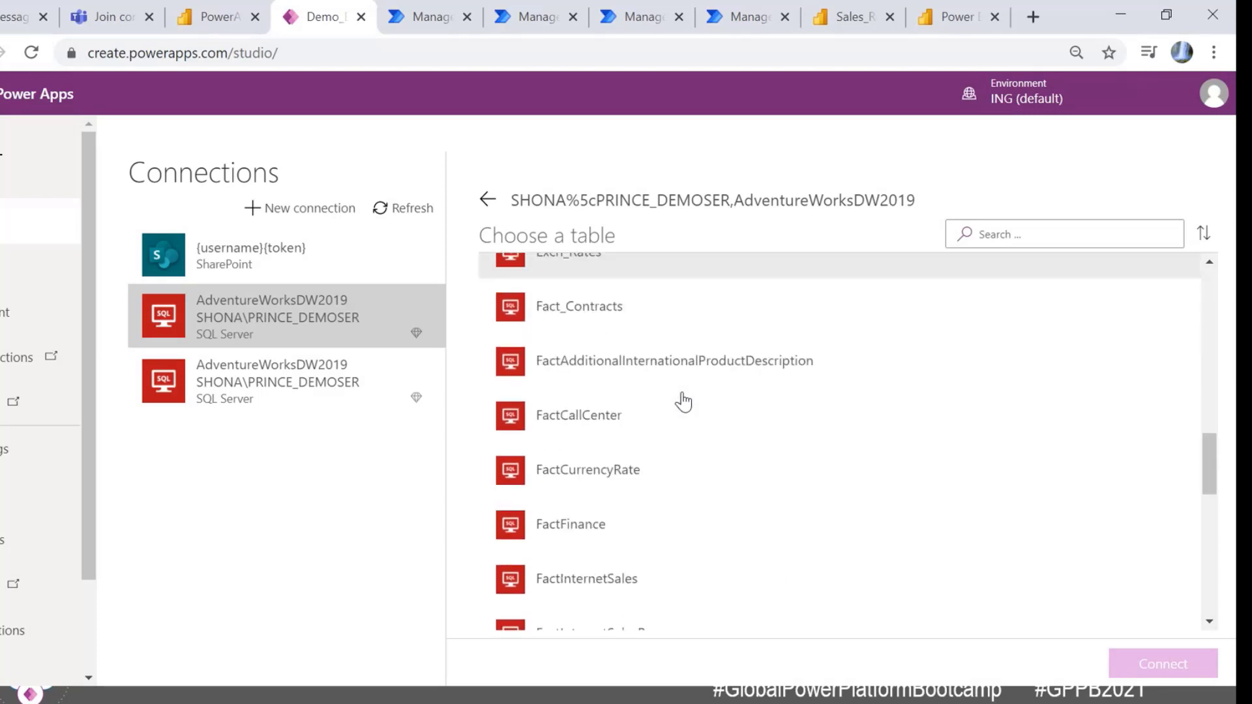
scroll(681, 407, up, 4)
scroll(655, 481, down, 1)
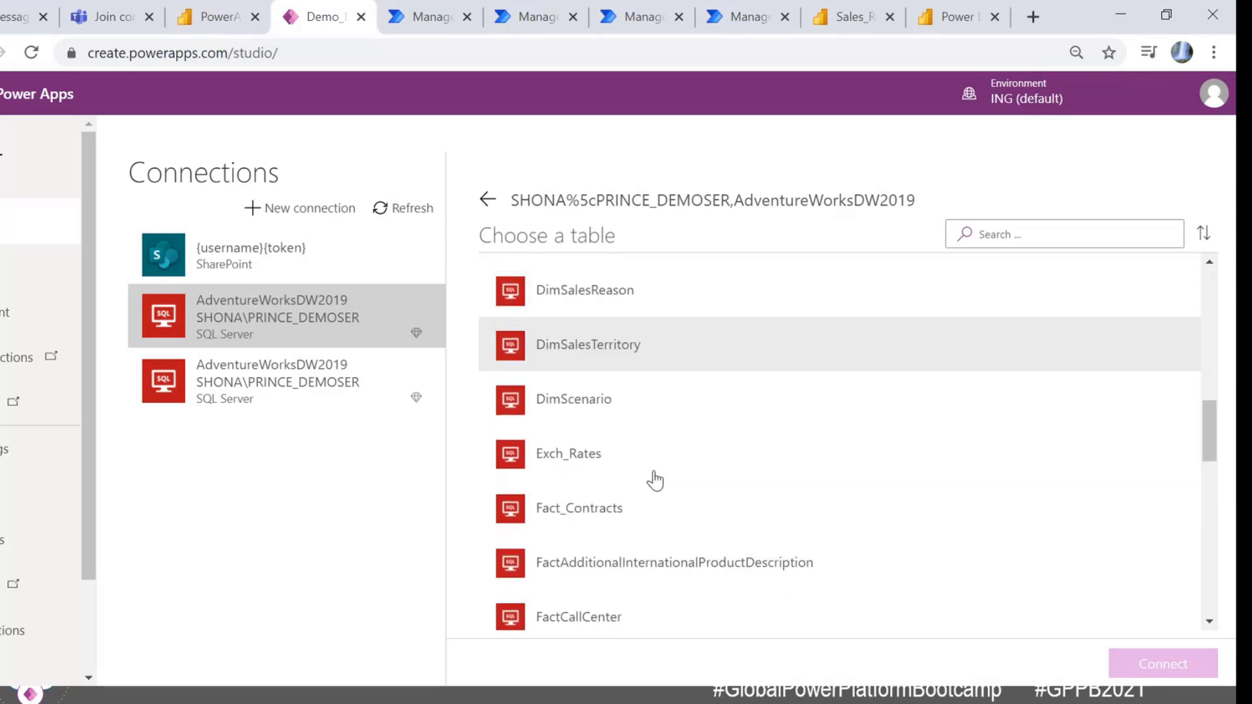
click(596, 455)
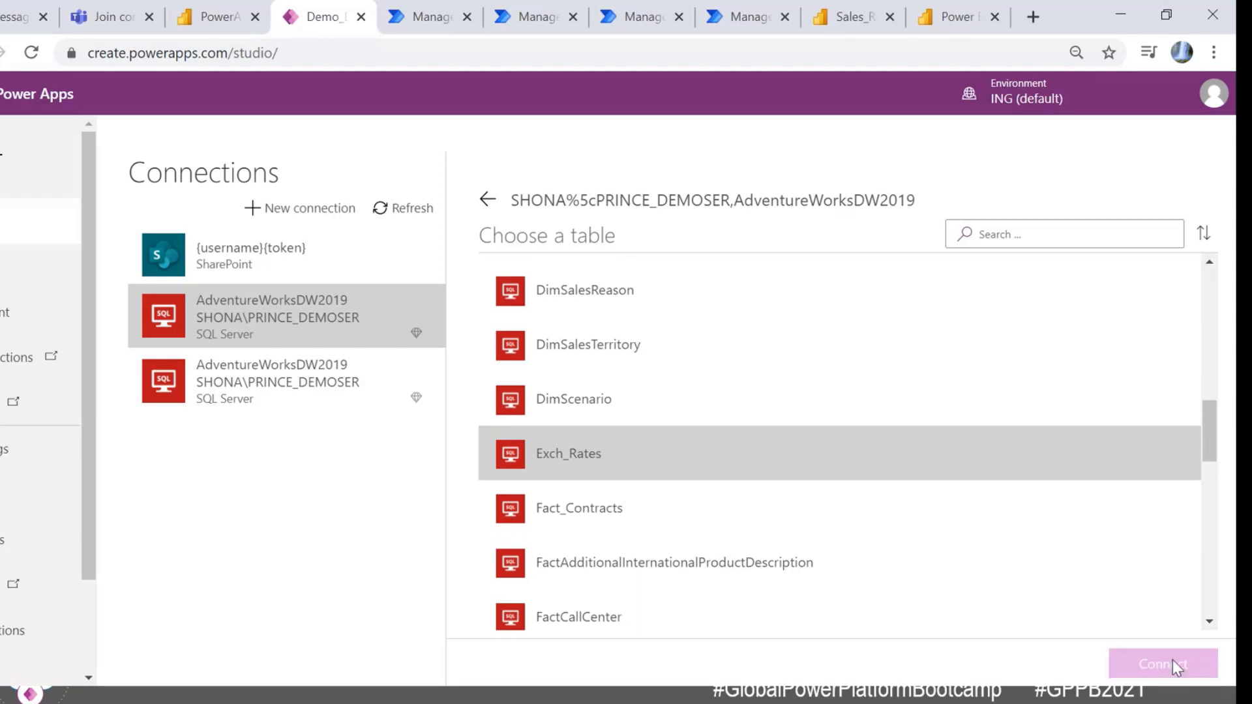
click(1172, 663)
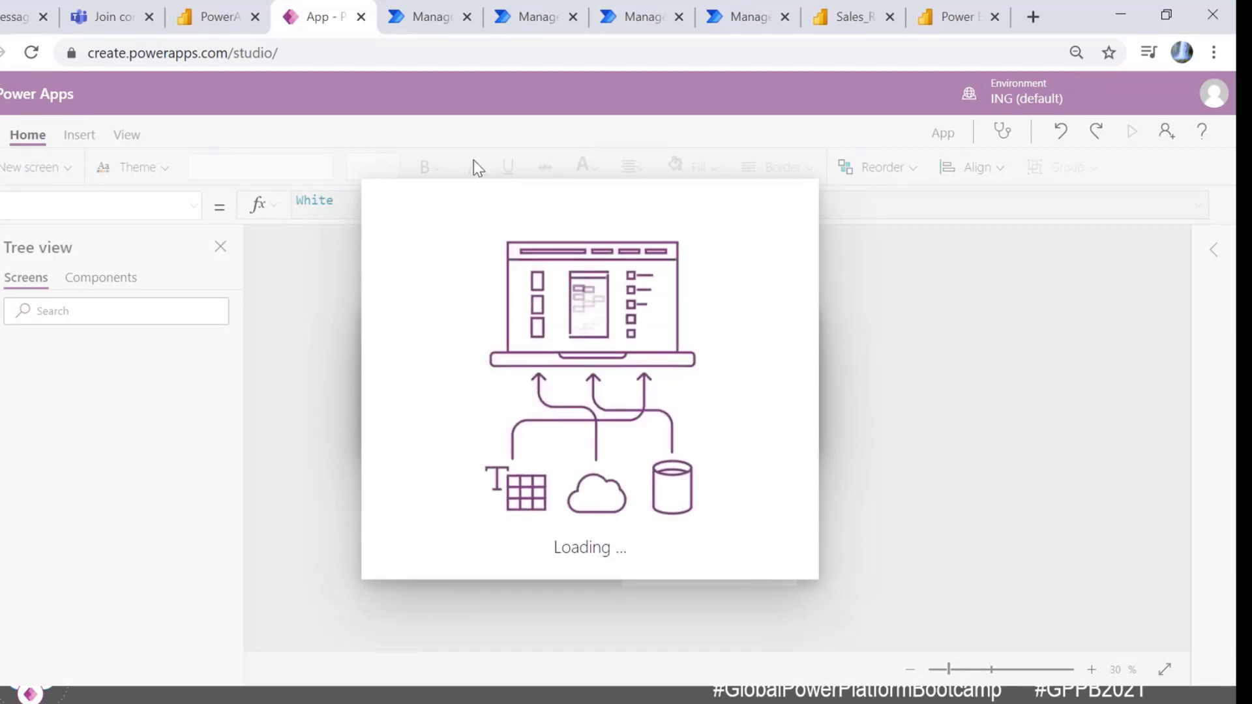
Step: Check the embedded app in the Power BI report and review the generated app's DetailScreen1 and EditScreen1 in Power Apps
mouse_move(426, 3)
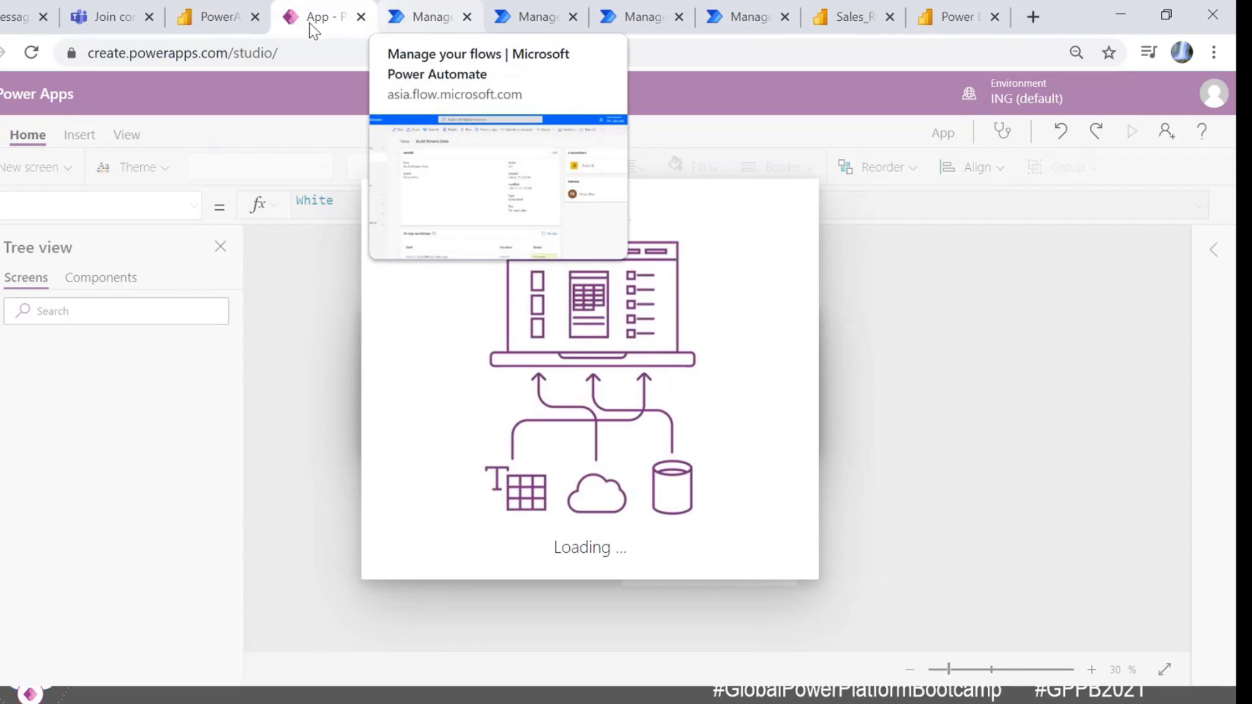
click(219, 26)
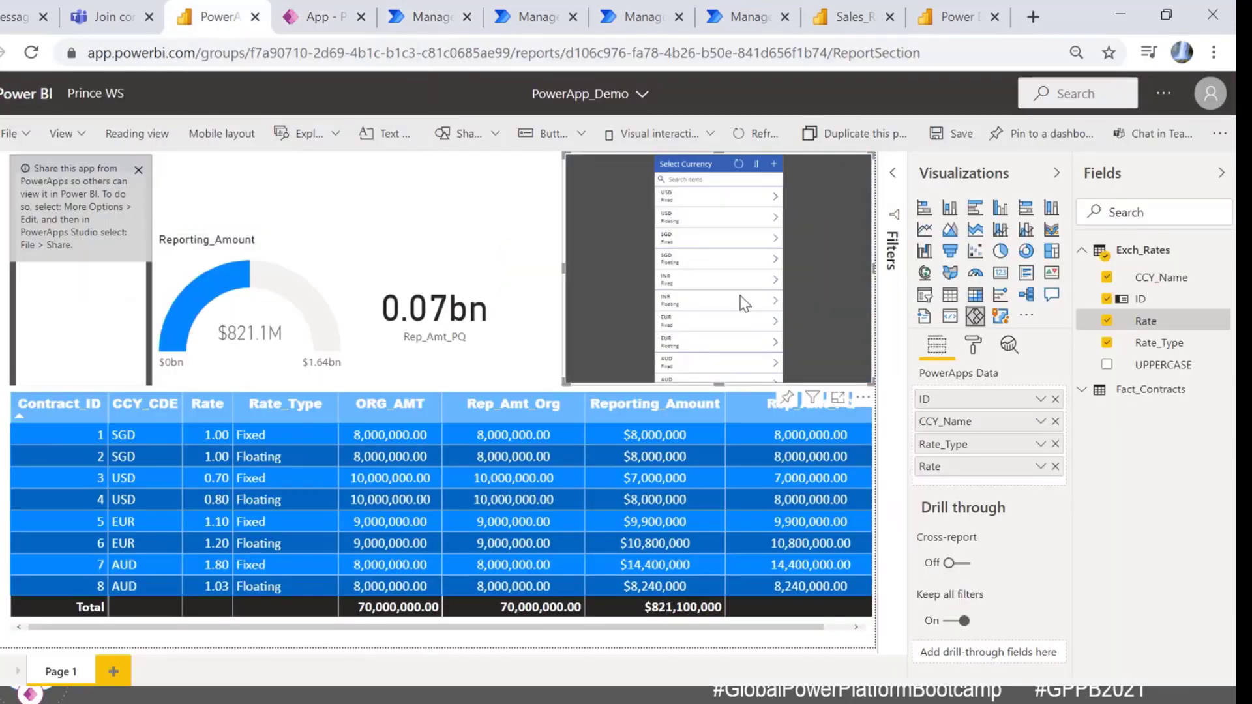
click(305, 26)
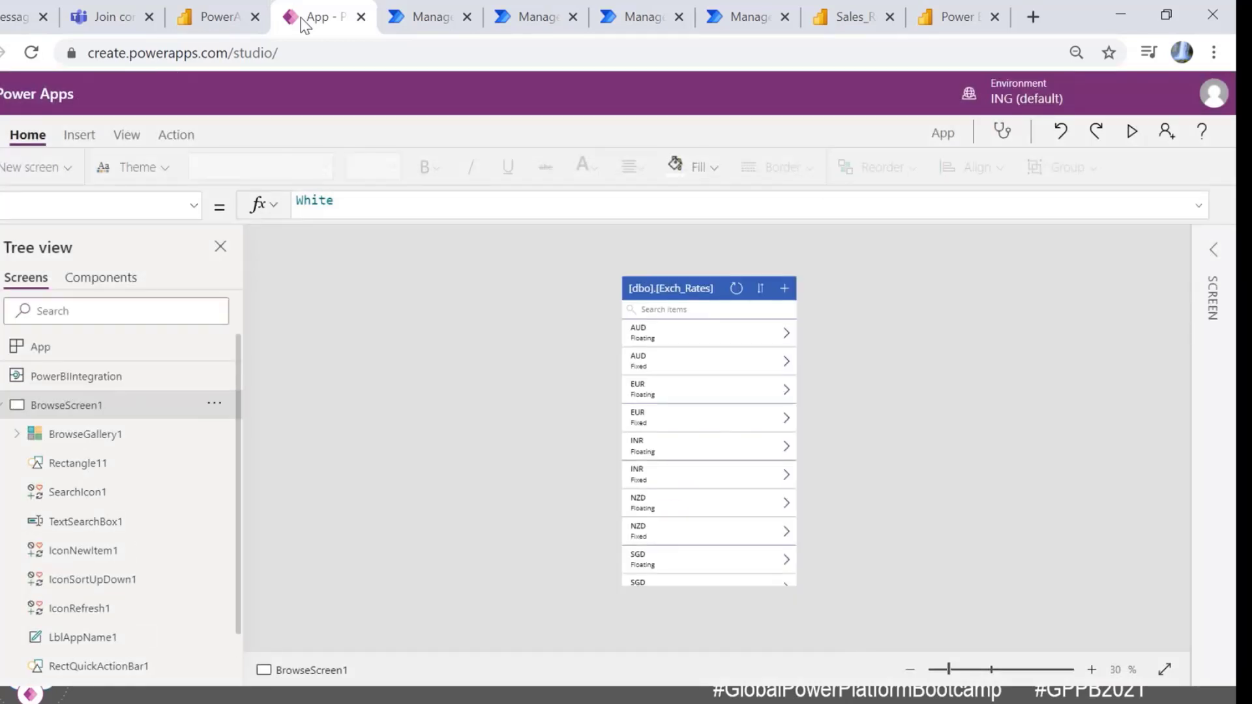
click(7, 408)
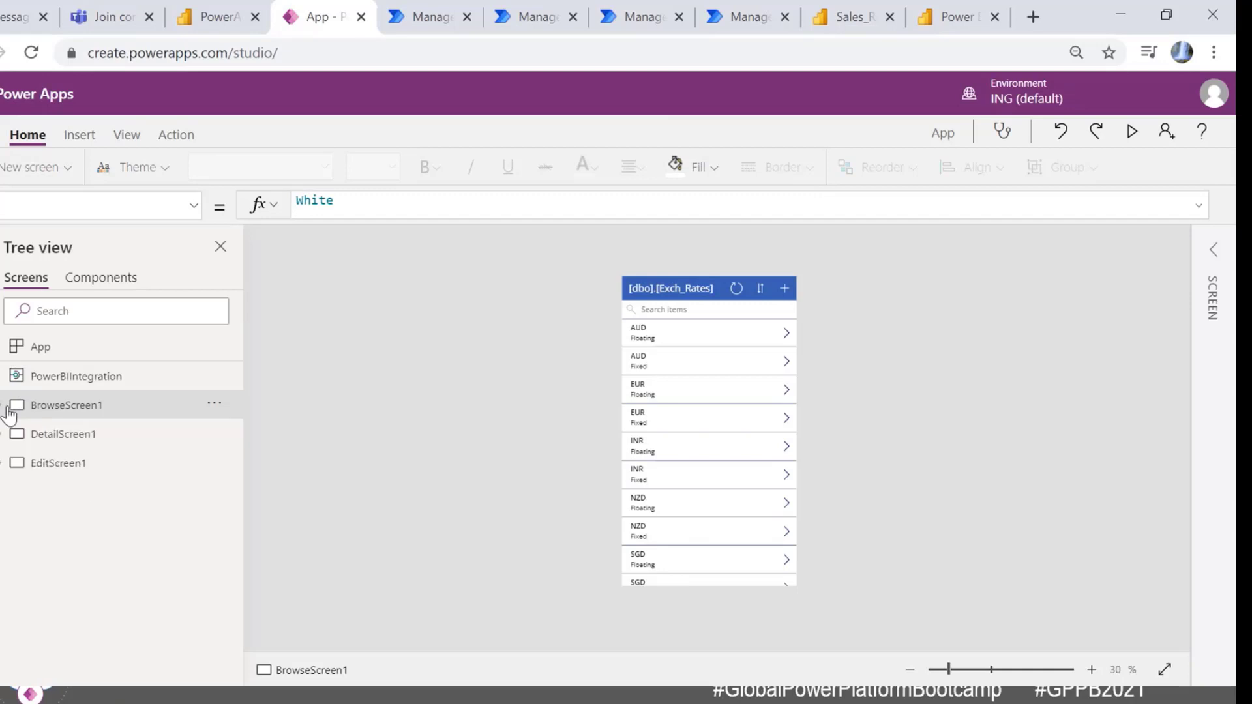
click(74, 443)
click(59, 464)
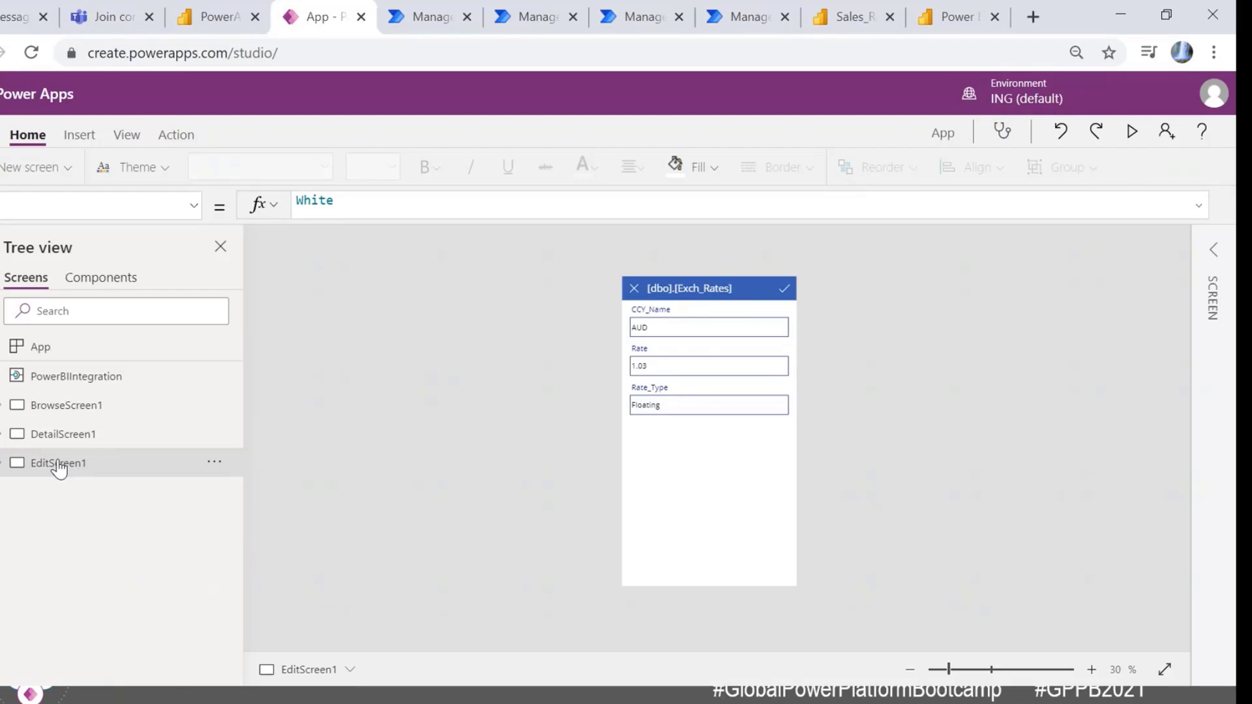
Step: Switch to the Power BI report and view the SGD Floating record in the embedded app
click(211, 19)
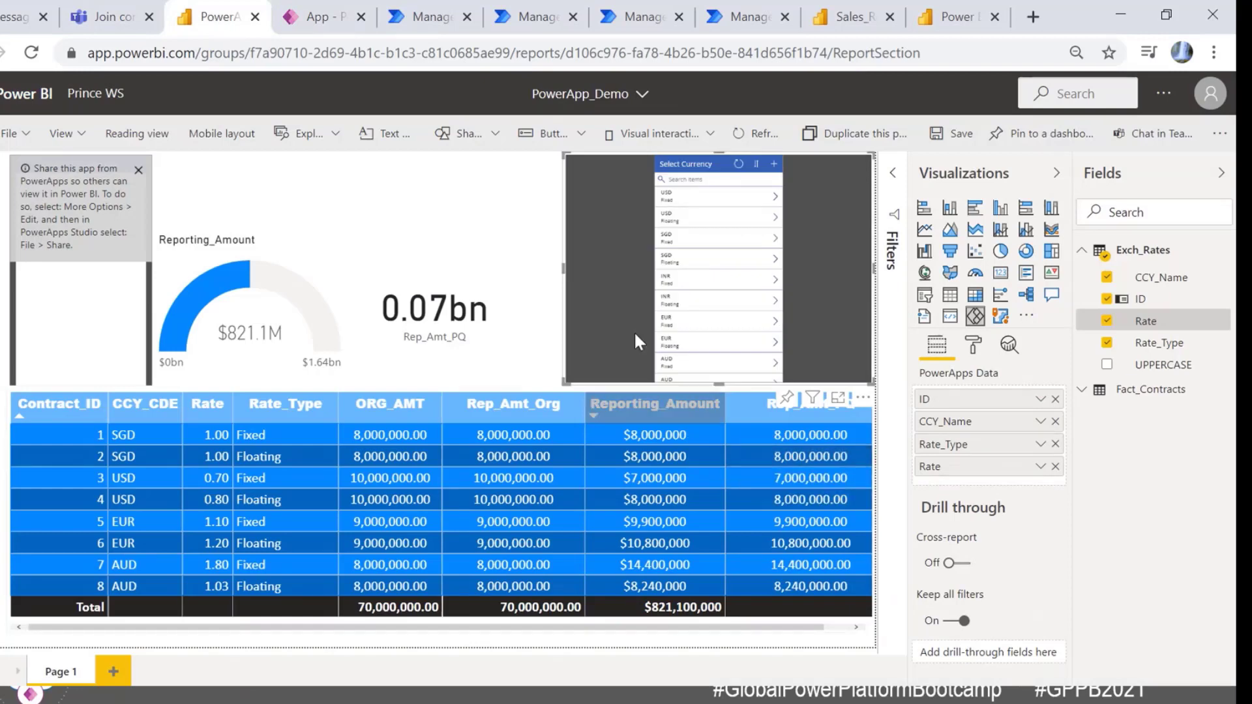
click(775, 260)
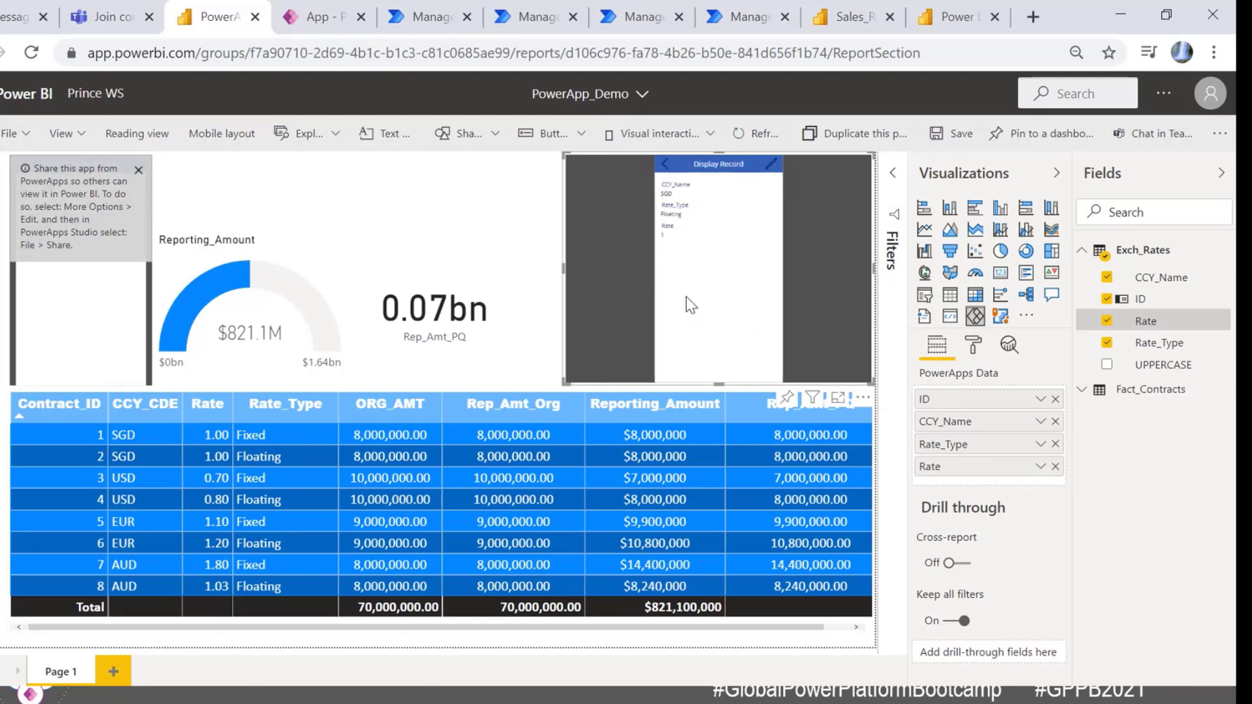
Step: Set the rate of the SGD Floating record to 0.8 in the report's embedded exchange-rate app and submit it
click(765, 171)
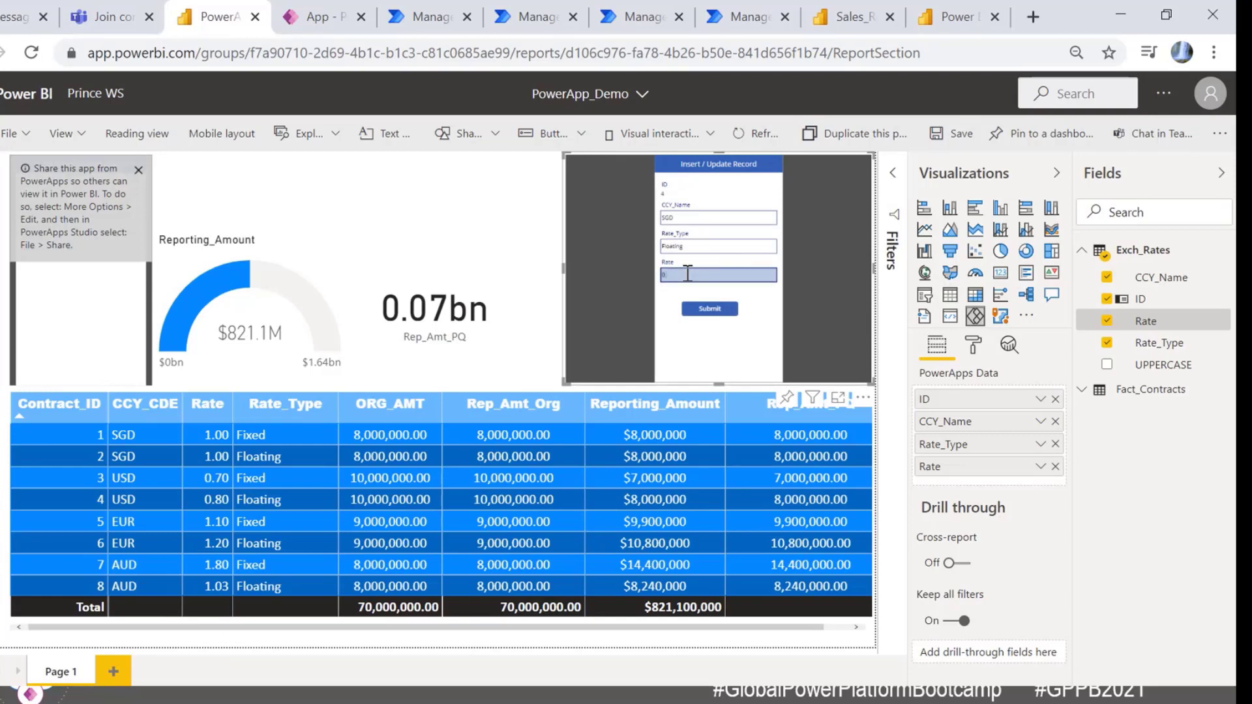
click(704, 308)
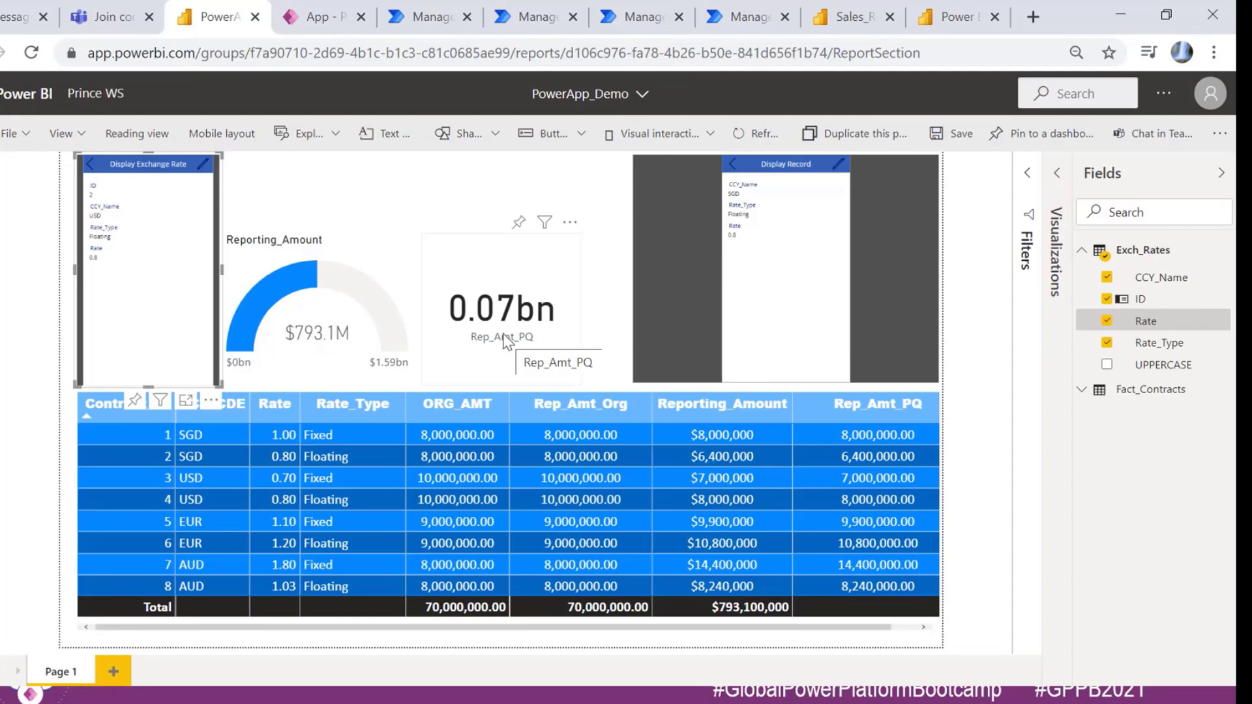
click(326, 24)
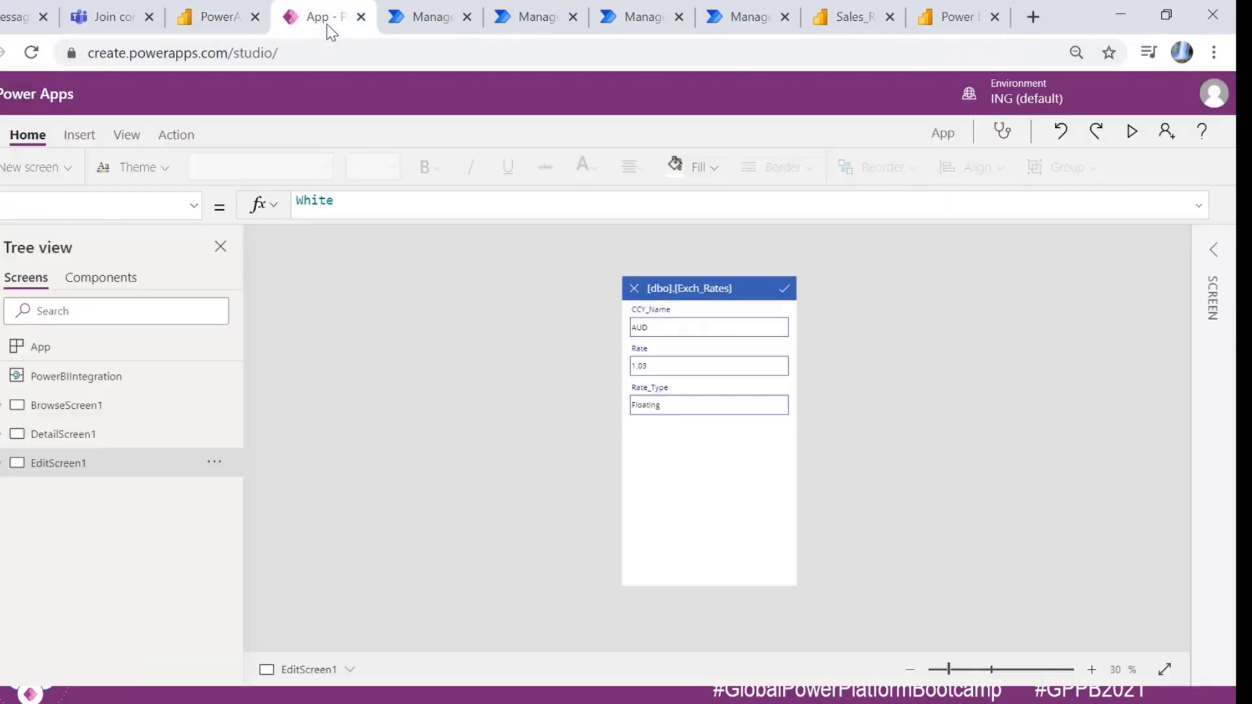
click(440, 29)
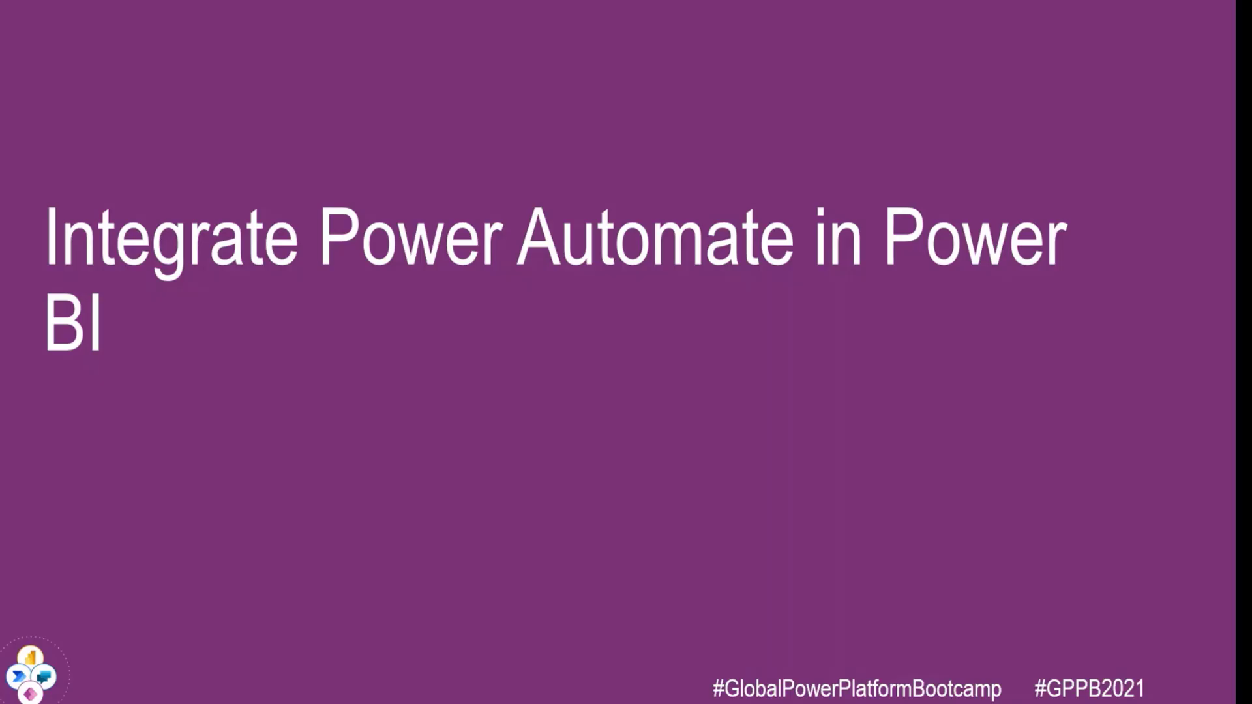
key(Right)
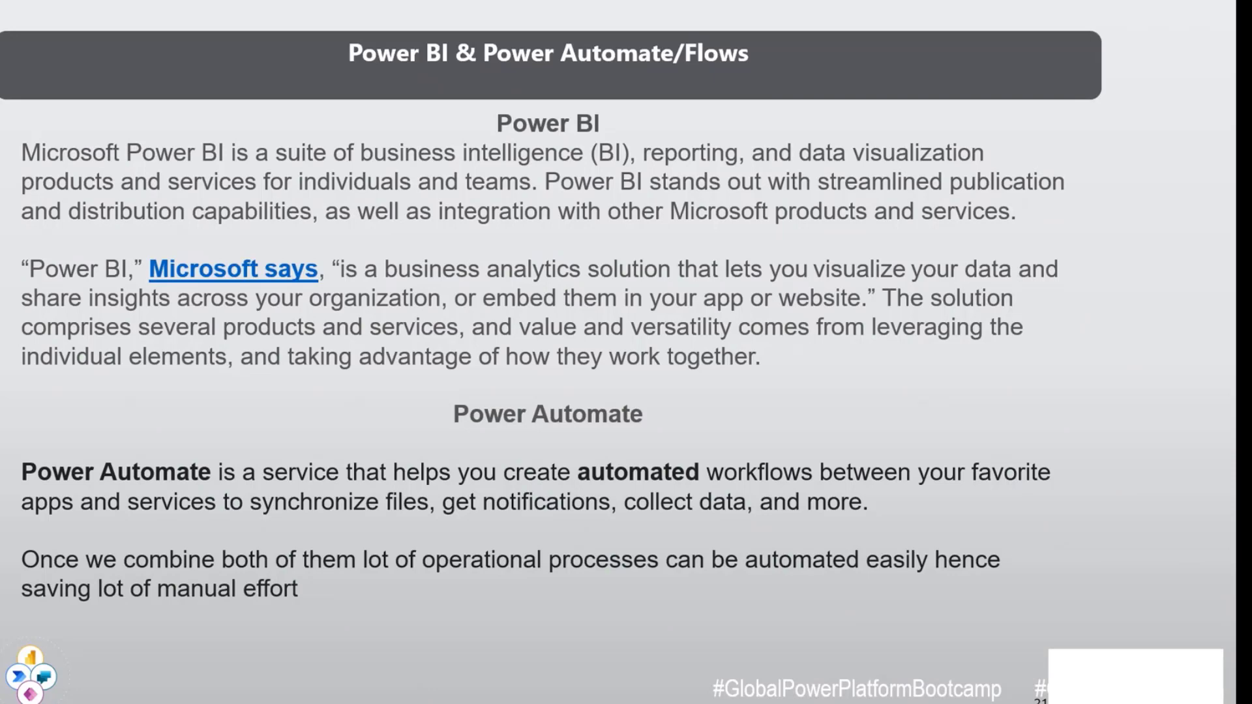
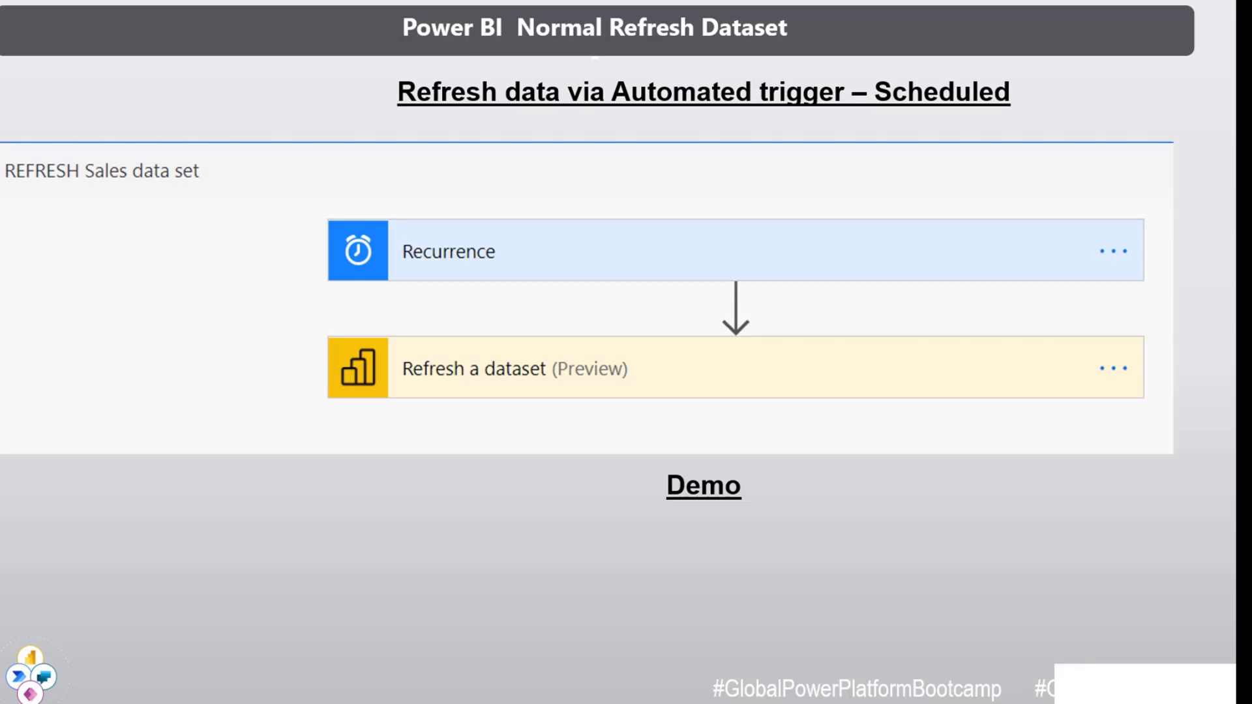
Step: Look through the detail pages of the open Power Automate flows and return to the Build Stream Data flow
key(alt+Tab)
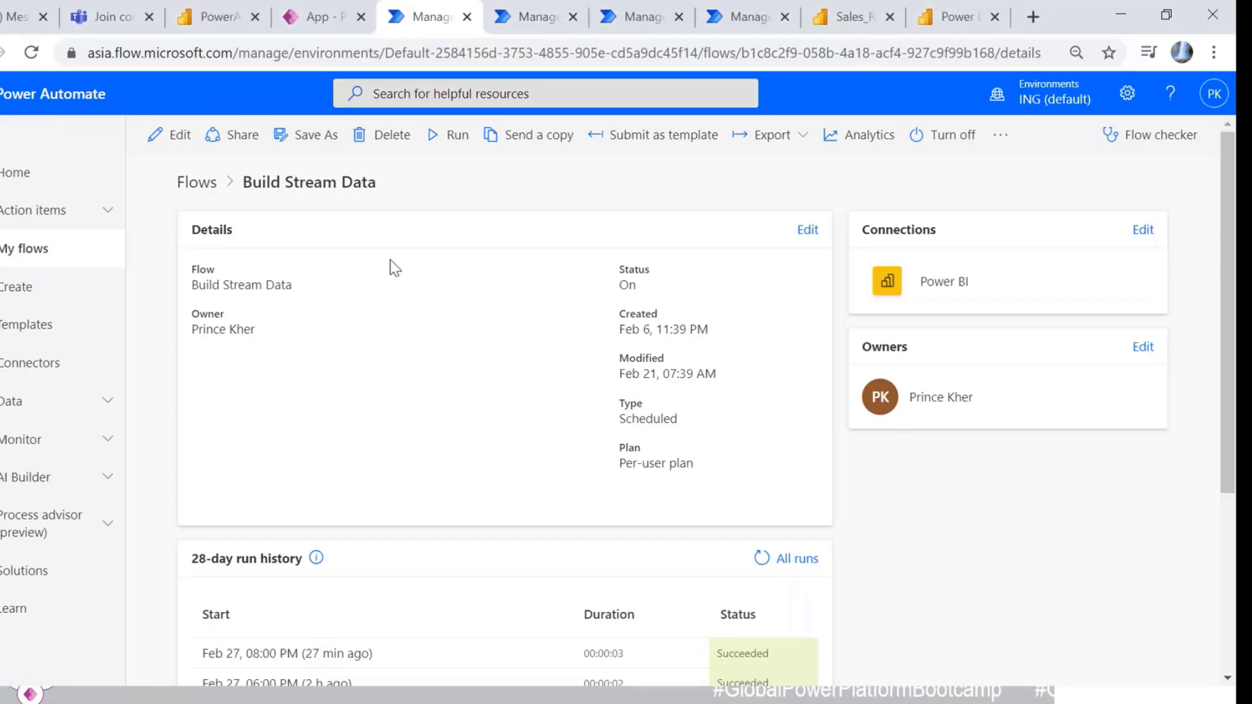
click(531, 19)
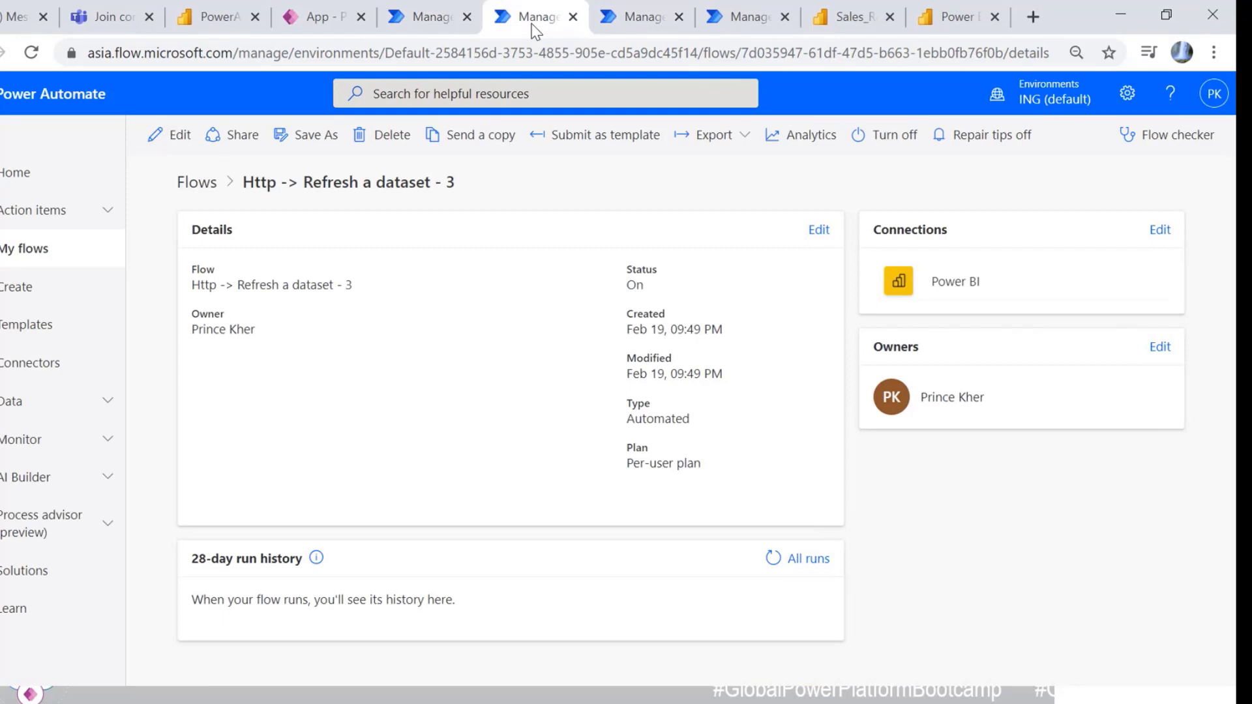
click(630, 19)
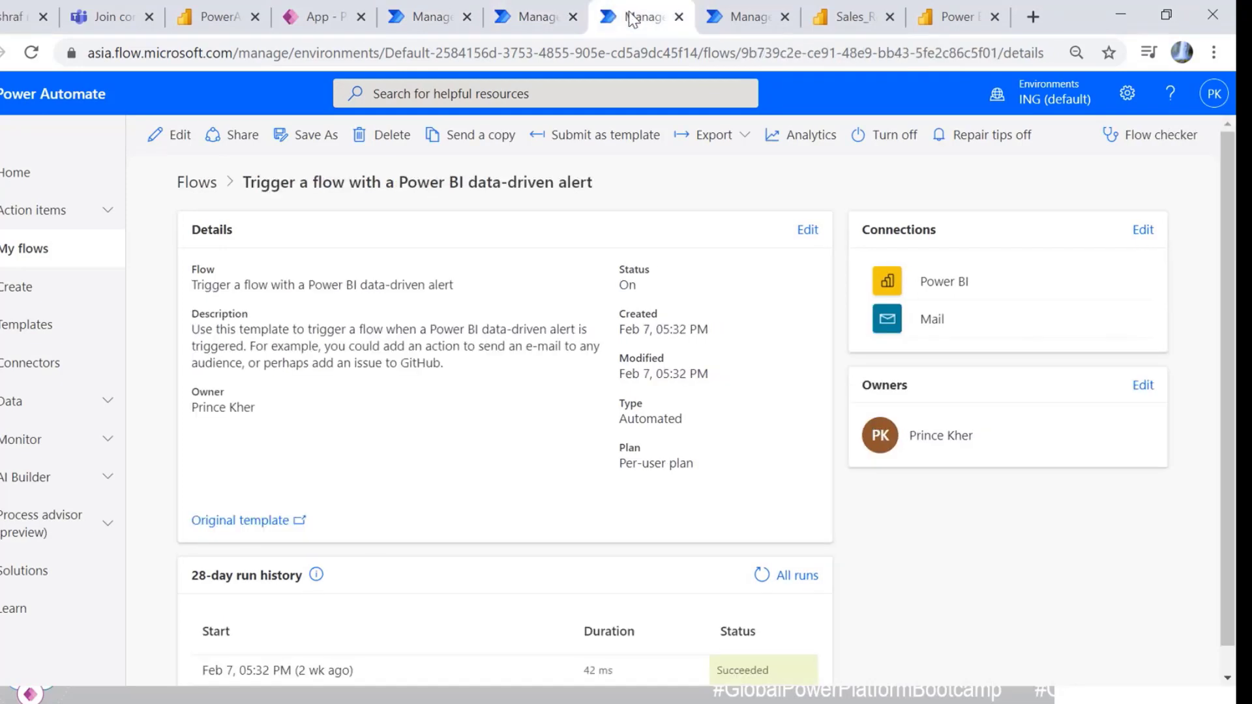
click(747, 20)
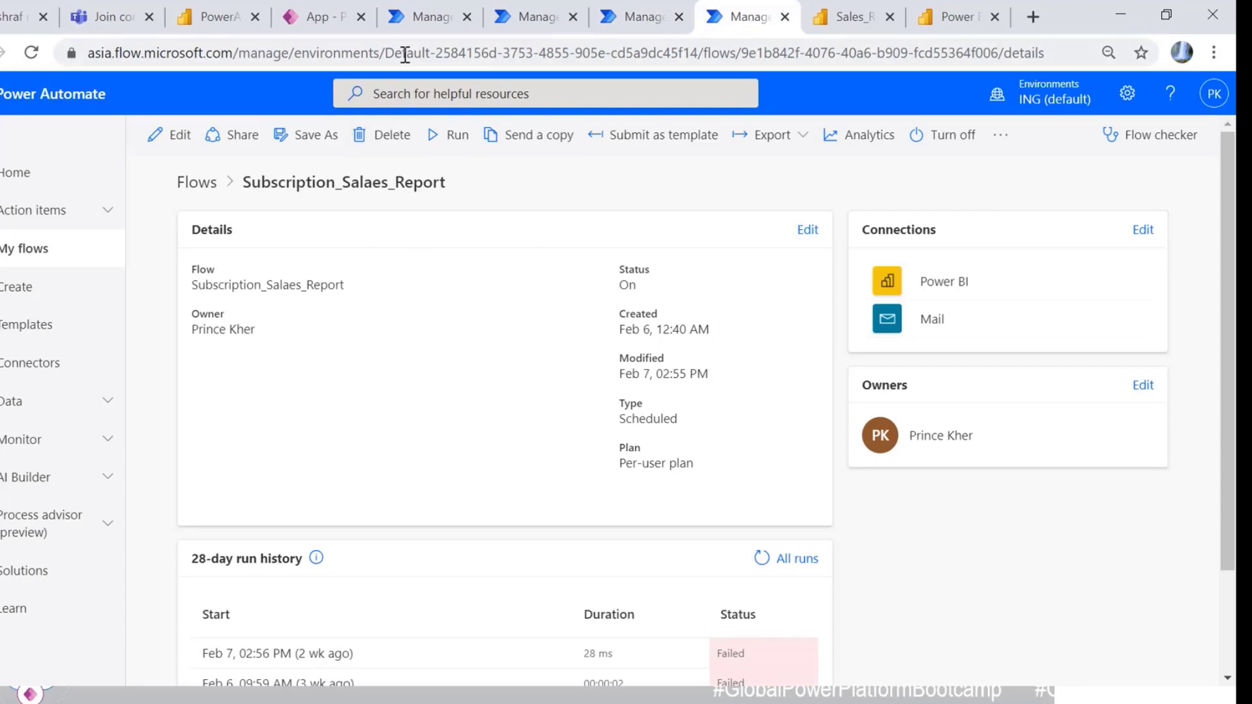
click(404, 19)
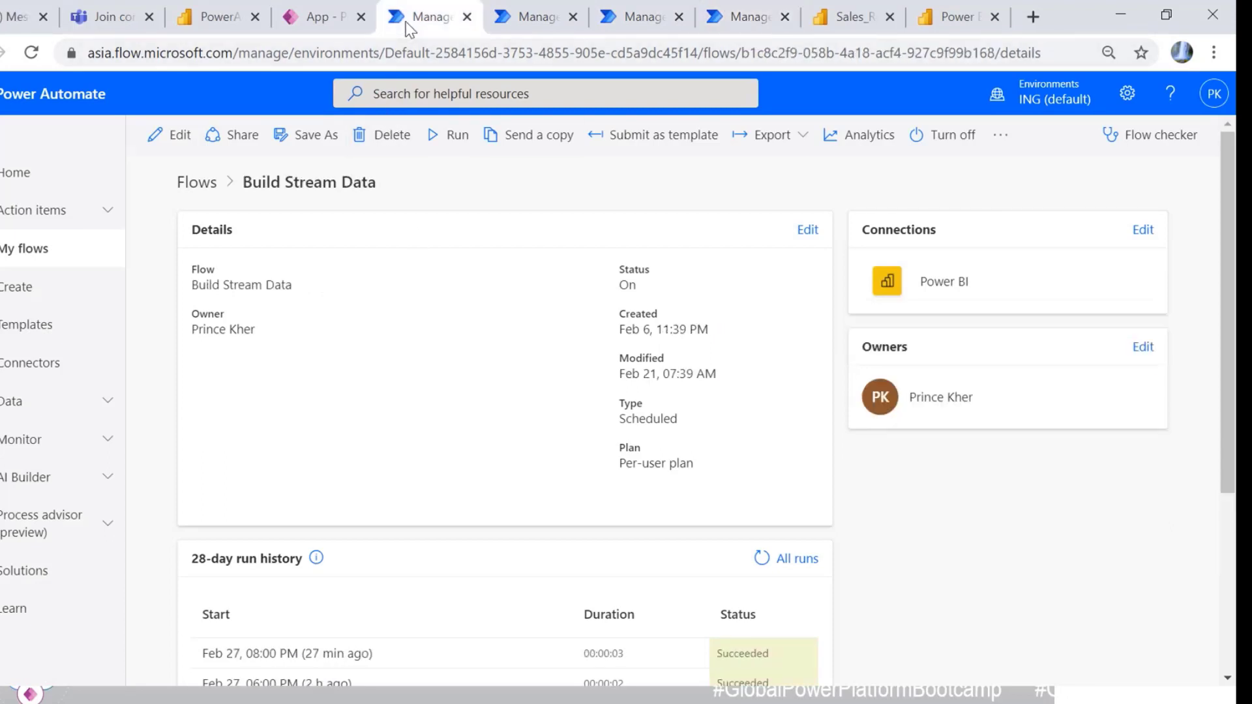
Step: Load flow.microsoft.com in a new browser tab and go to Power Automate's page for creating flows
click(1034, 16)
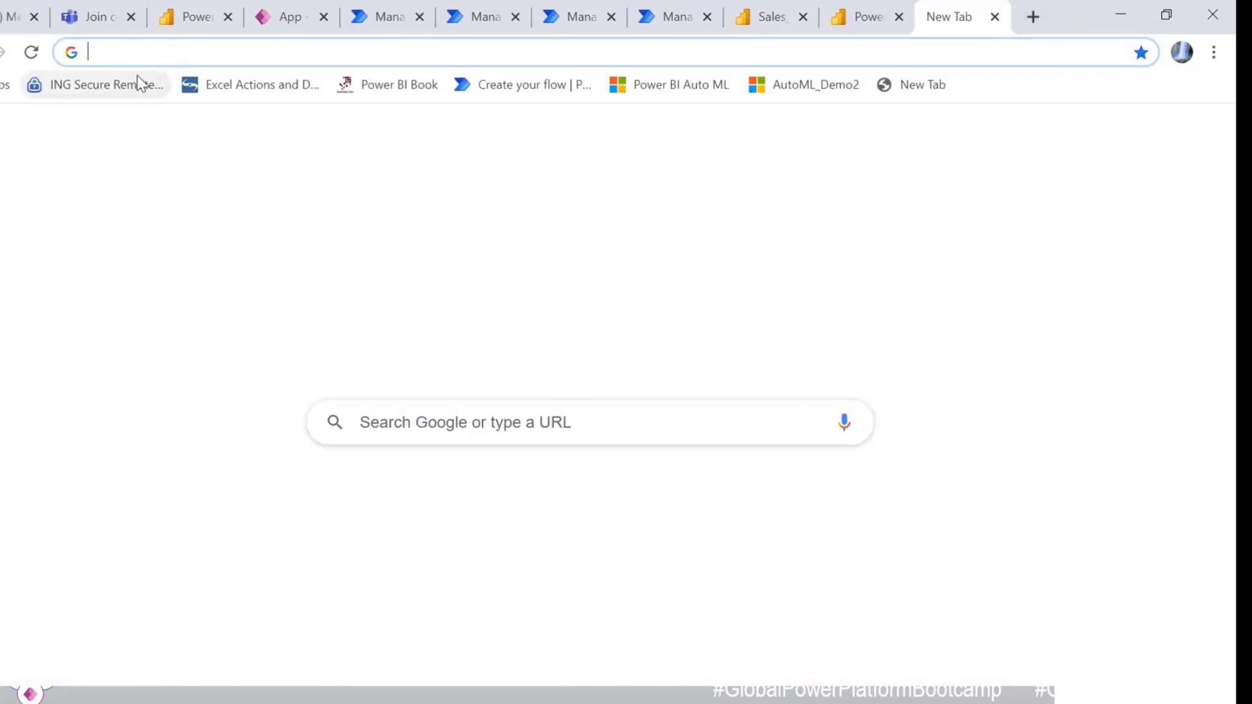
text(flow.microsoft.com)
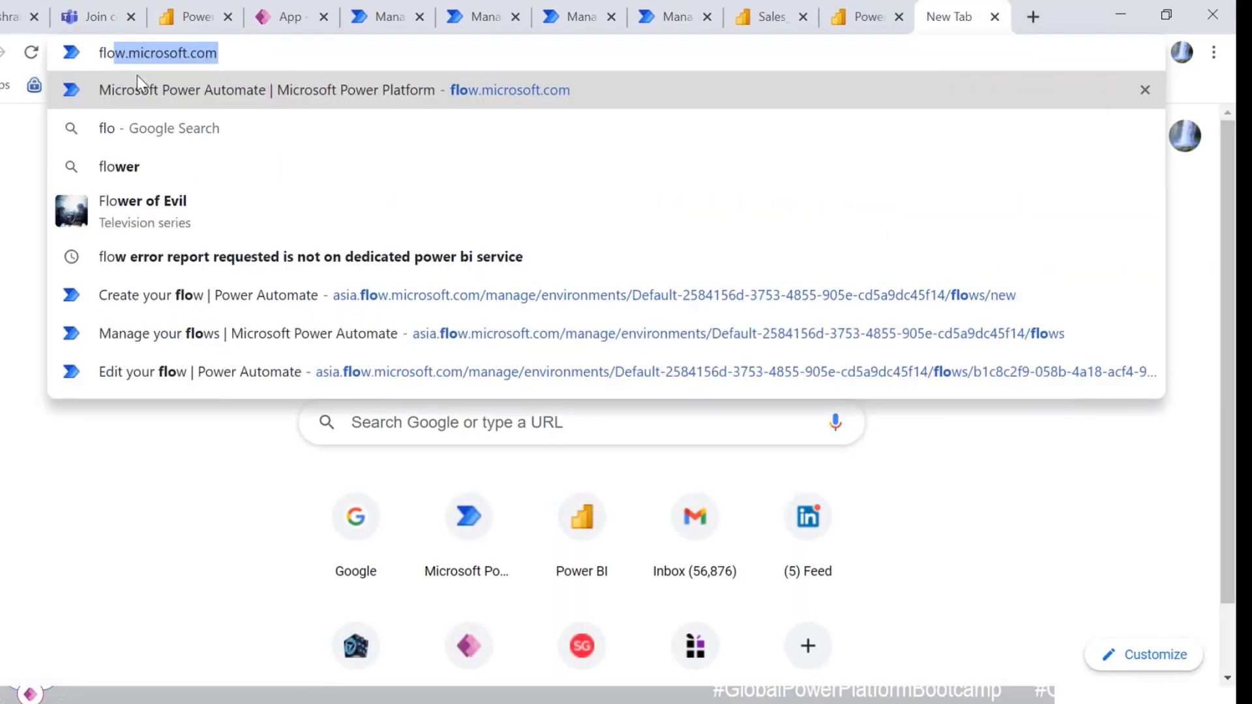
key(Return)
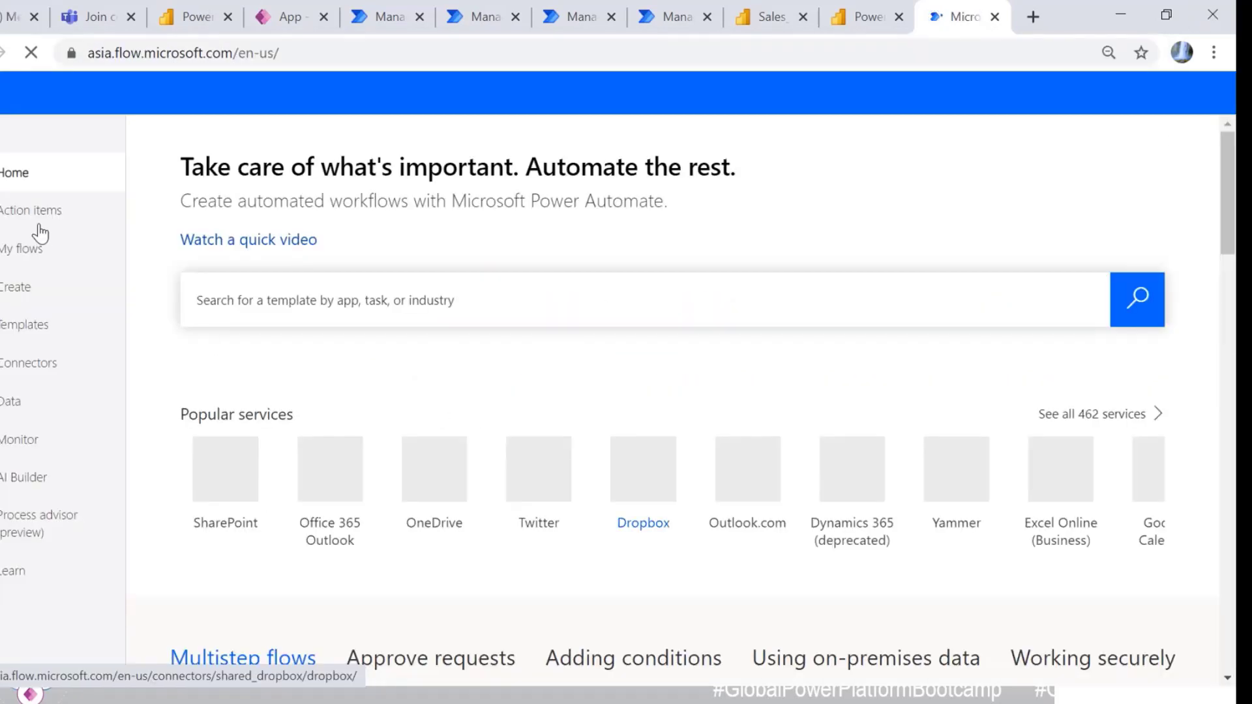
click(20, 251)
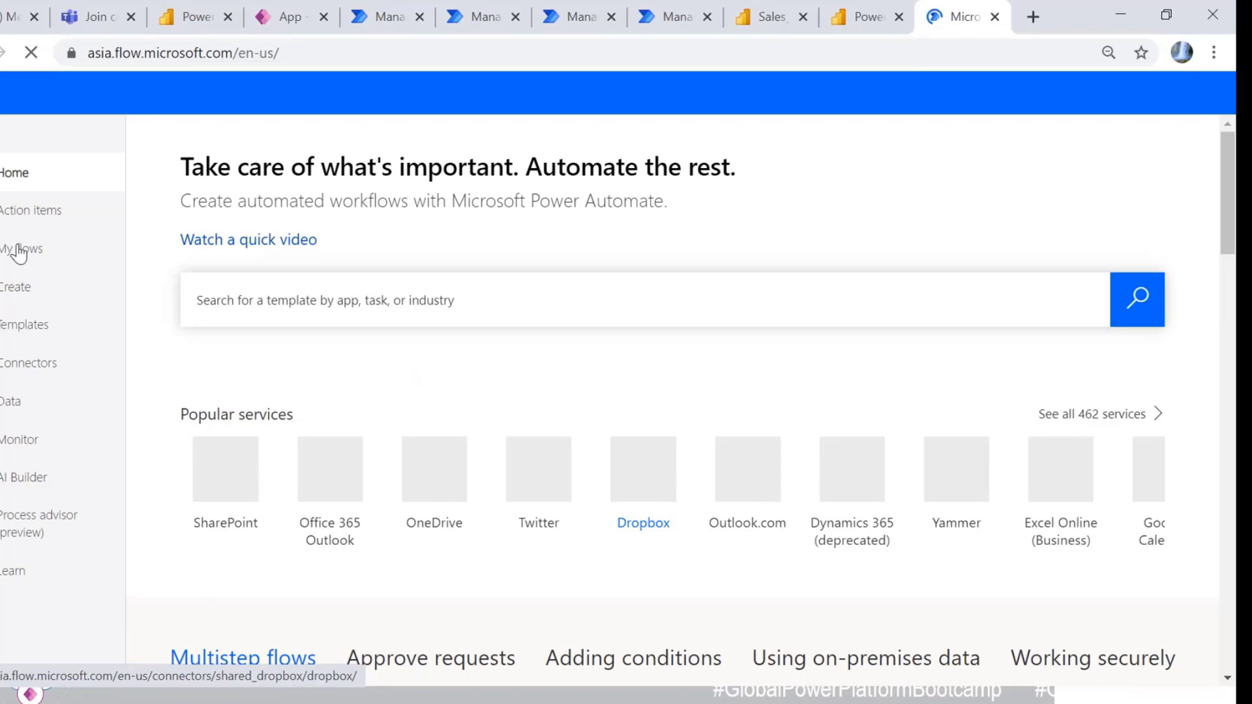
click(41, 288)
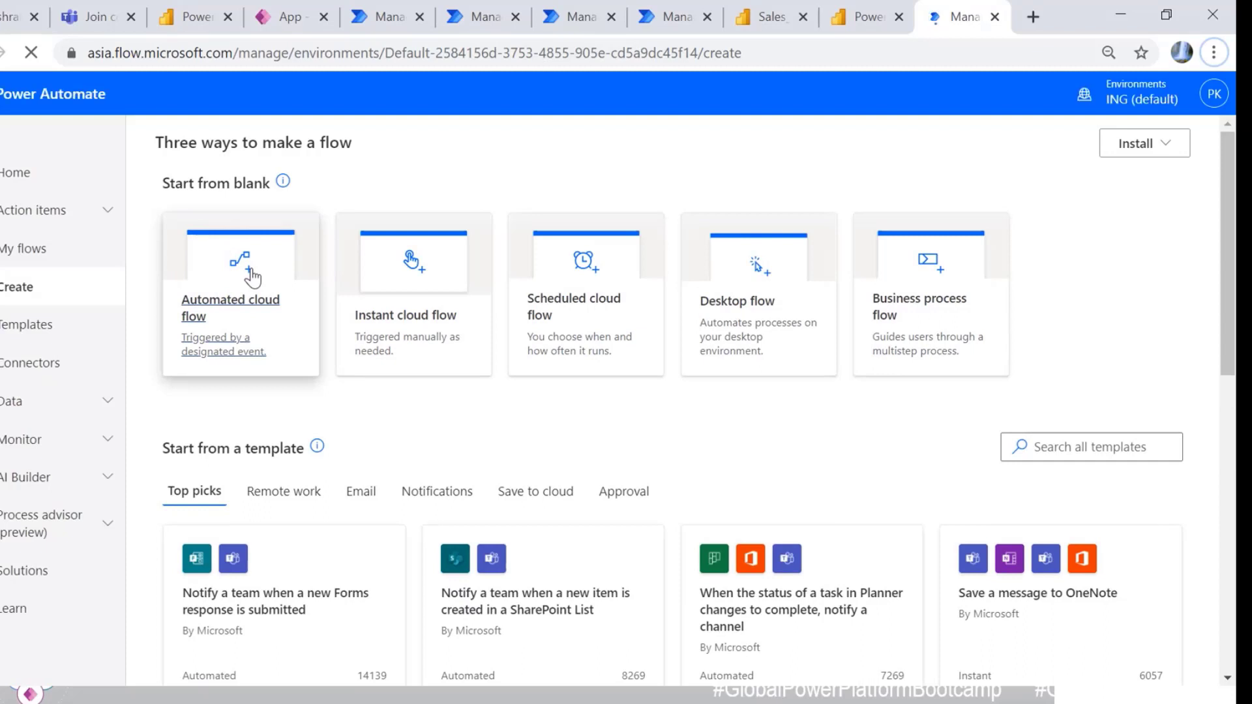
Step: Start an automated cloud flow from blank and enter Demo_Refresh as its name
click(253, 277)
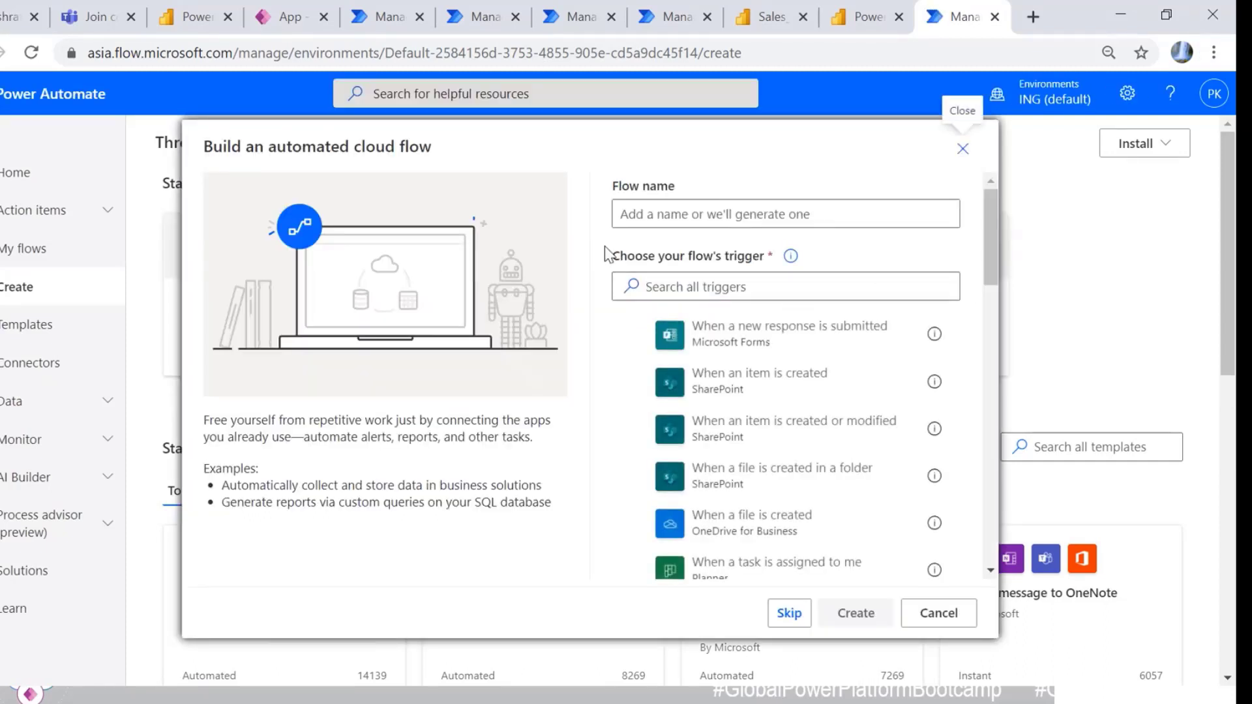
click(682, 214)
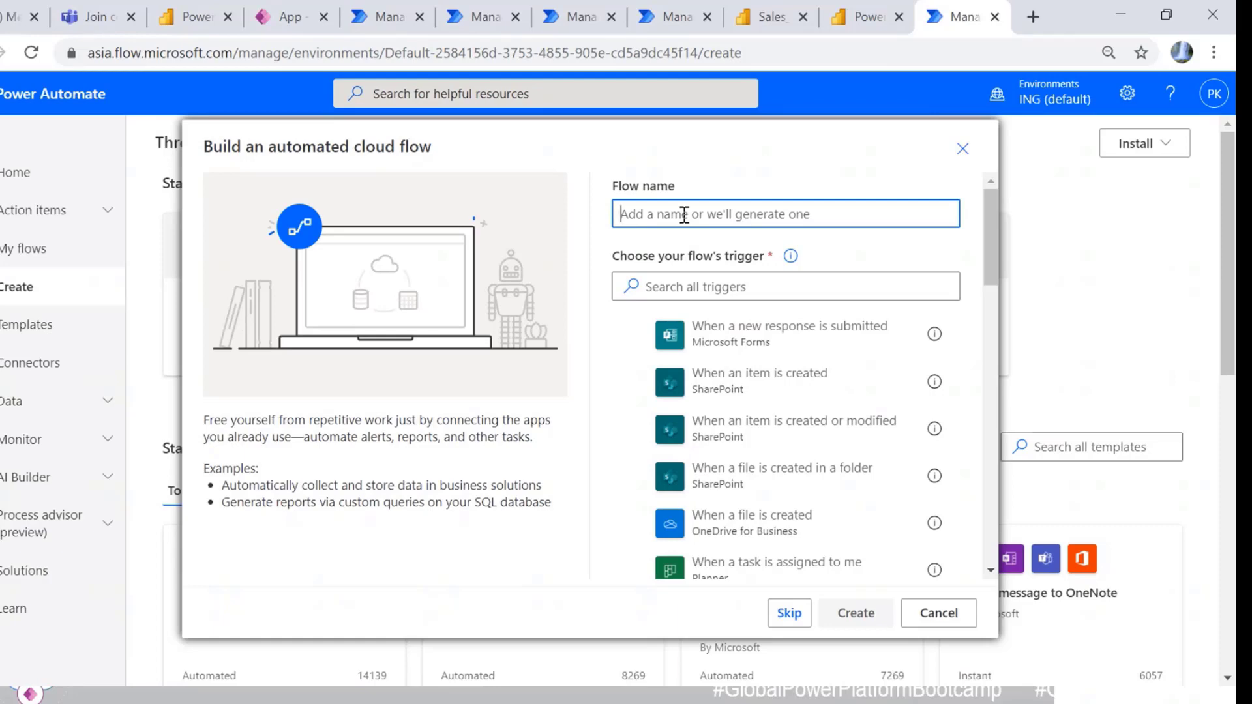
text(Demo_)
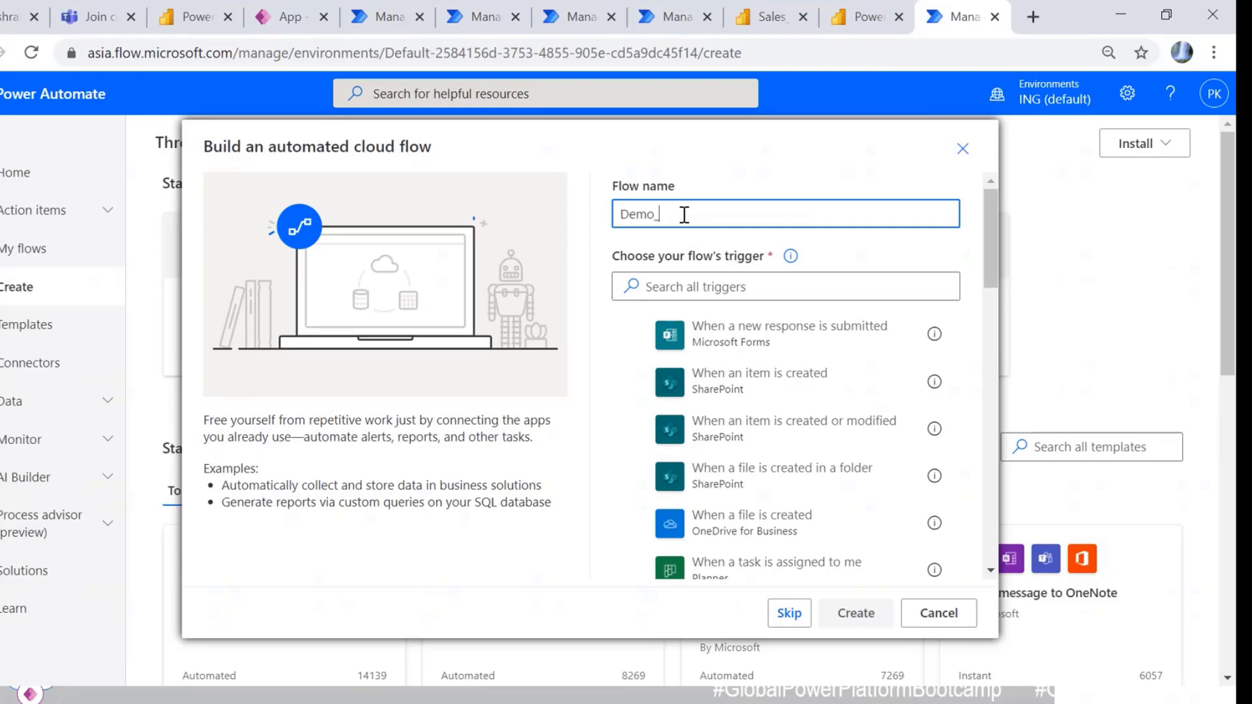
text(Refr)
text(es)
text(g)
text(h)
Step: Examine the available triggers for the automated flow, including the additional ones beyond the initial list
click(707, 285)
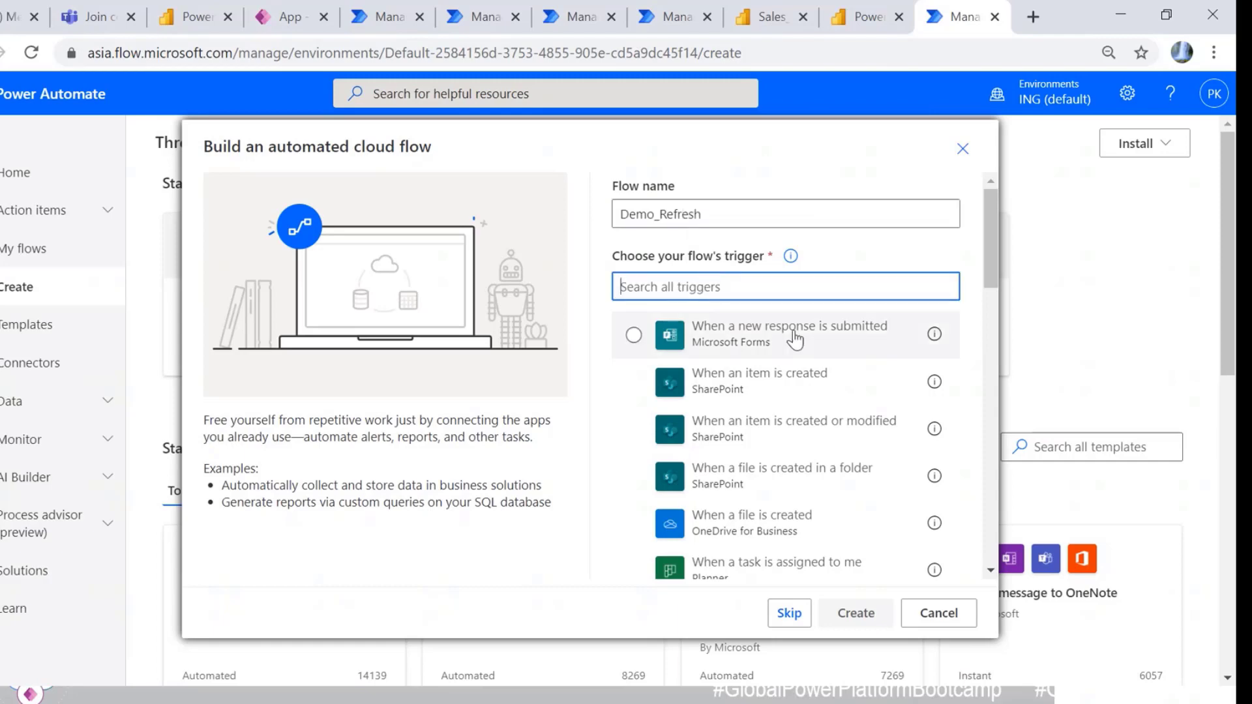
scroll(858, 347, down, 3)
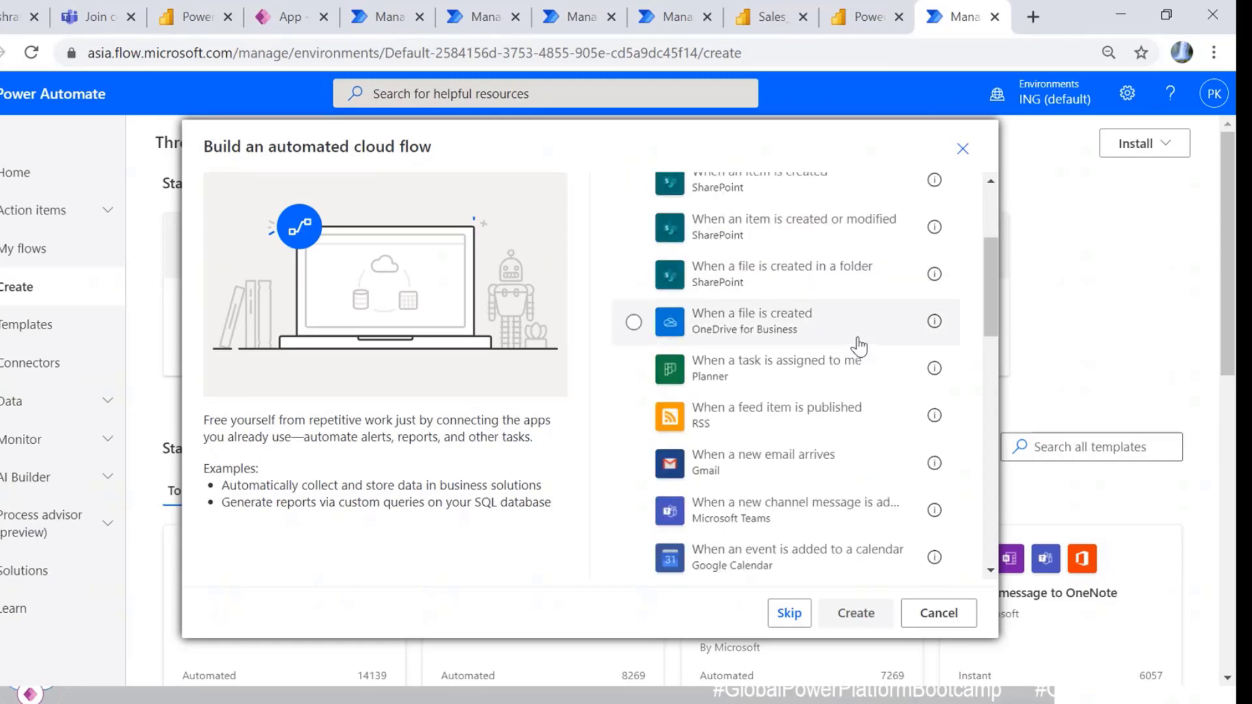
scroll(859, 347, down, 6)
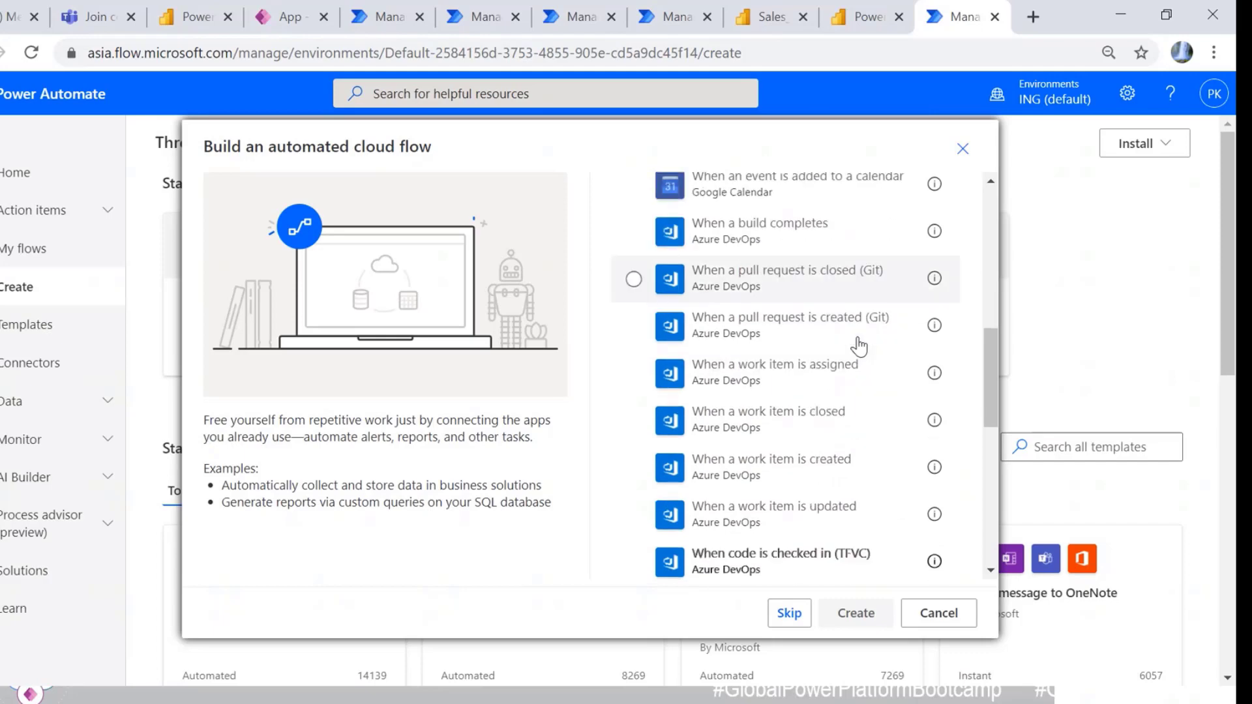
scroll(858, 345, down, 8)
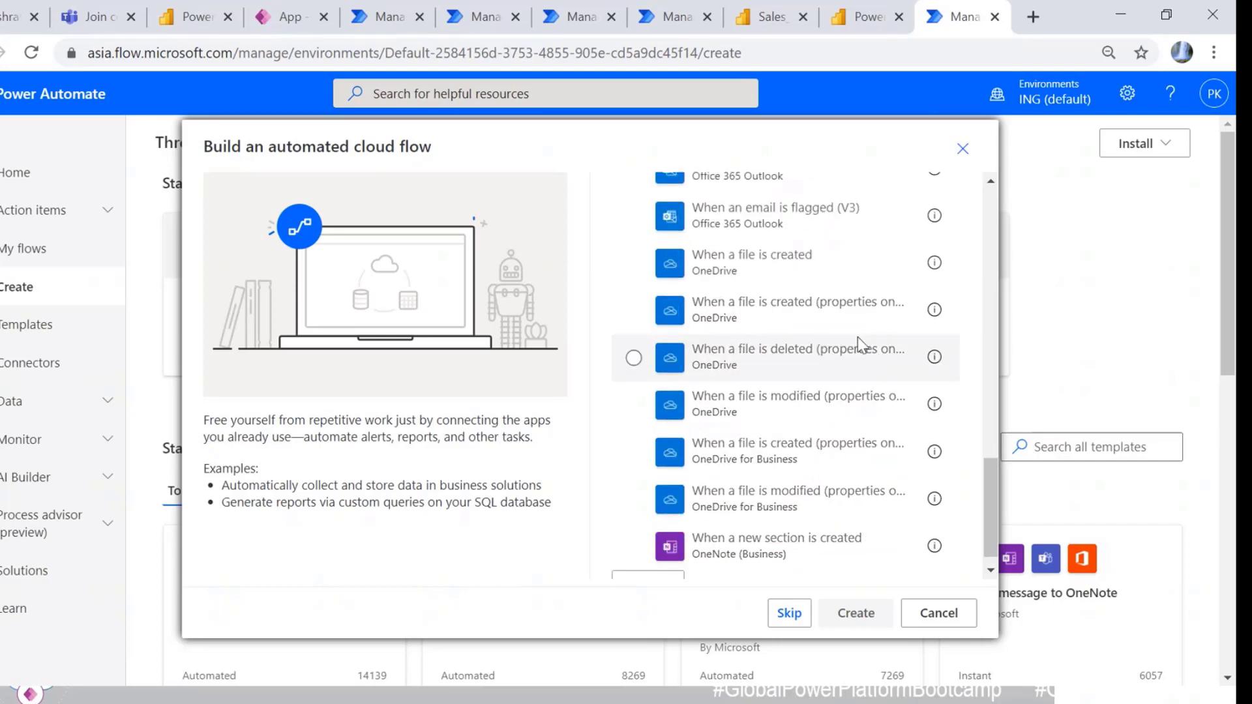
scroll(858, 337, down, 1)
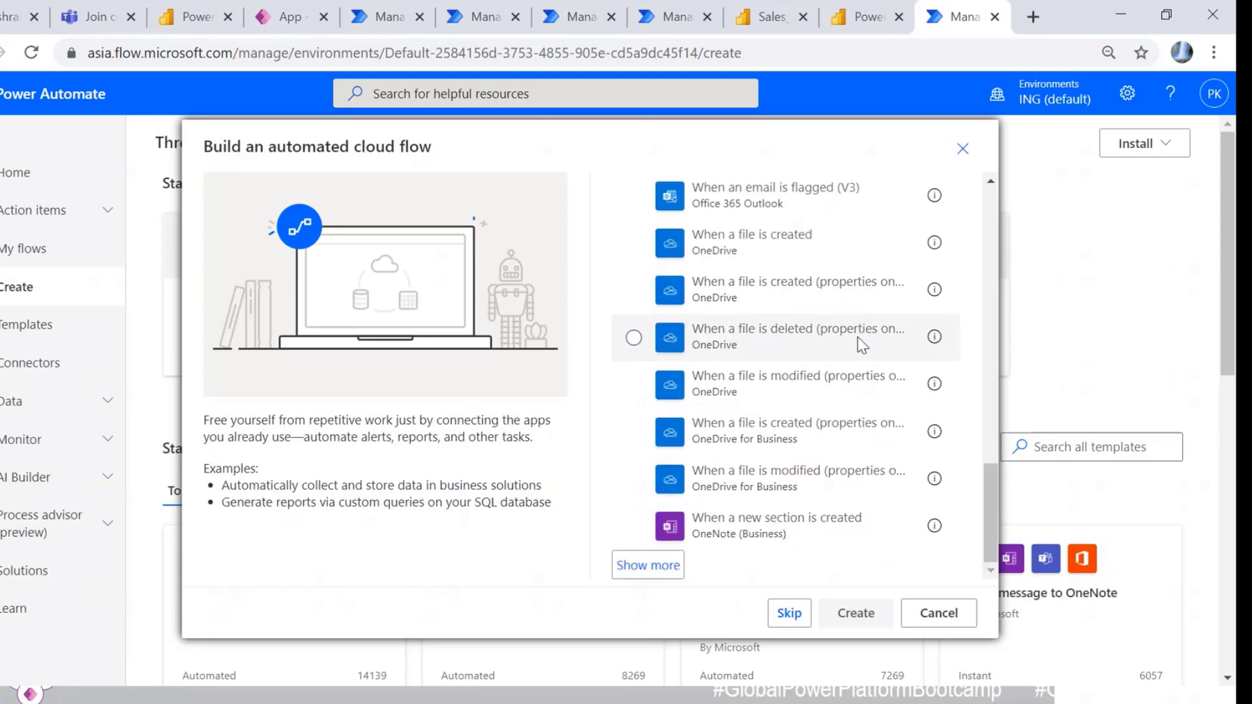
click(655, 566)
scroll(847, 453, down, 5)
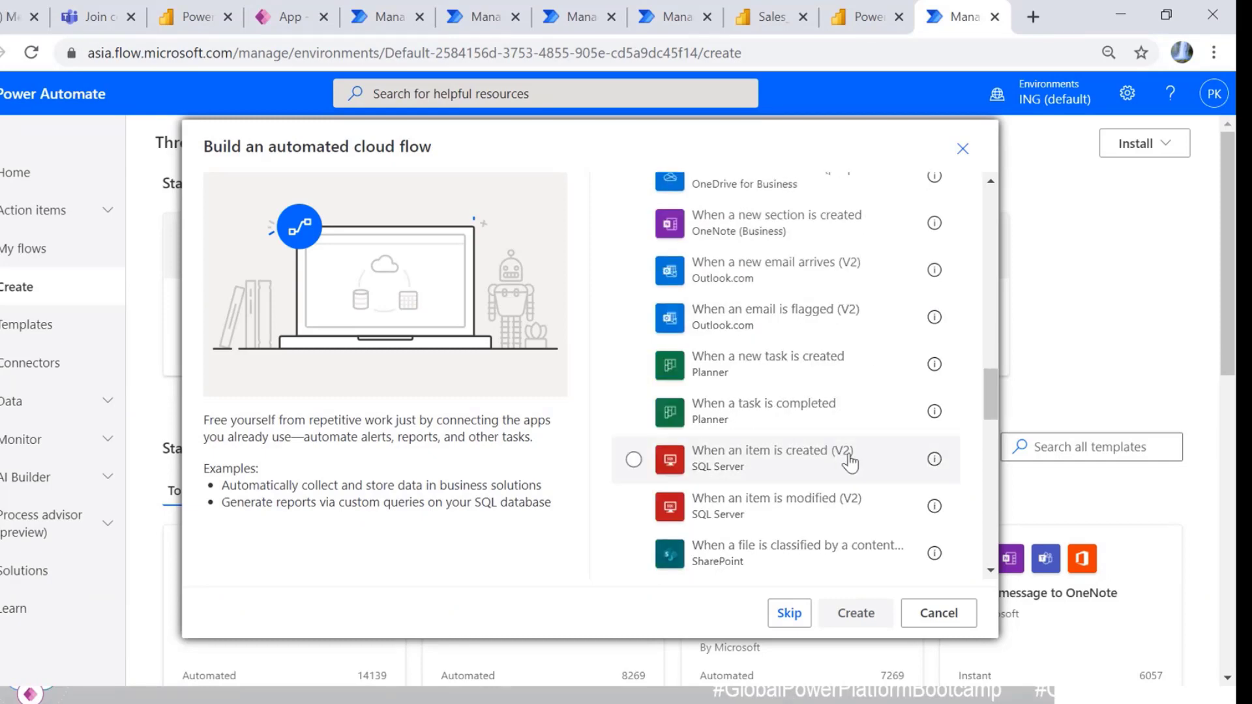
scroll(849, 463, down, 2)
scroll(850, 463, up, 15)
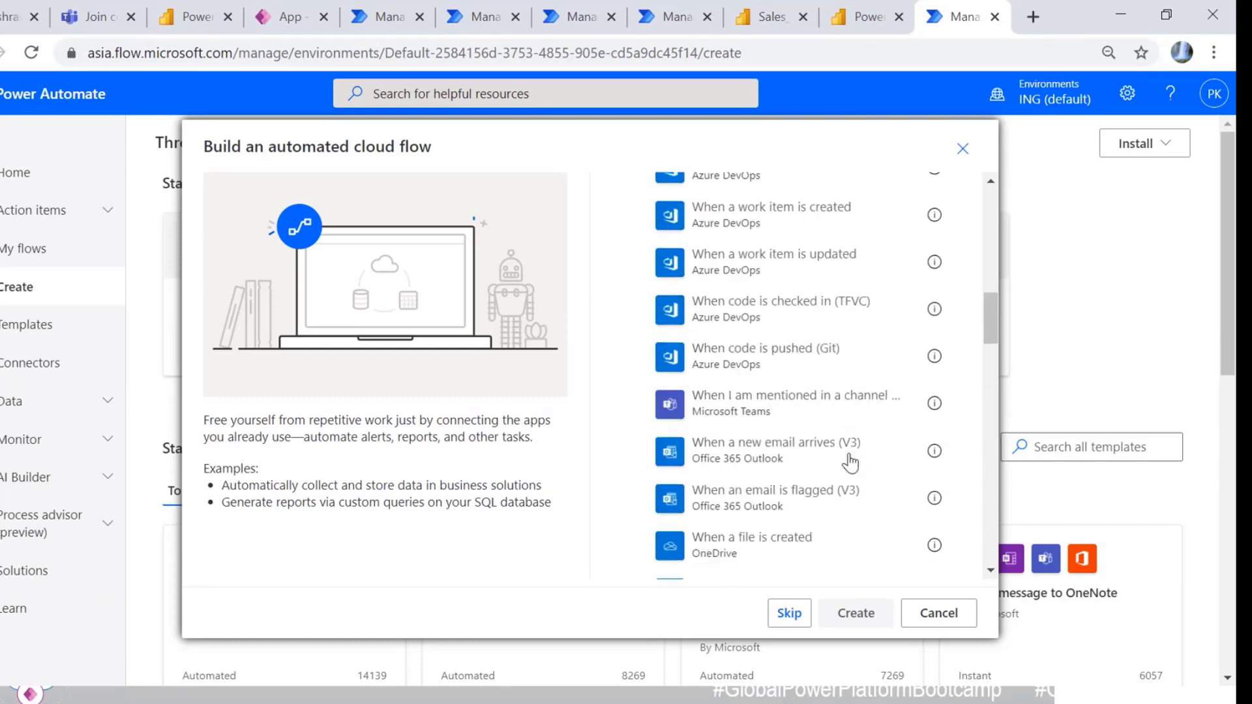
Step: Search the flow triggers for "manual"
click(711, 285)
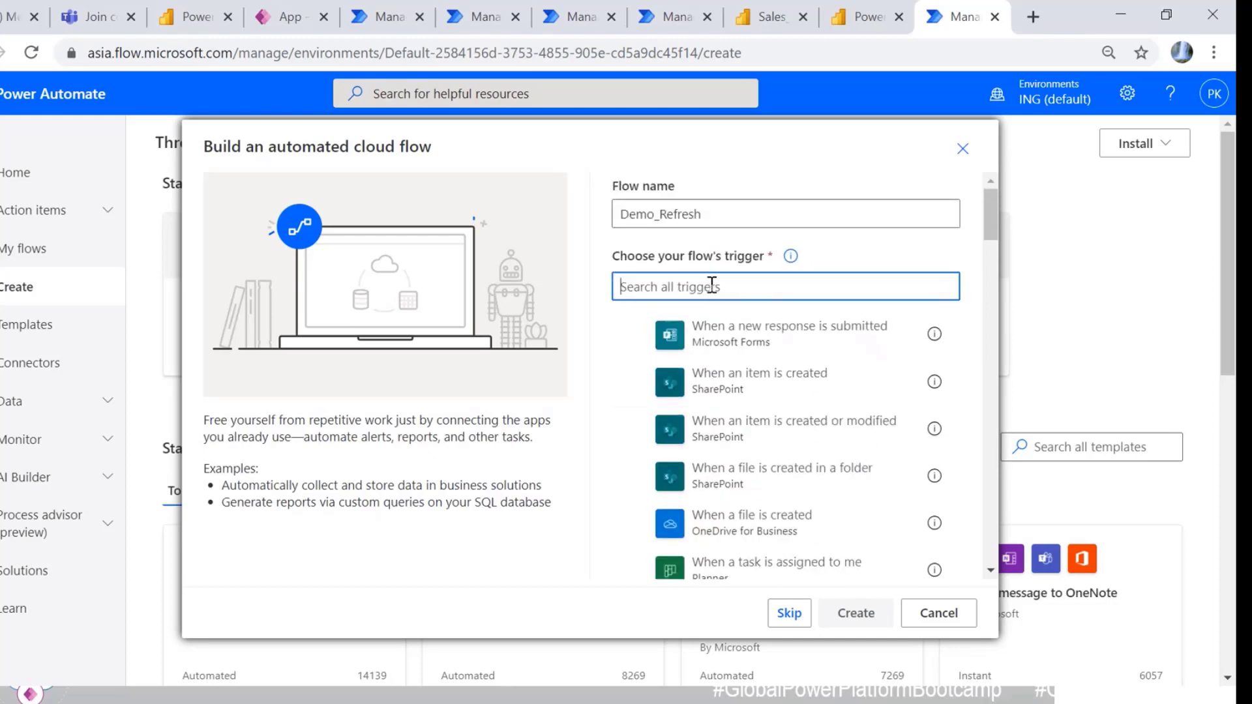
text(manua)
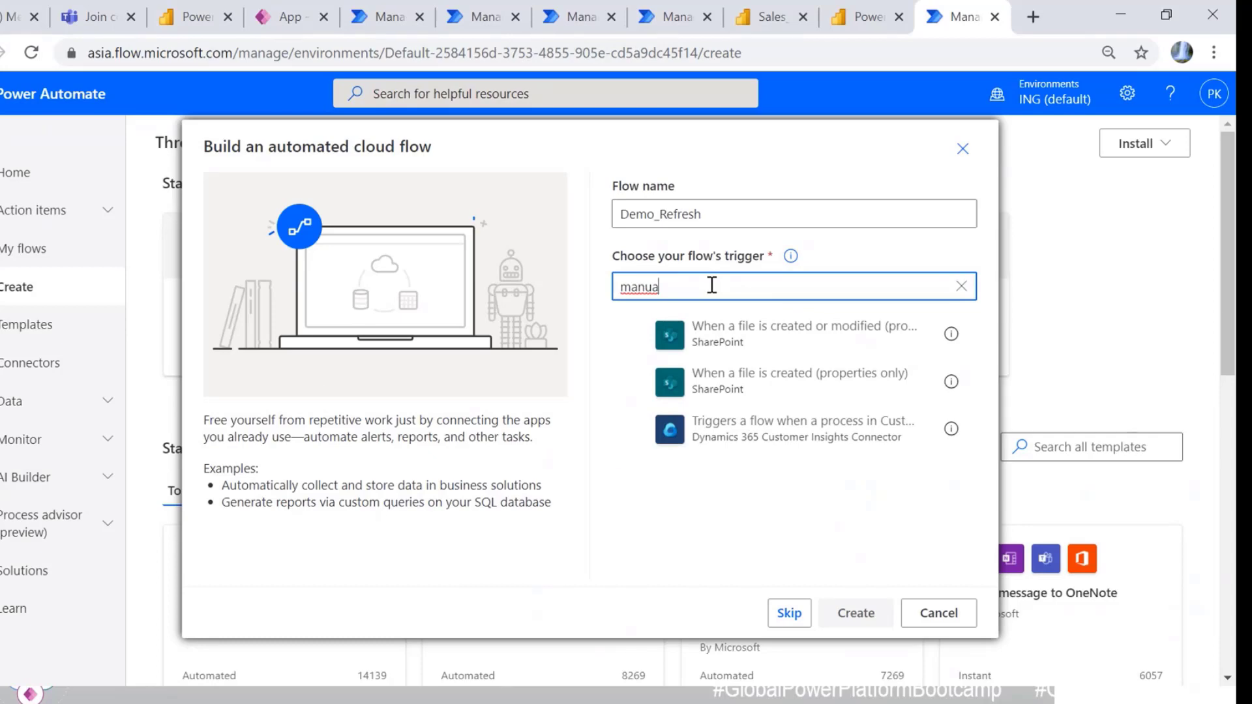
text(l)
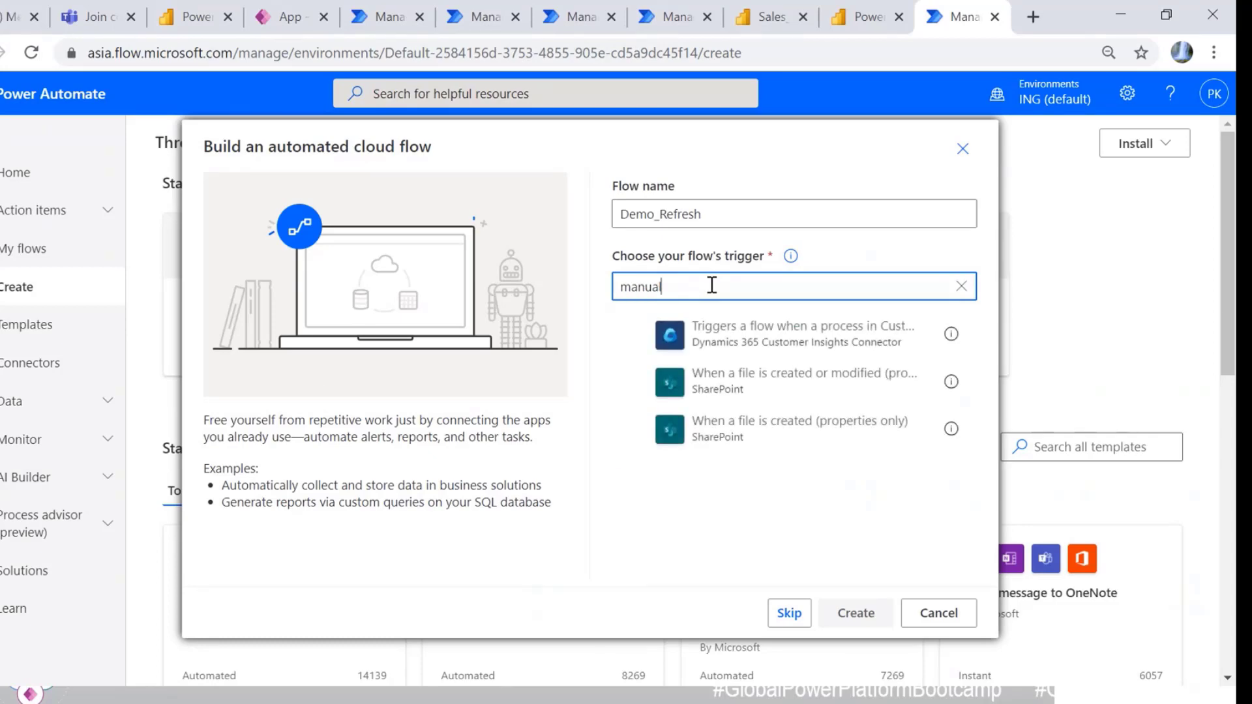
Step: Skip choosing a trigger in the setup dialog and examine the full list of available triggers for the untitled flow
click(786, 614)
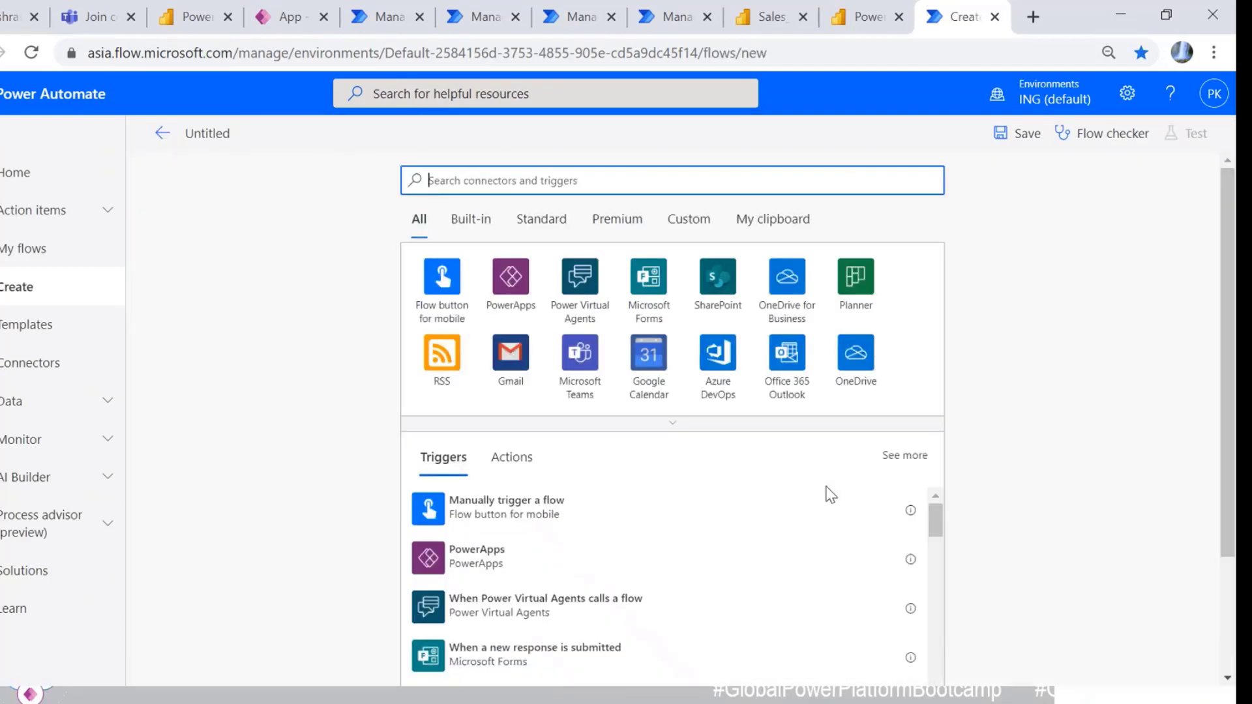
scroll(830, 494, down, 3)
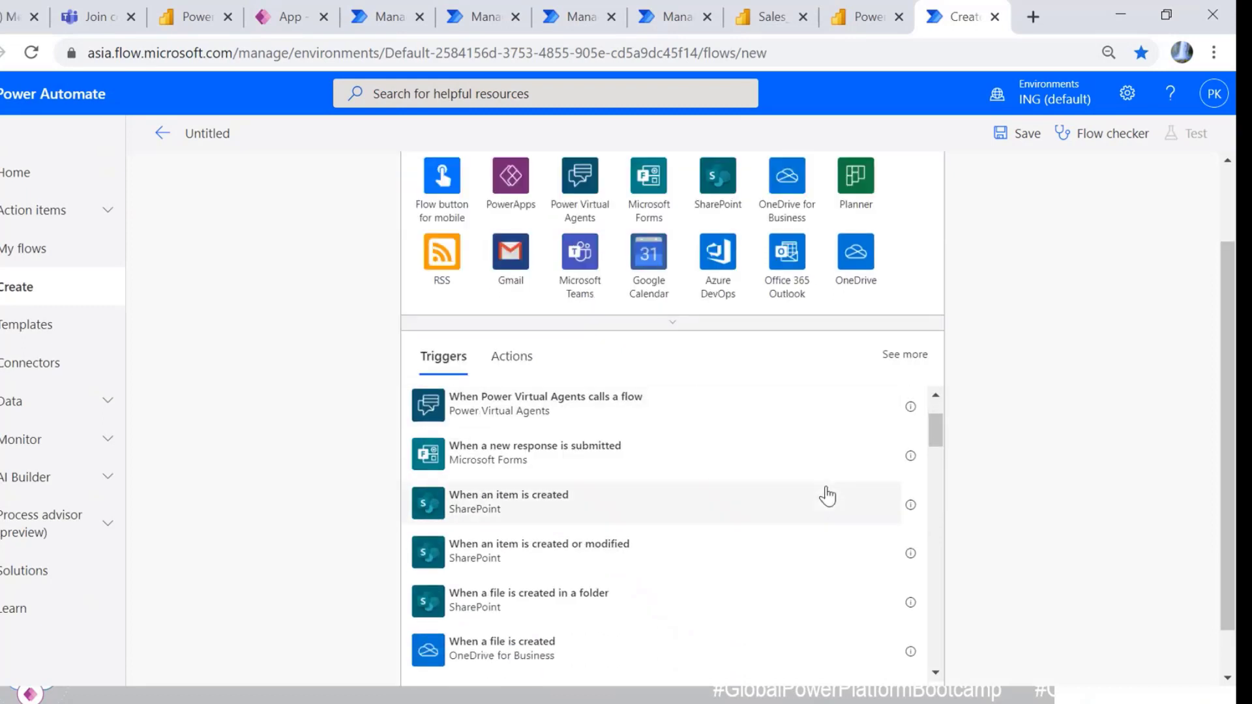
scroll(826, 495, down, 2)
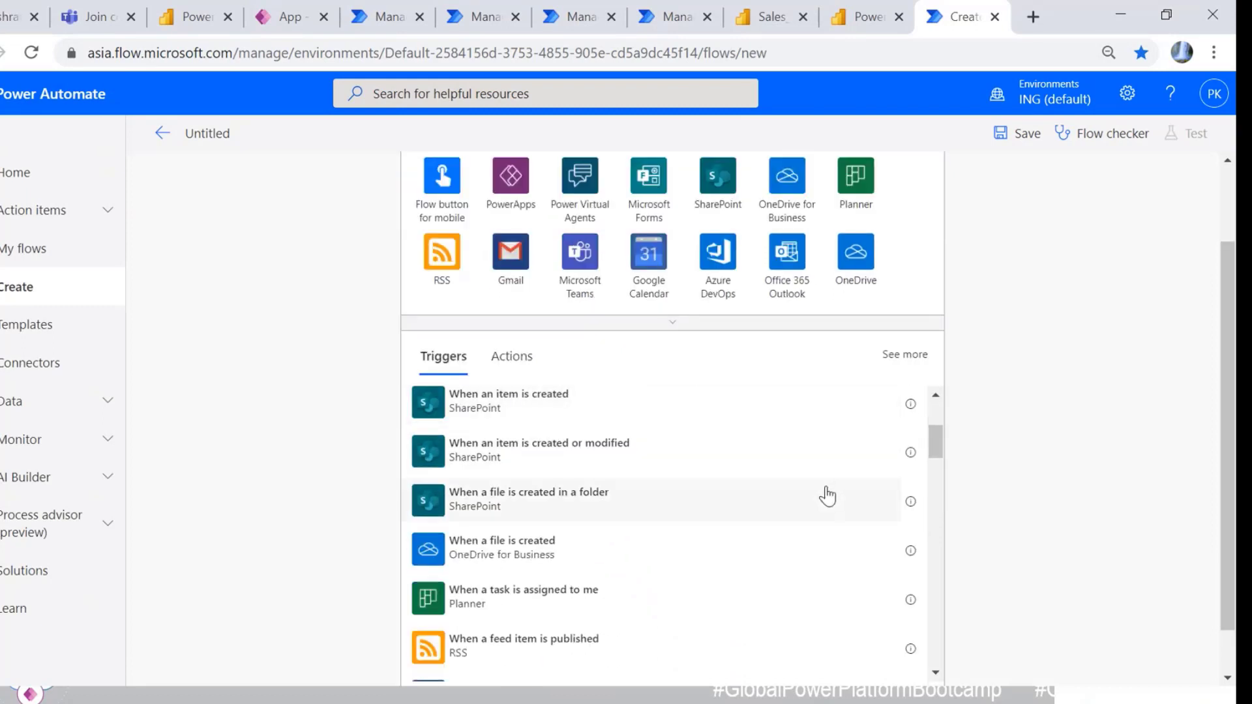
scroll(827, 495, down, 5)
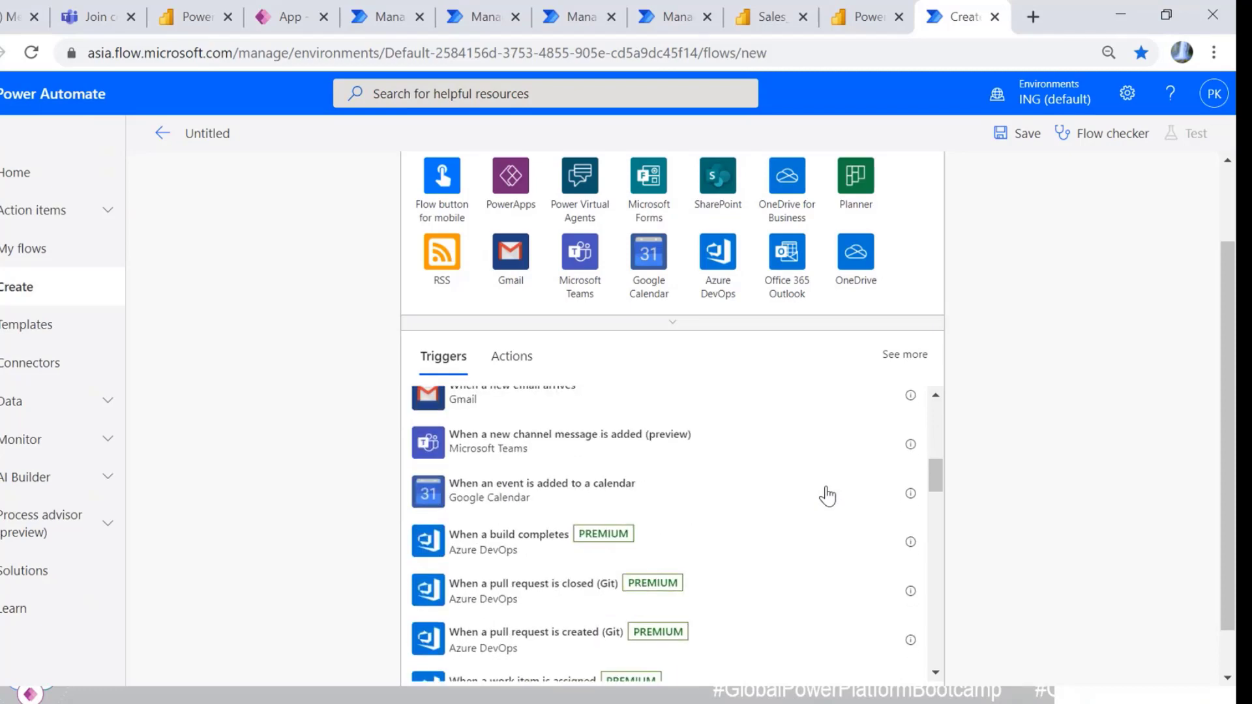
scroll(828, 496, down, 10)
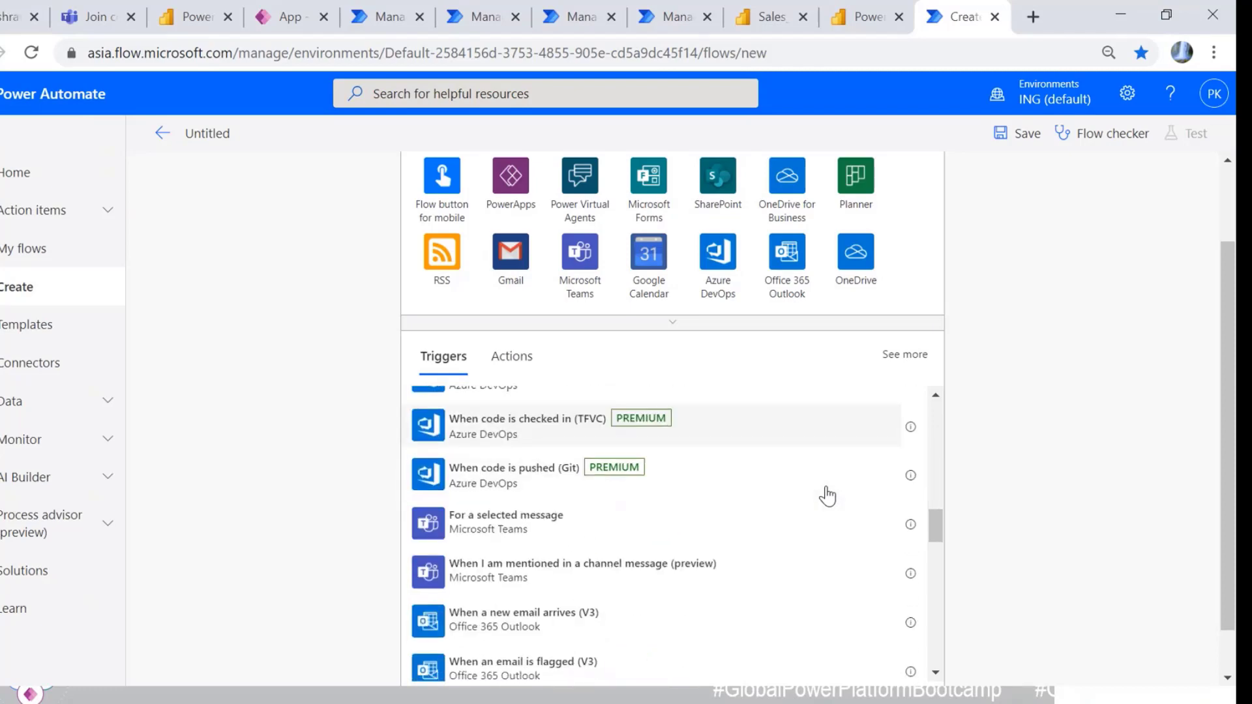
scroll(828, 496, down, 4)
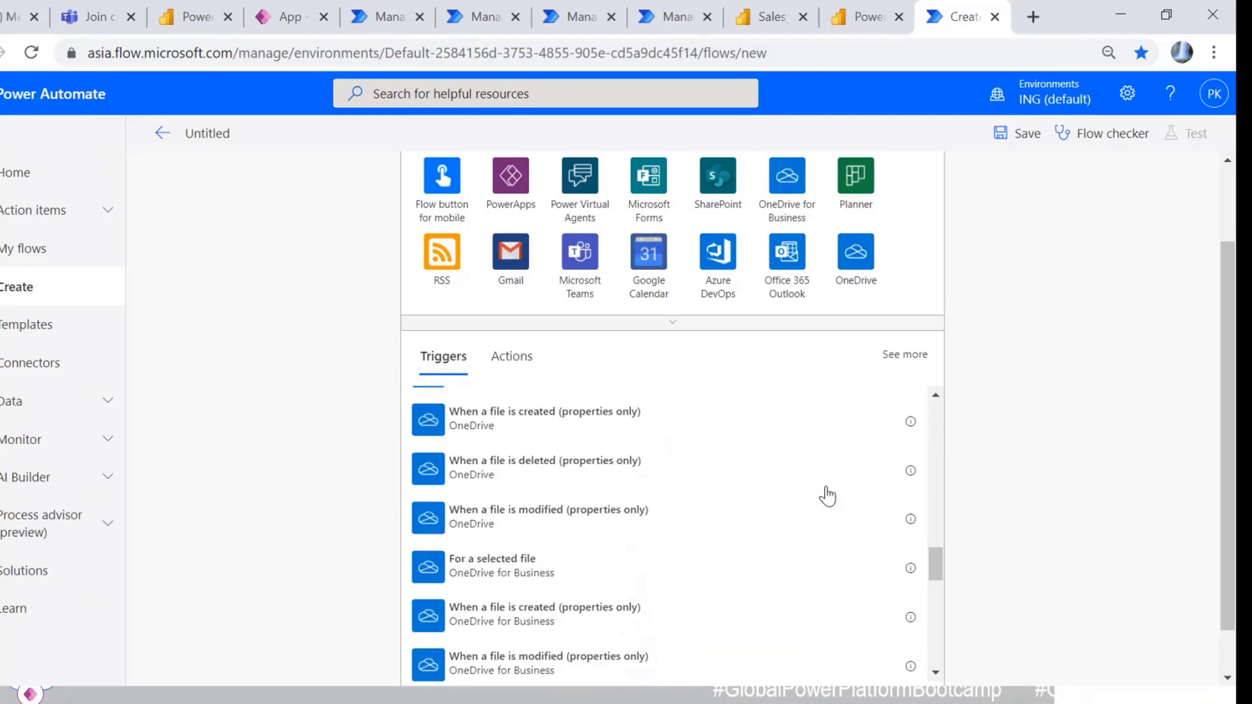
scroll(827, 496, down, 7)
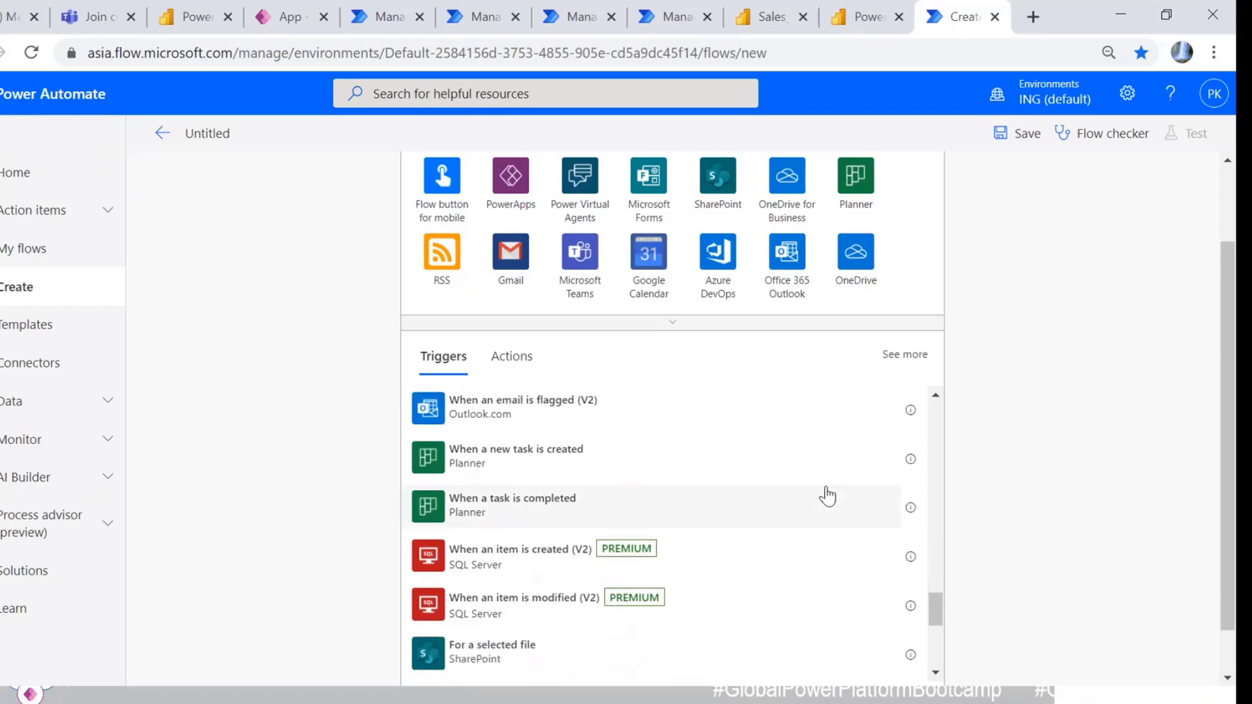
scroll(827, 495, down, 2)
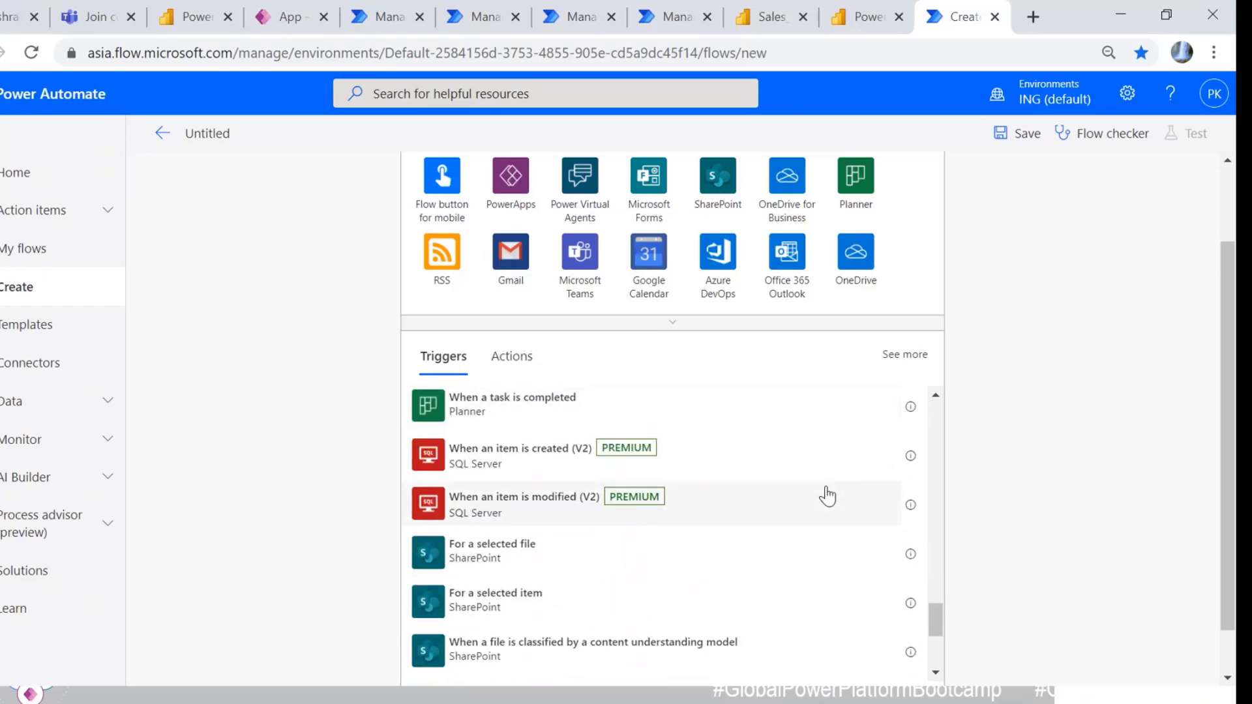
scroll(827, 495, down, 5)
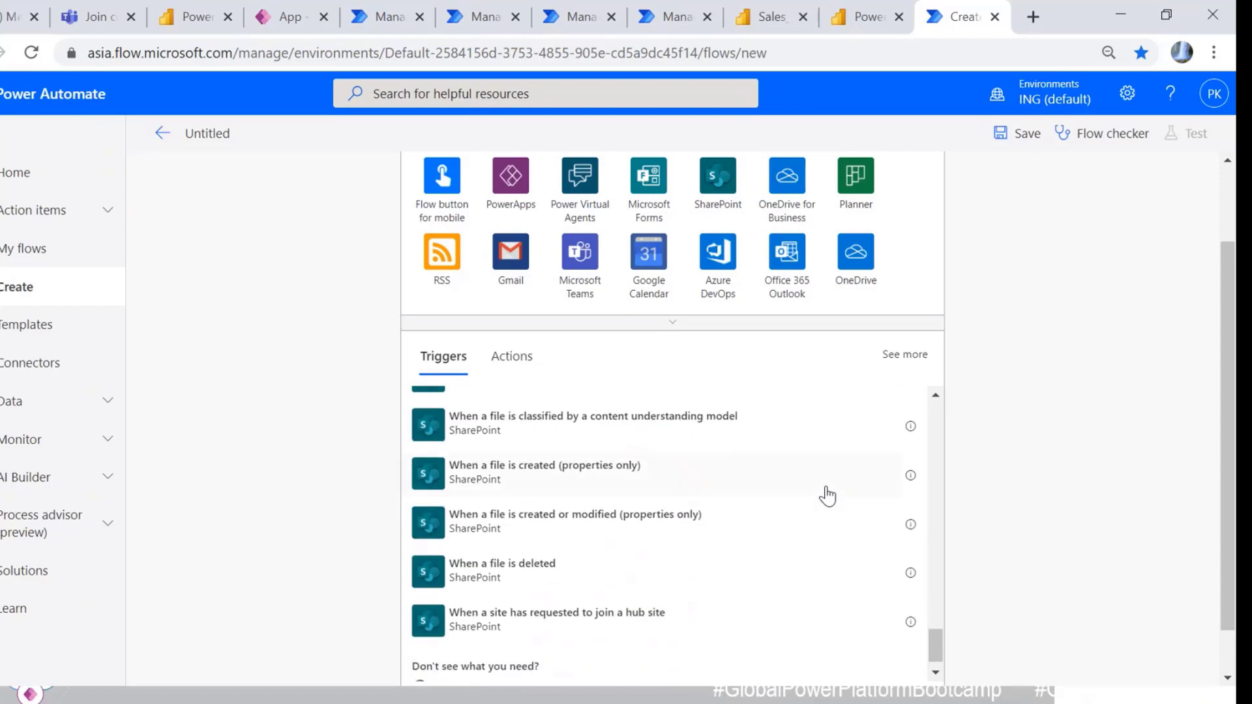
scroll(828, 495, up, 10)
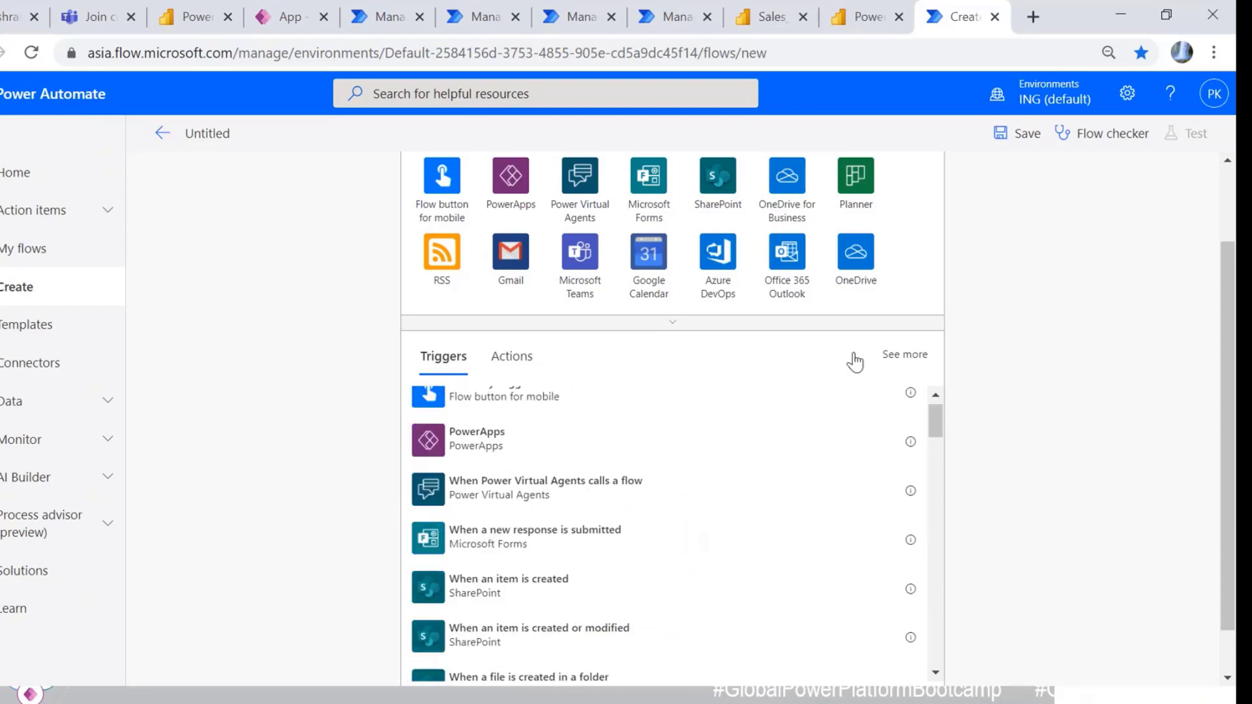
Step: Leave the untitled flow without saving and open the existing flow REFRESH Sales data set for editing
click(32, 249)
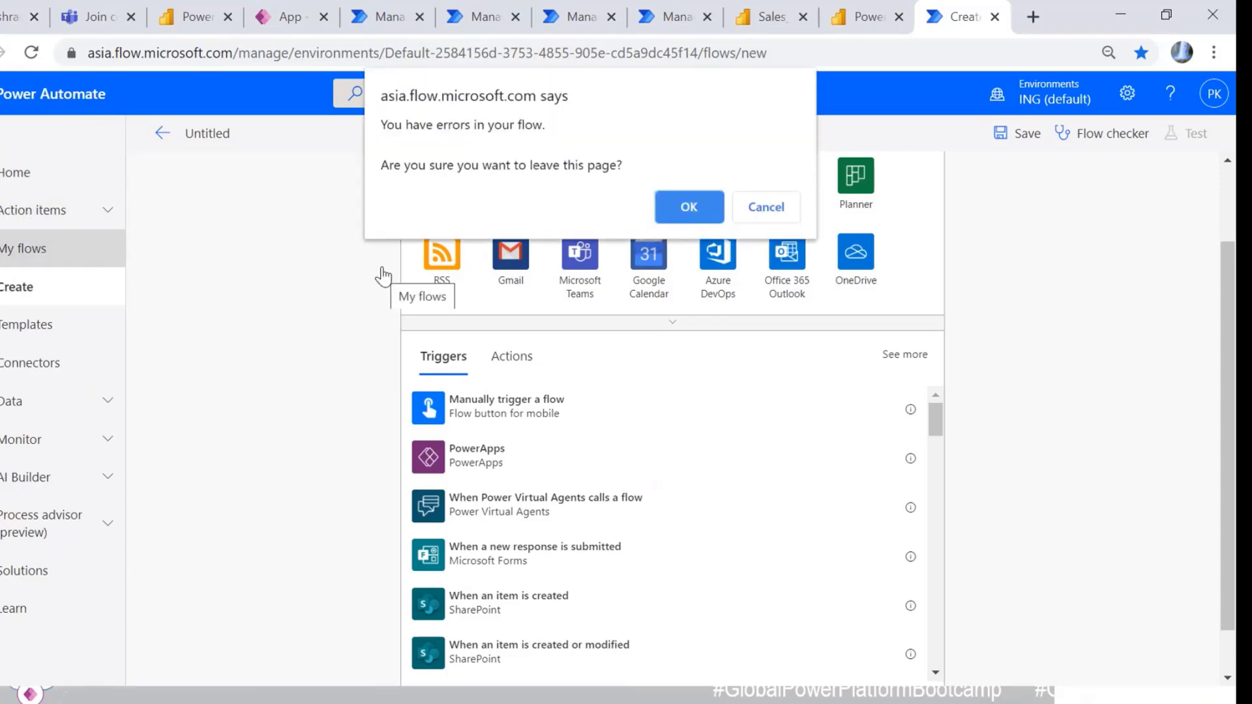
click(709, 213)
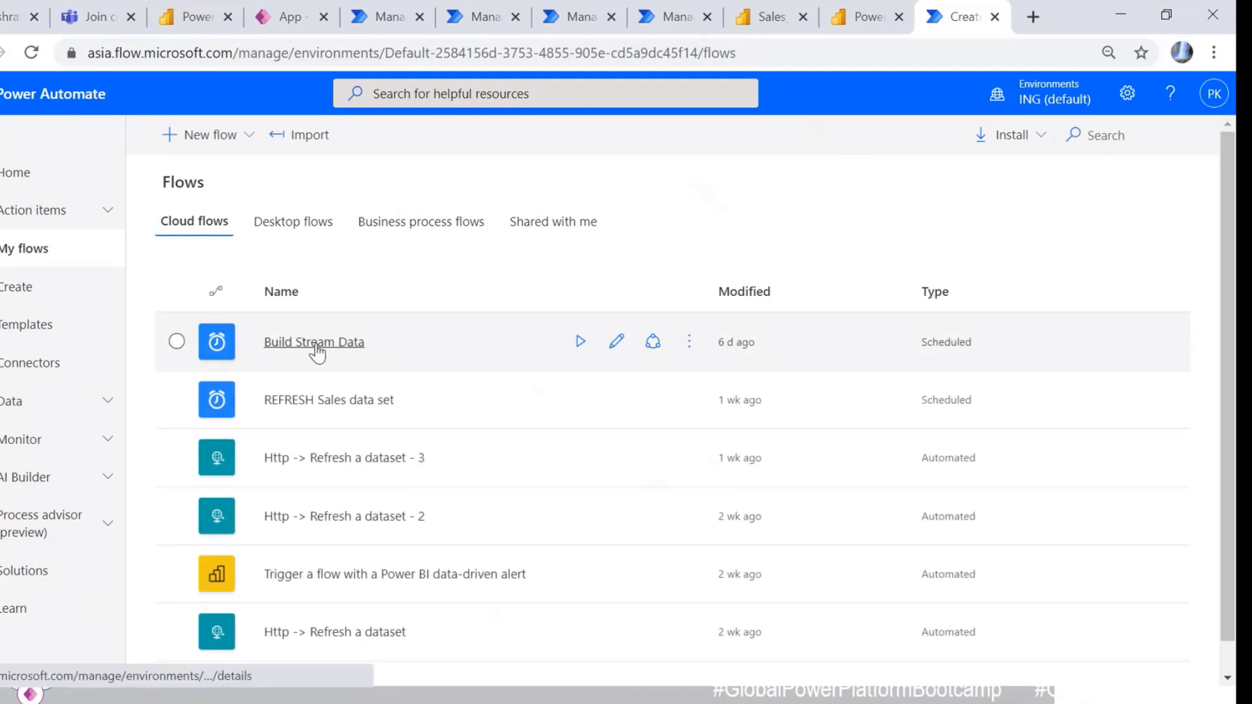
click(377, 384)
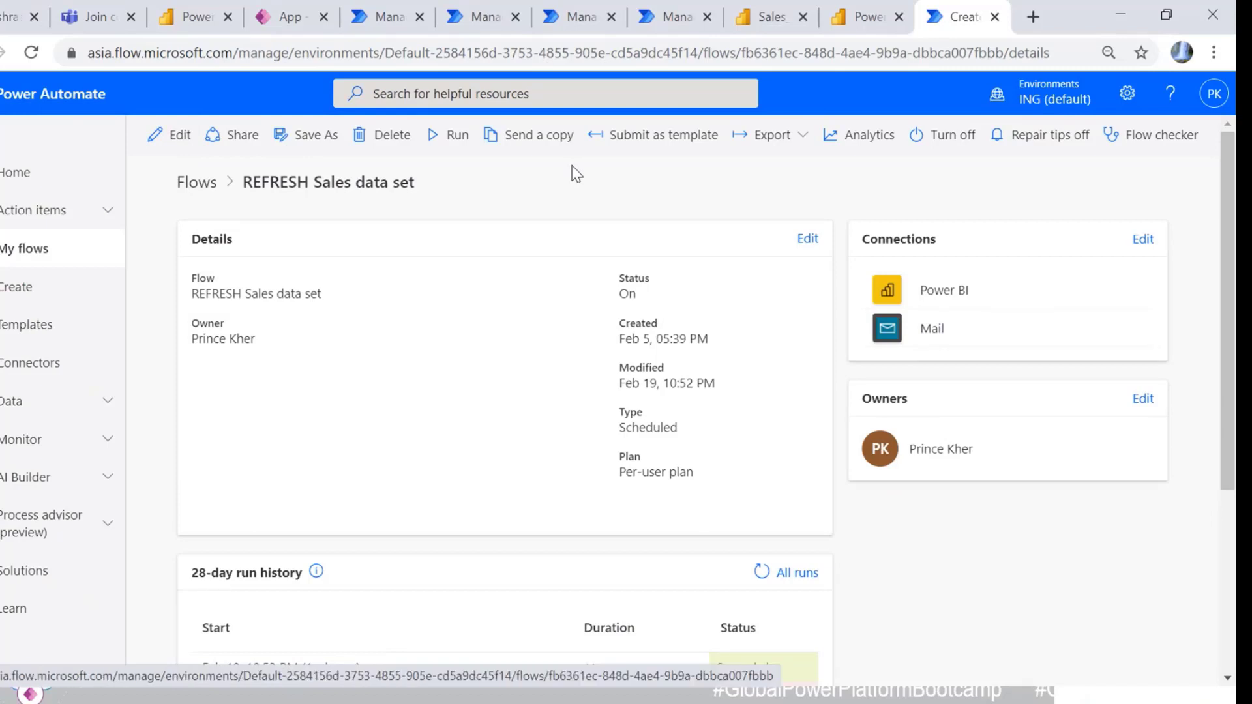
click(173, 134)
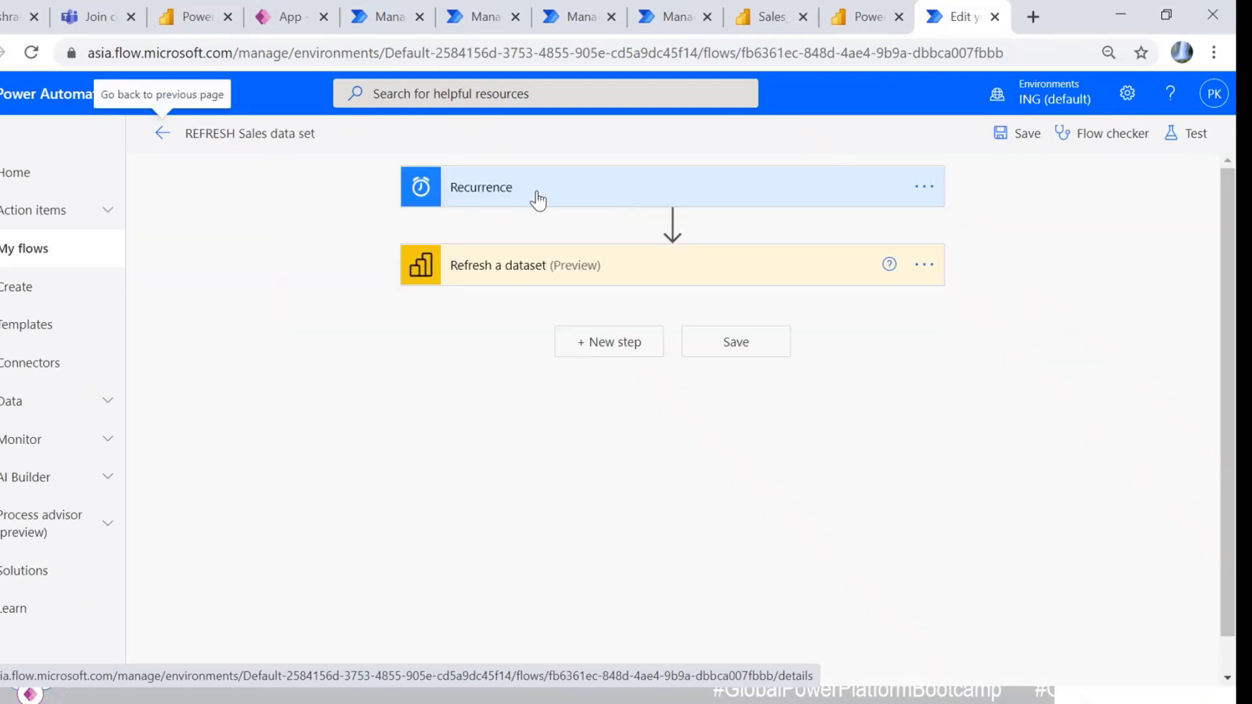
Step: Examine the Recurrence trigger's interval and frequency choices, plus the workspace and dataset settings of the Refresh a dataset action
click(537, 190)
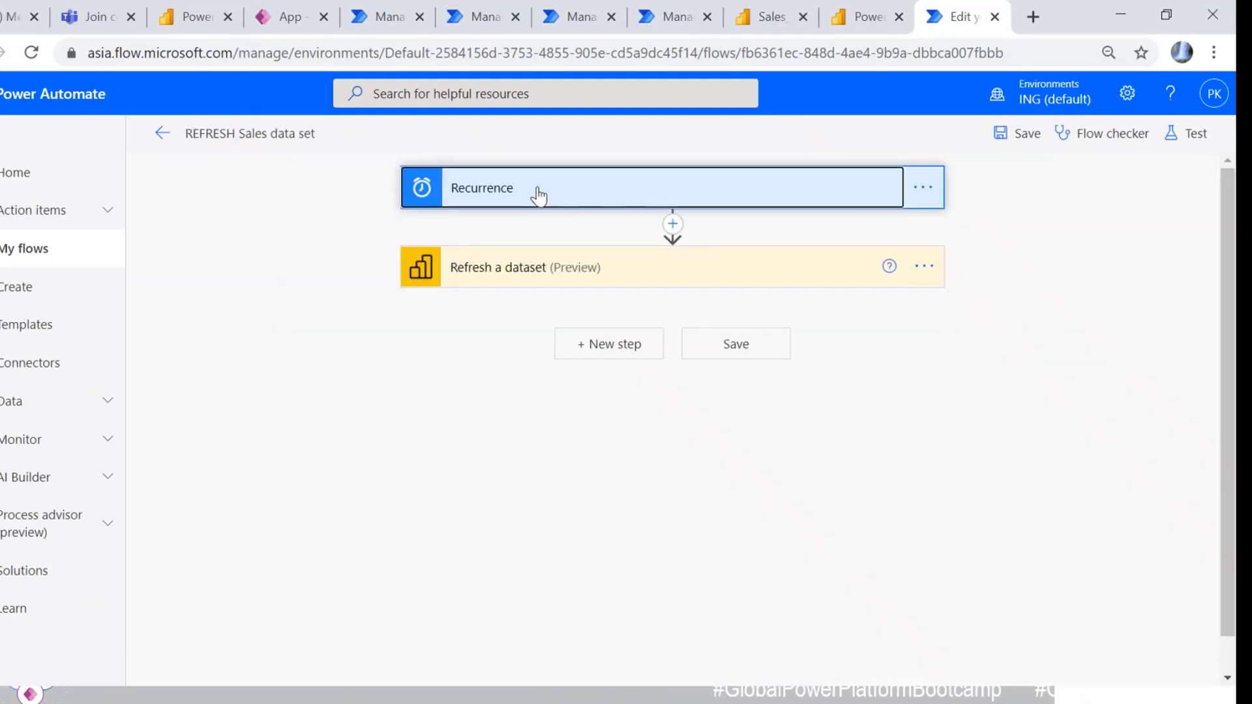
click(462, 189)
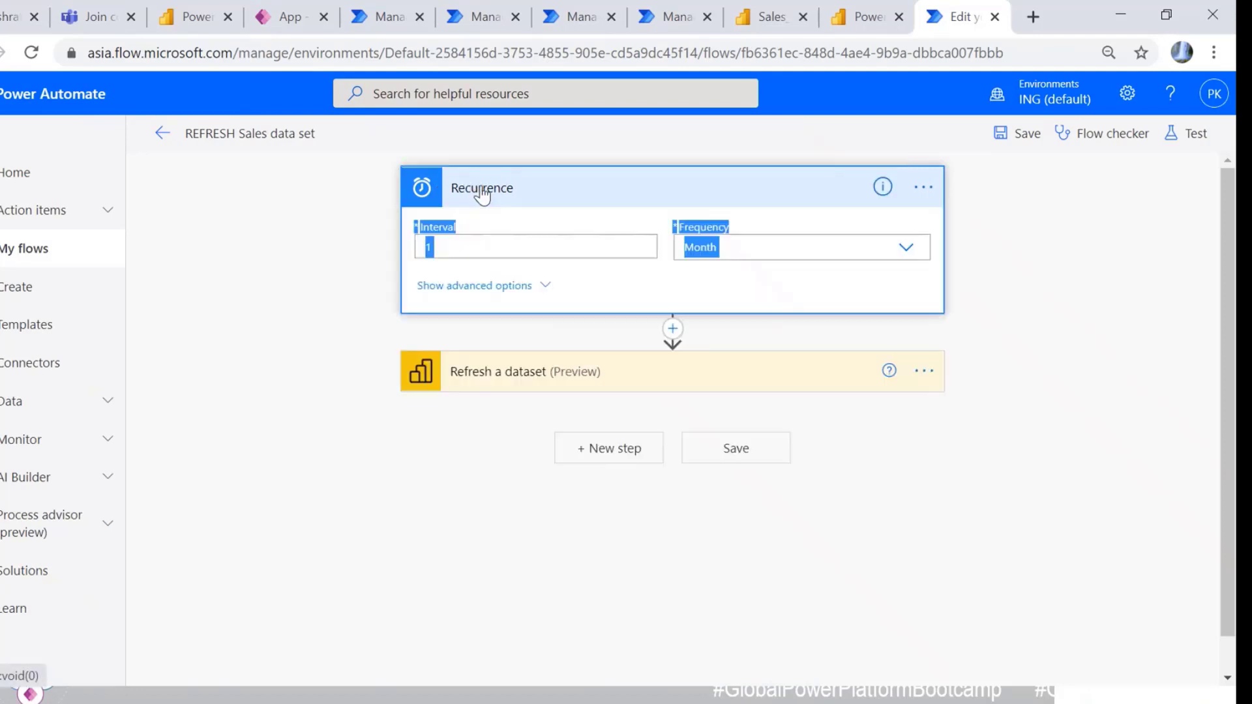
click(528, 254)
click(717, 247)
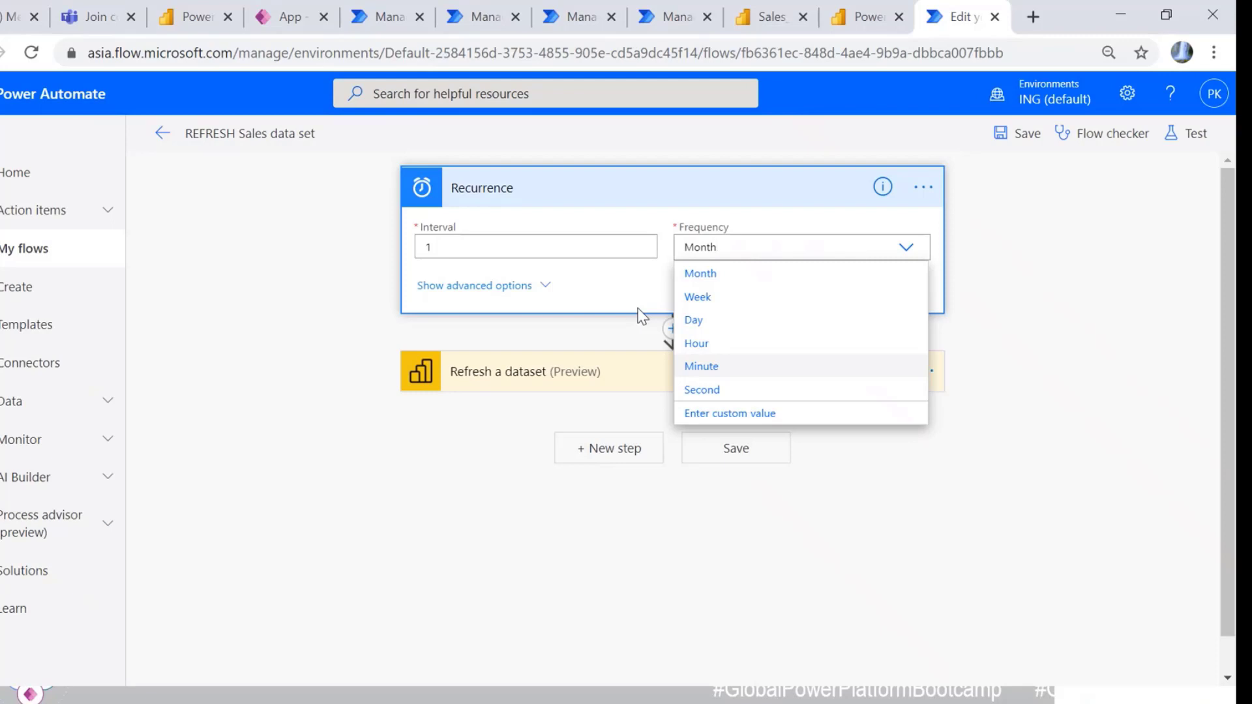
click(626, 373)
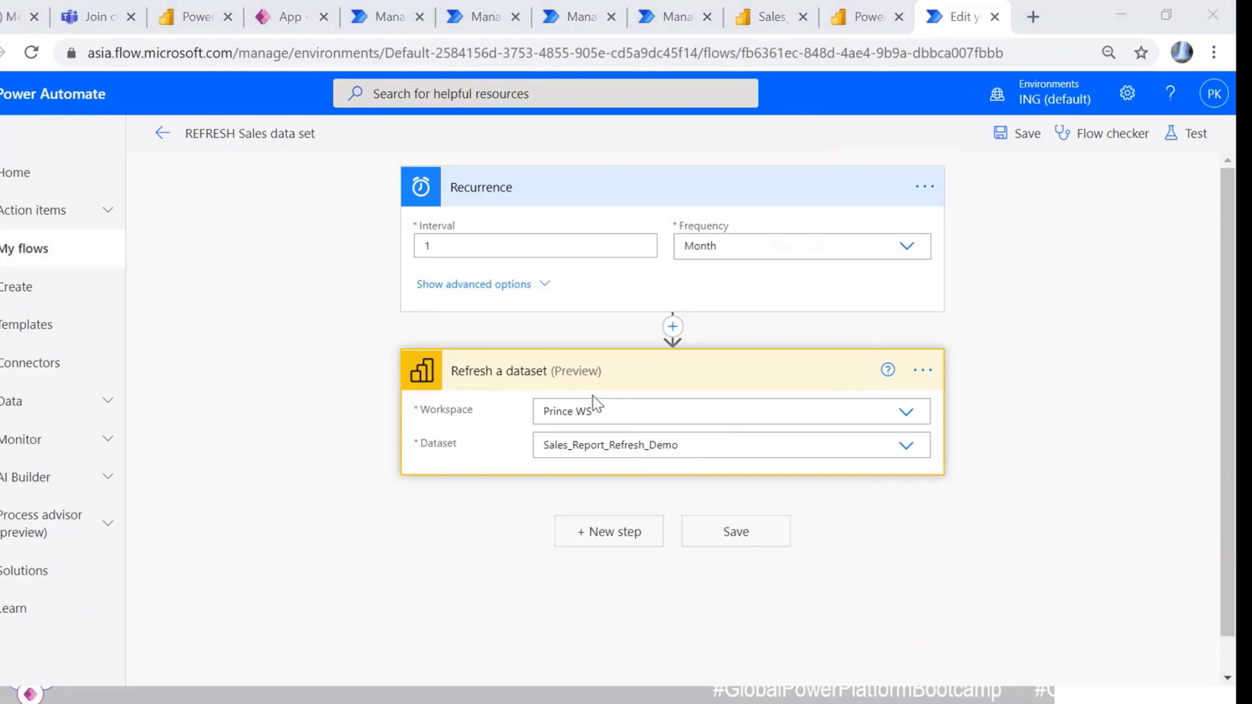
Step: Switch to the presentation, show the slide on refreshing a dataset on demand with an API, and return to the browser
key(alt+Tab)
key(alt+Tab)
key(alt+Tab)
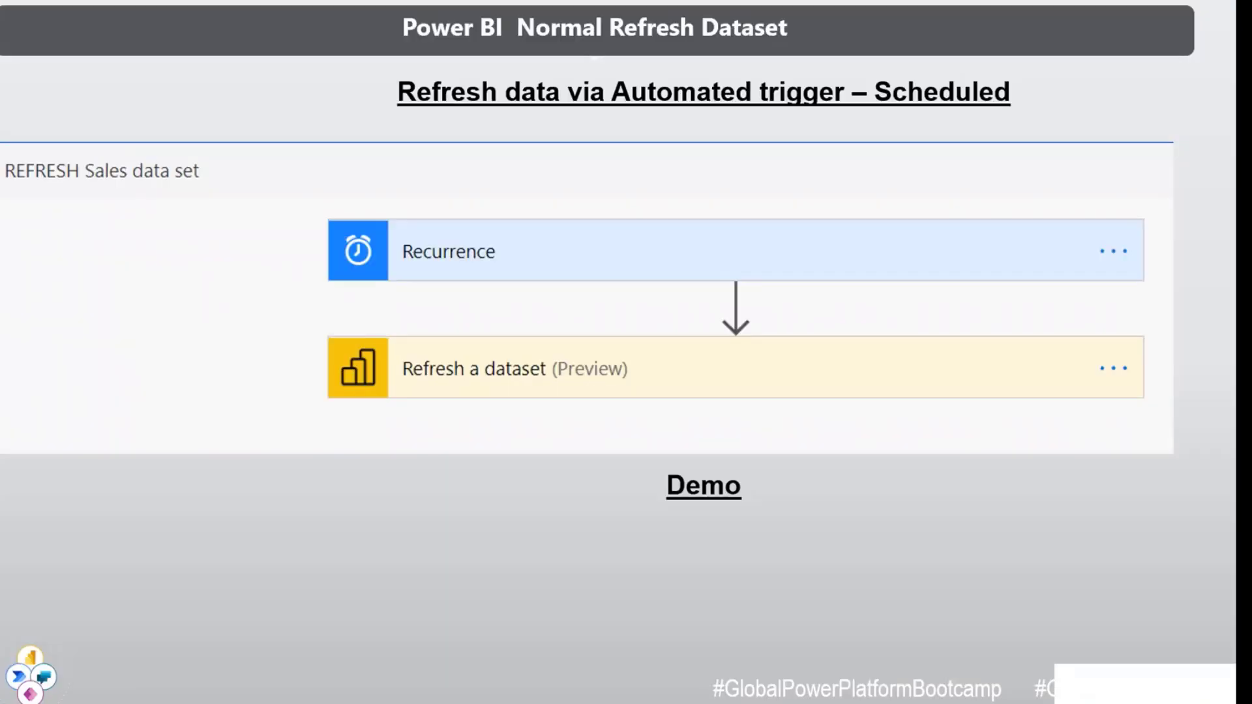
key(Right)
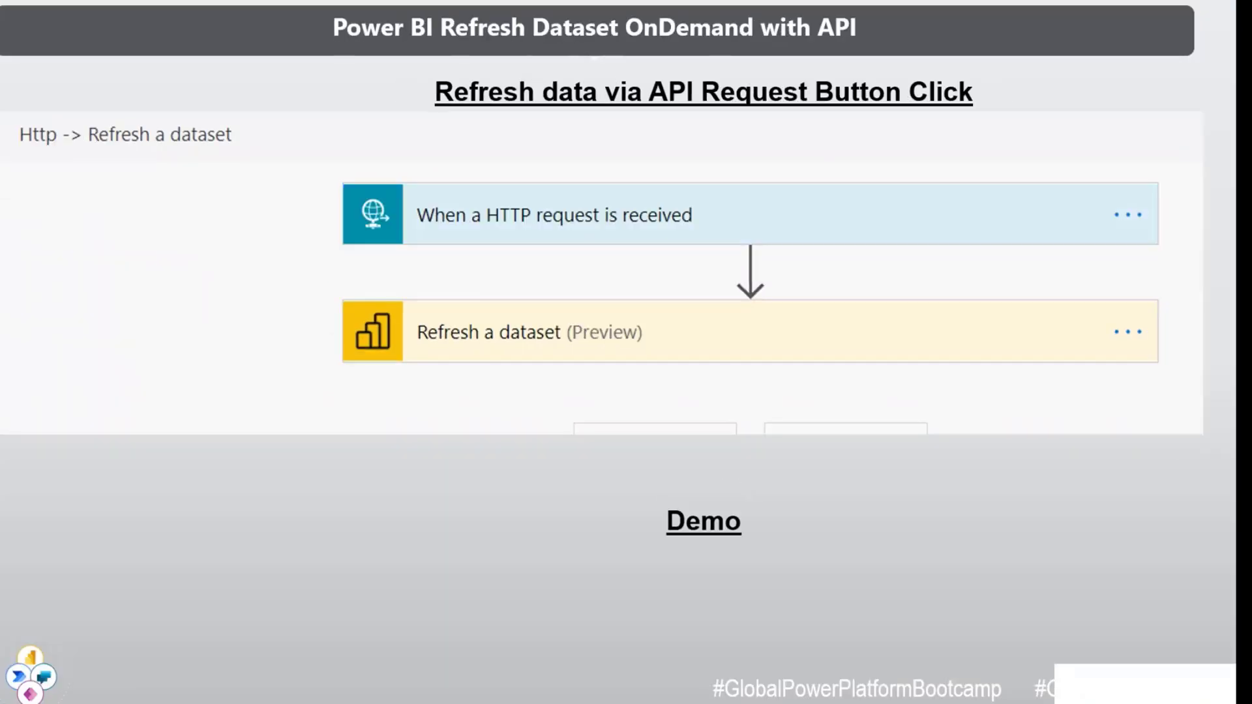
key(alt+Tab)
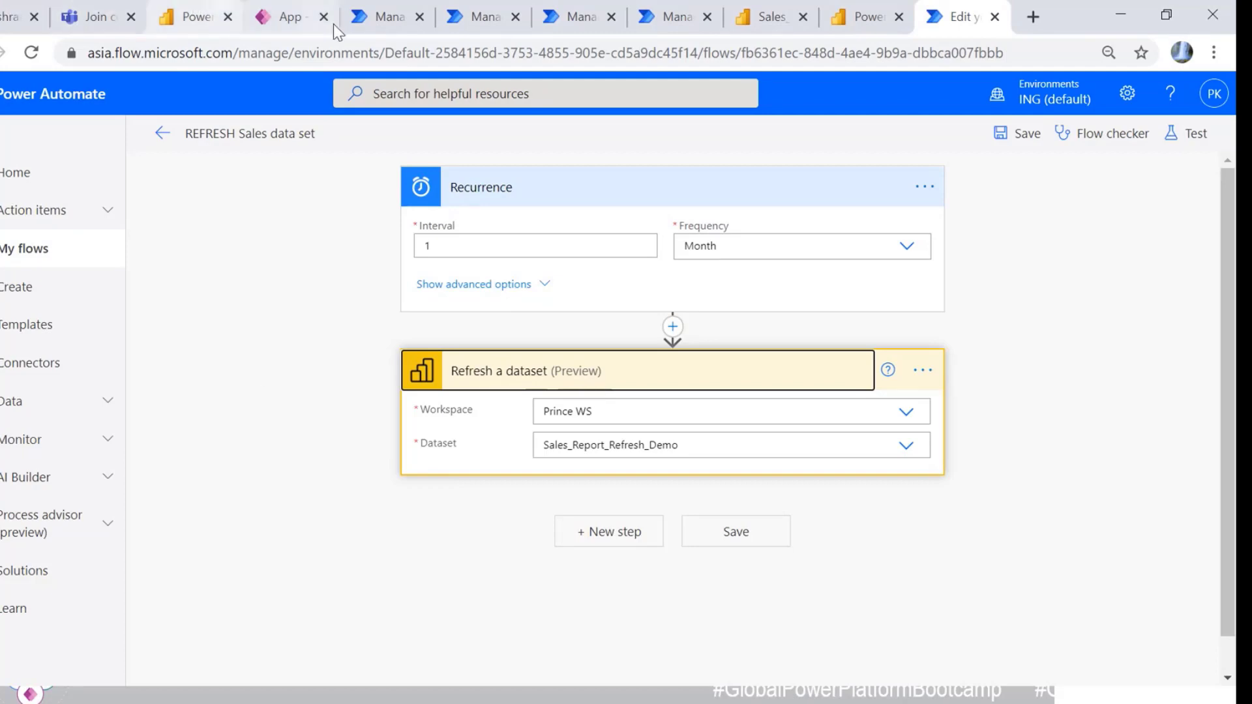
Step: Open the flow Http -> Refresh a dataset - 3 for editing and view its HTTP request trigger's settings
click(389, 27)
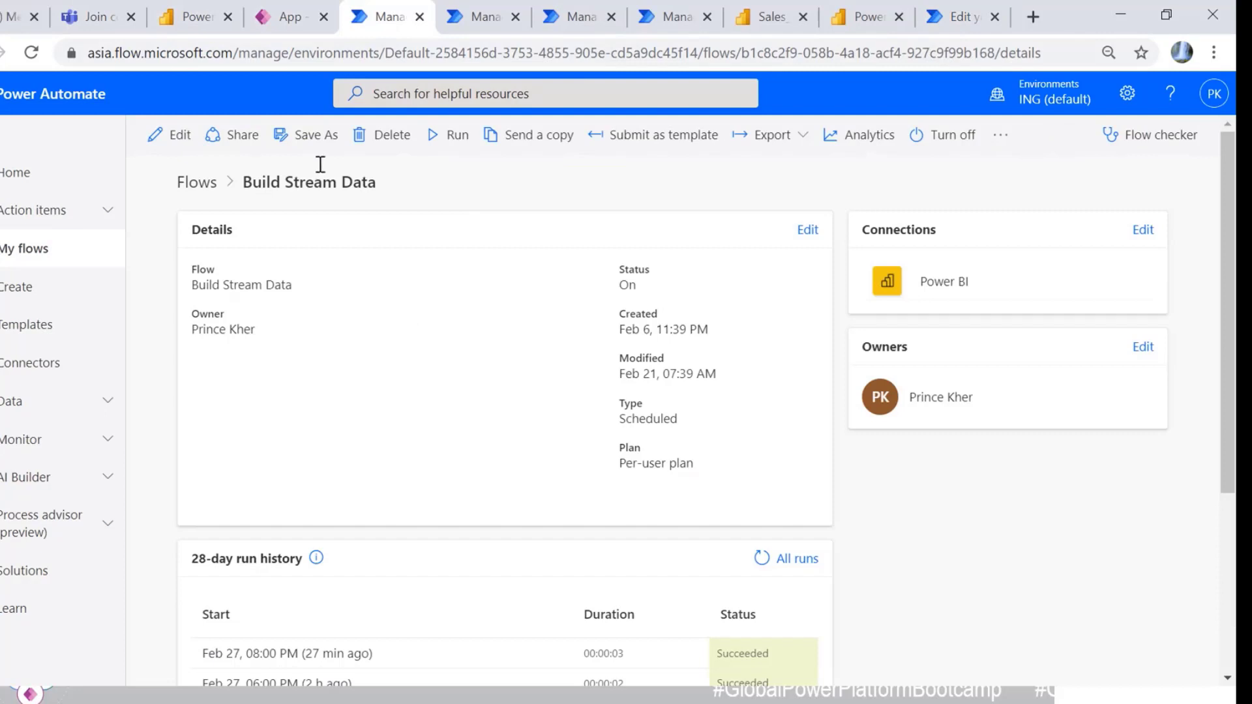
click(482, 25)
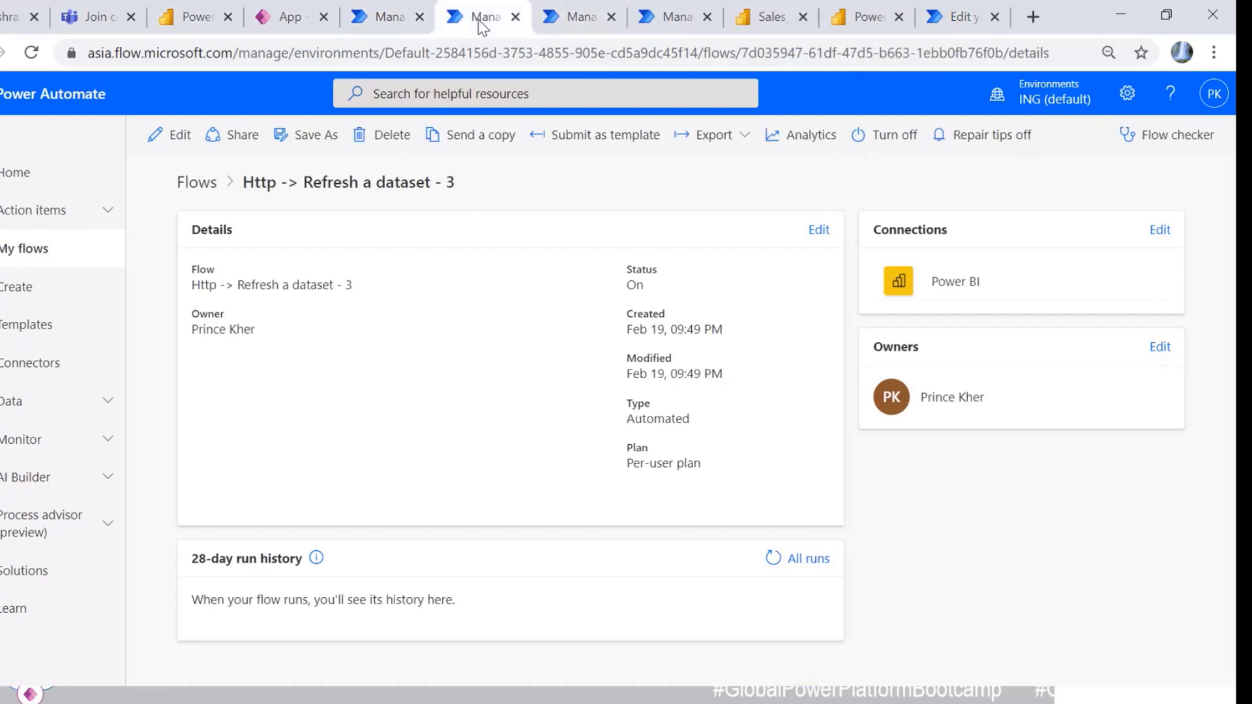
click(171, 134)
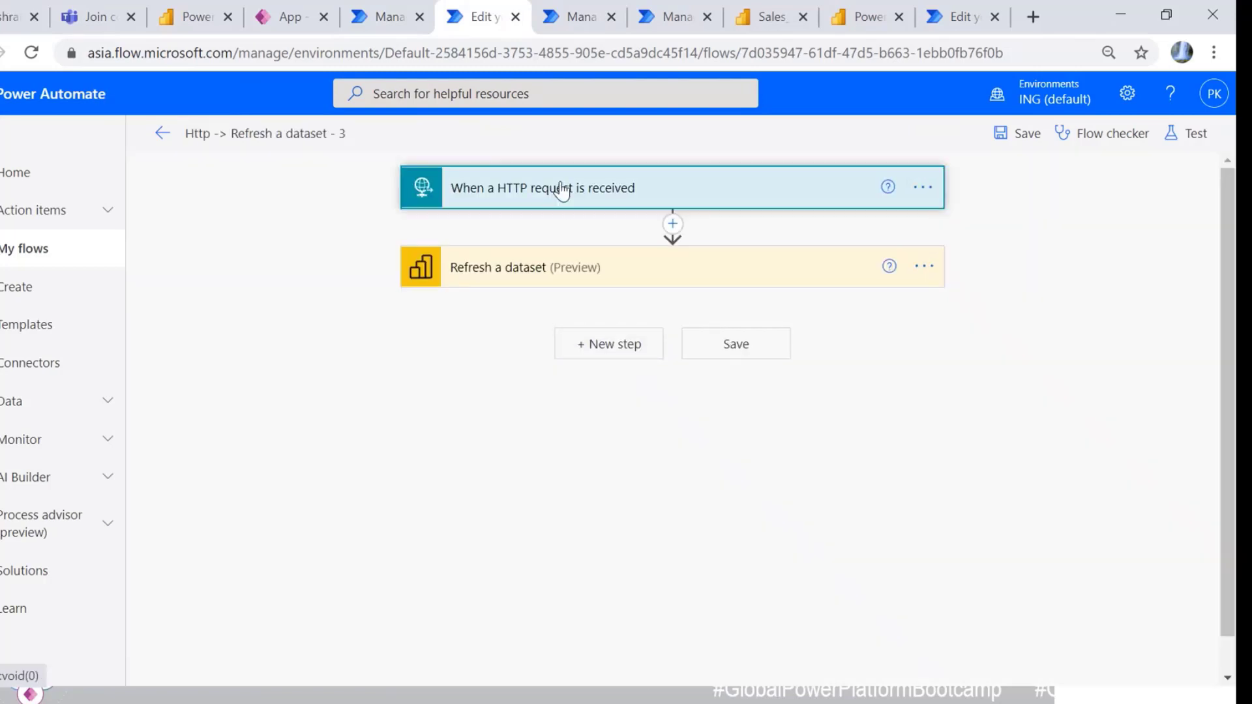
click(496, 196)
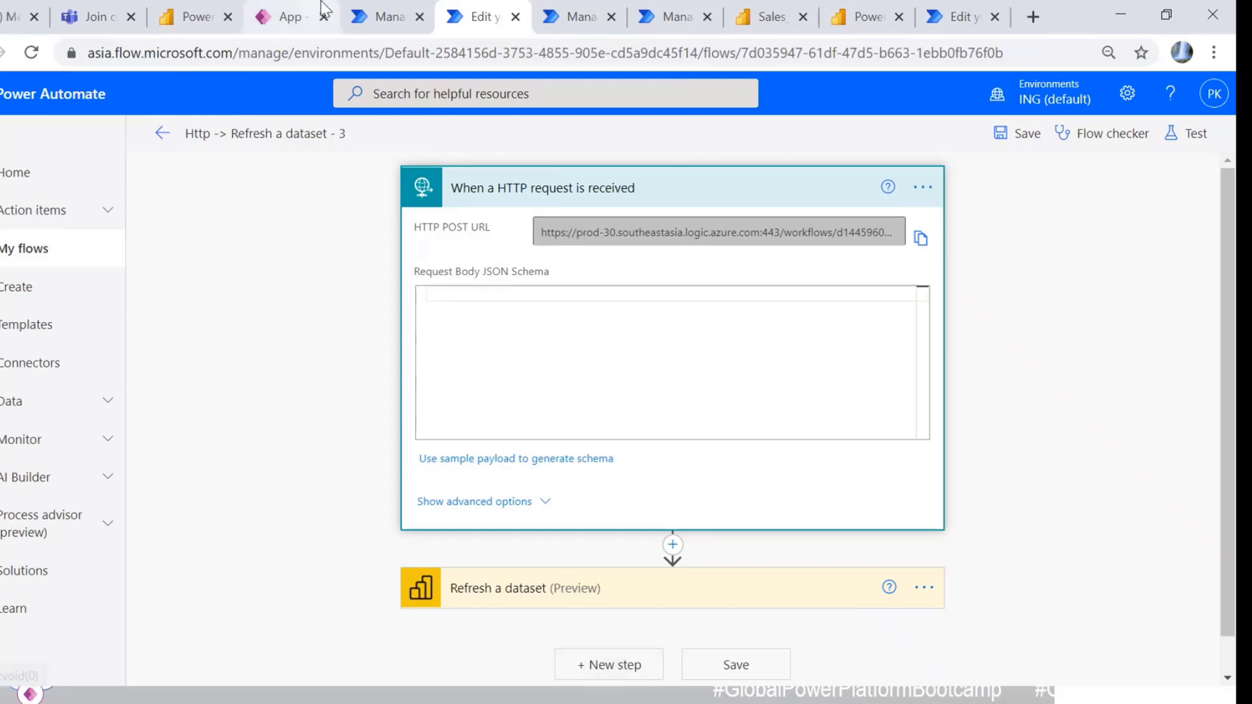
Step: Open the sales report's Dataset Refresh API page in edit mode and examine the Refresh Data button's action settings
click(769, 16)
click(51, 363)
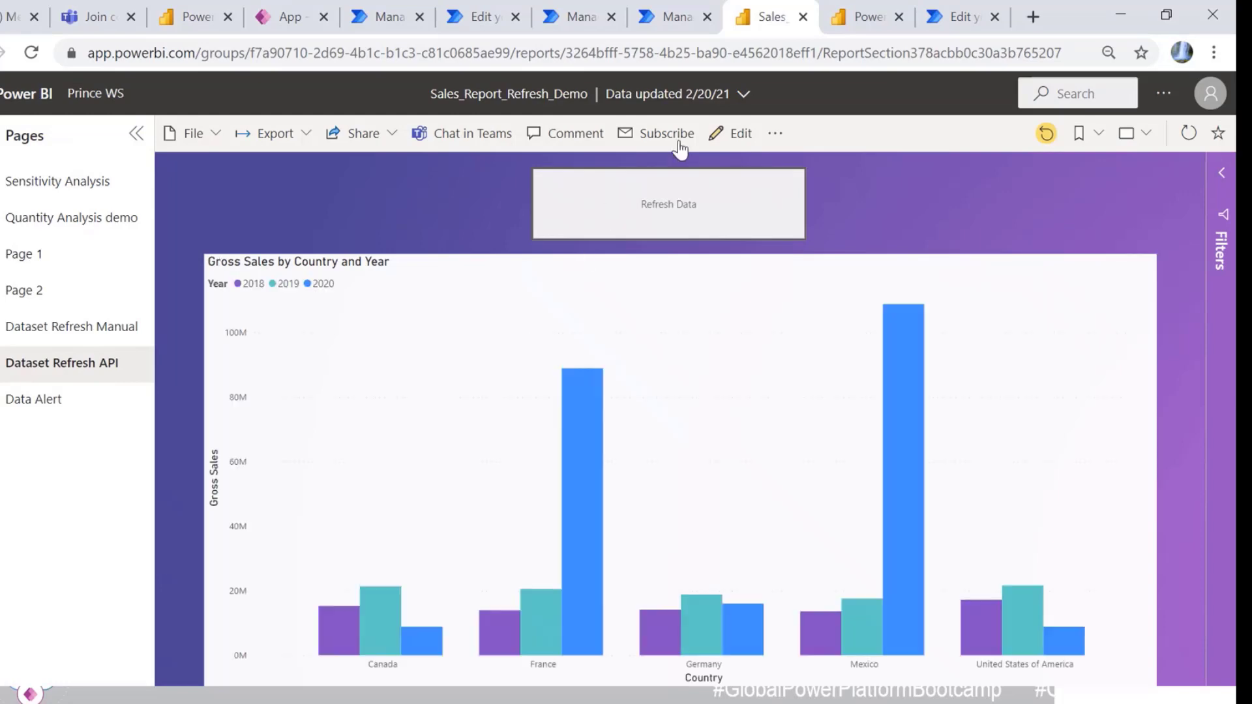
click(735, 134)
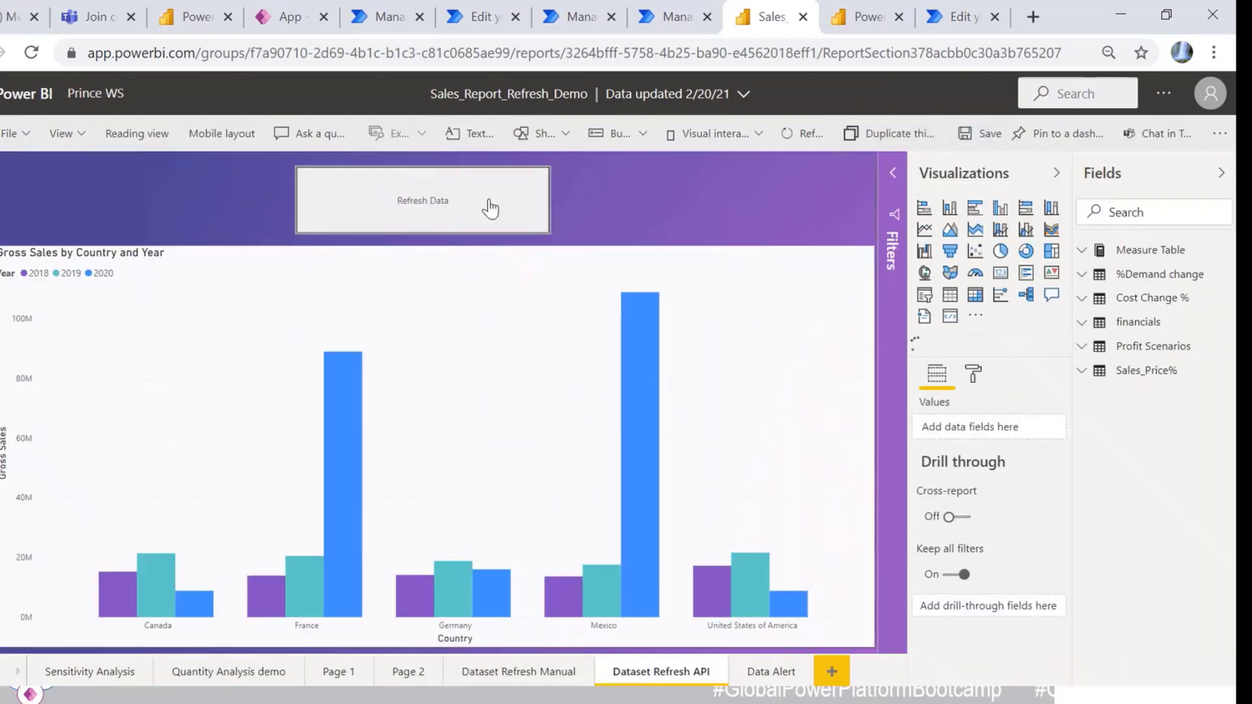
click(490, 206)
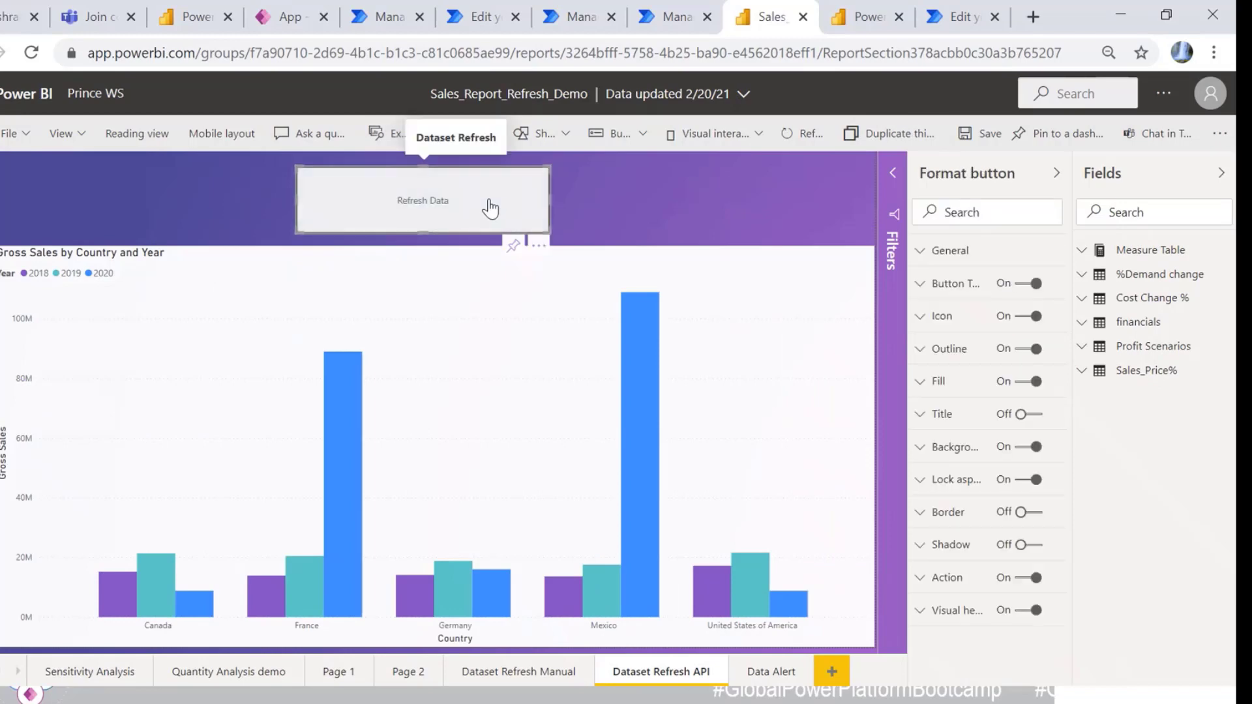
click(922, 579)
scroll(976, 568, down, 2)
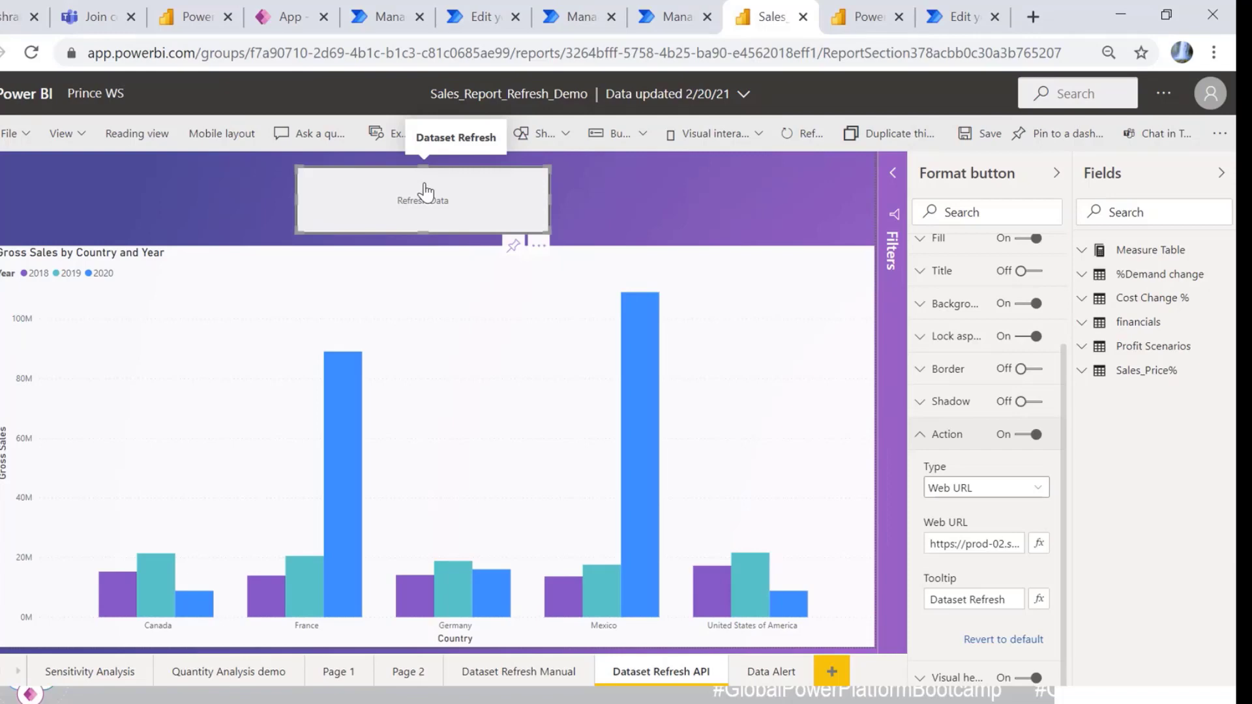
Step: Check which new items can be created in Power BI's My workspace and open the workspace described as Demo
click(383, 18)
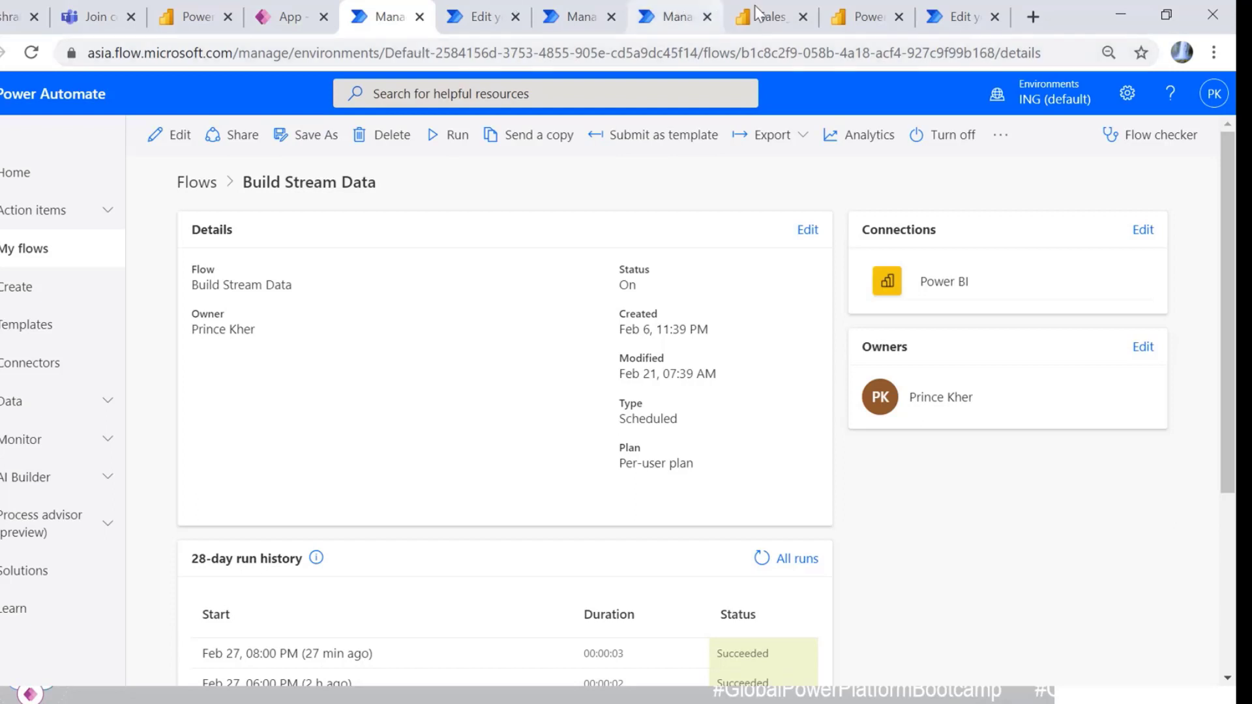
click(856, 28)
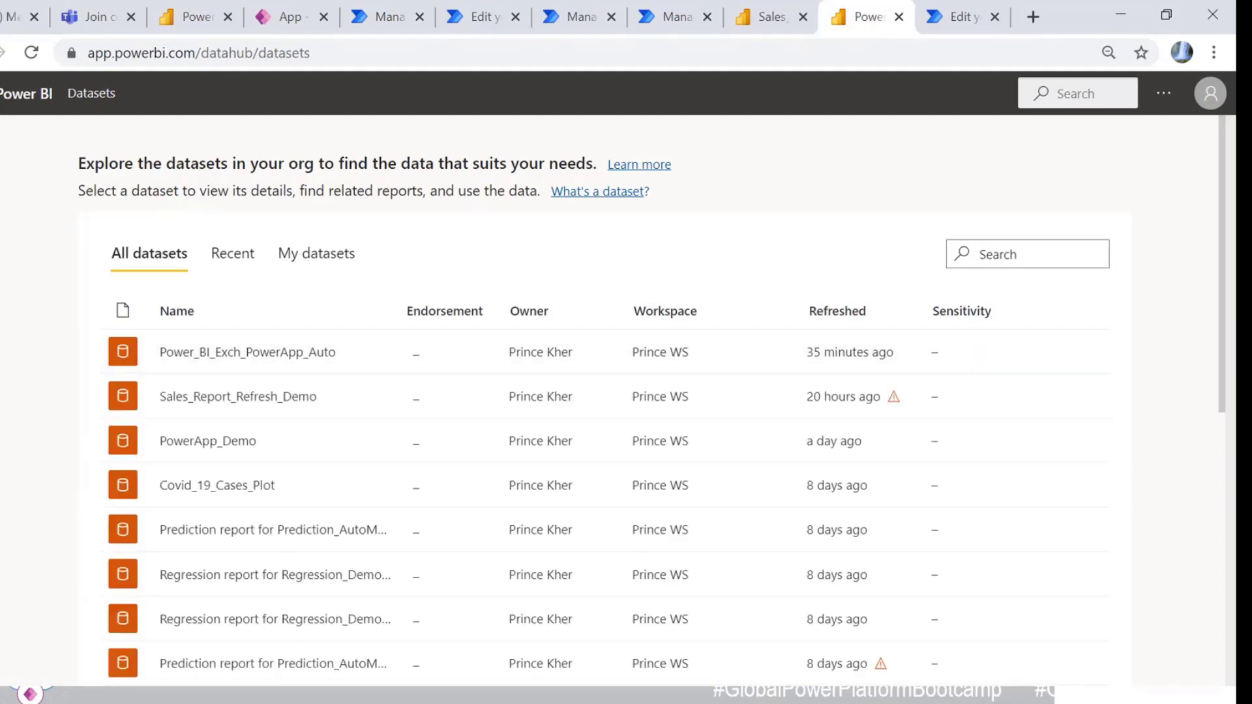
click(154, 441)
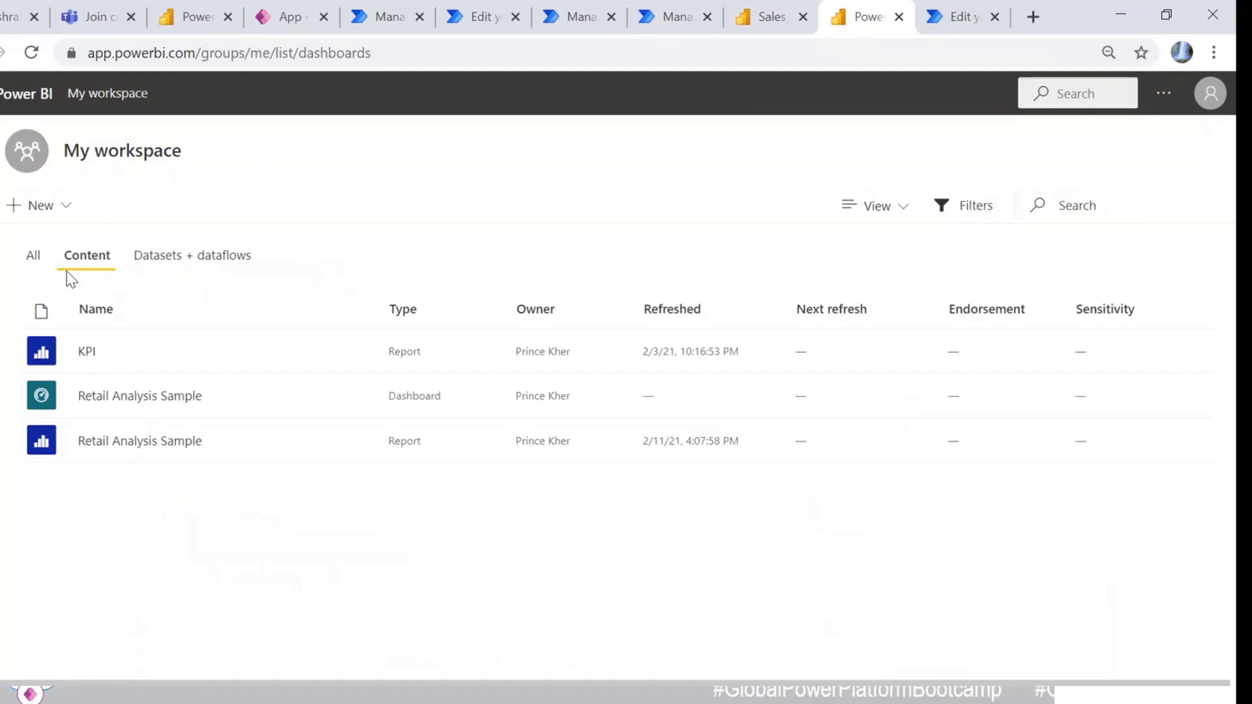
click(63, 207)
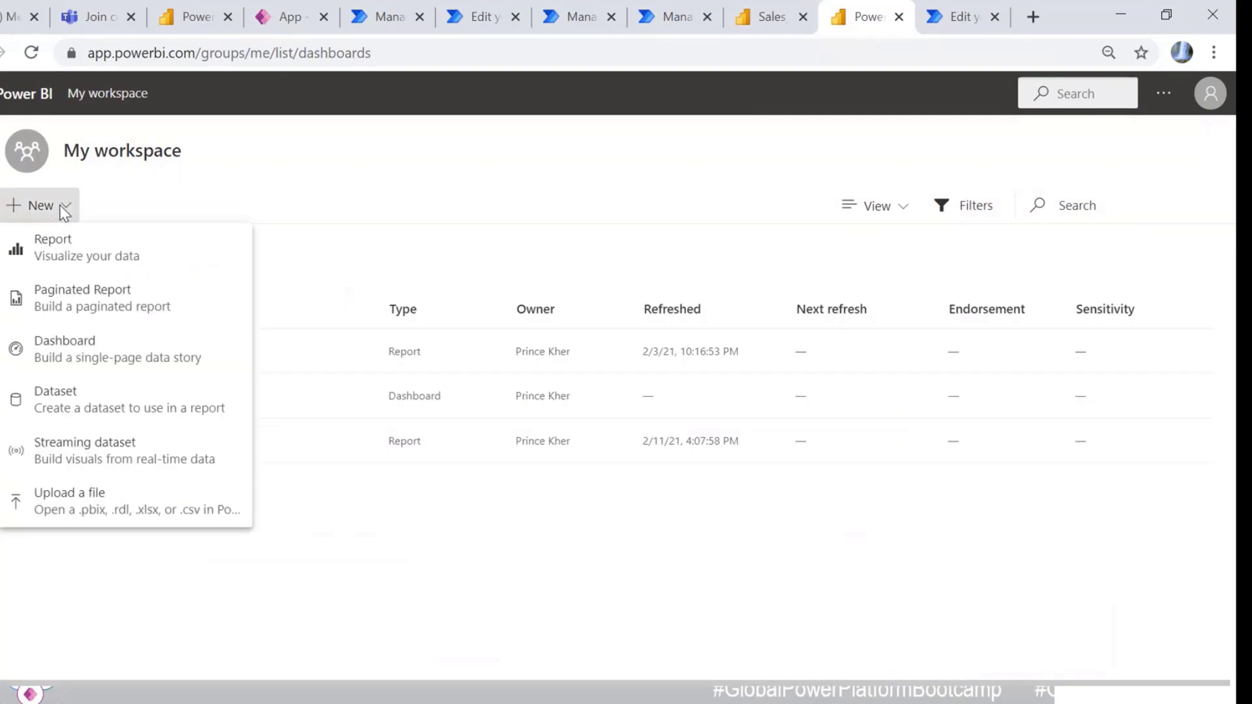
click(216, 195)
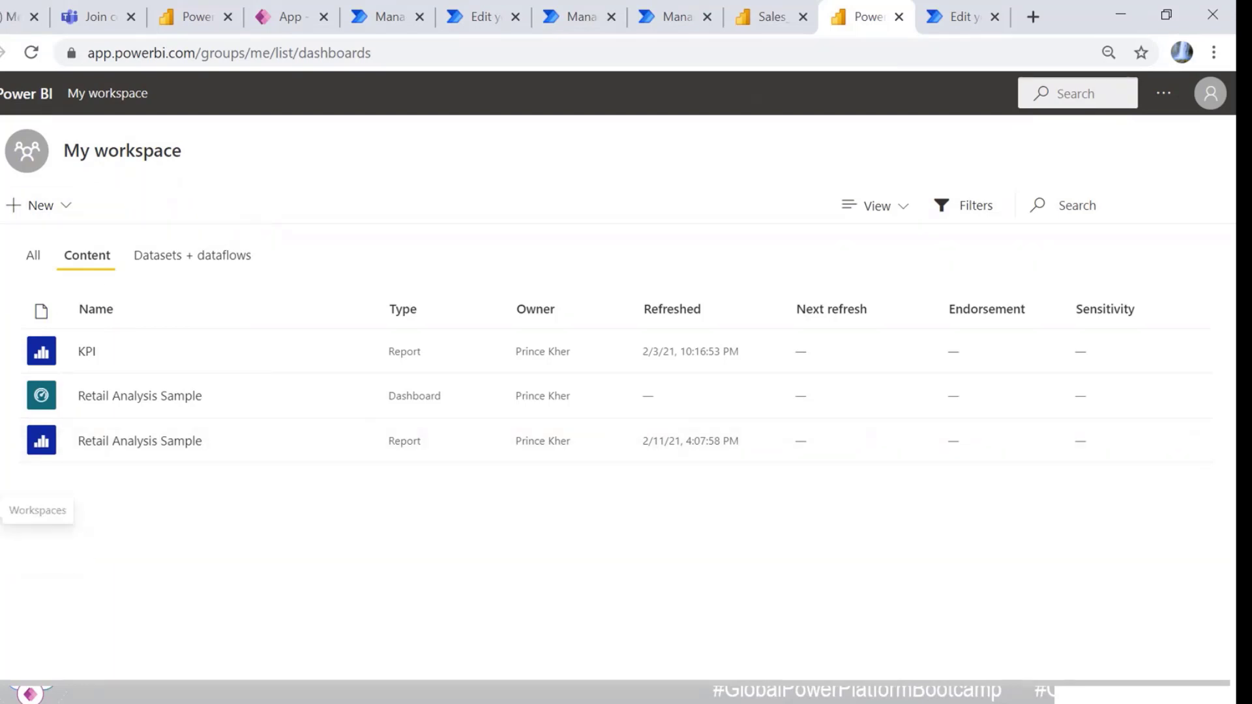
click(3, 510)
click(56, 249)
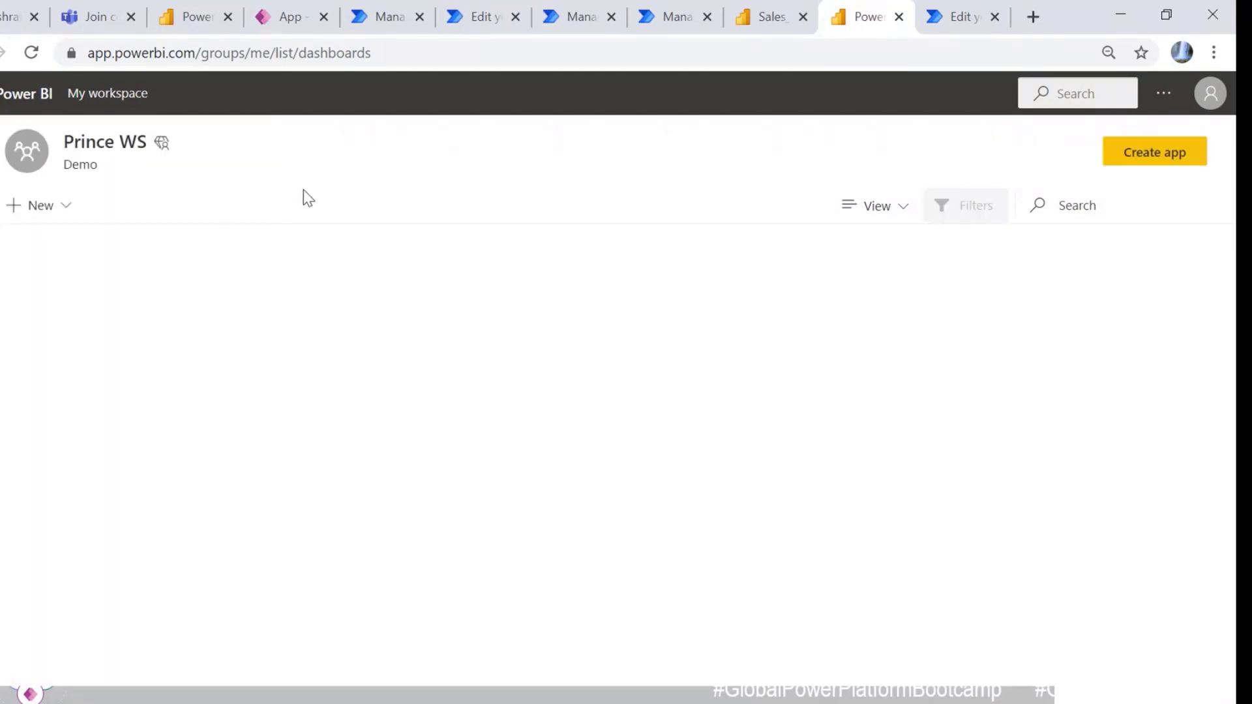
Step: Start a new streaming dataset in the Demo workspace with API as its source, and open a blank browser tab
click(66, 209)
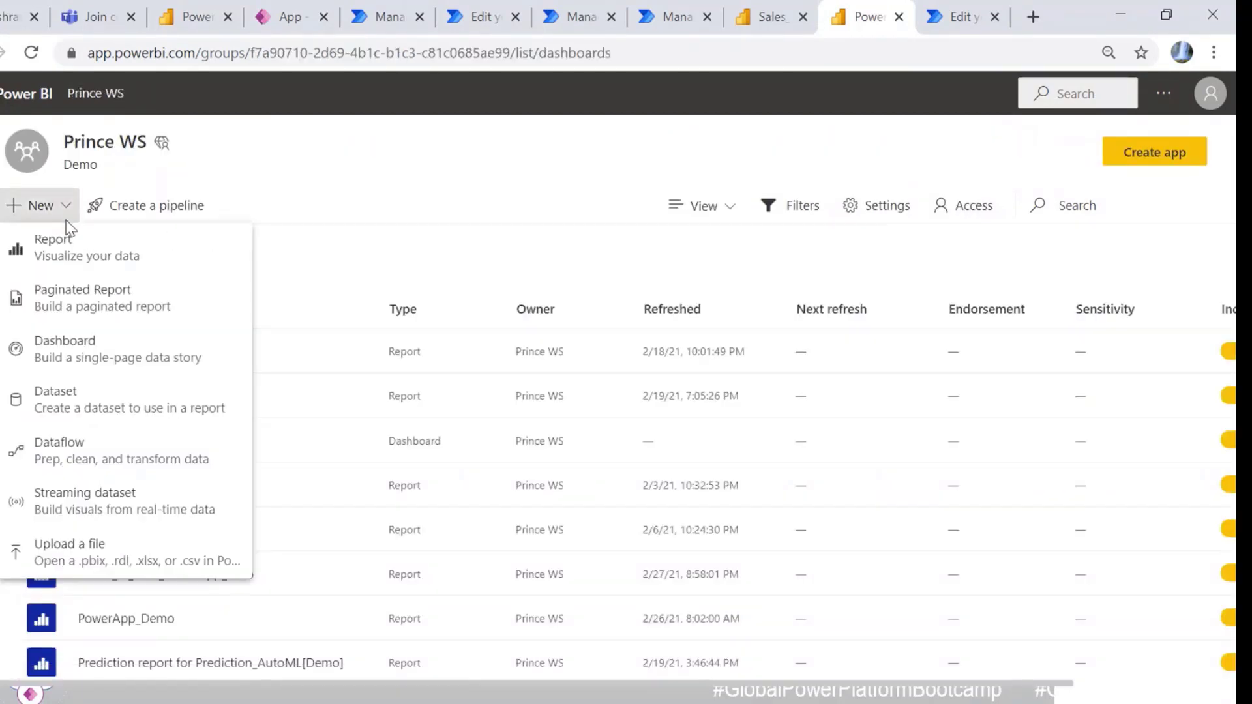
click(97, 495)
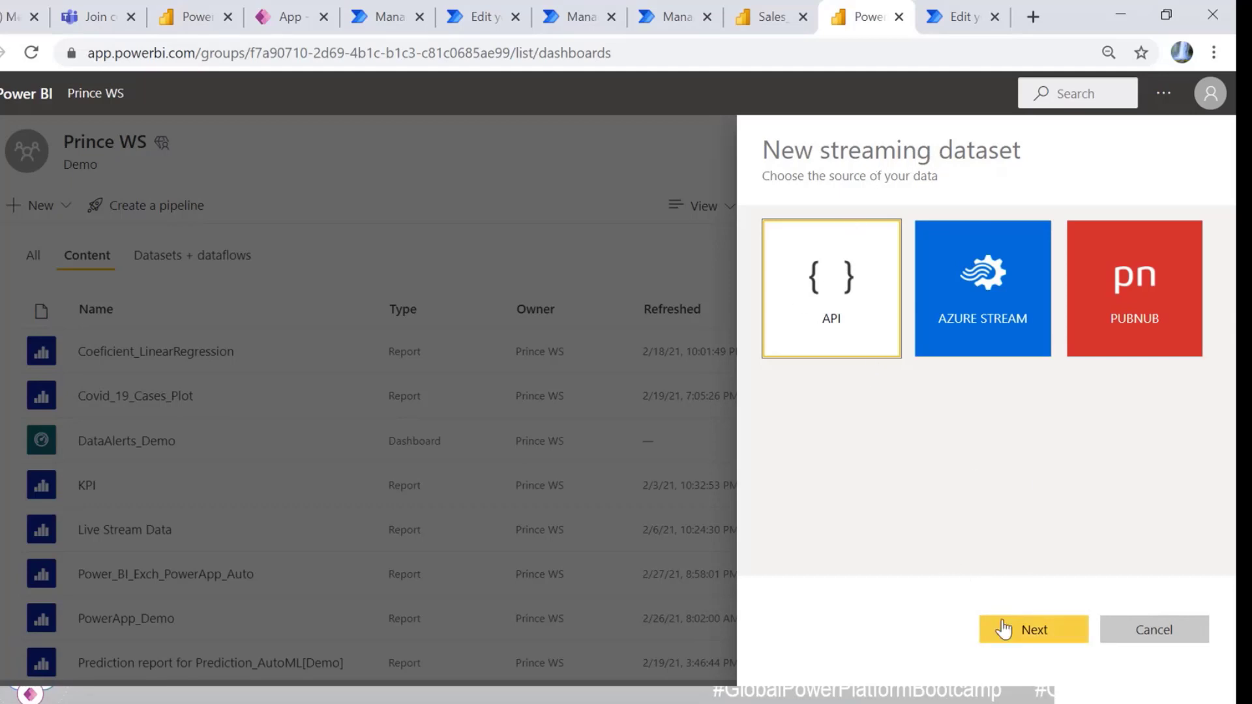
click(1028, 630)
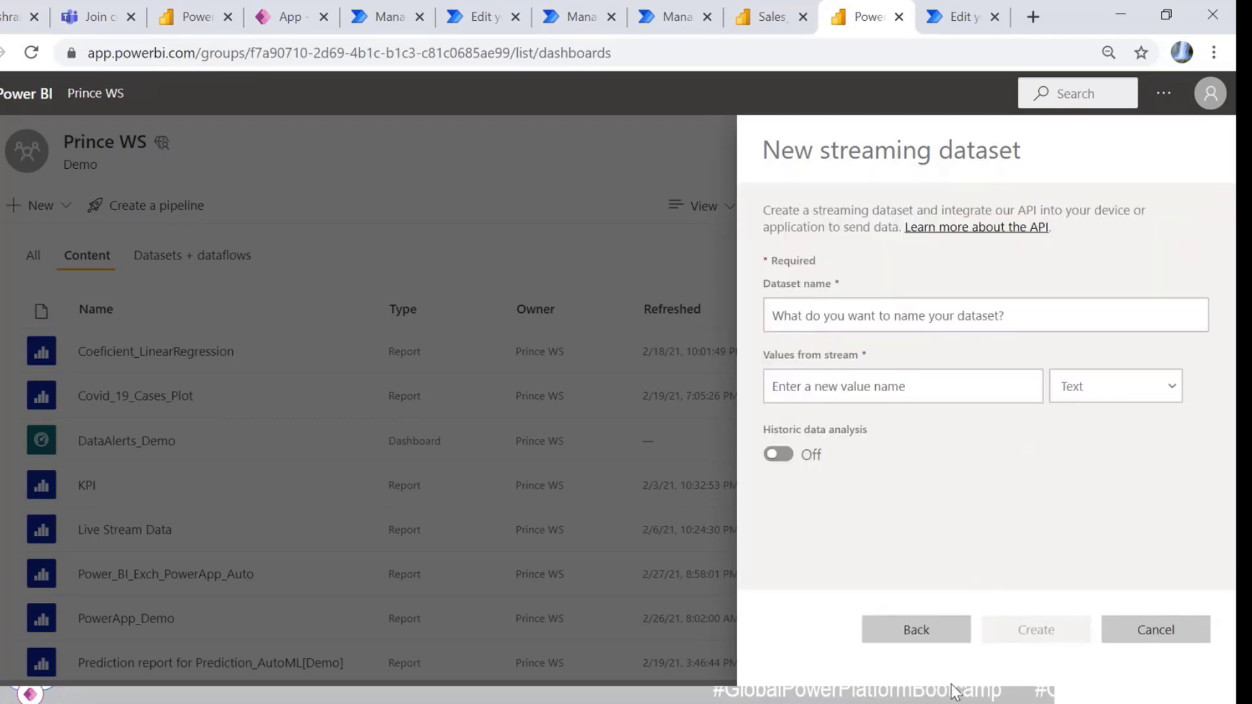
click(1032, 9)
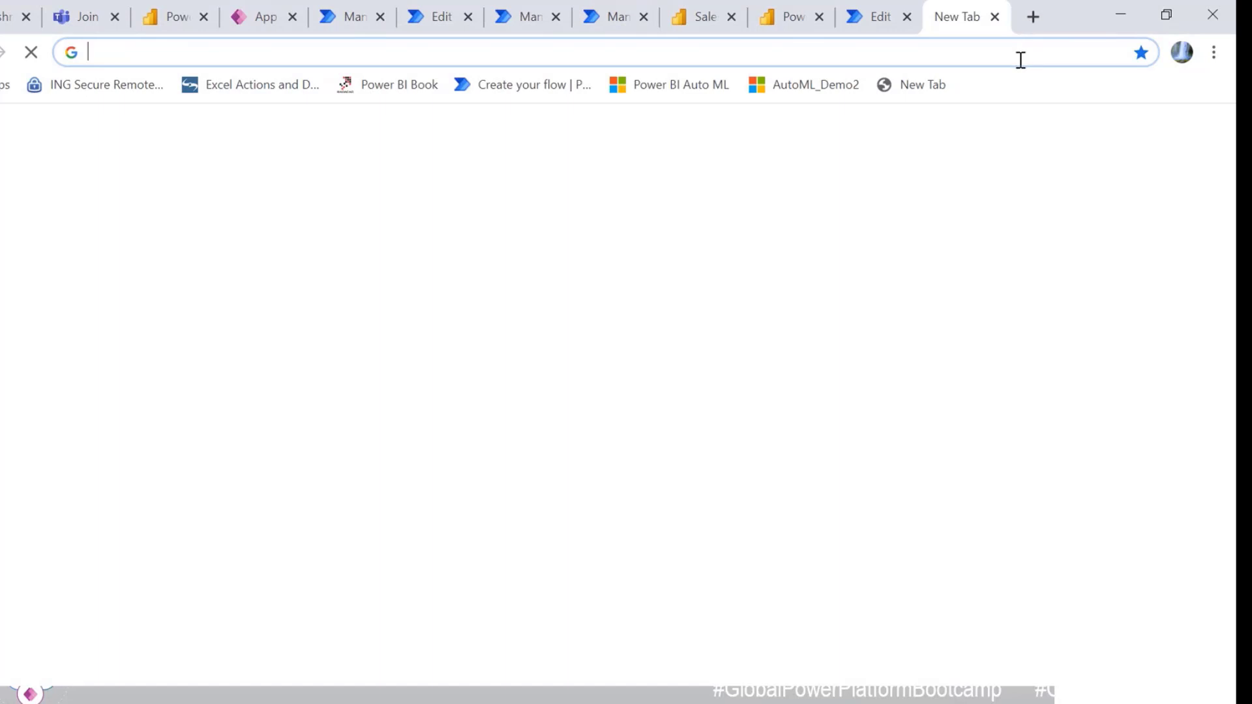
text(api)
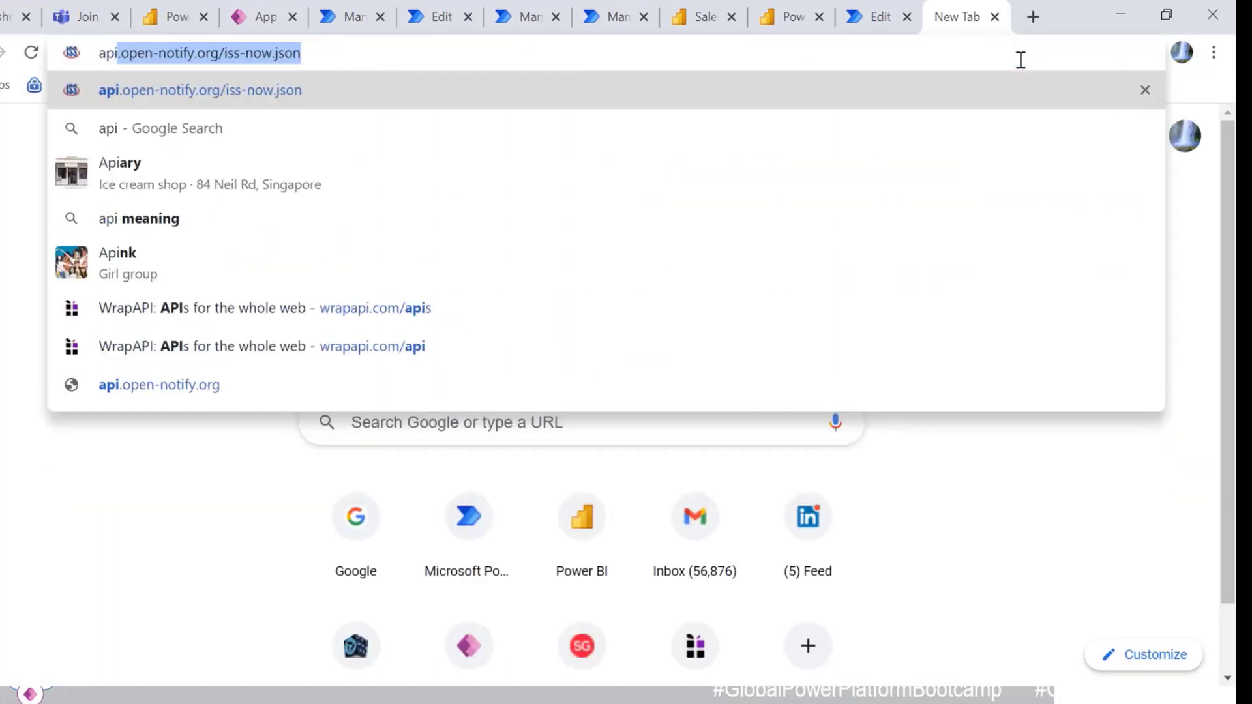
key(BackSpace)
key(BackSpace)
key(BackSpace)
key(BackSpace)
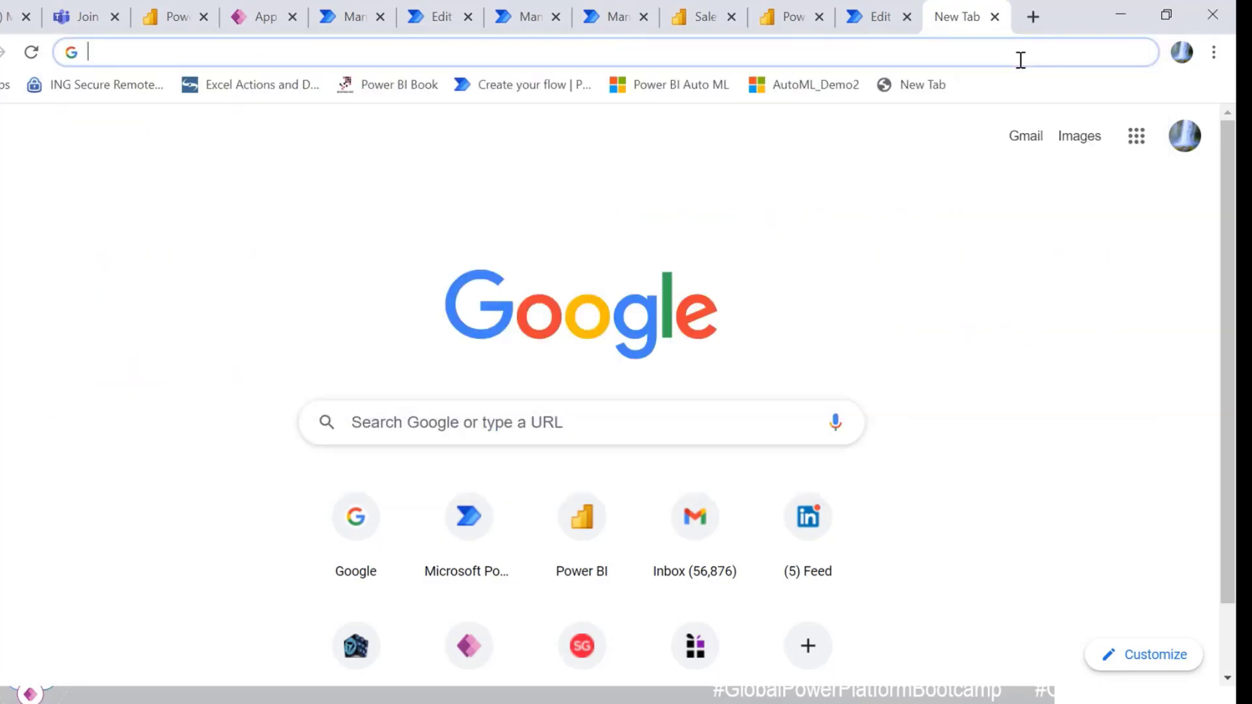
Step: Open ppt_notes.txt from the desktop and copy the open-notify URL listed under Streaming Dataset
key(alt+Tab)
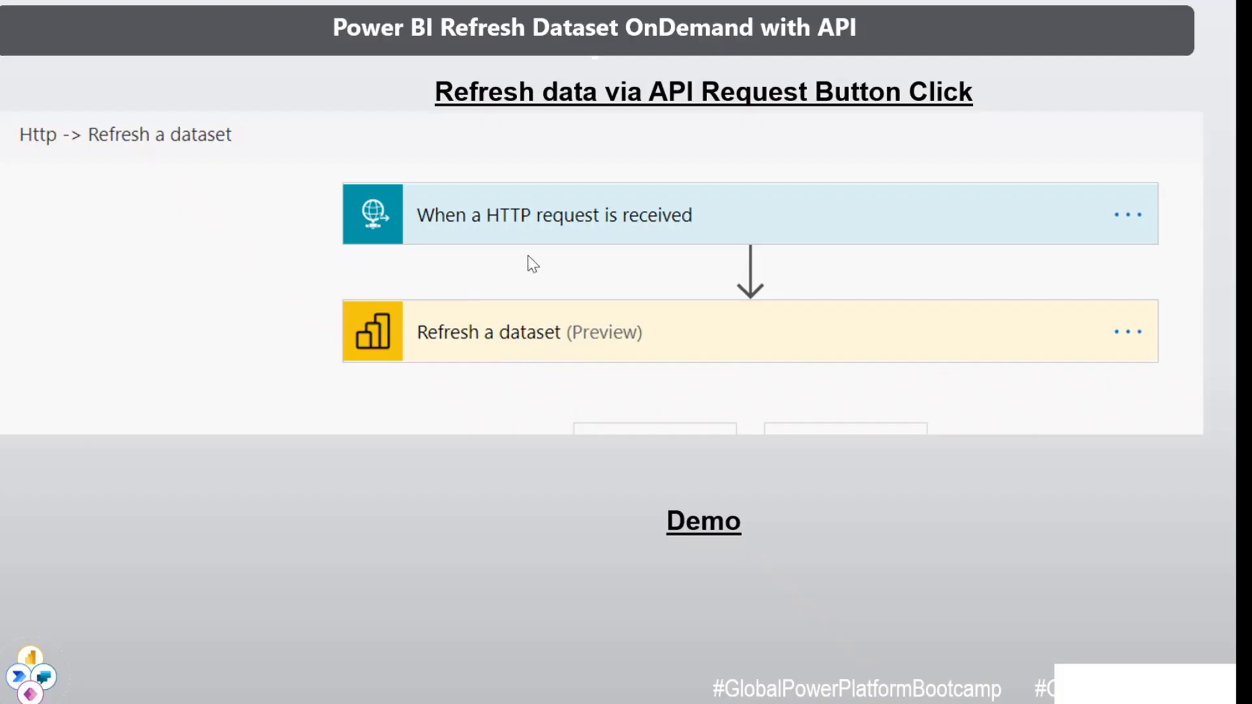
key(super+e)
key(super+d)
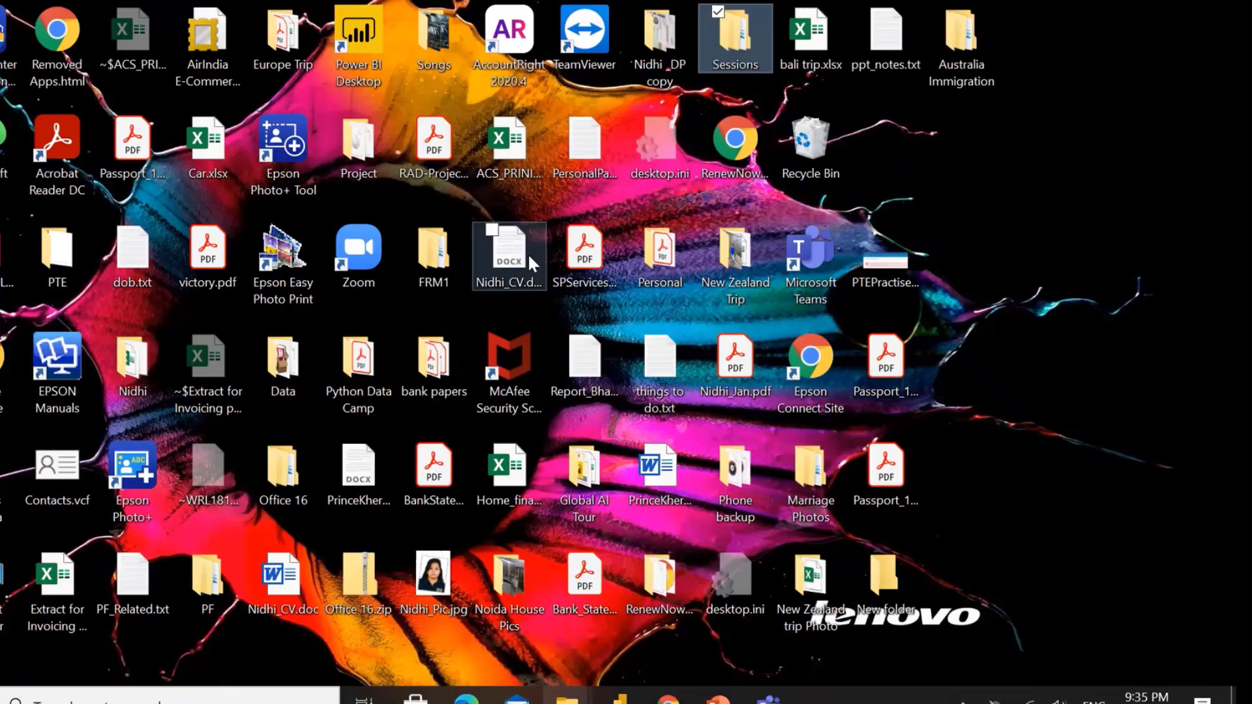
click(870, 39)
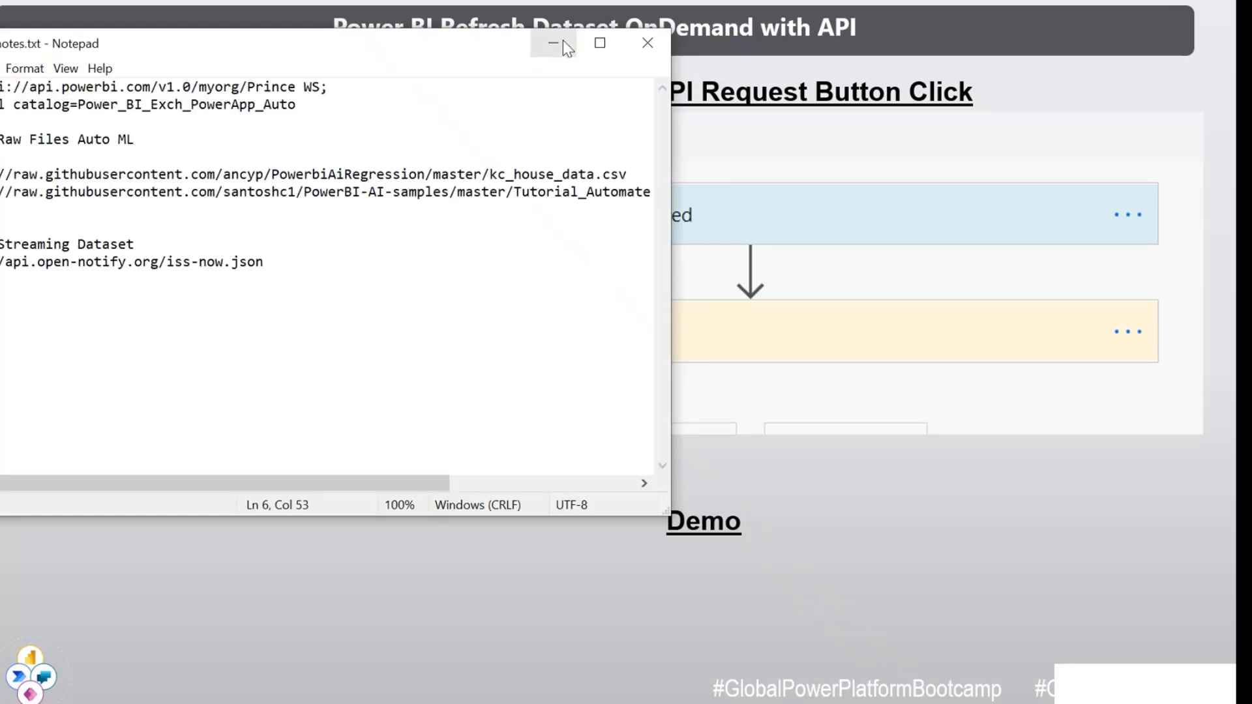
click(284, 262)
key(shift+Home)
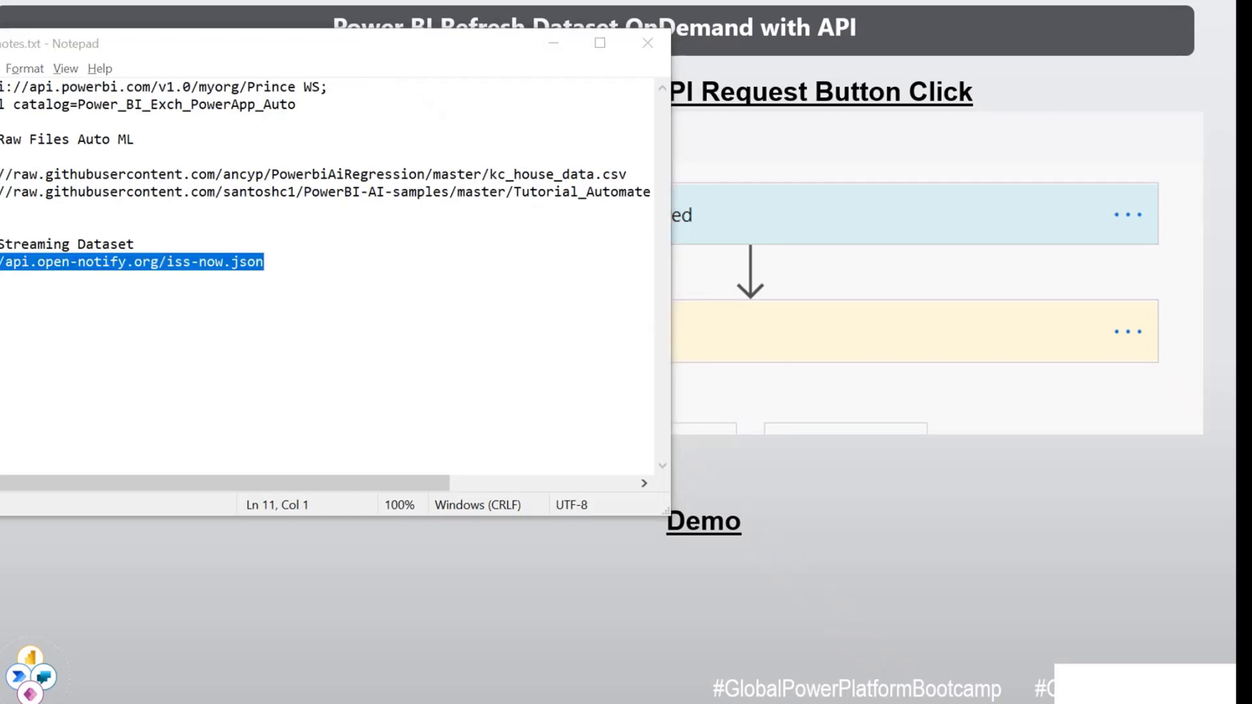
key(alt+Tab)
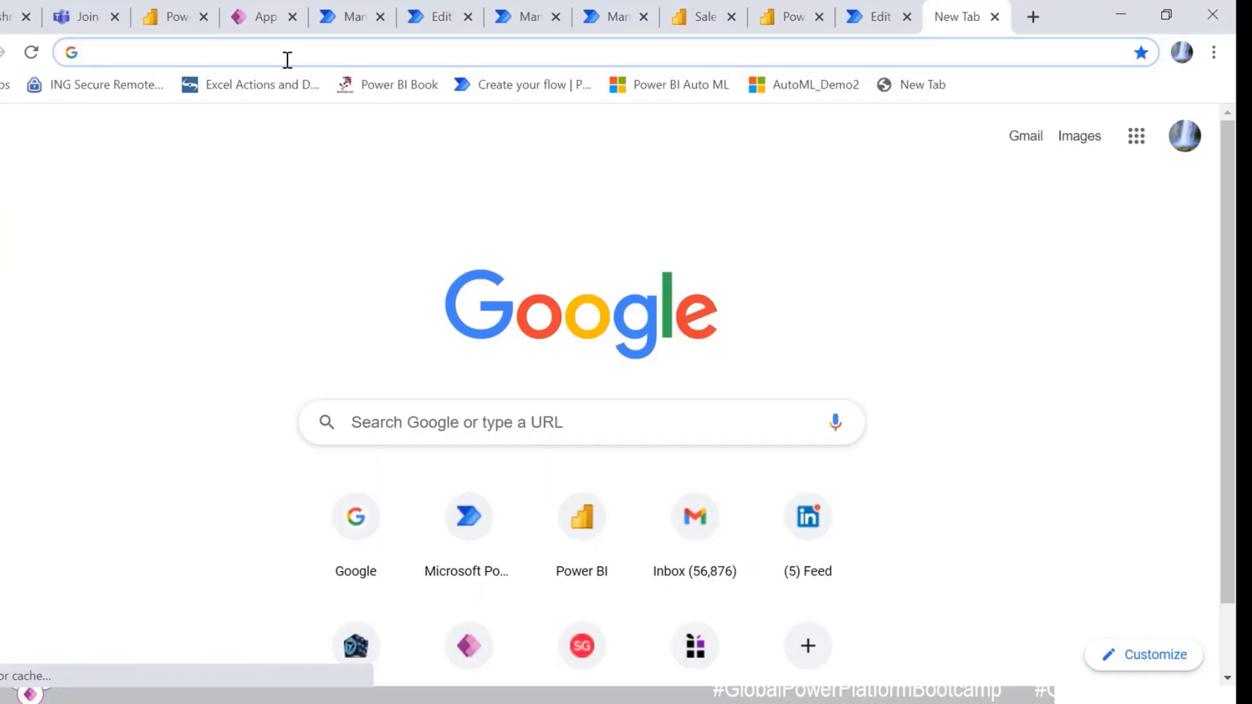
text(http://api.open-notify.org/iss-now.json)
key(Return)
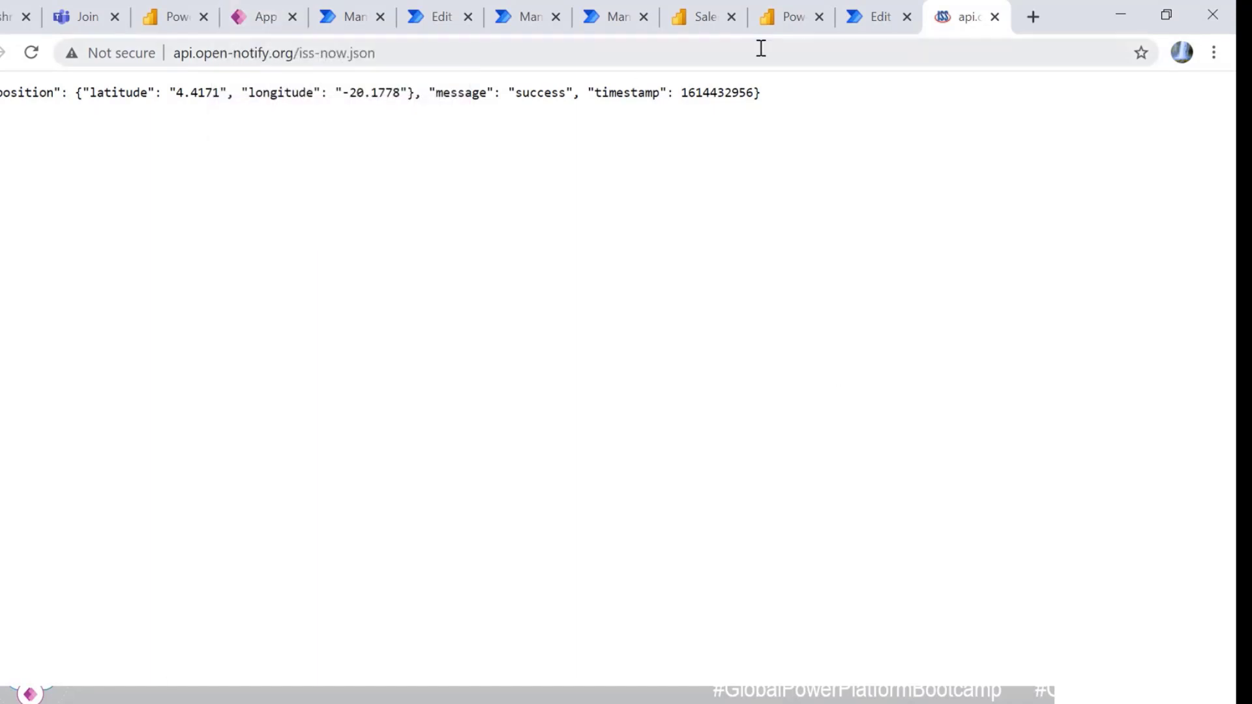
Step: Find the Build Stream Data flow among the open Power Automate pages and open it for editing
click(875, 21)
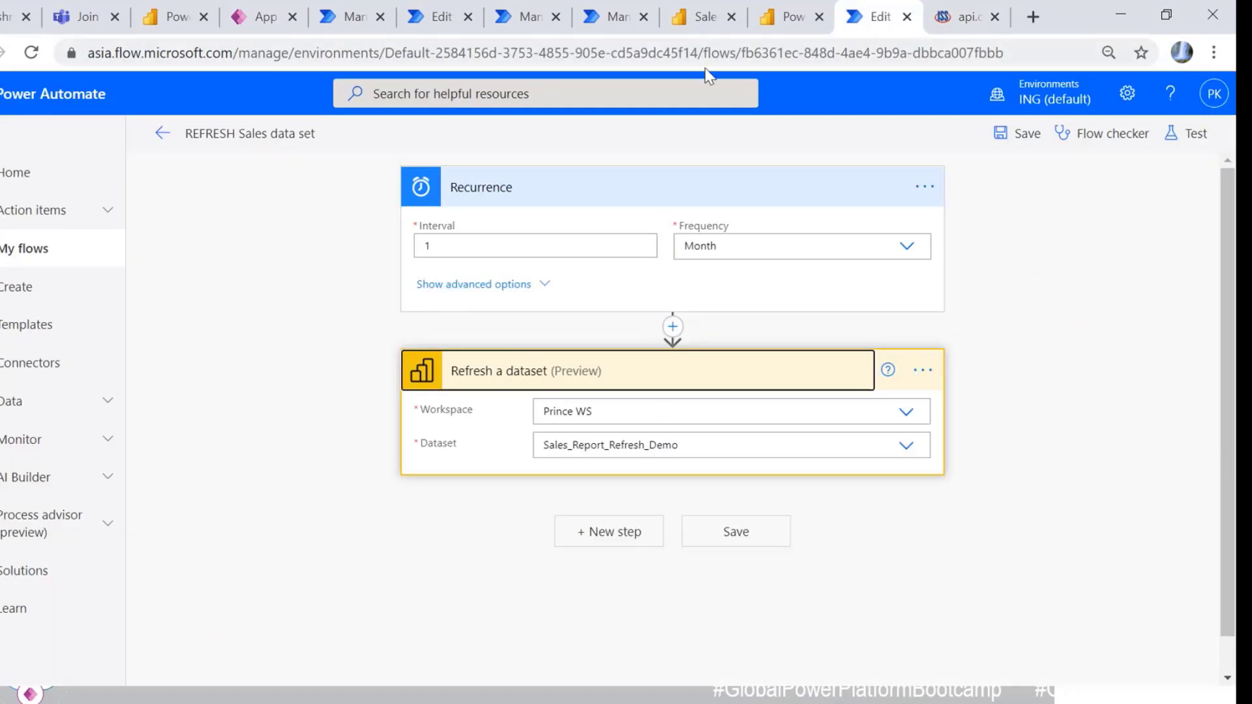
click(335, 28)
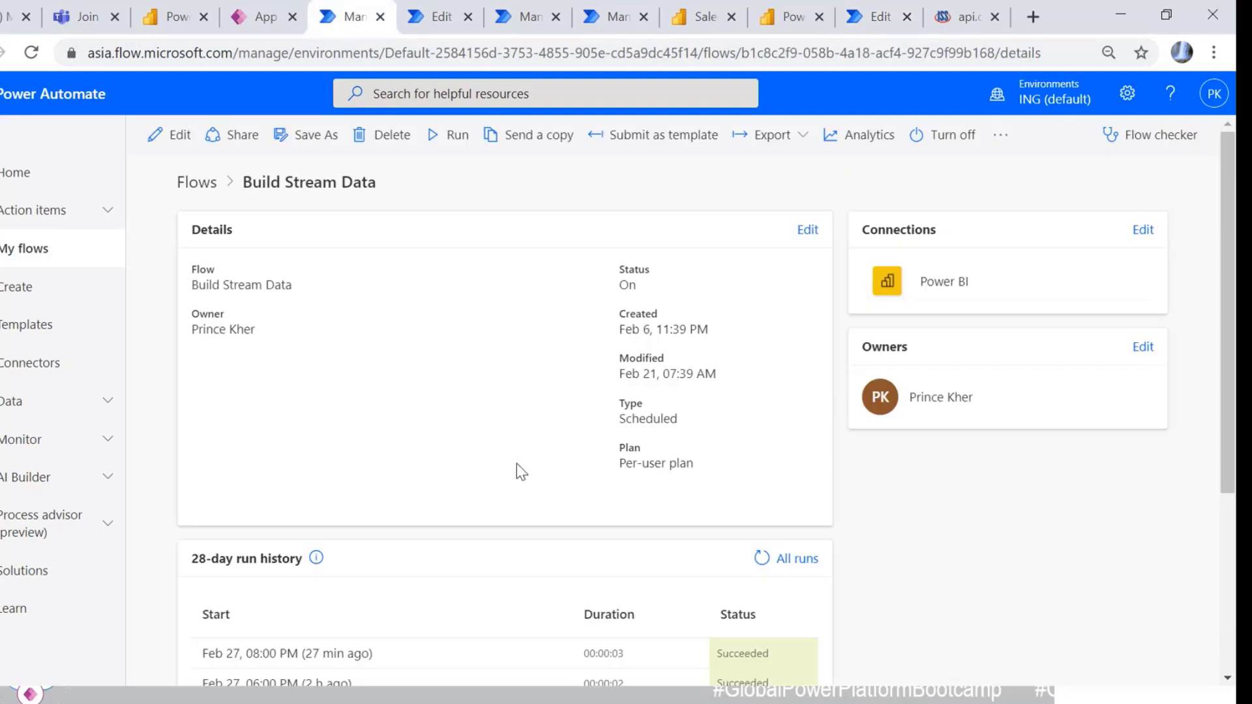
click(177, 134)
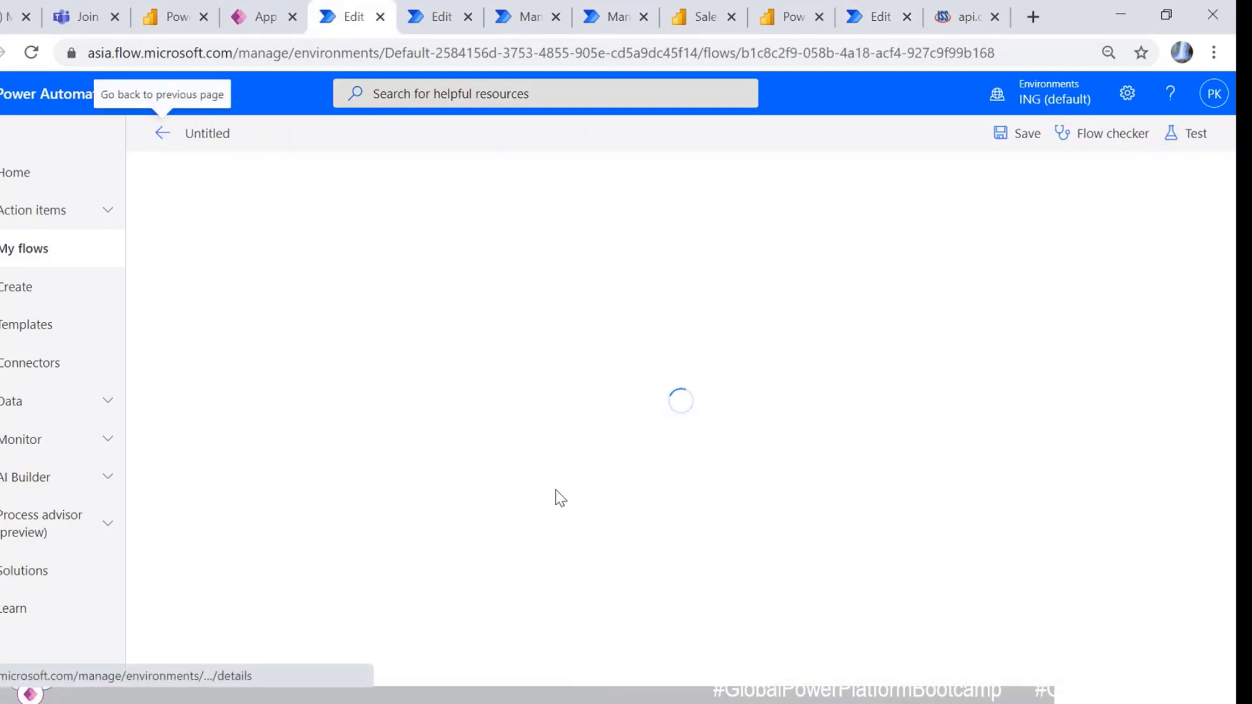
Step: Check the API's JSON response again, return to the new streaming dataset form and name the dataset Demo_BD
click(965, 16)
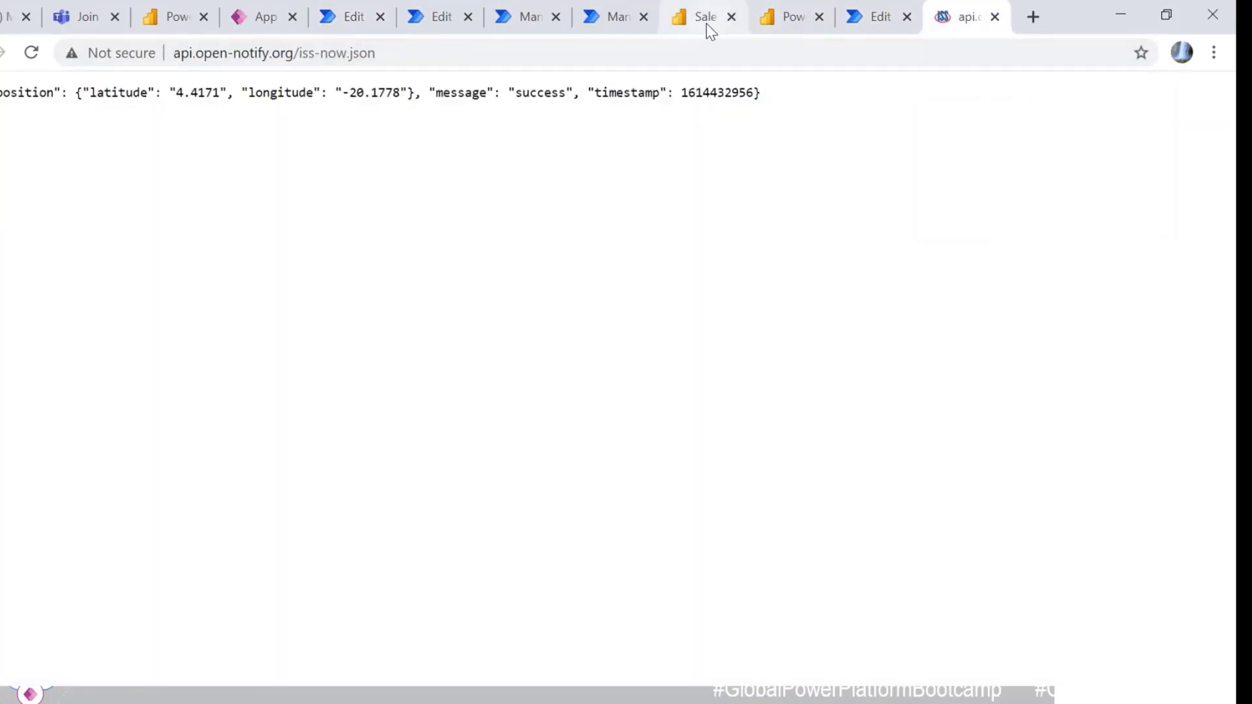
click(801, 26)
click(881, 319)
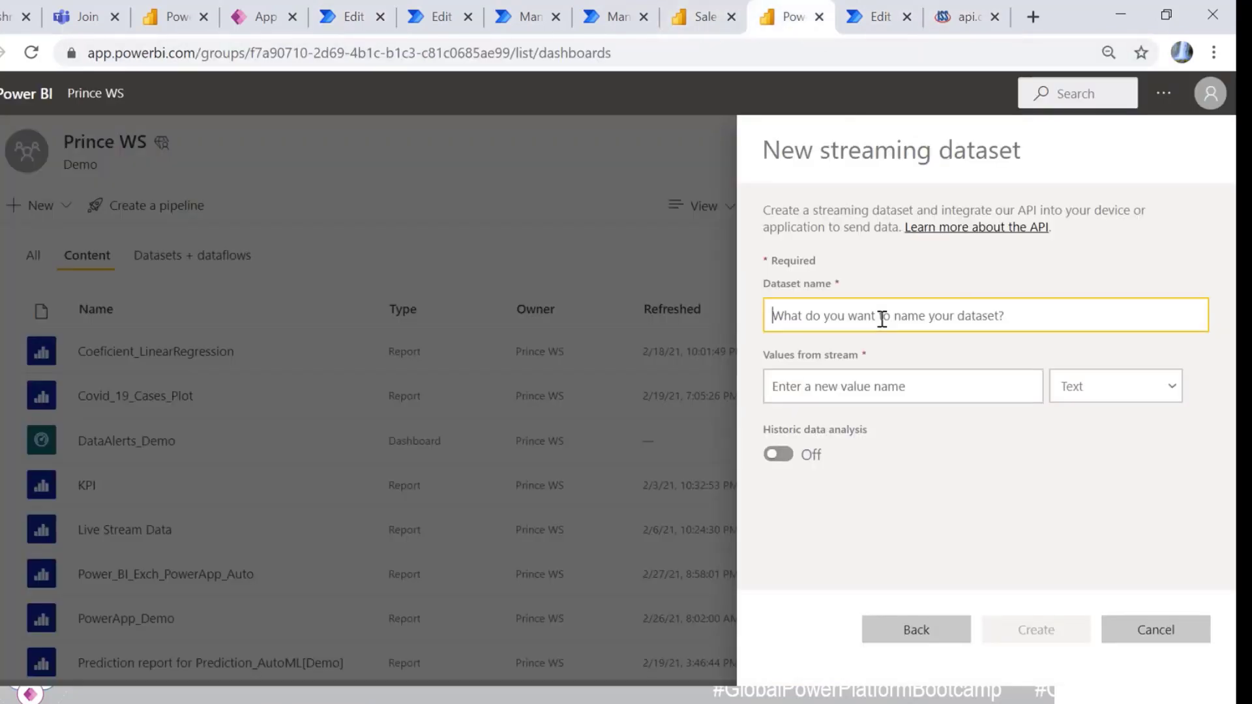
text(Demo)
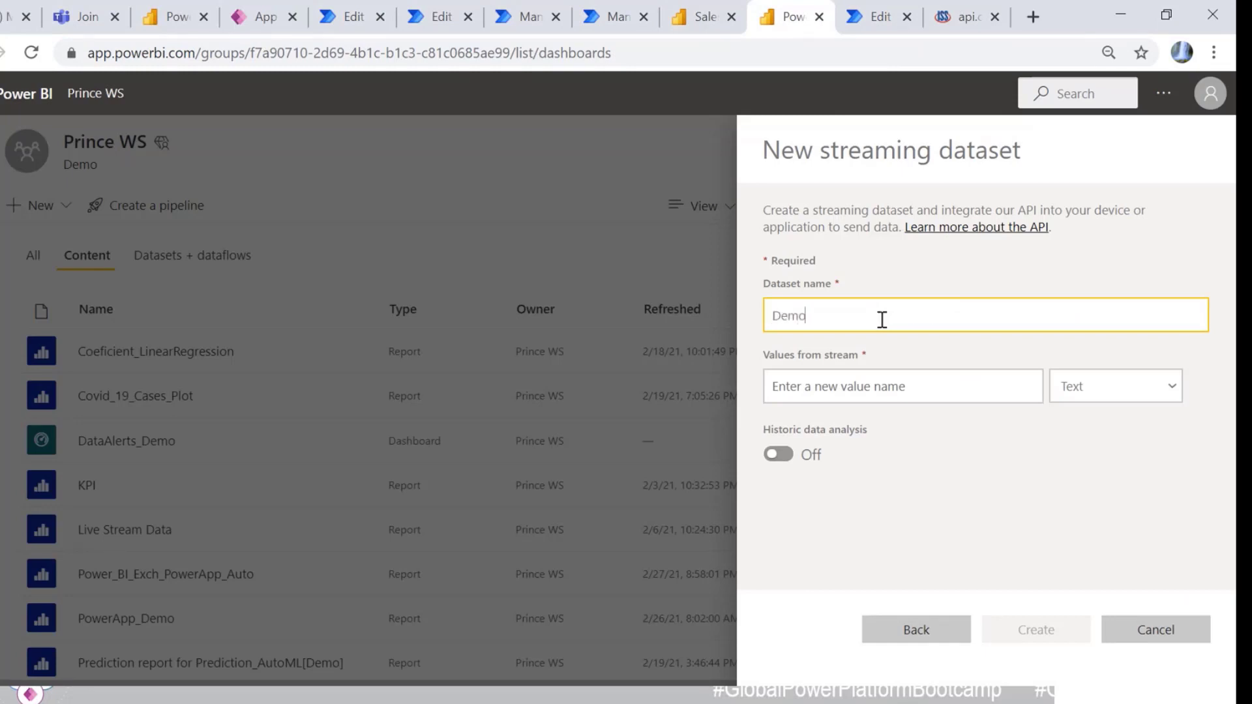
text(_BD)
Step: Add the stream values Latitude and Longitude, both with the Number data type
click(840, 386)
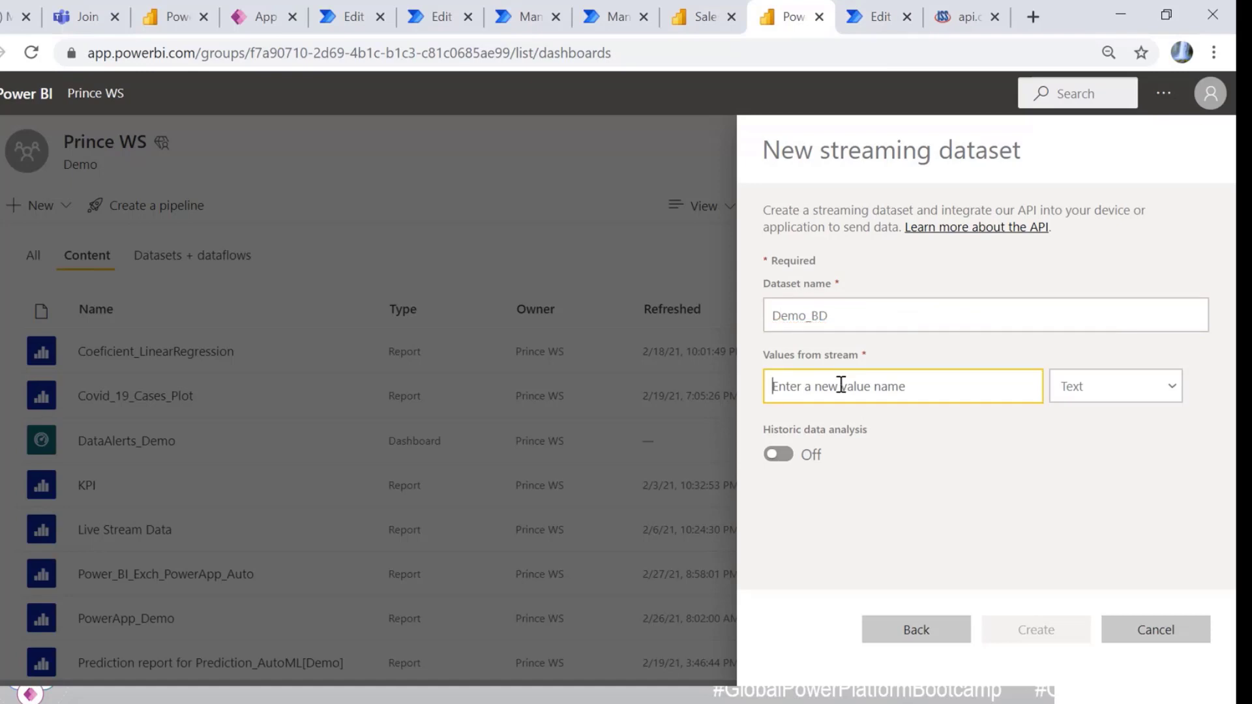
text(Lat)
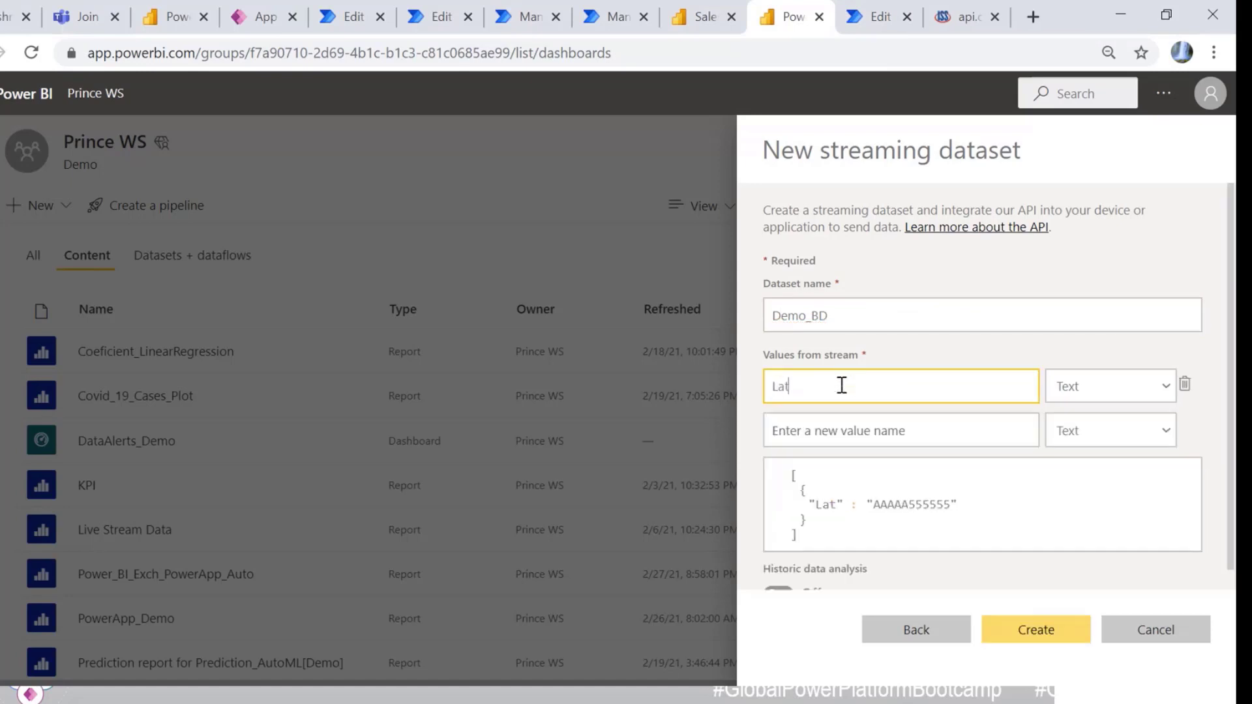
text(itude)
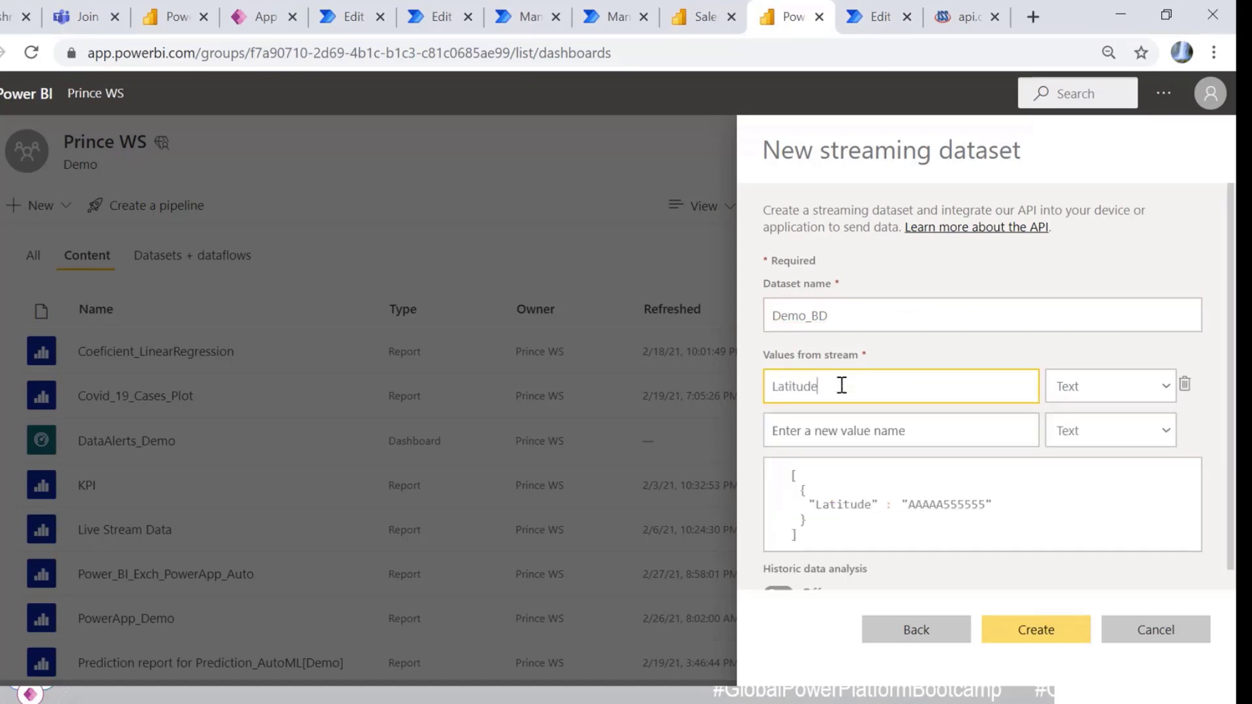
click(1133, 389)
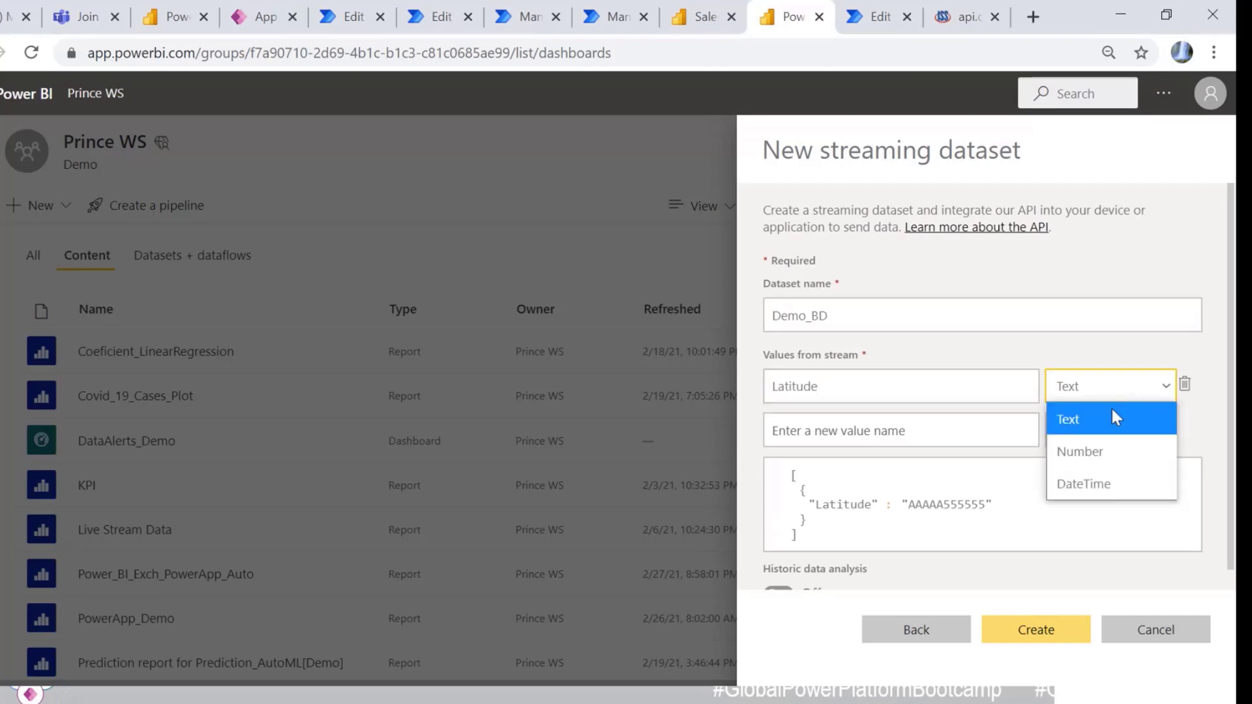
click(1090, 452)
click(900, 424)
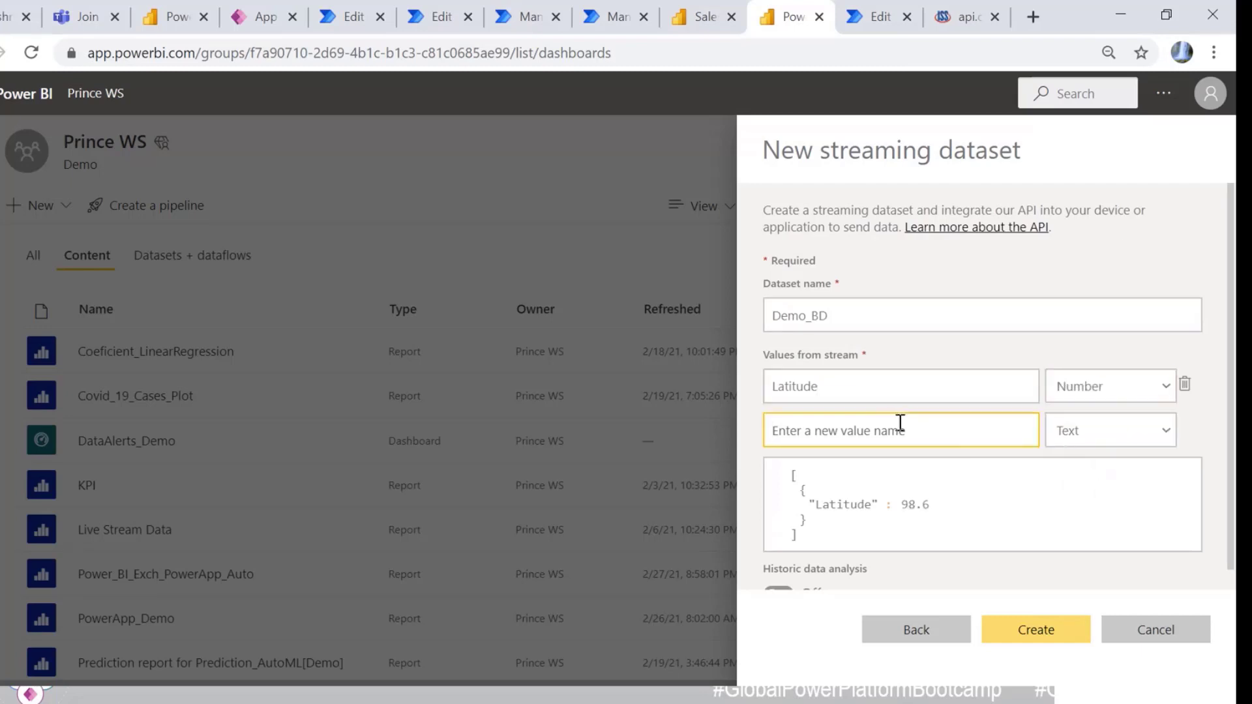
text(Longitude)
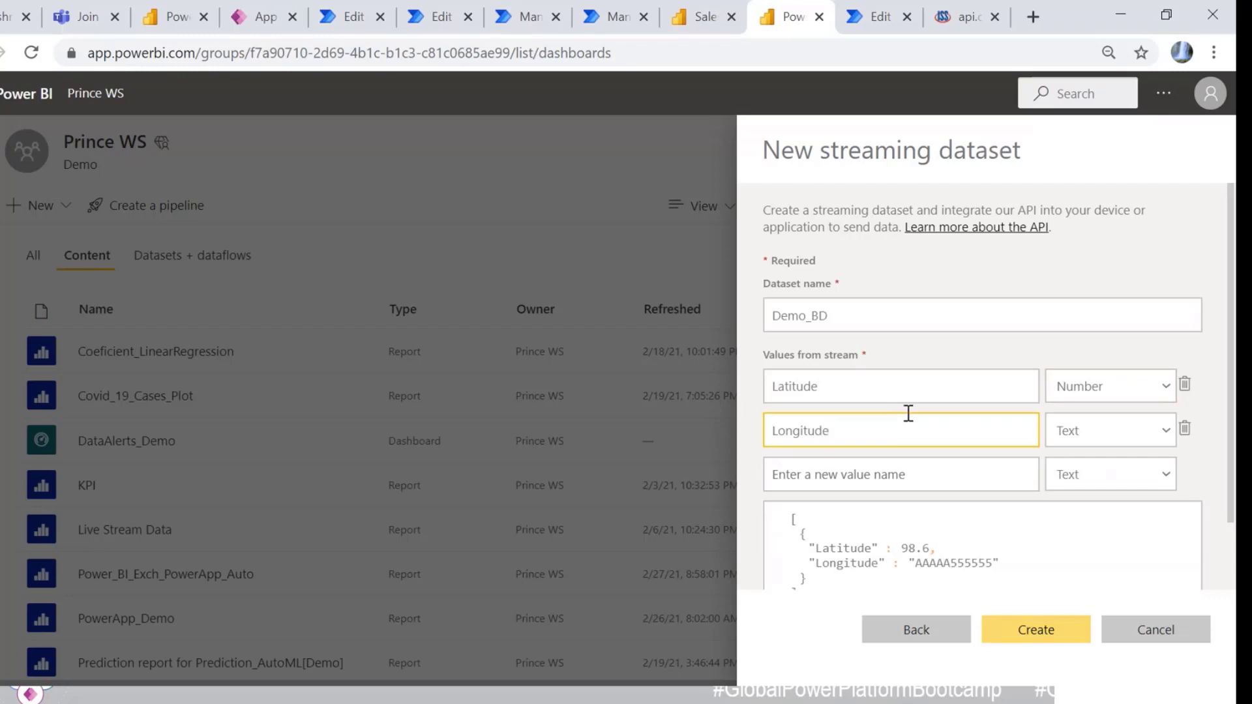
click(1159, 434)
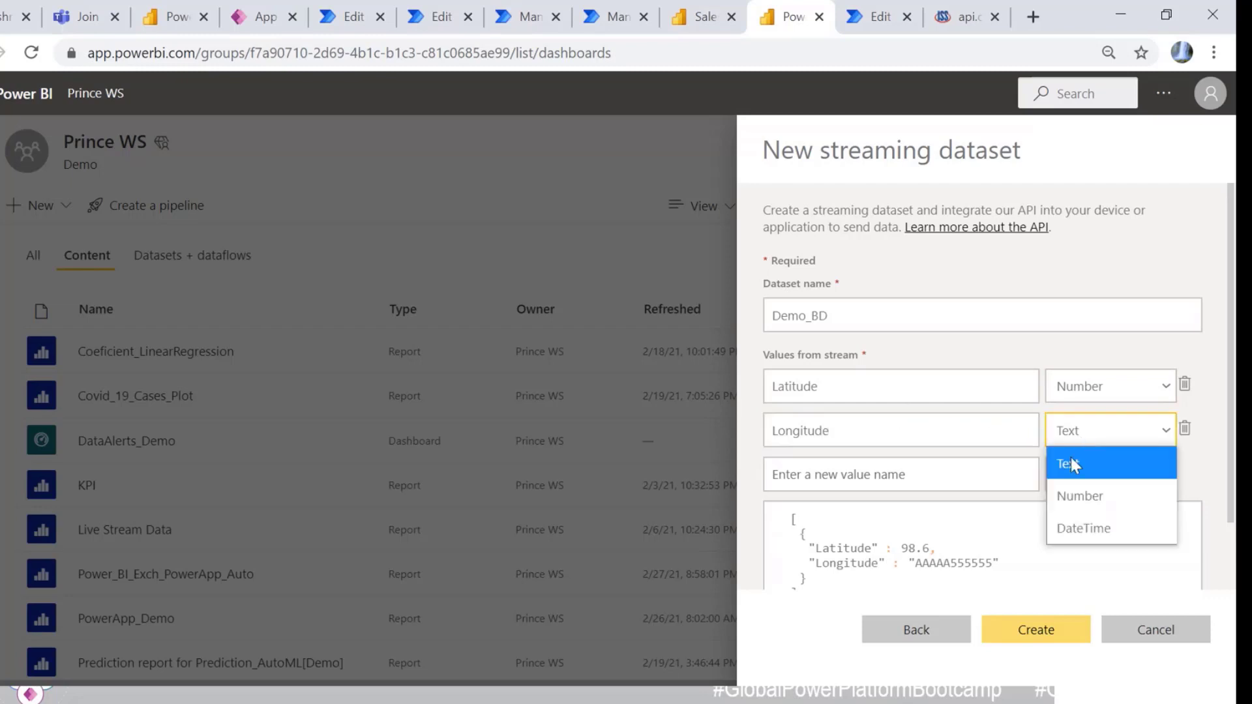
click(1062, 495)
Step: Add the stream values Message as Text and DateTime with the DateTime data type
click(931, 470)
text(Me)
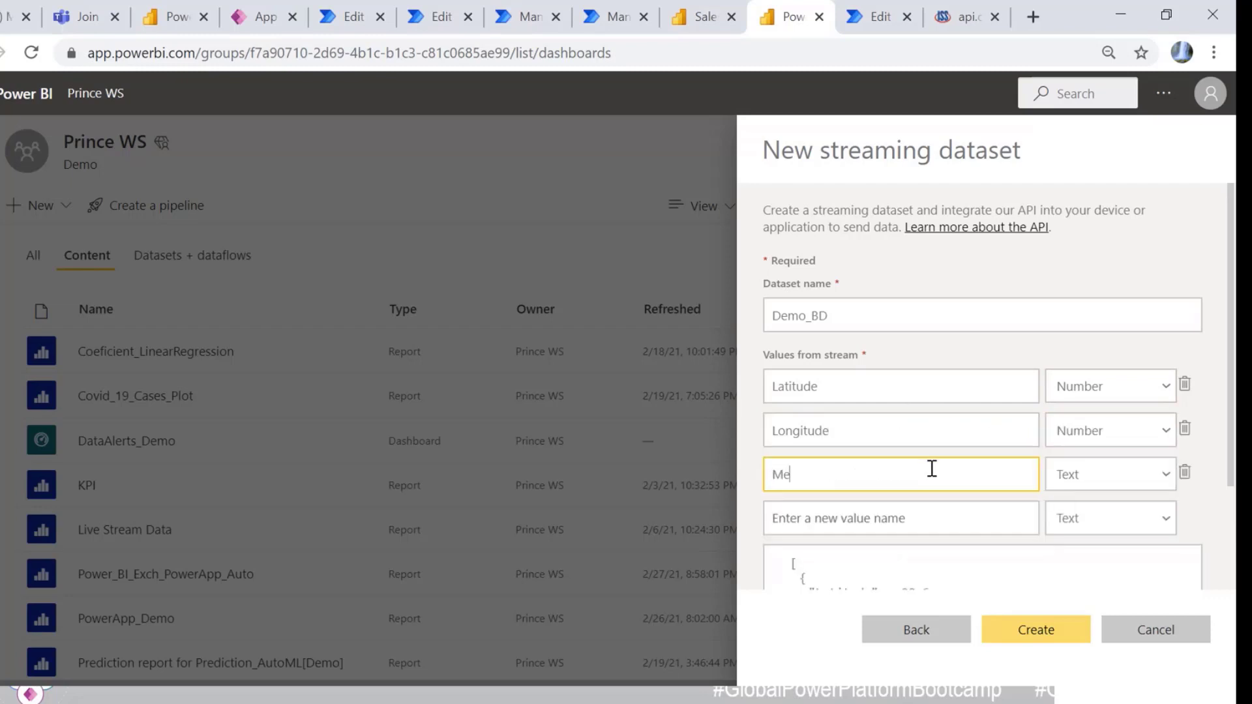
text(ssage)
key(Tab)
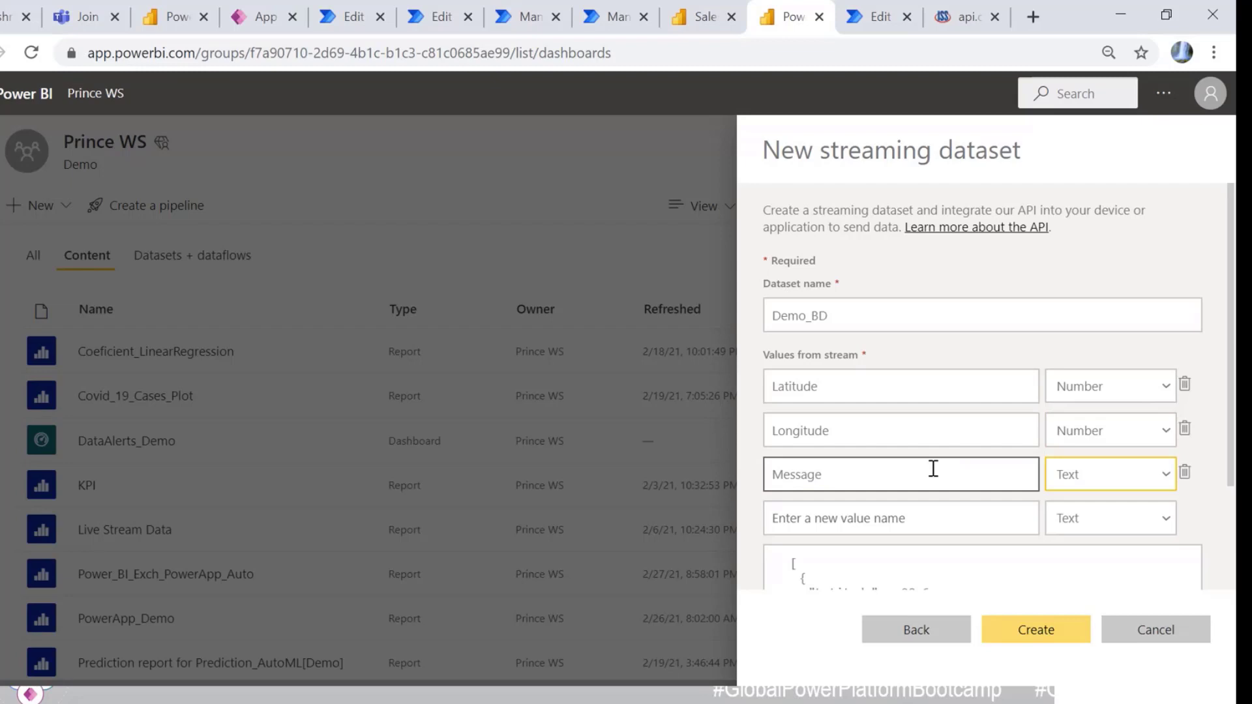
click(913, 507)
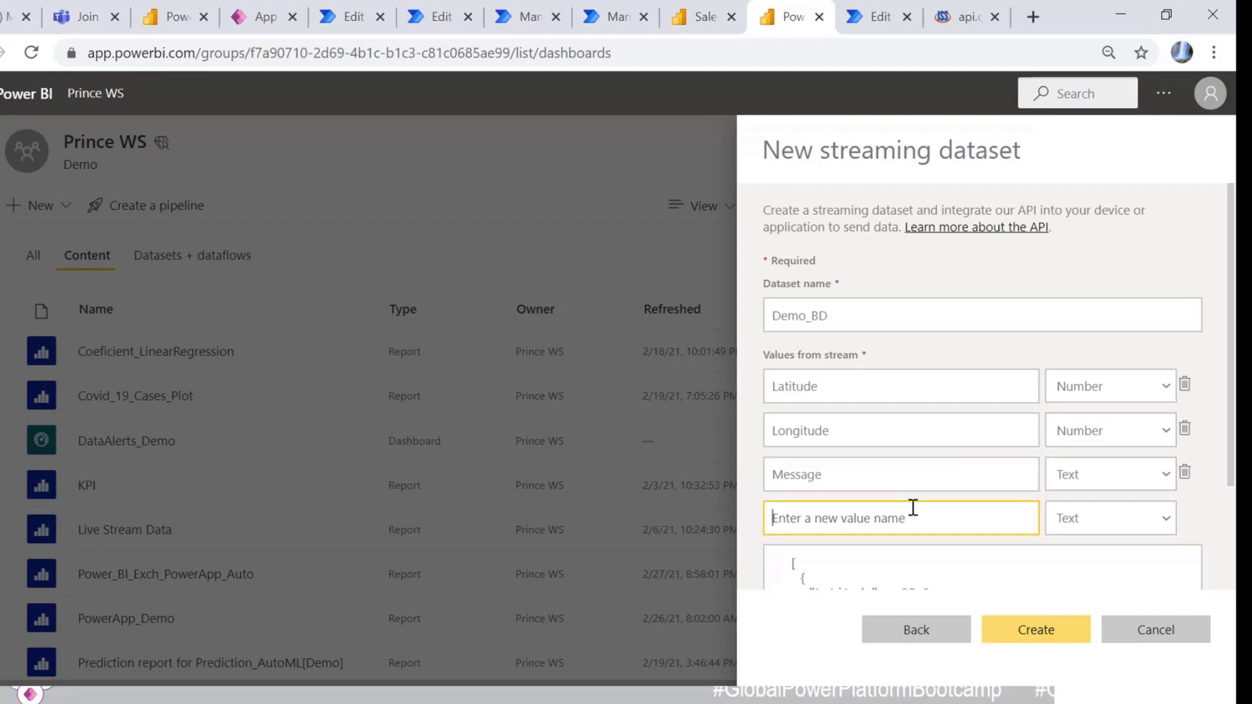
text(Date)
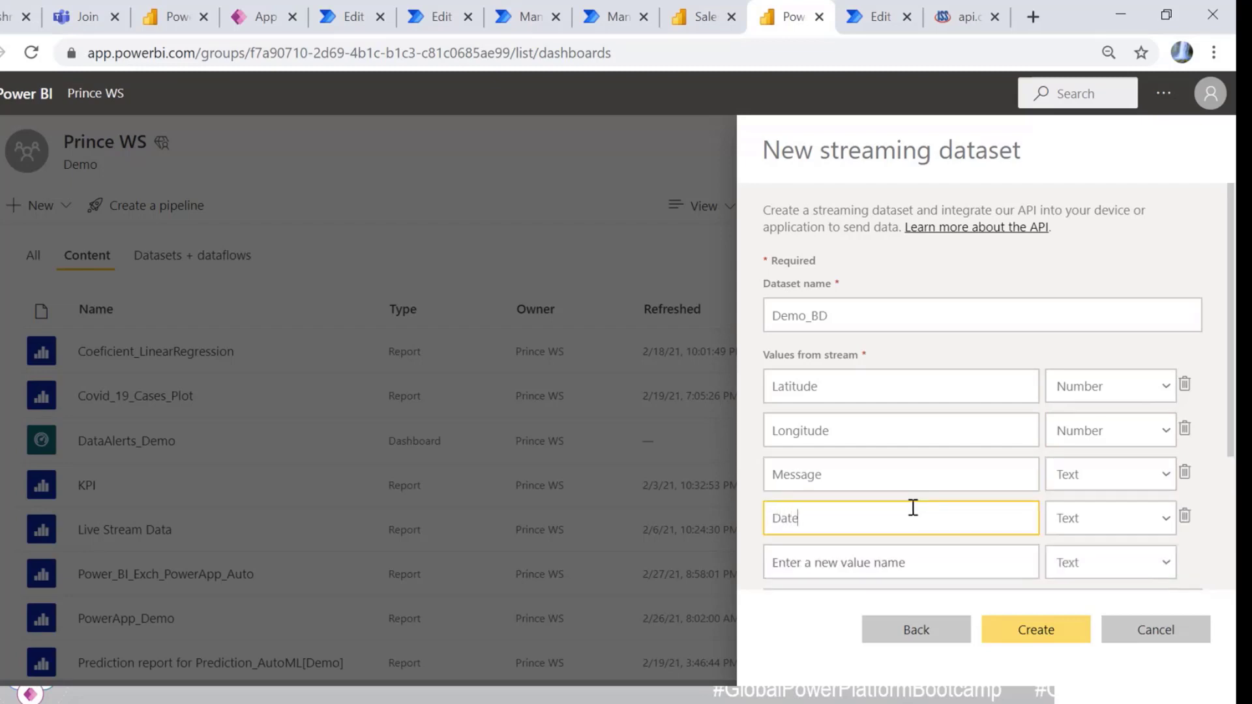
text(Time)
click(1089, 517)
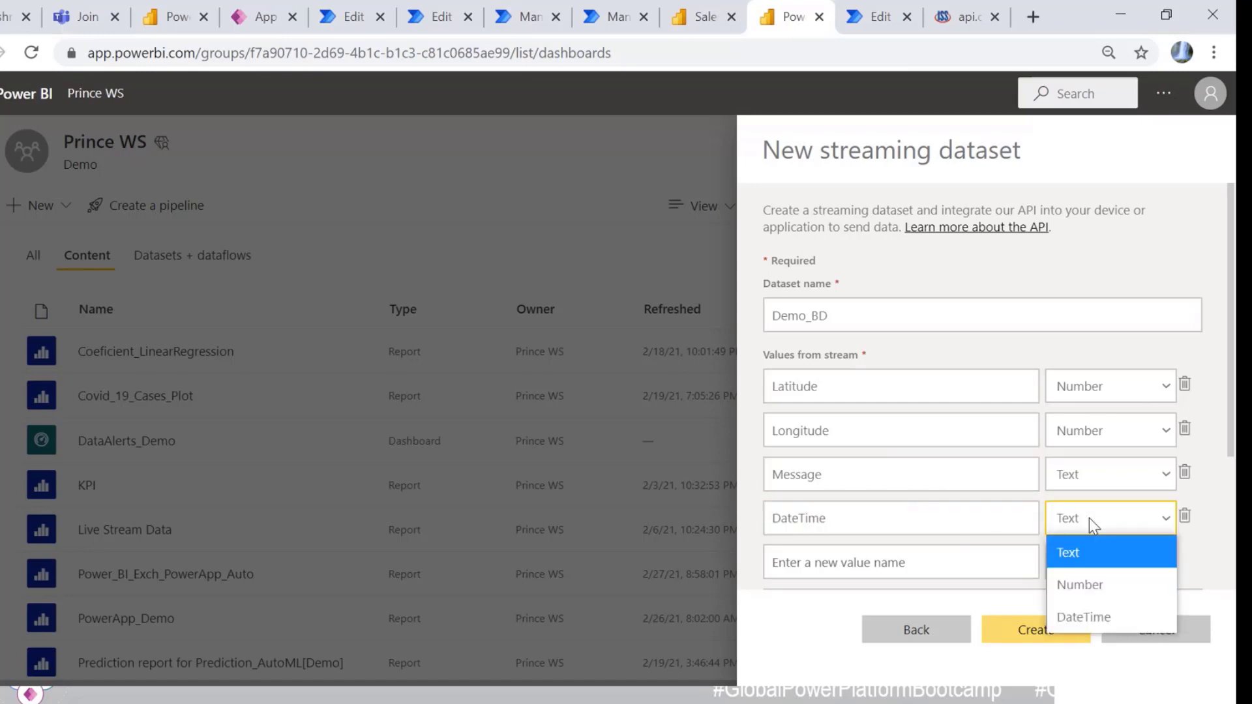
click(1076, 614)
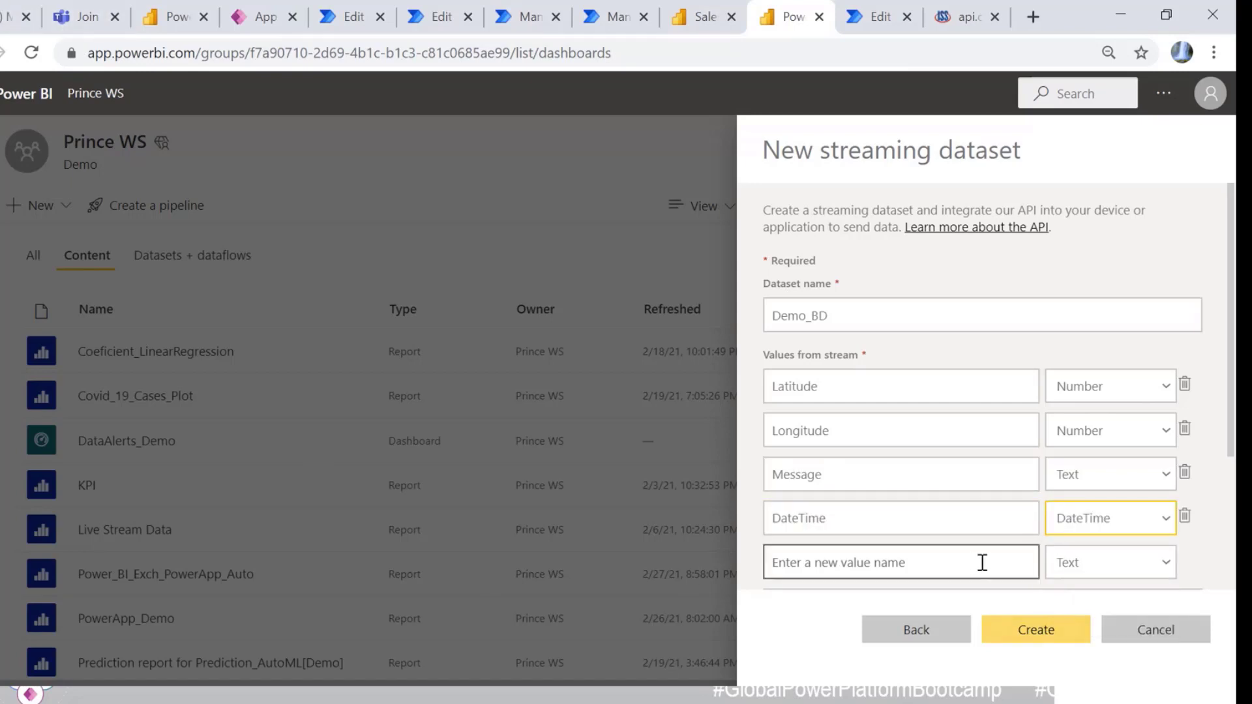
Step: Turn on historic data analysis, create the streaming dataset and close its form
scroll(981, 562, down, 3)
click(778, 572)
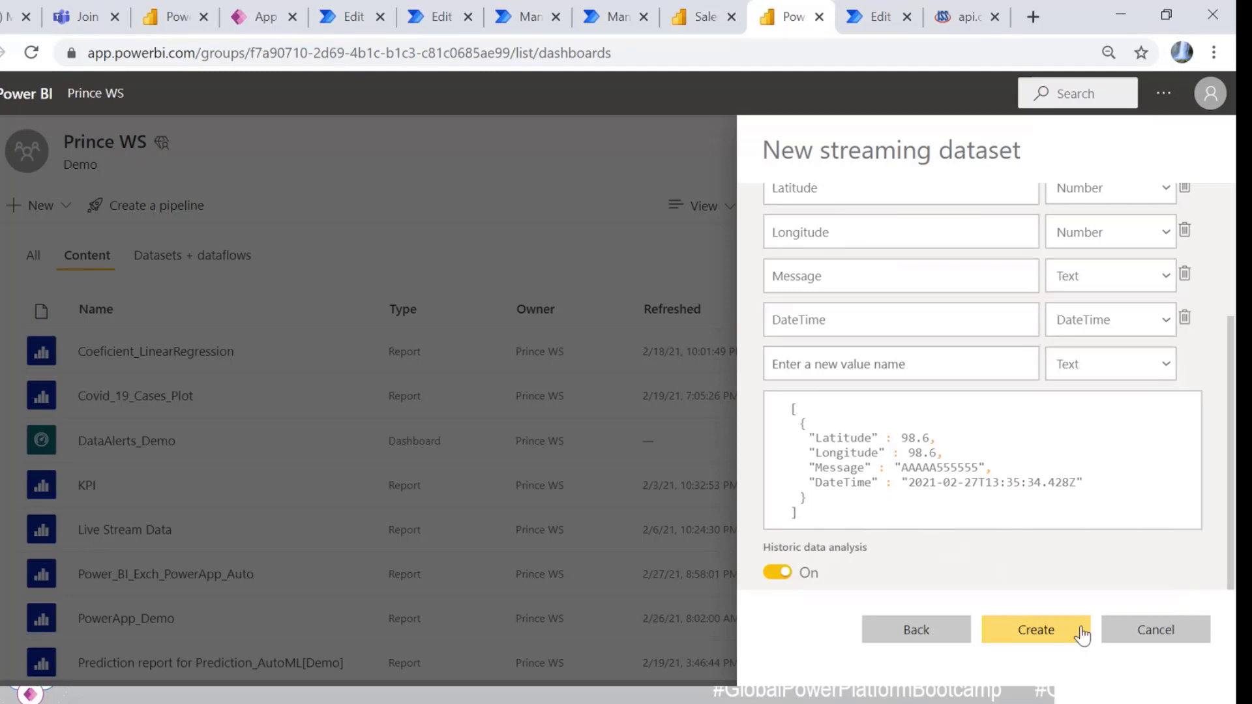
click(1053, 629)
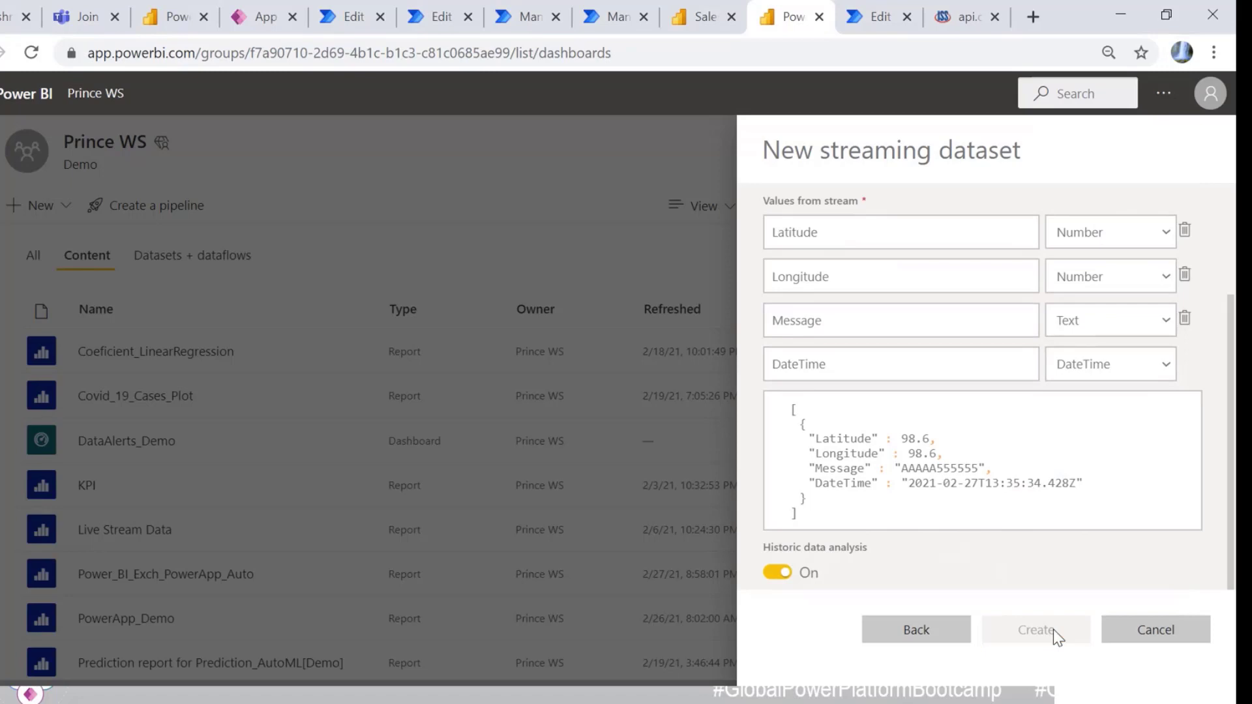
click(1191, 646)
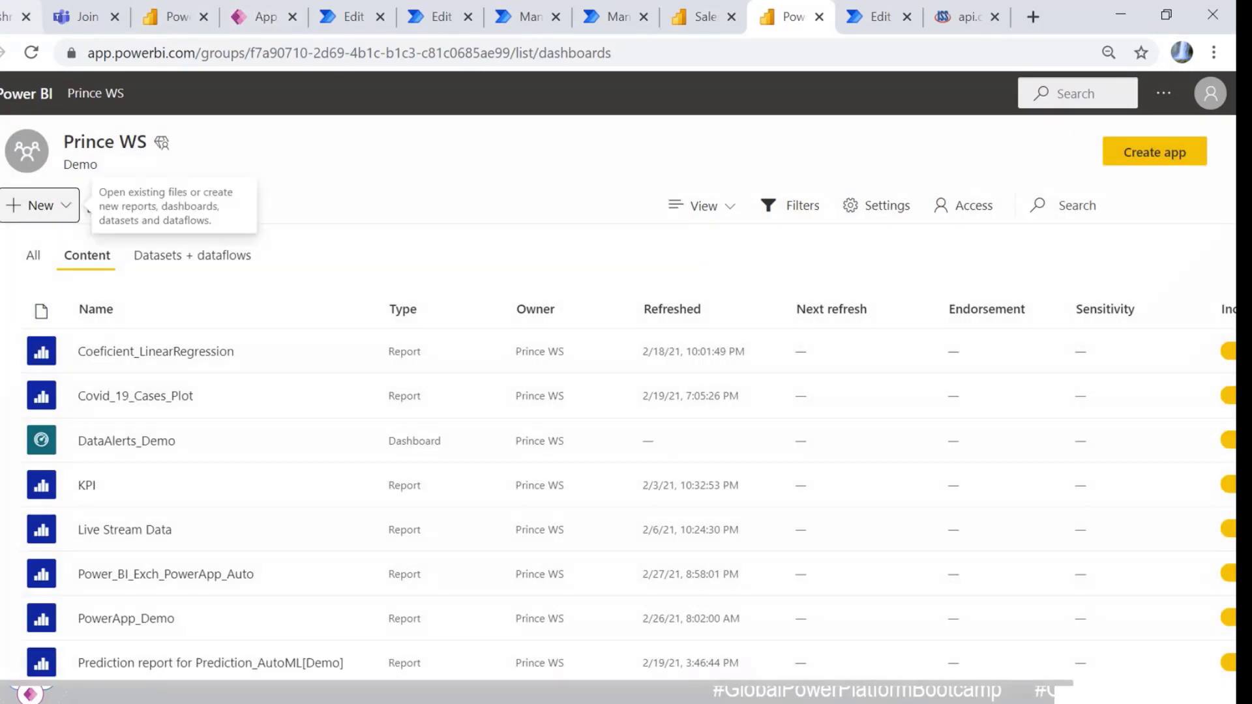
Step: Switch to the Build Stream Data flow in Power Automate and examine the Recurrence trigger's interval and frequency
click(361, 11)
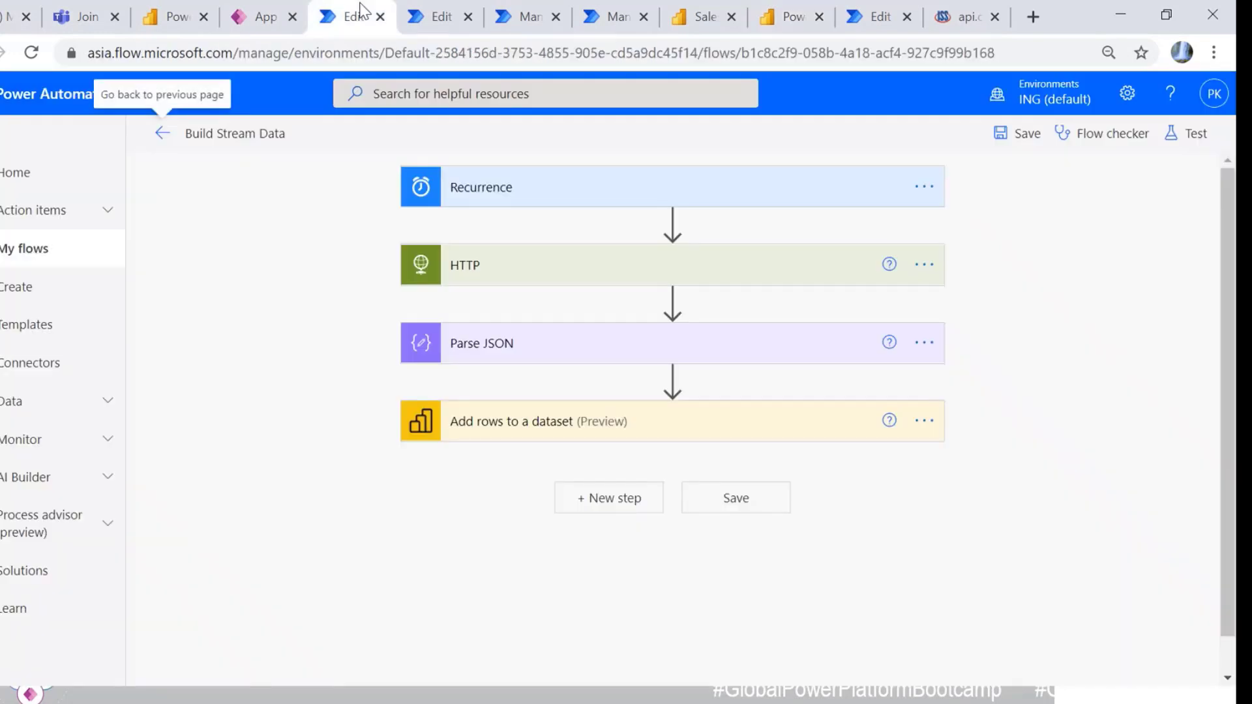
click(526, 196)
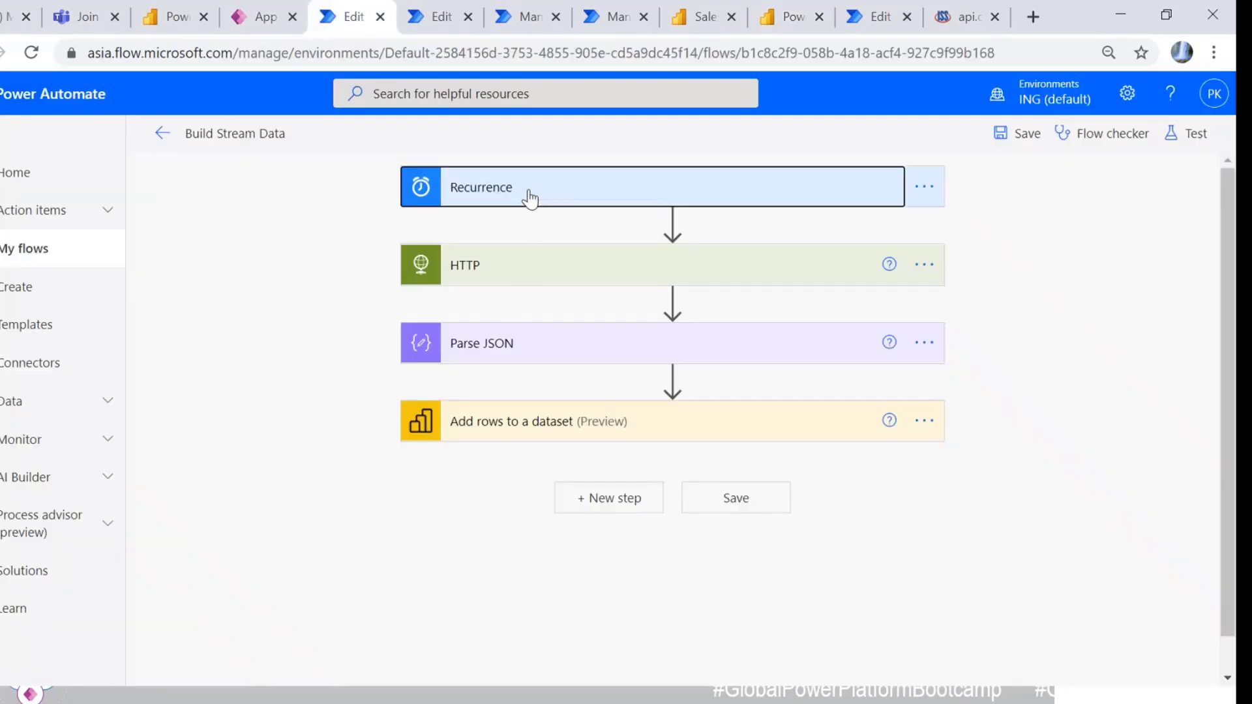
click(530, 195)
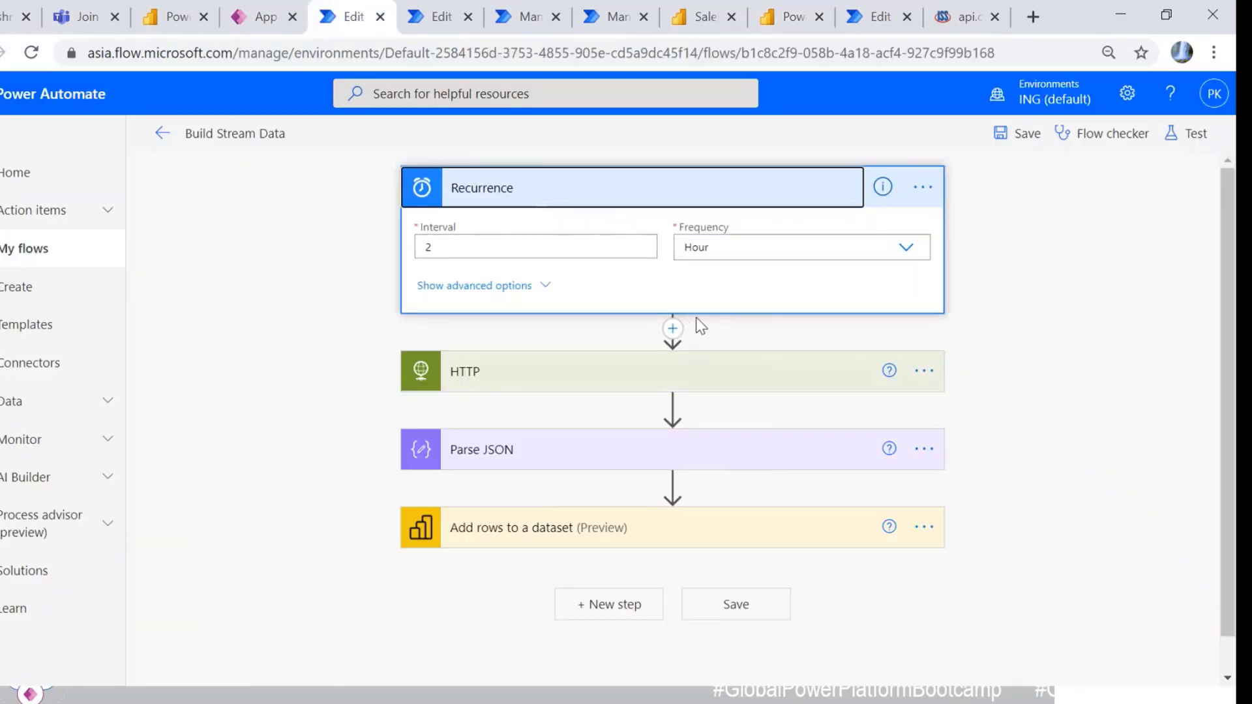
Step: Examine the HTTP action's method, URI and advanced options, and check the API's JSON response it calls
click(555, 372)
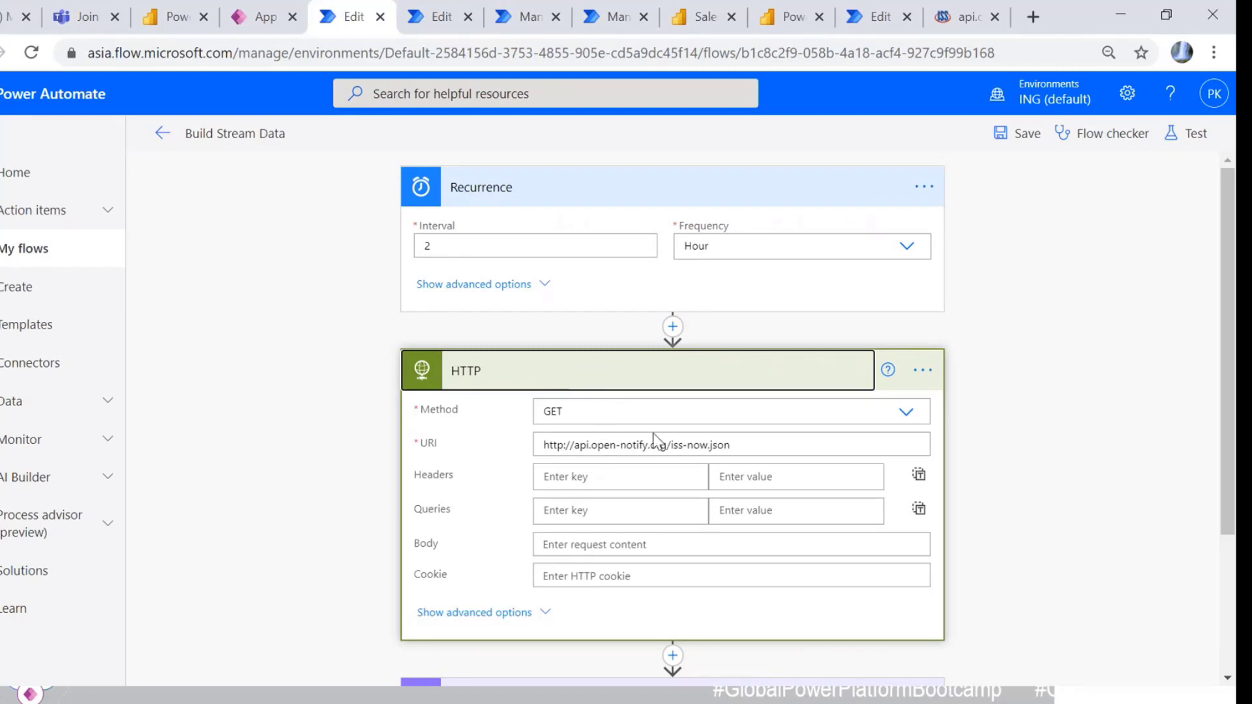
drag(744, 441, 511, 436)
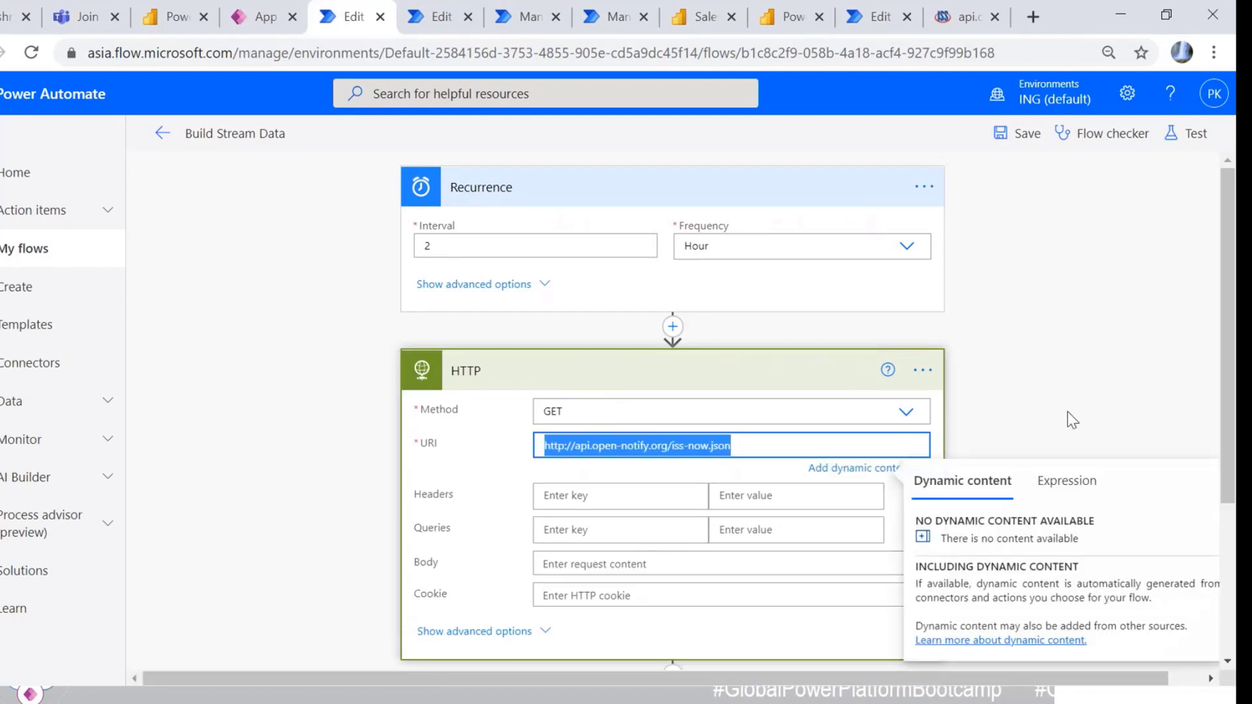
click(1114, 327)
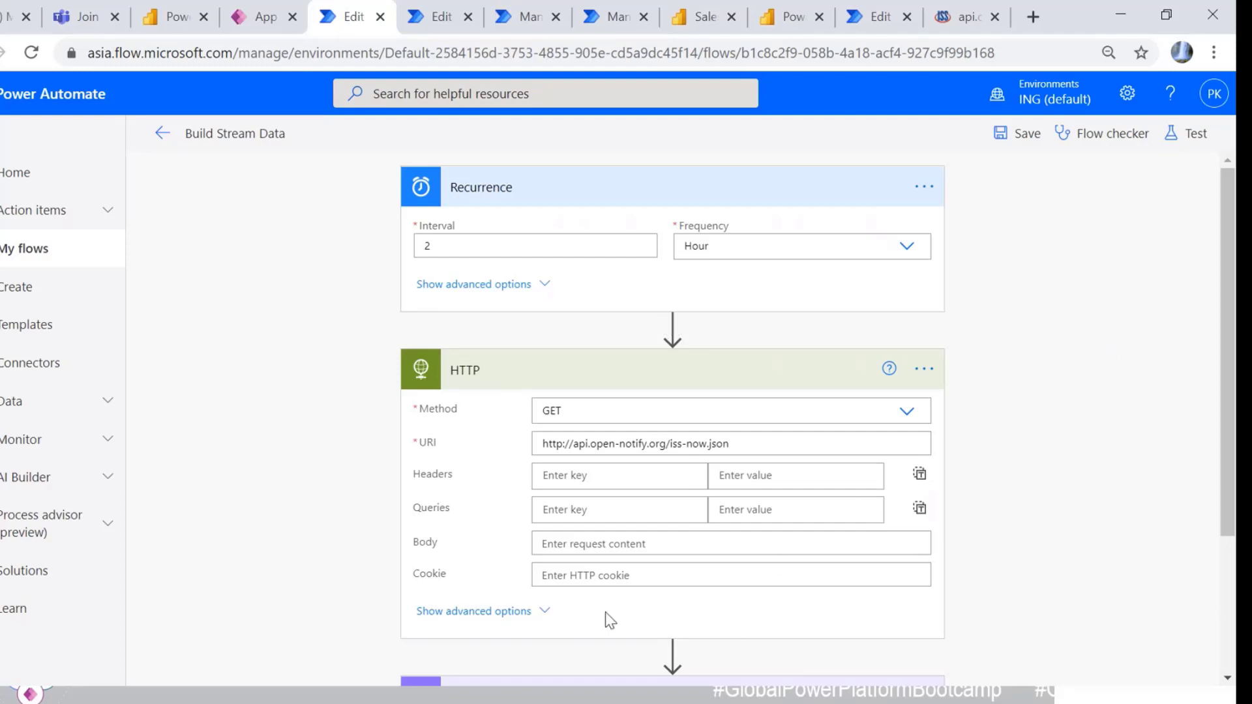
click(535, 610)
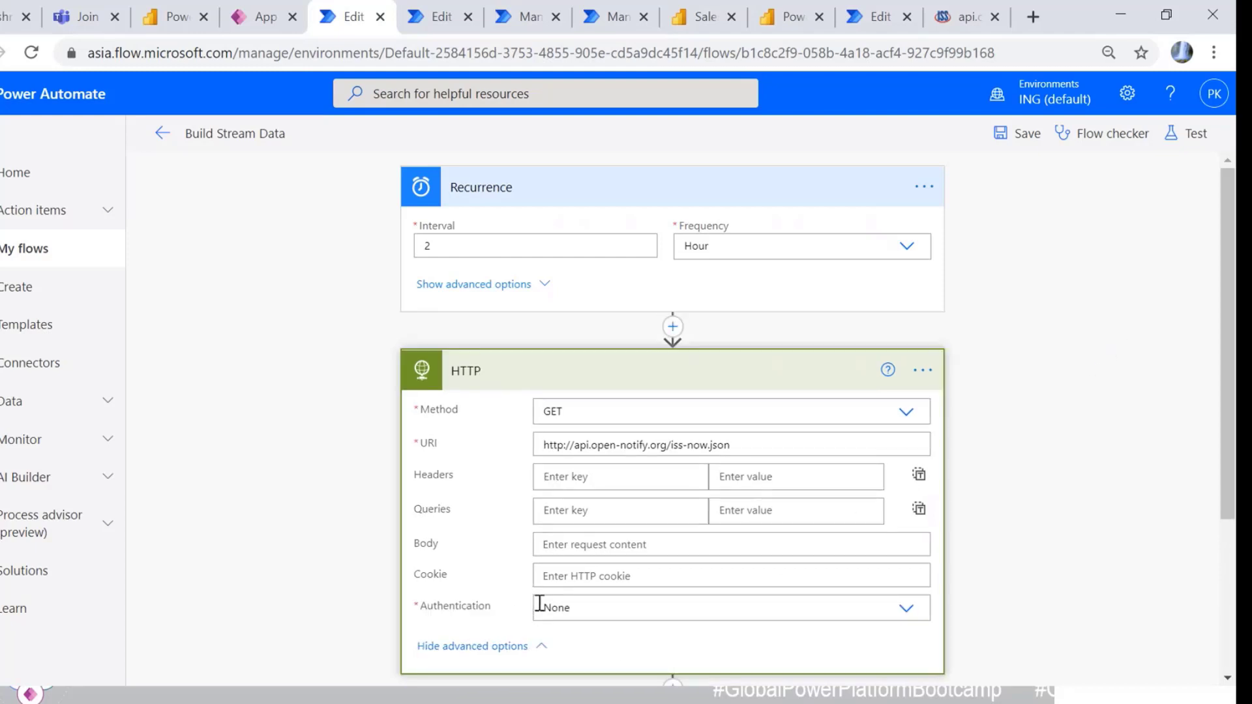
scroll(540, 604, down, 3)
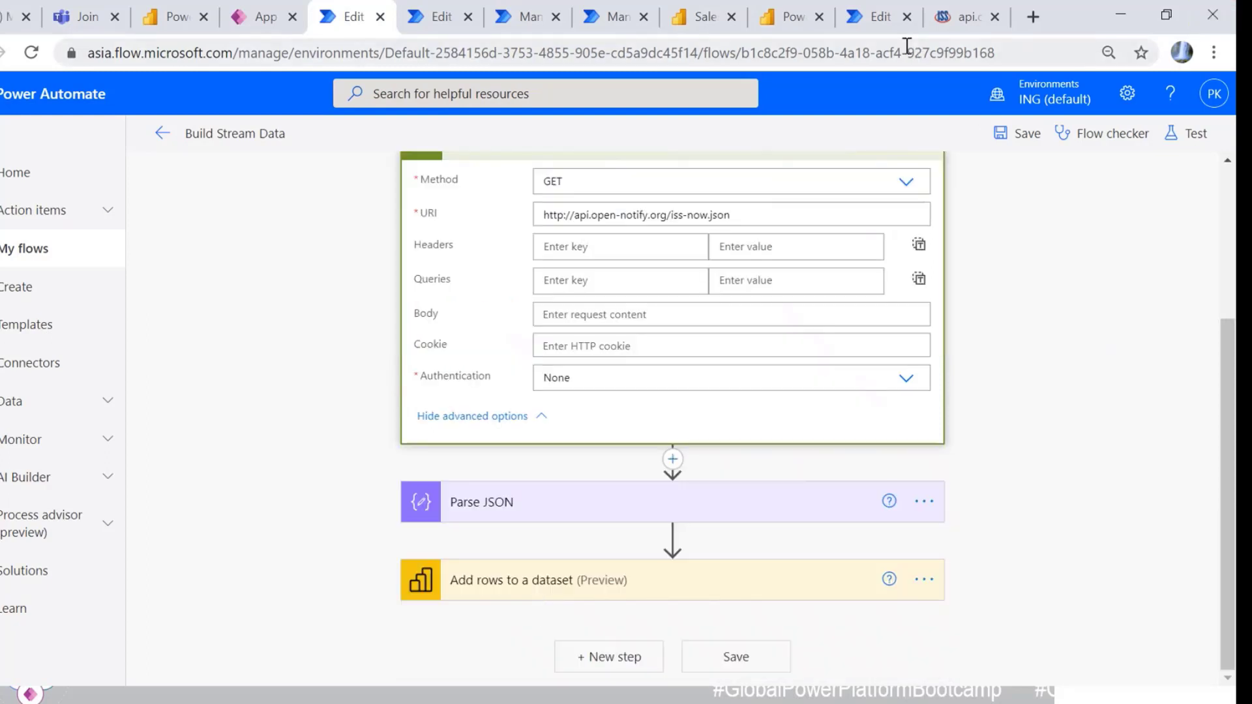
click(946, 4)
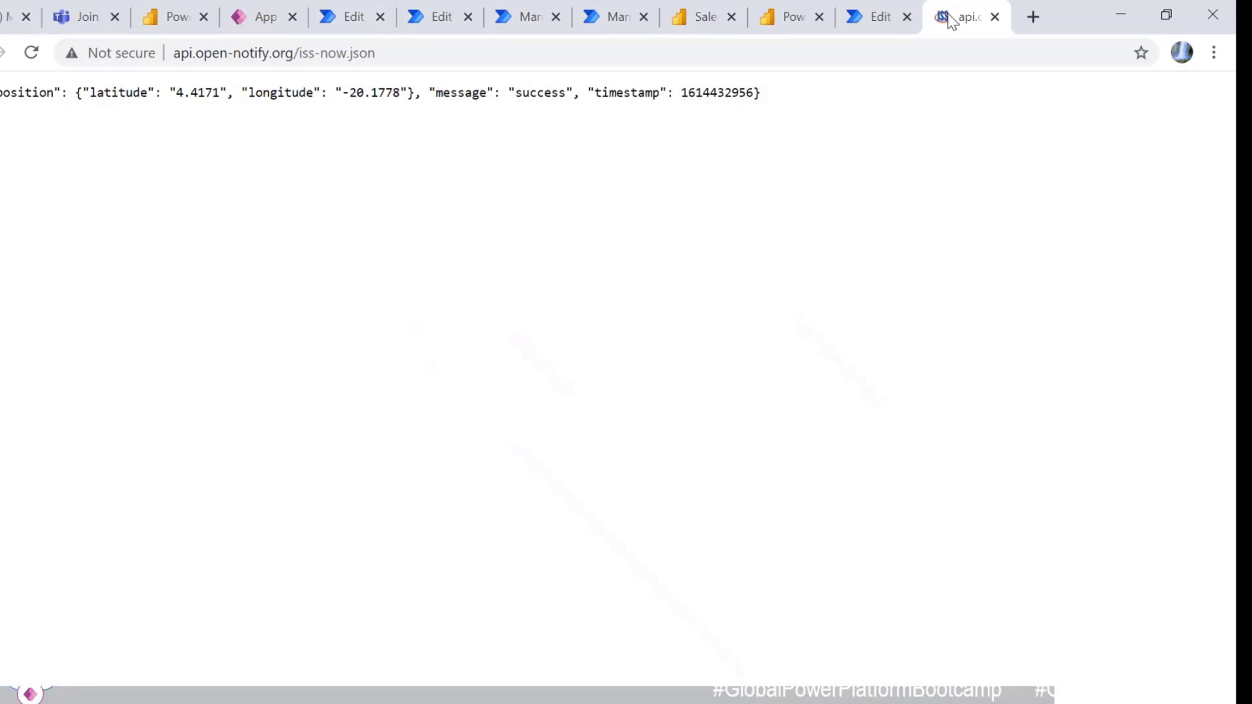
click(326, 18)
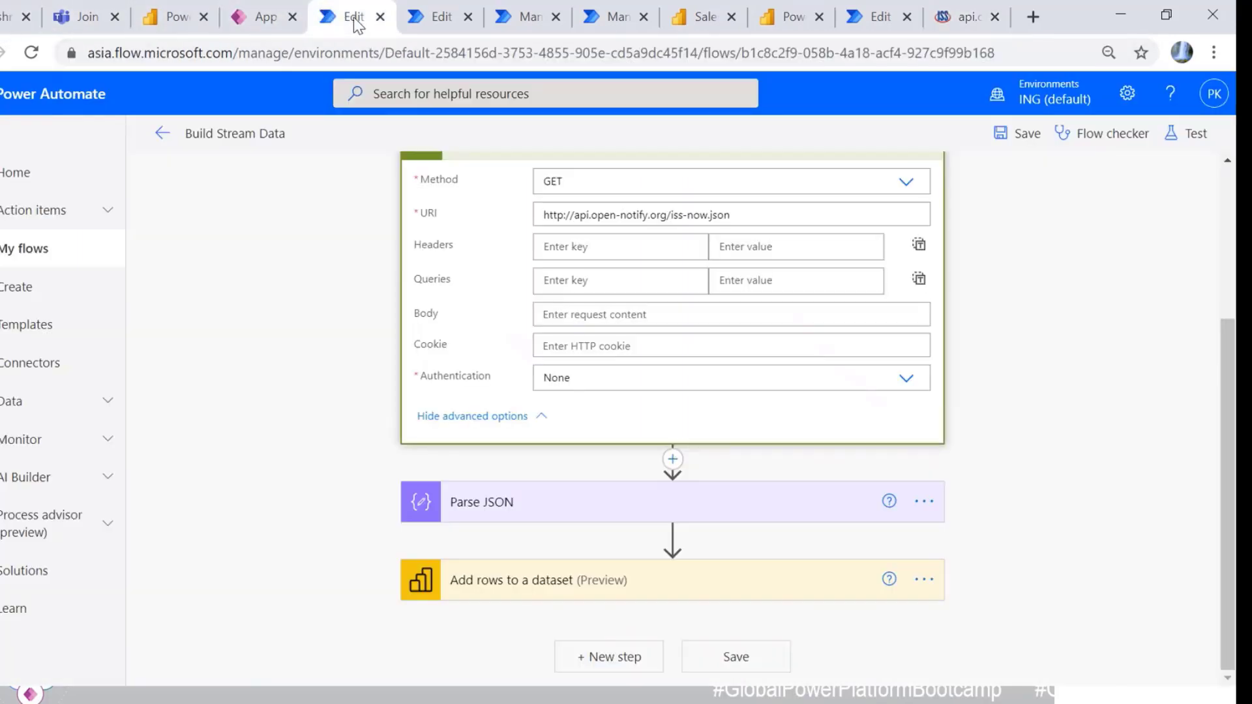
Step: Generate the Parse JSON action's schema using the API's full JSON response as the sample payload, and review the schema
click(558, 509)
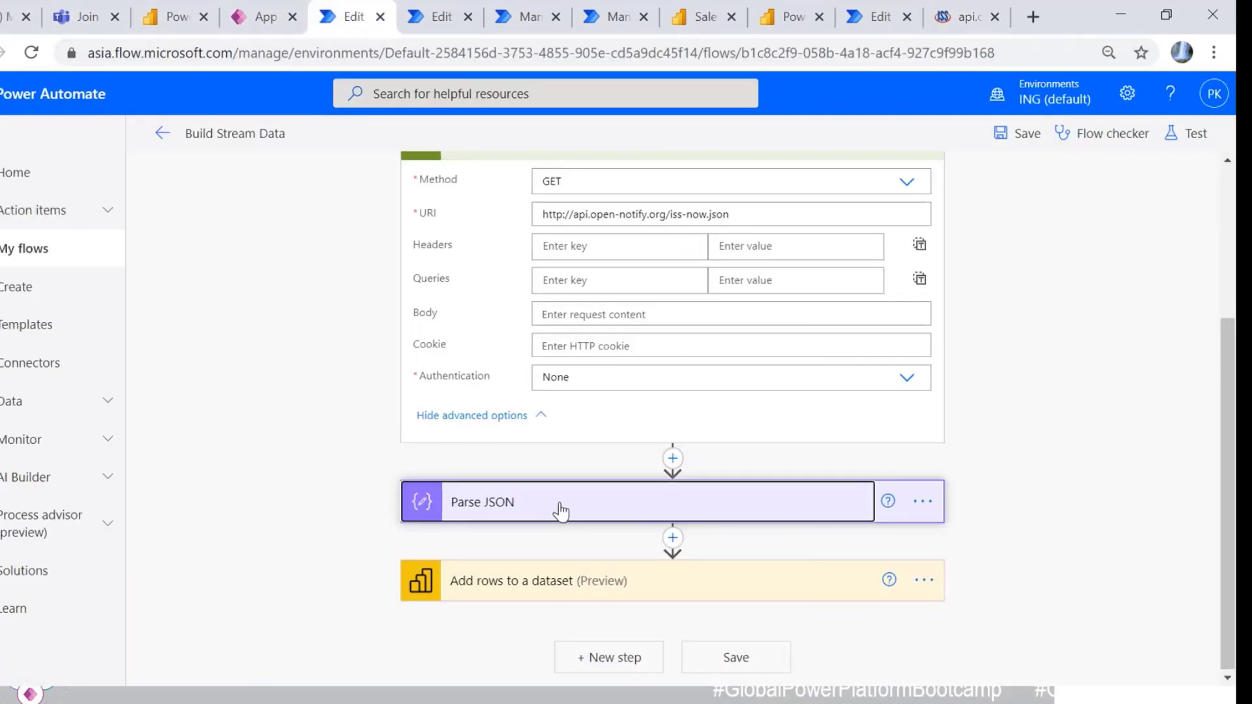
click(495, 508)
scroll(577, 533, down, 3)
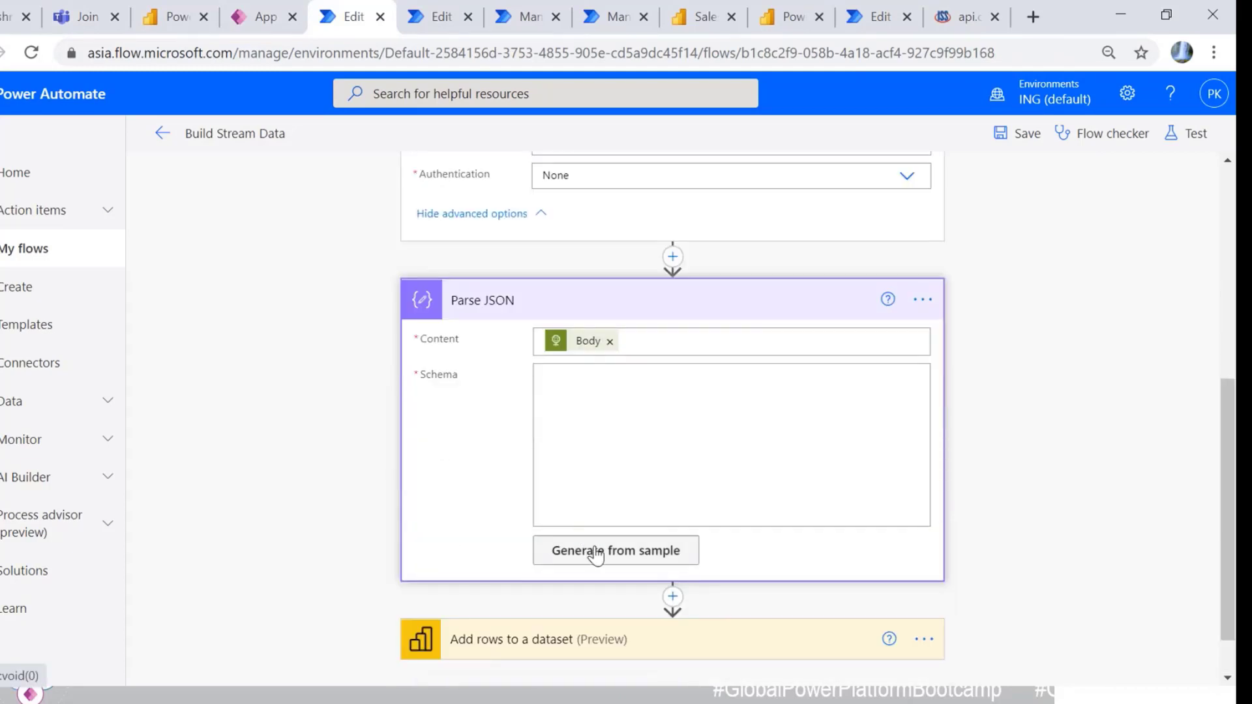
click(596, 554)
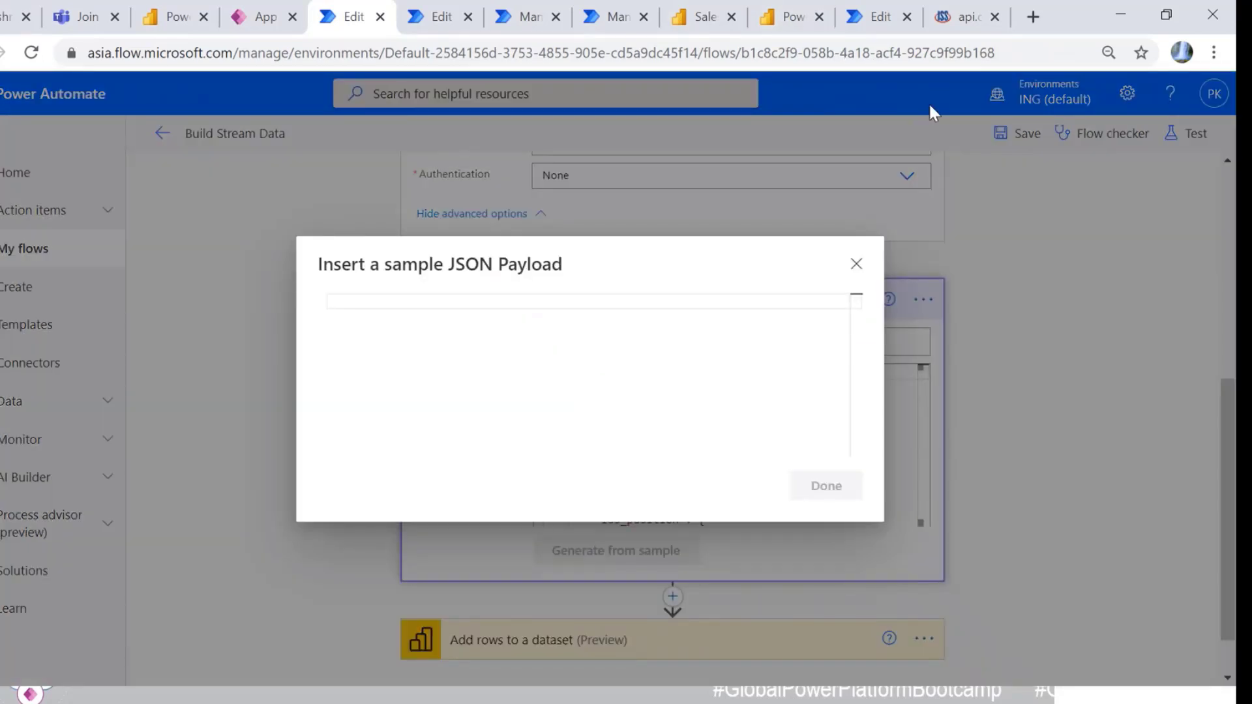
click(957, 18)
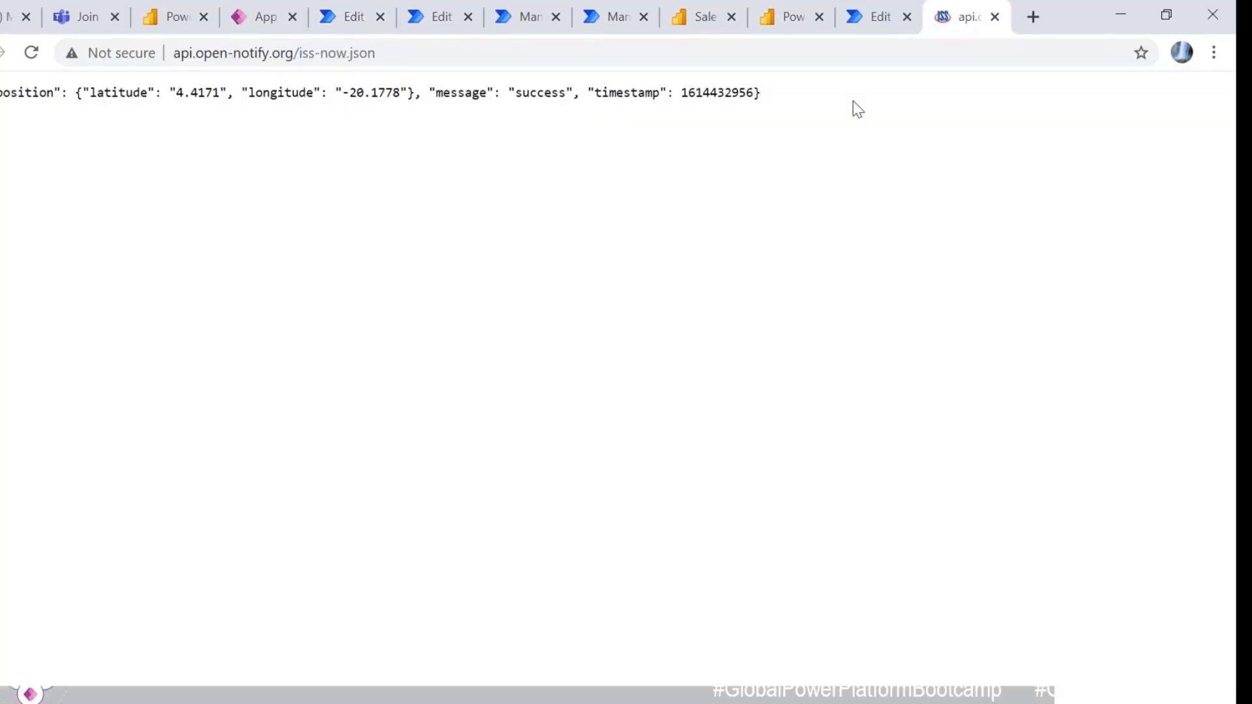
drag(800, 104, 2, 92)
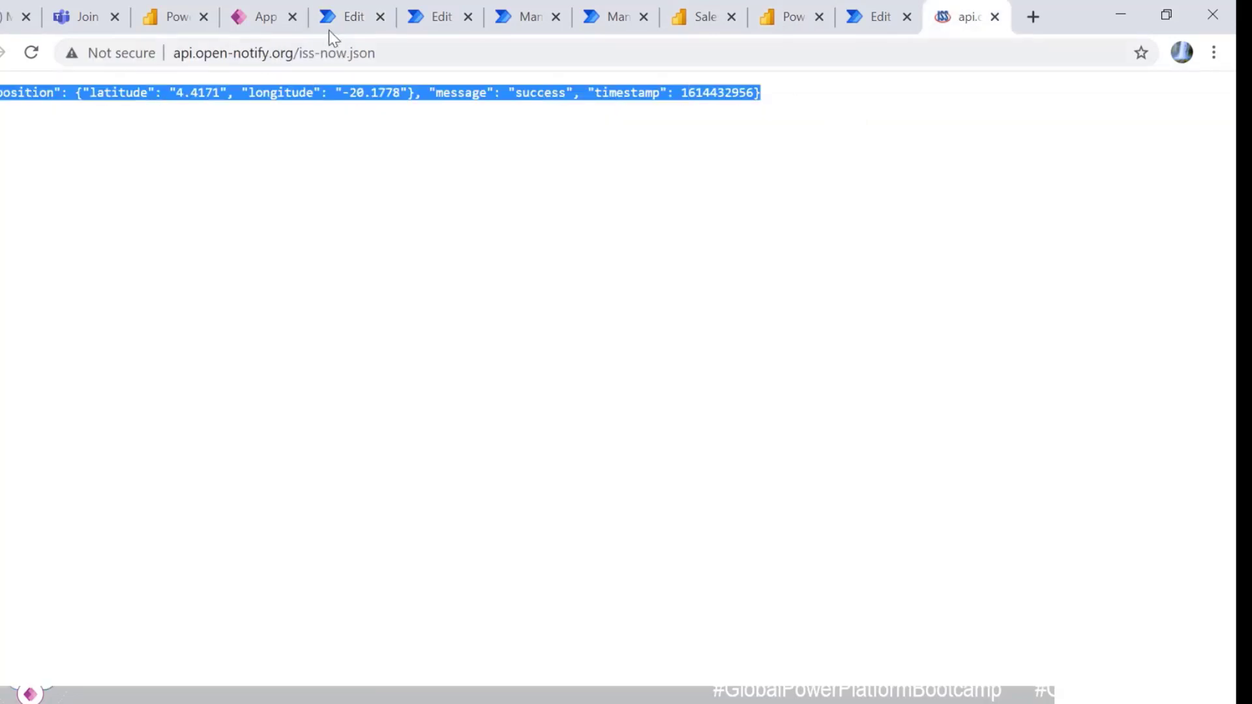
click(795, 19)
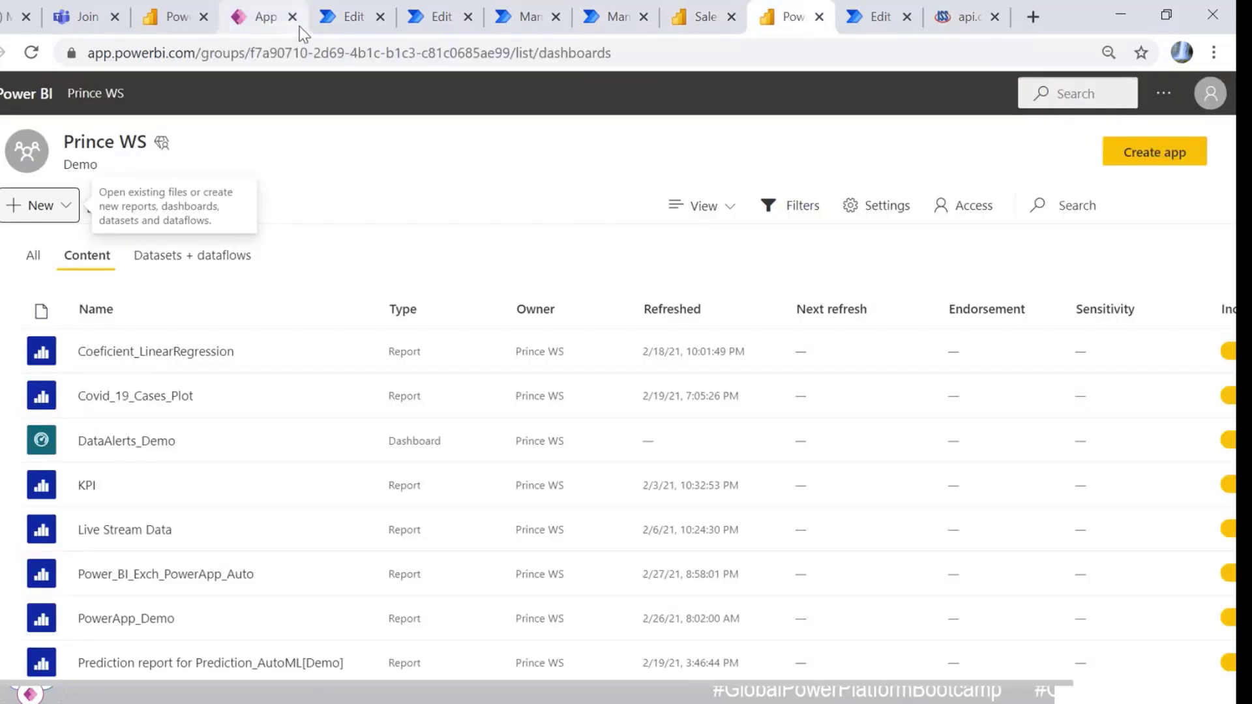
click(336, 23)
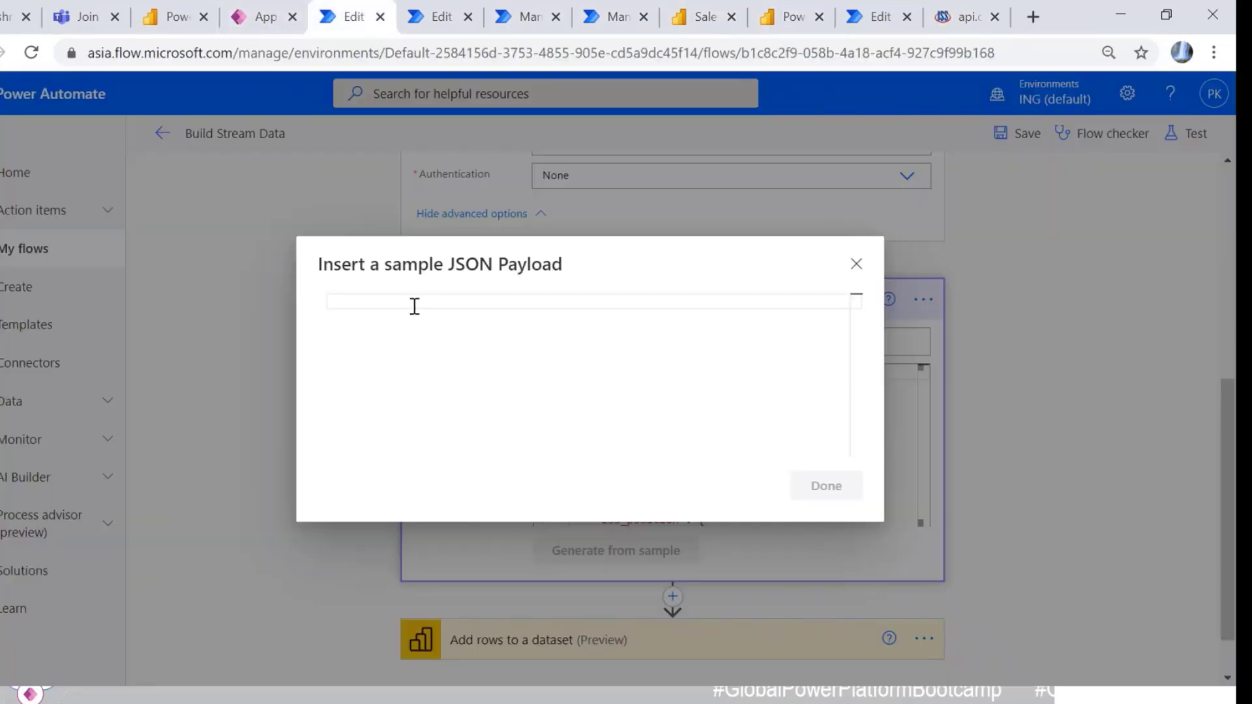
key(ctrl+v)
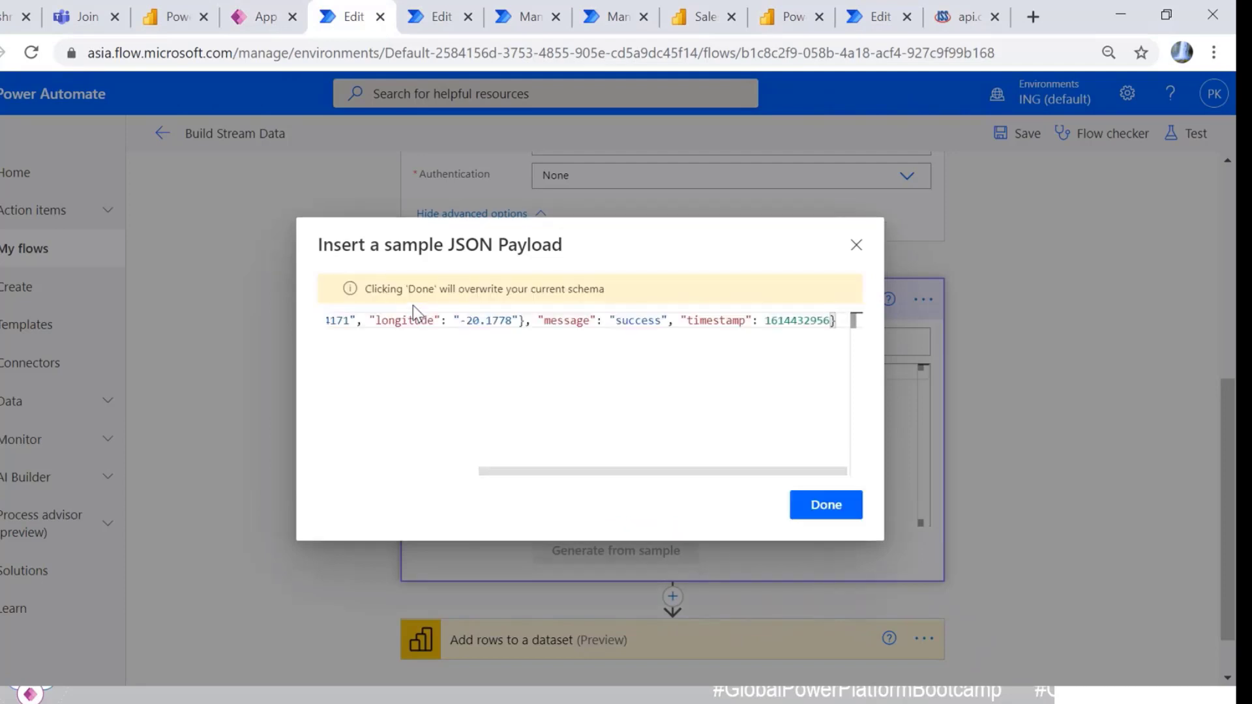
click(829, 506)
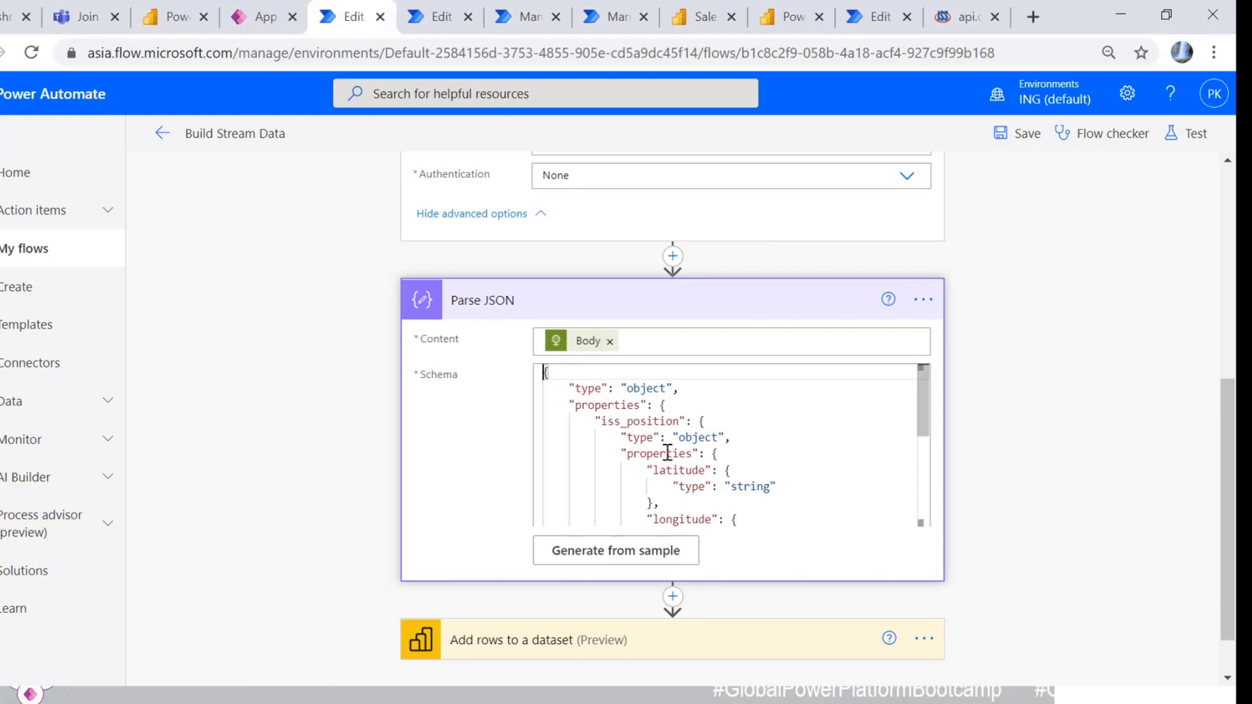
scroll(740, 492, down, 5)
scroll(740, 486, down, 2)
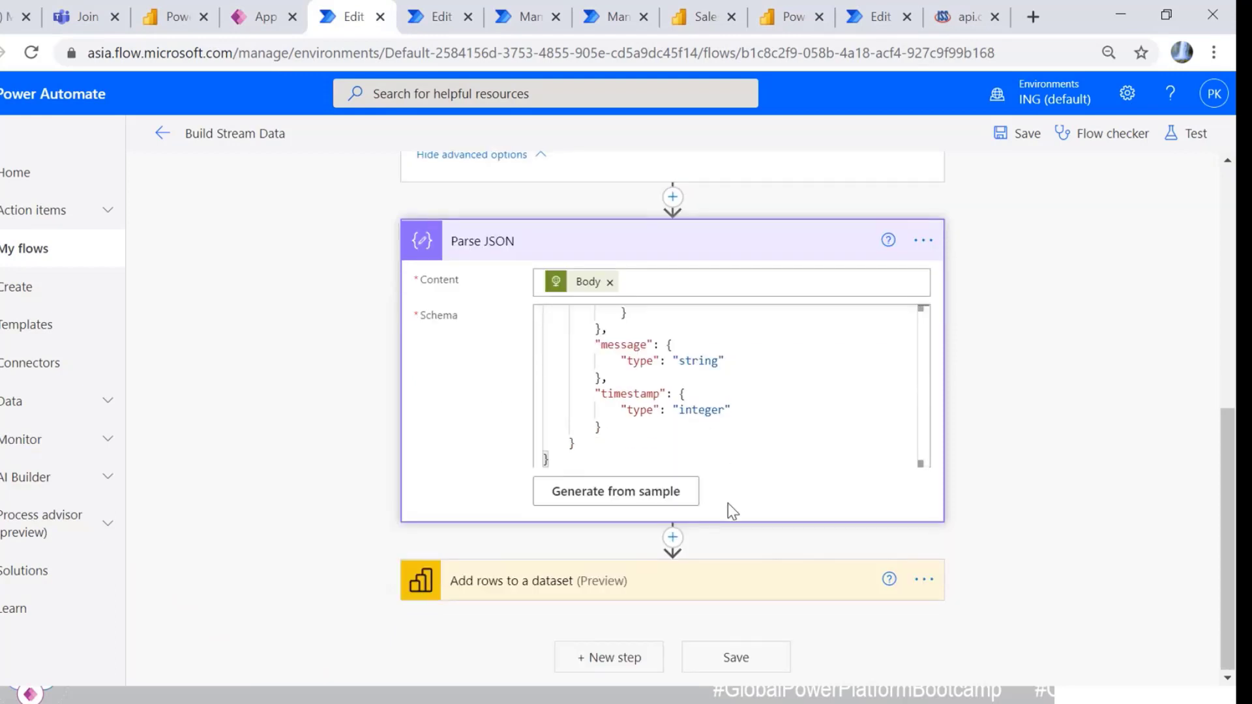
Step: Delete the existing Add rows to a dataset action from the flow
right_click(784, 588)
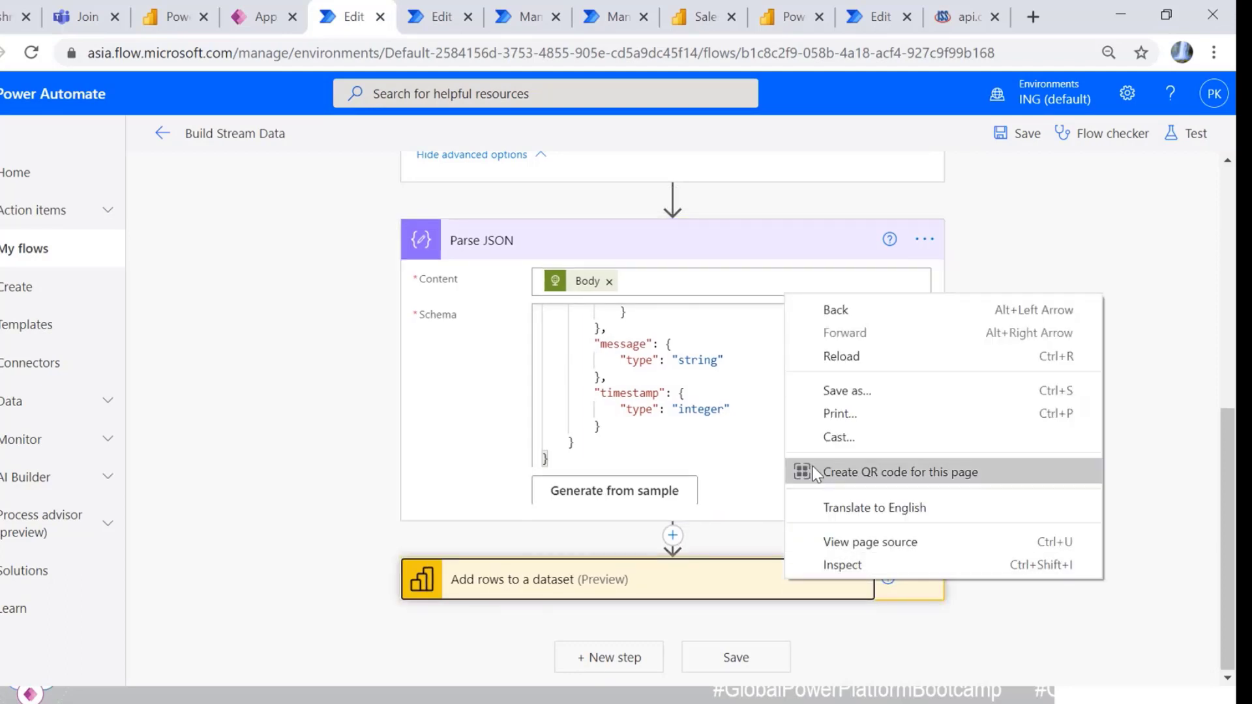
click(1103, 607)
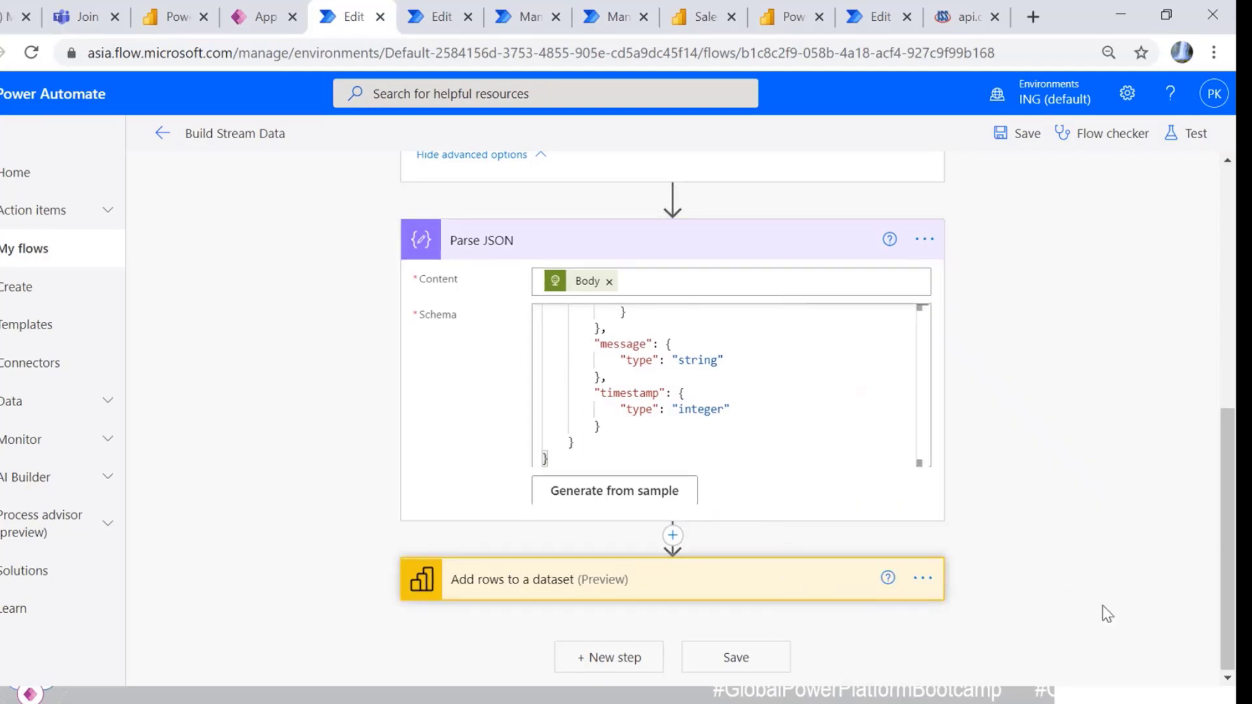
click(924, 580)
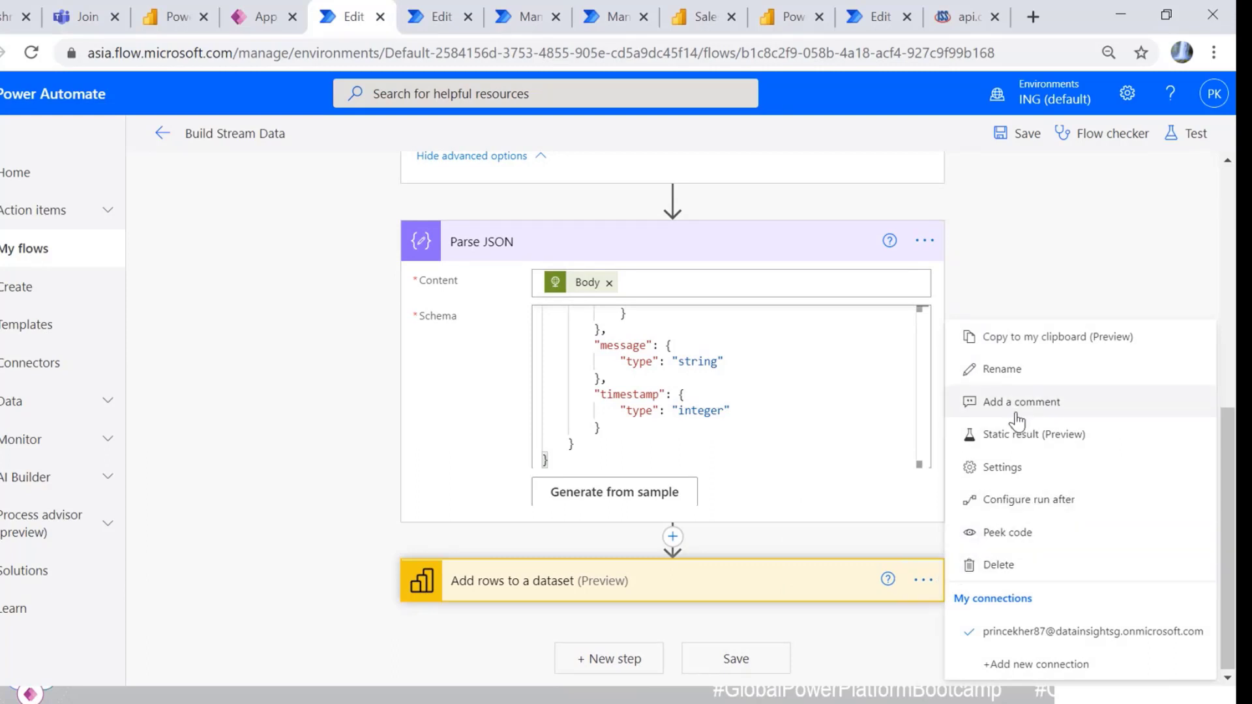
click(1002, 567)
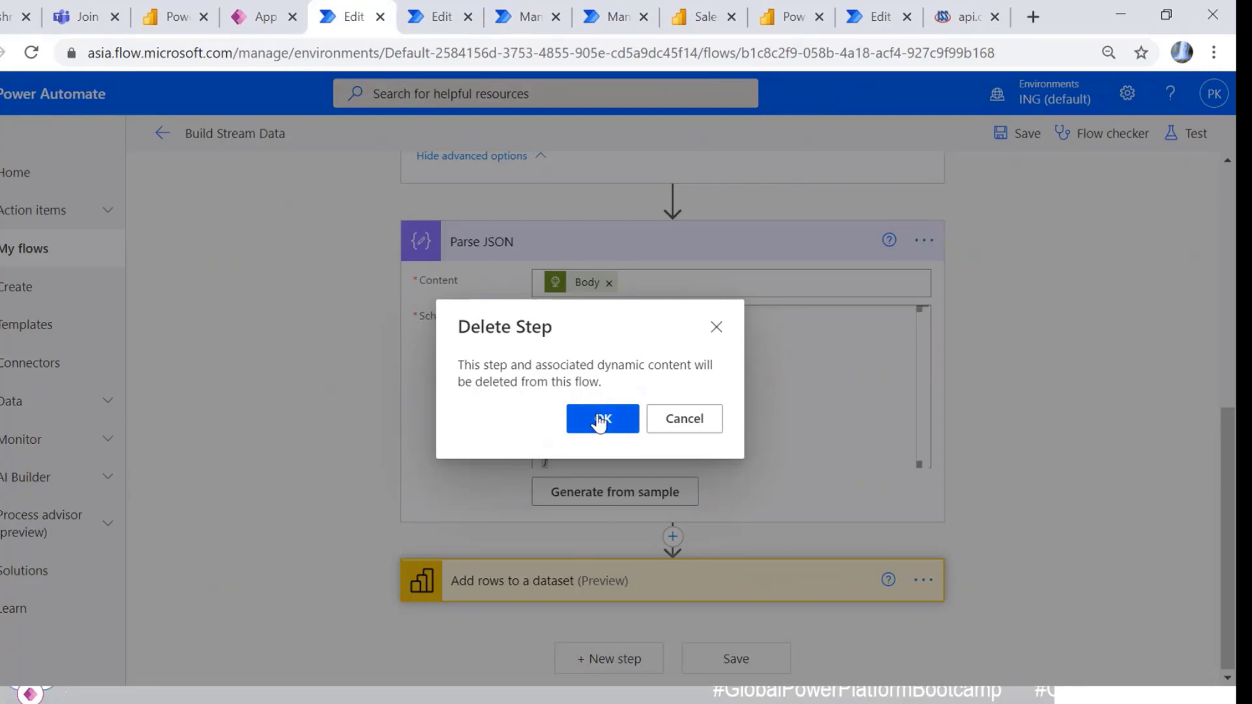
click(600, 421)
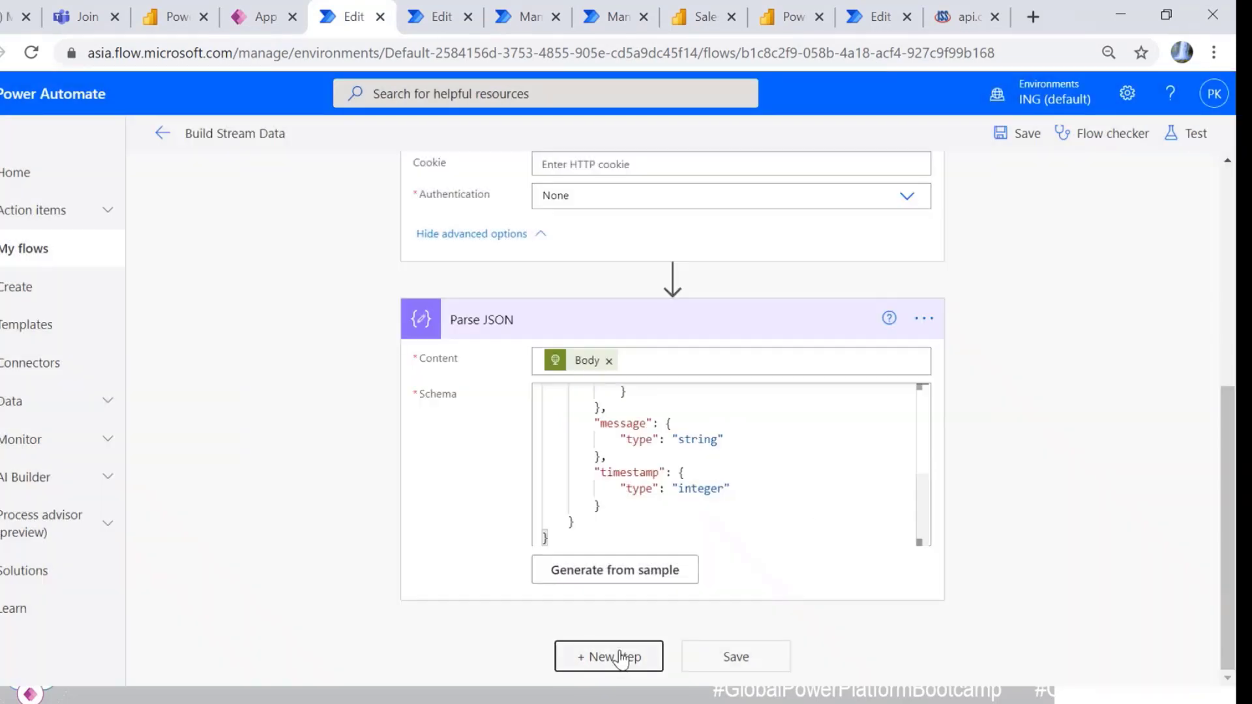
Step: Search the actions for "power BI" and add a new Add rows to a dataset action after Parse JSON
click(616, 656)
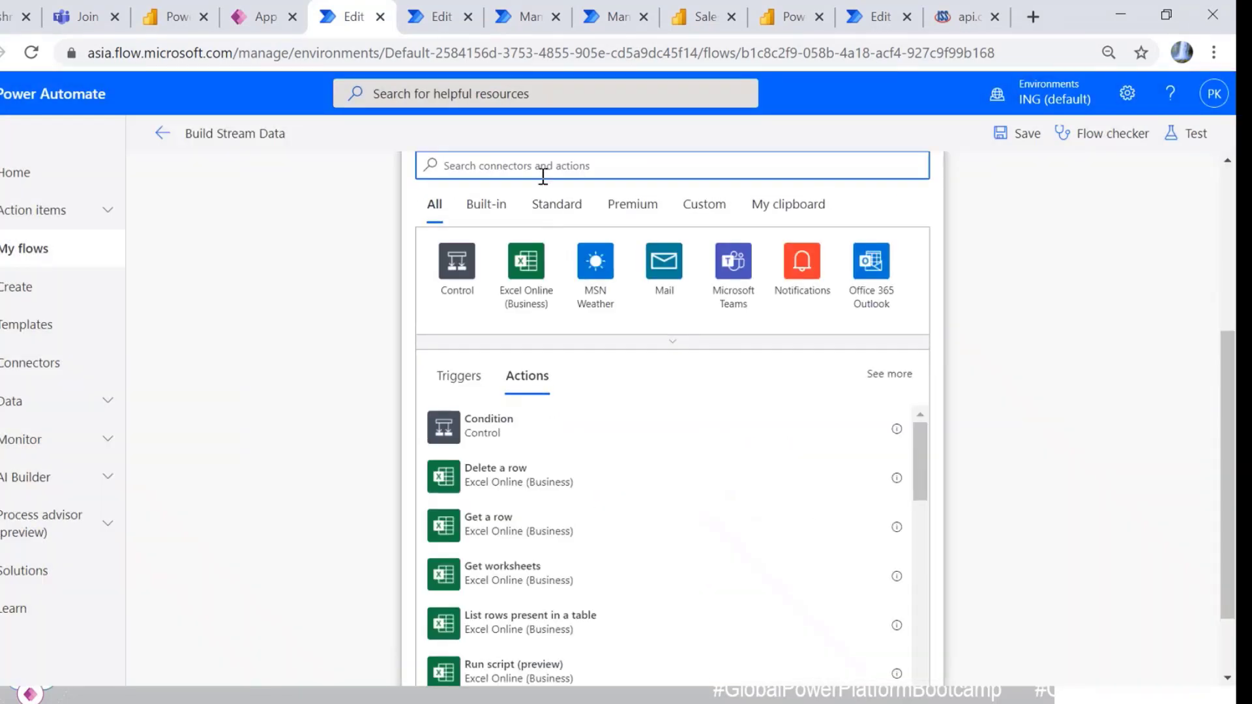
text(power BI)
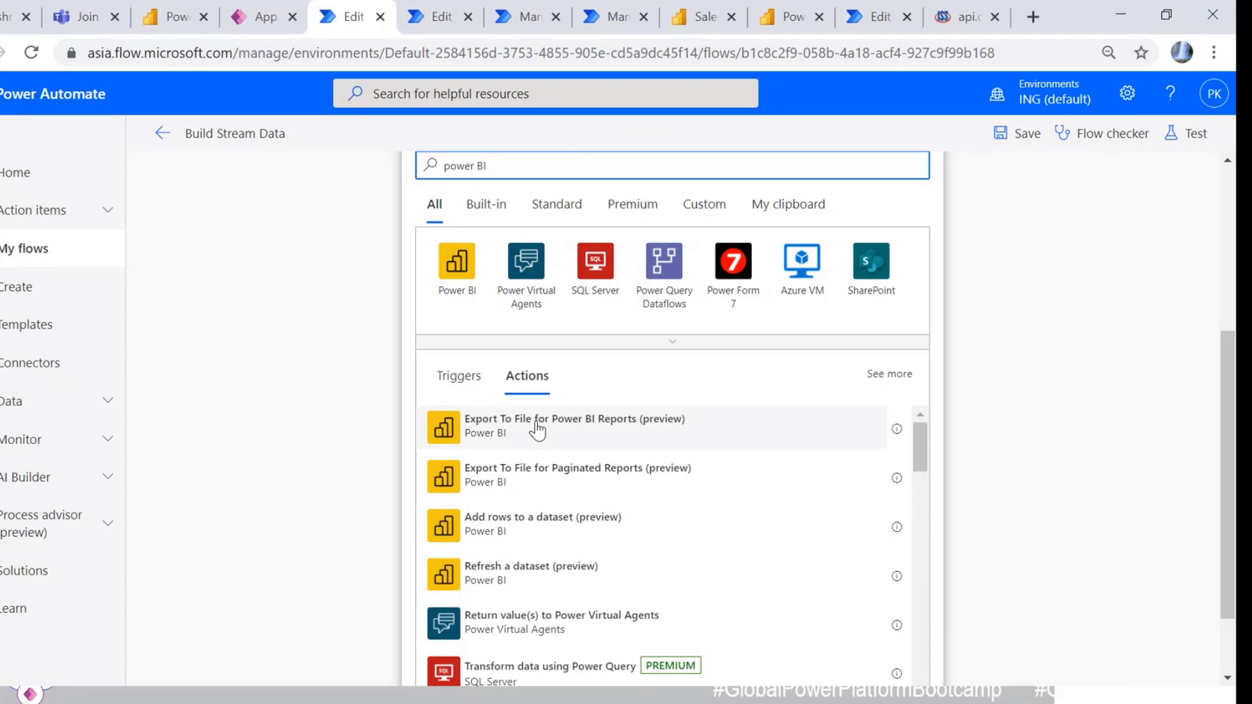
click(536, 525)
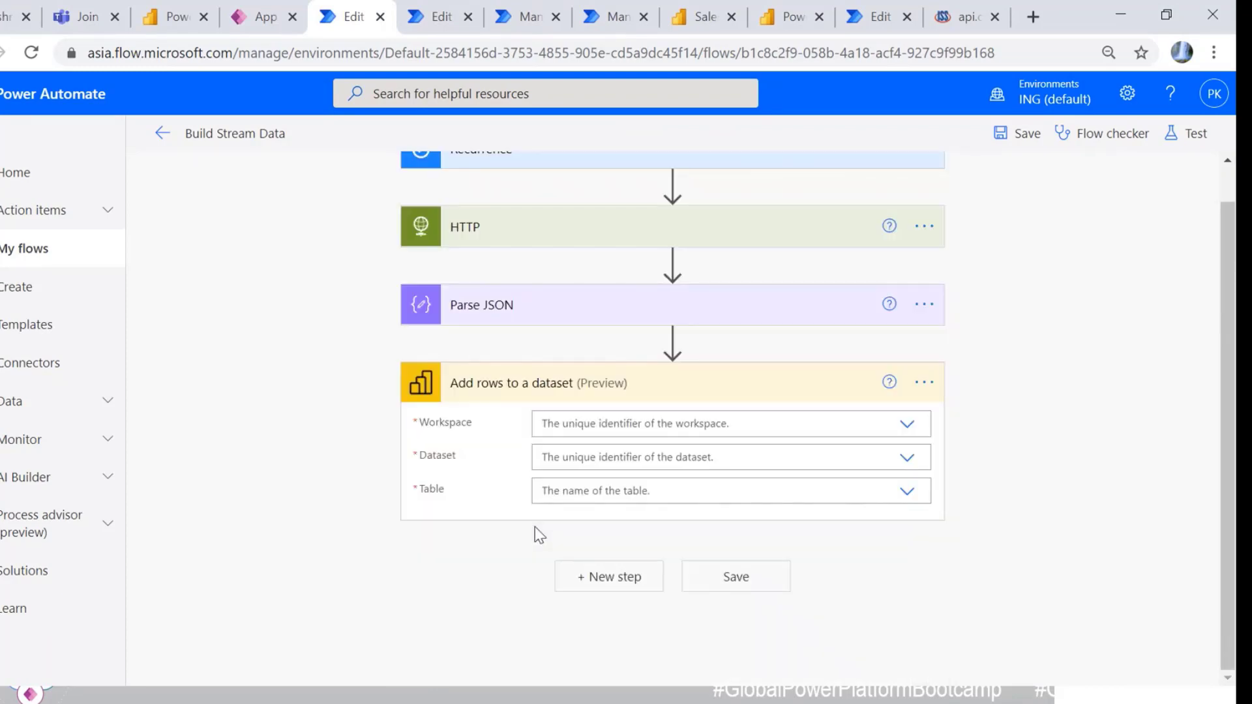
Step: Set the new action's target to the demo workspace, the Demo_BD dataset and the RealTimeData table
click(599, 421)
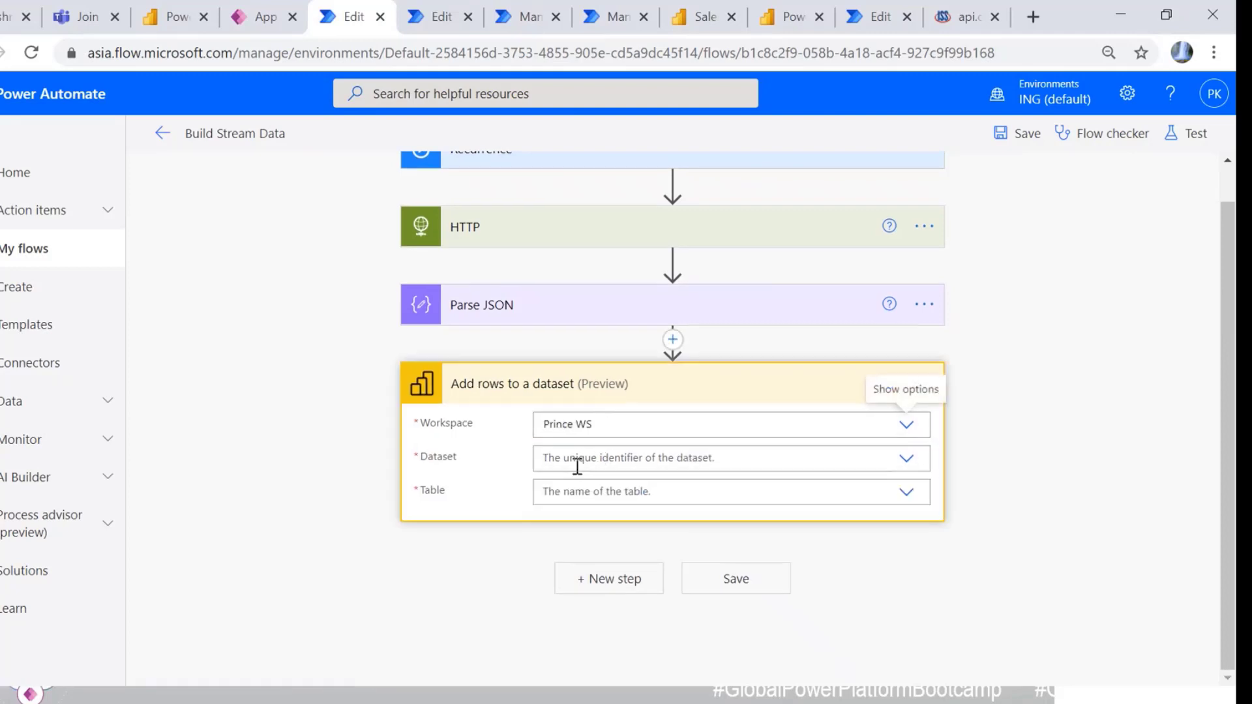
click(577, 459)
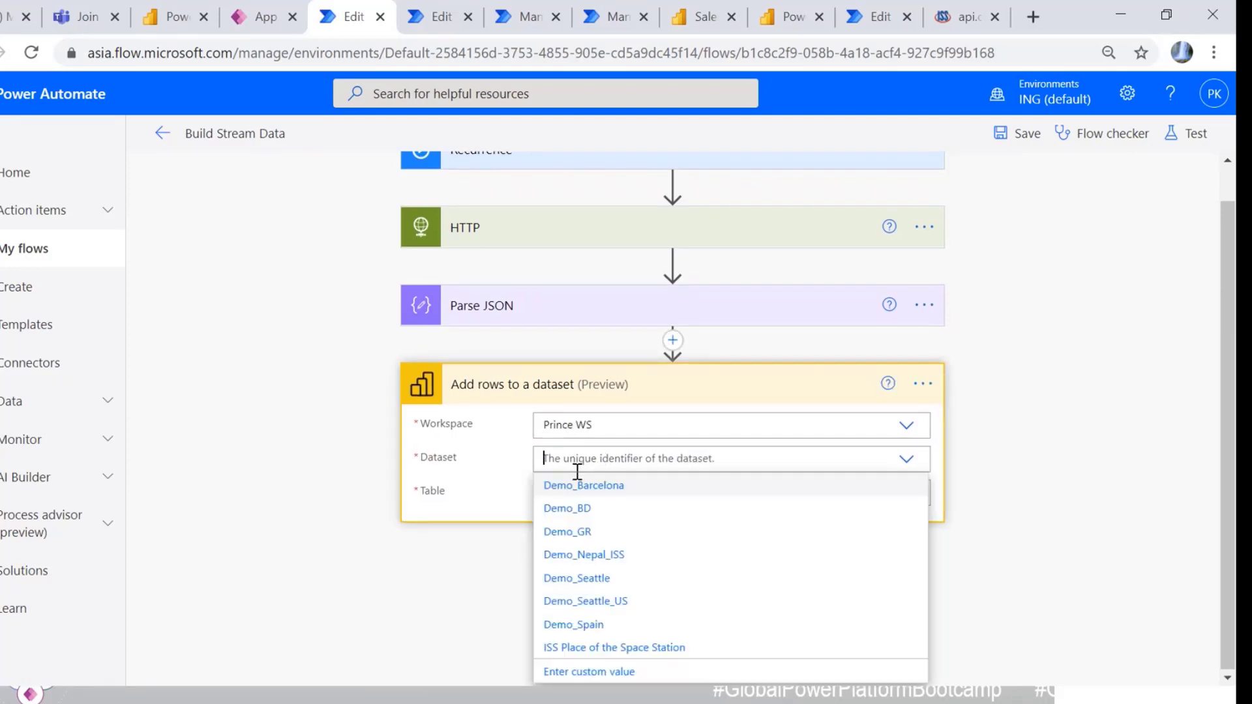
click(574, 513)
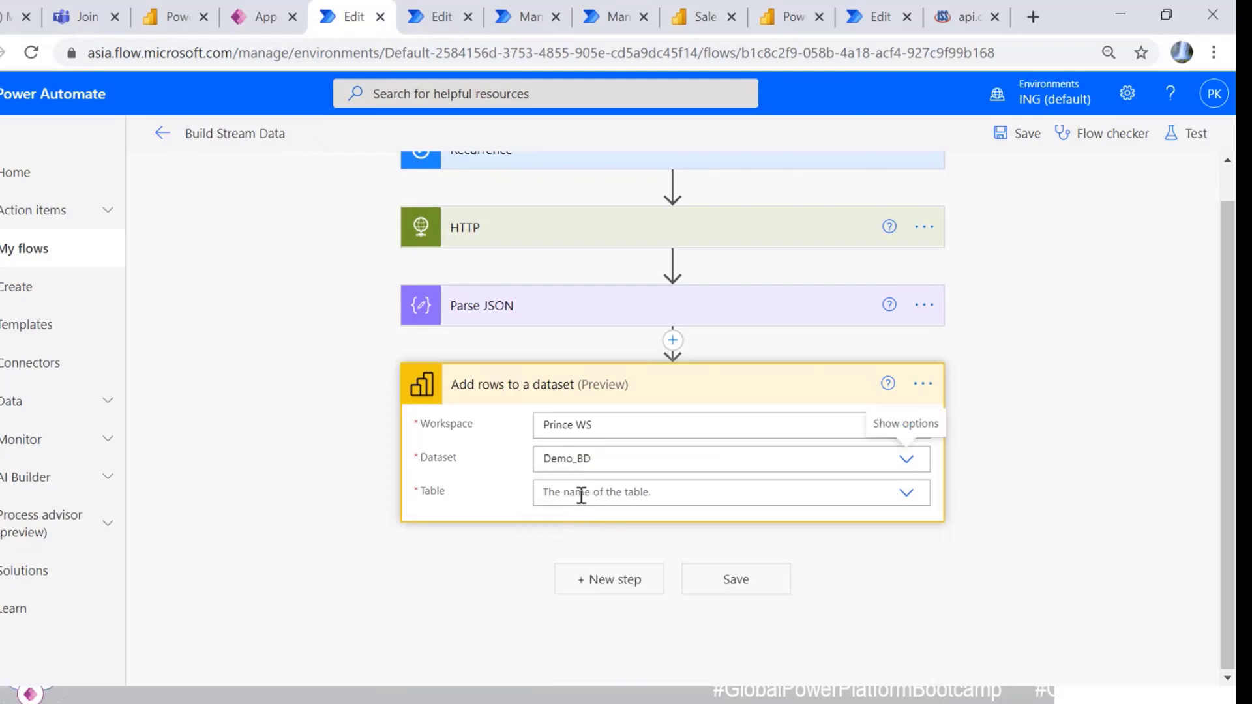
click(579, 494)
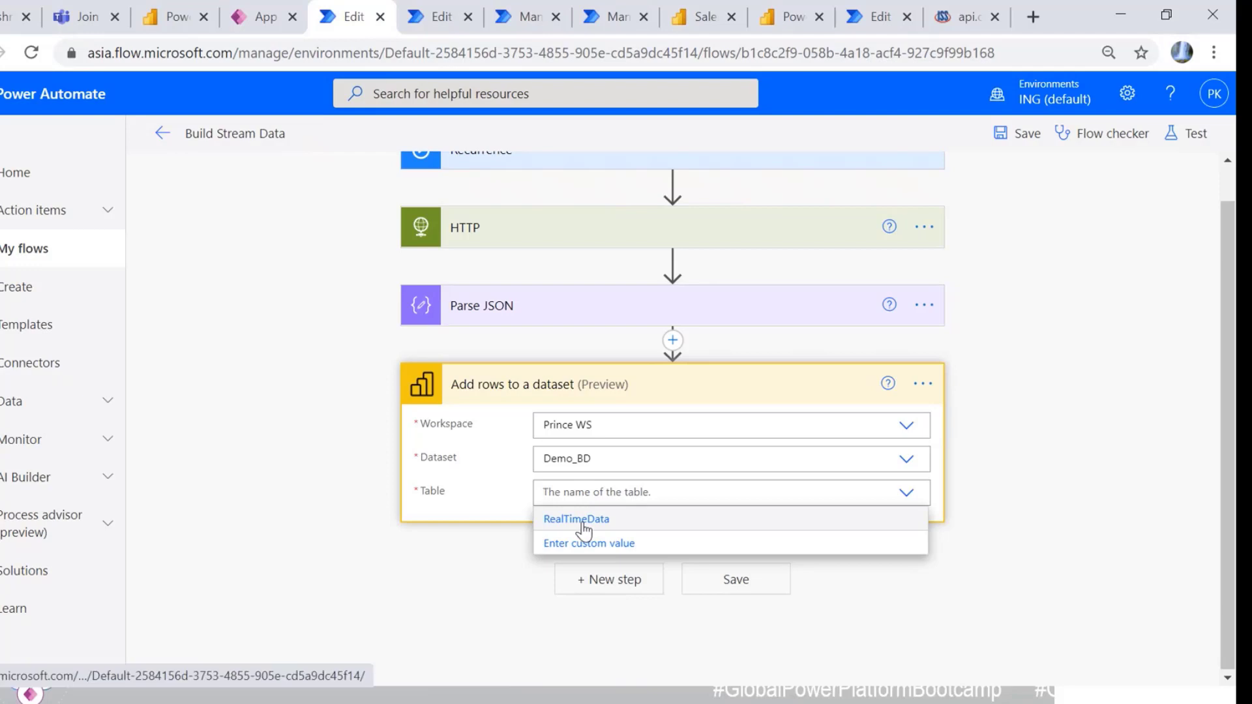
click(582, 521)
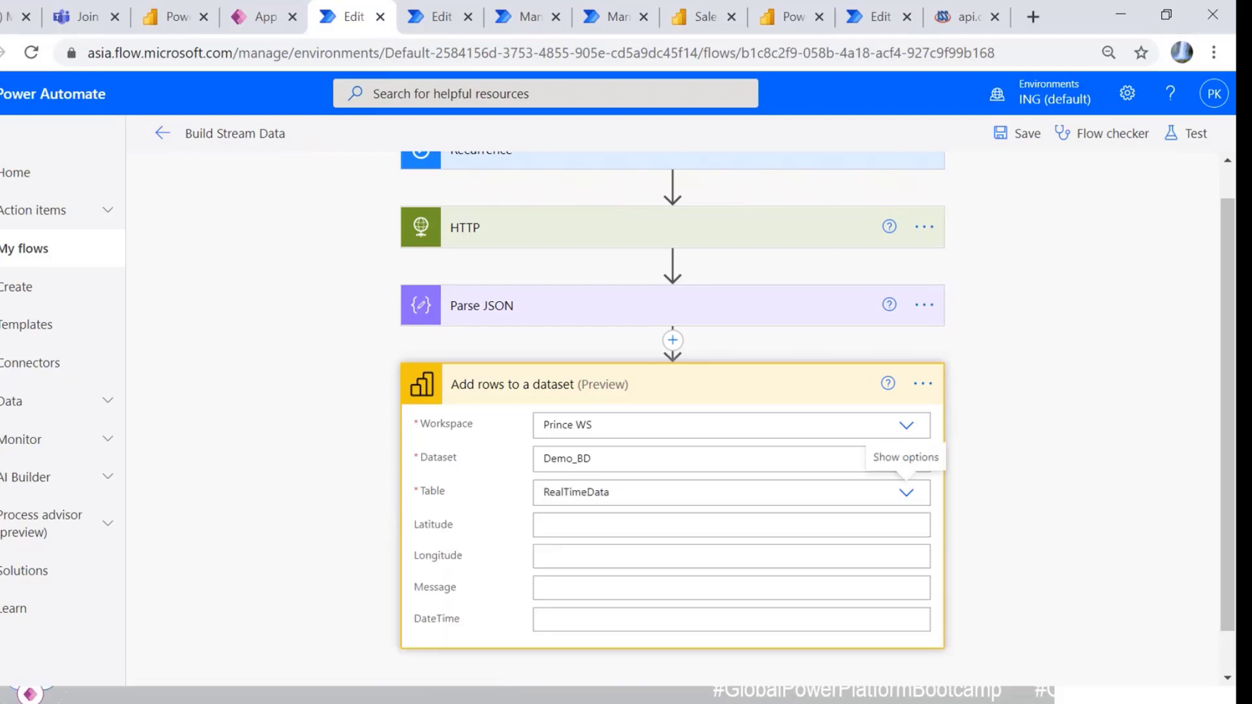
Step: Map the new action's Latitude, Longitude and Message fields to the matching latitude, longitude and message outputs of Parse JSON
click(592, 533)
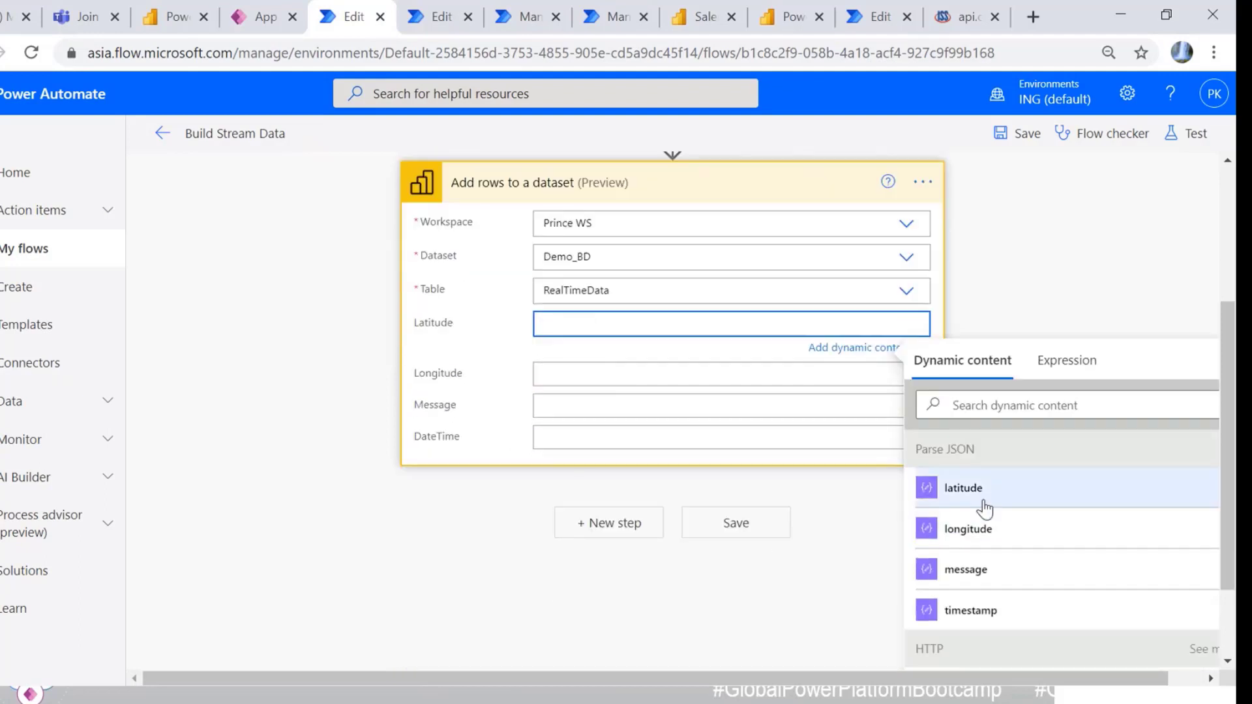
click(985, 505)
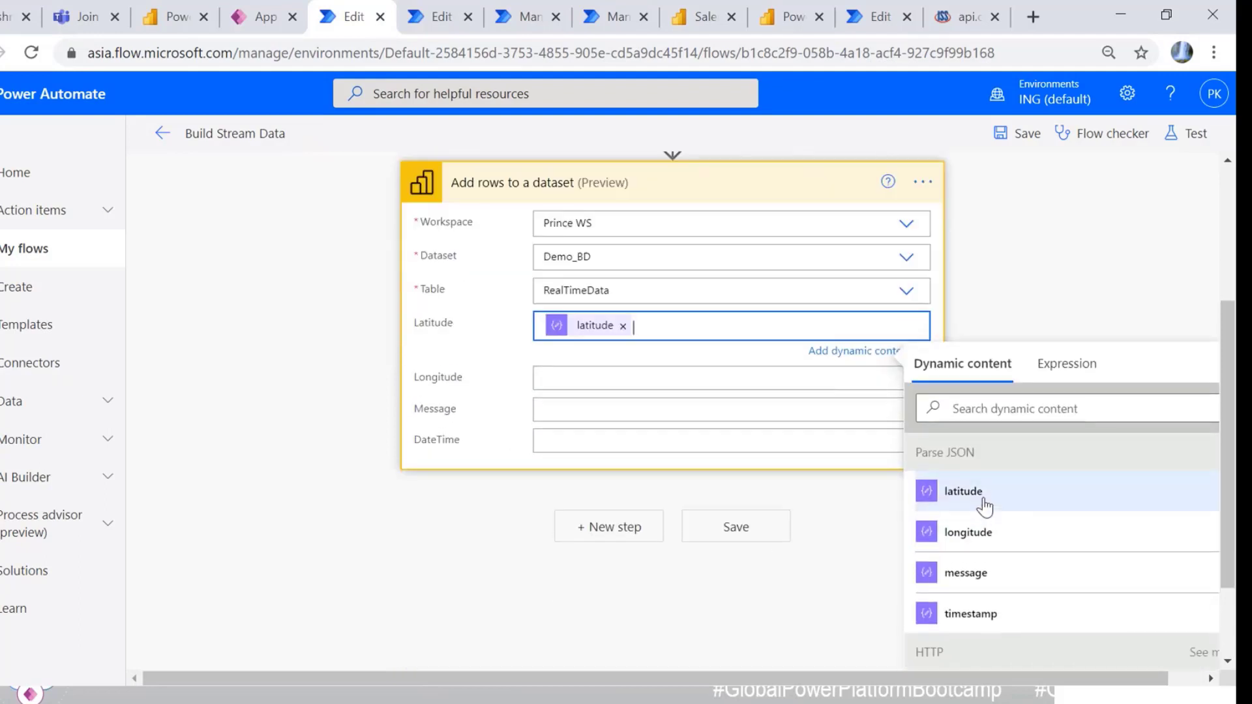
click(573, 373)
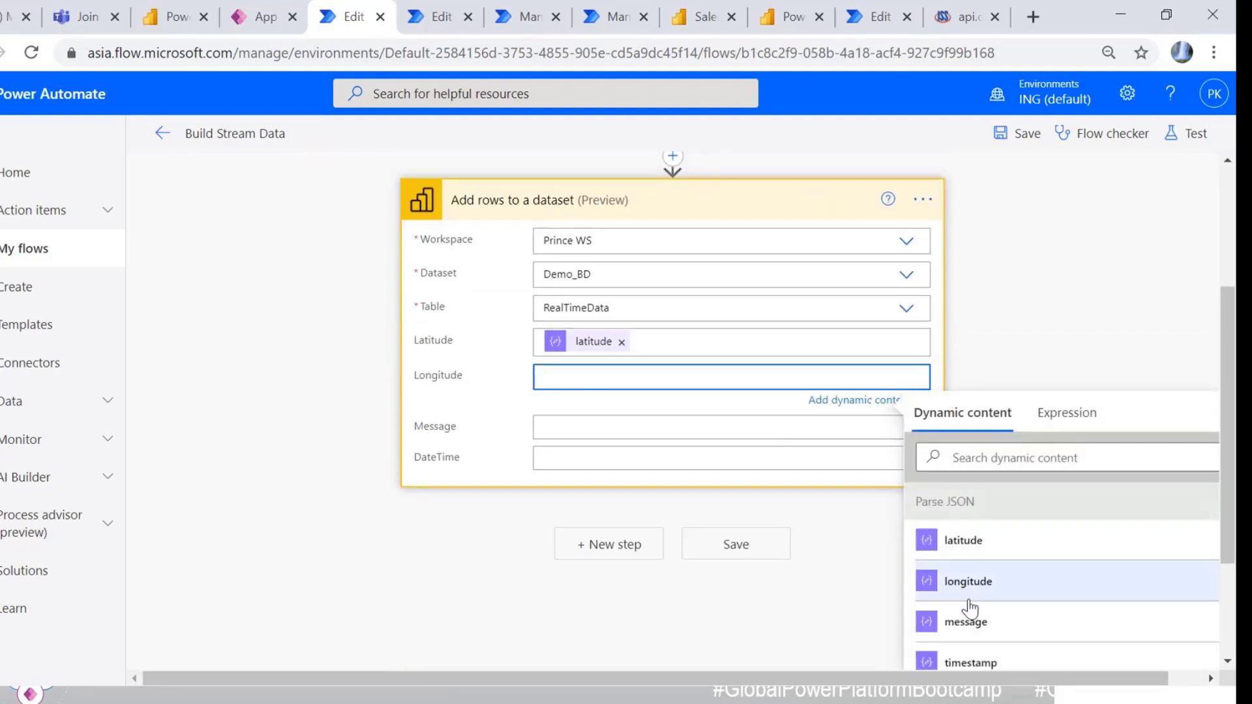
click(967, 587)
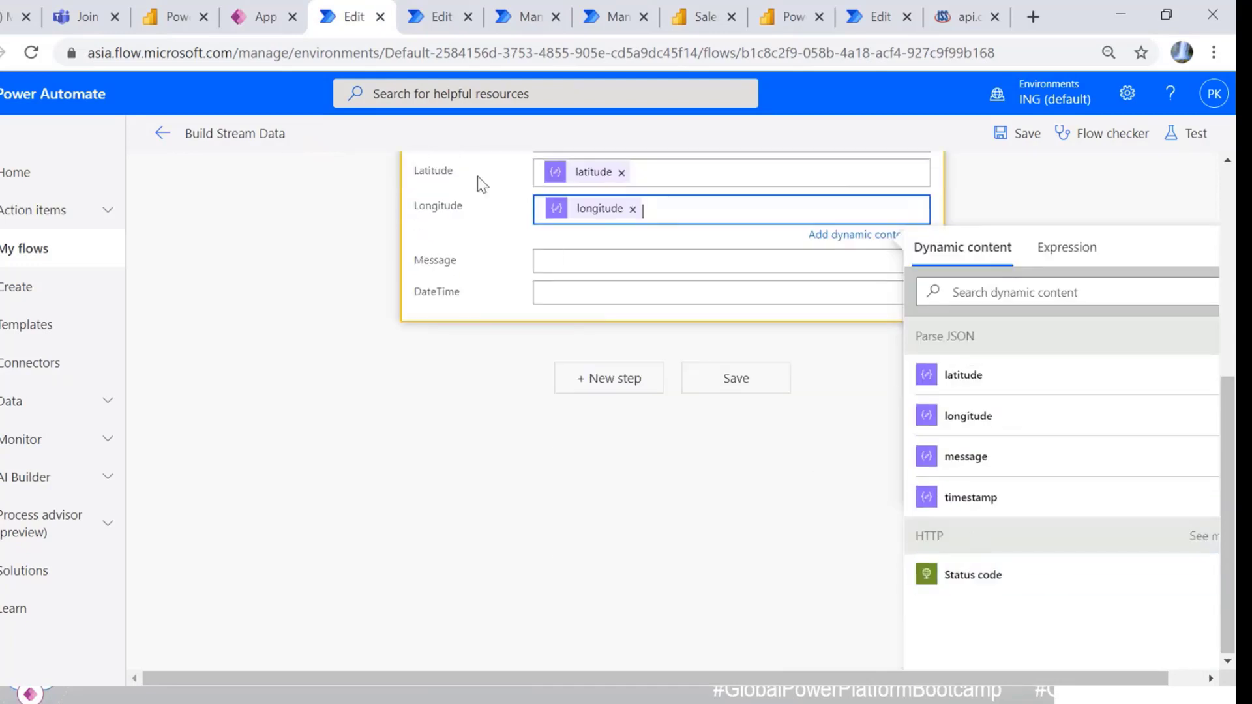
click(556, 262)
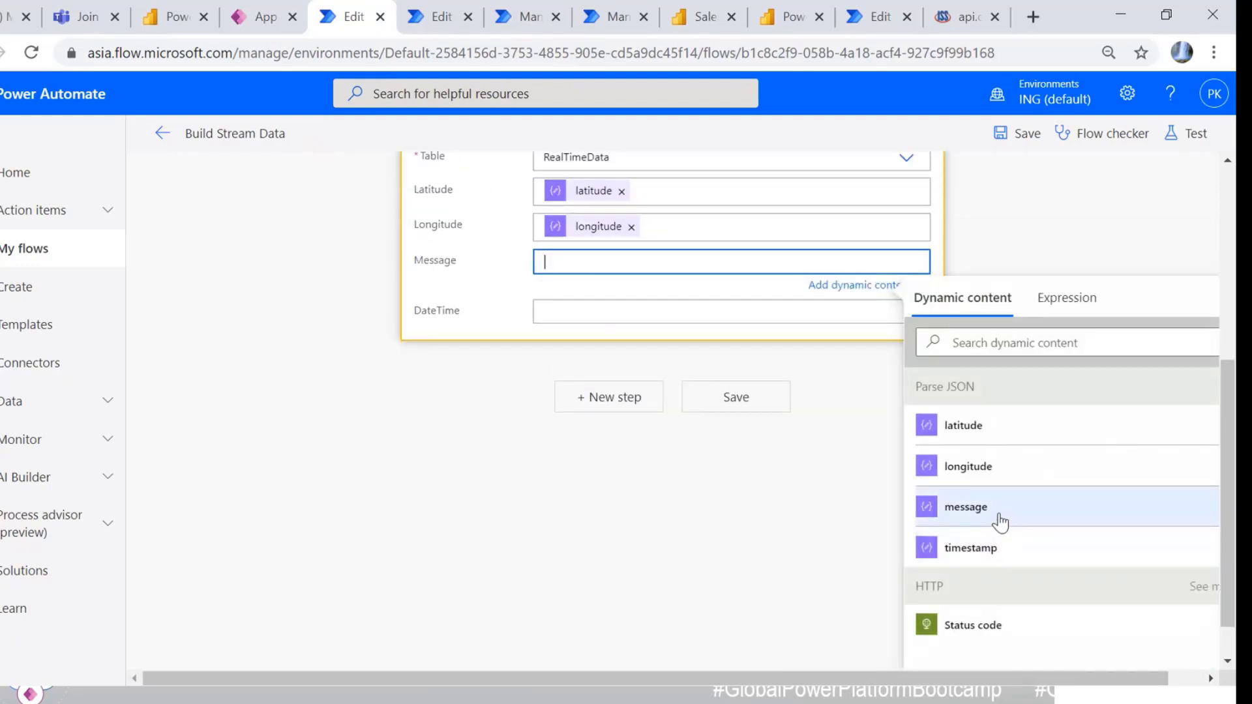
click(997, 515)
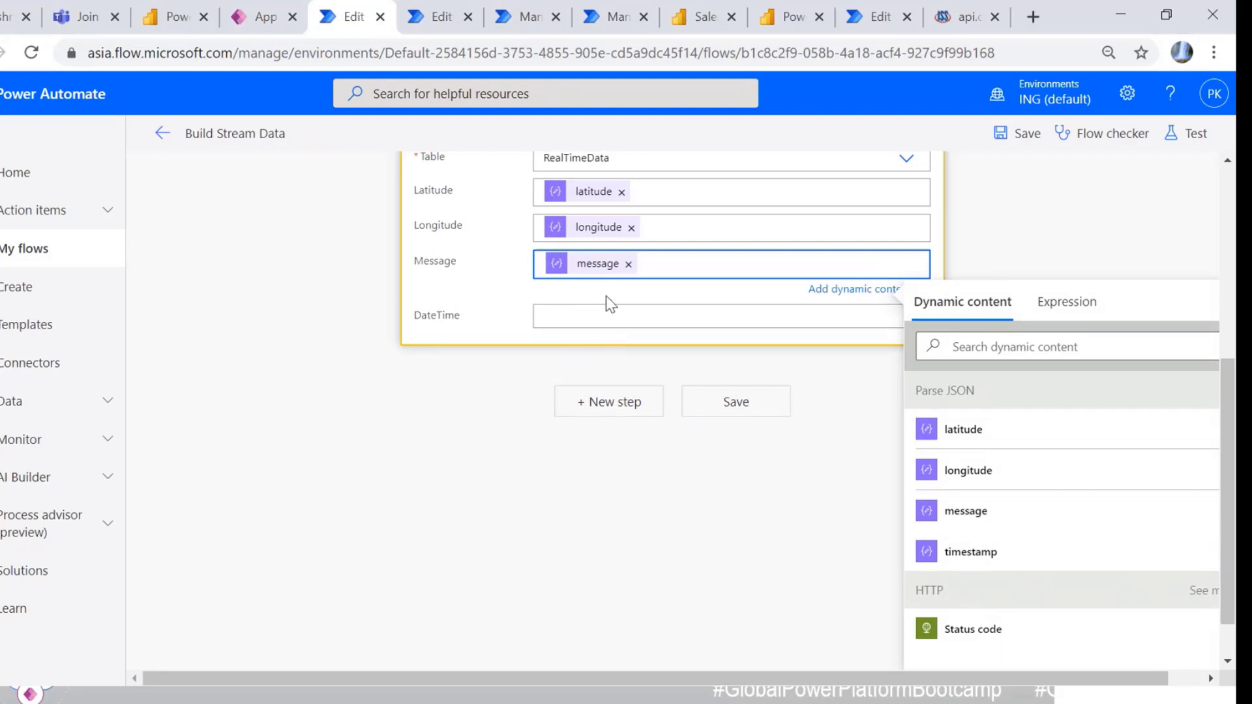
Step: Set the DateTime field of the Add rows to a dataset action to the expression utcNow()
click(596, 313)
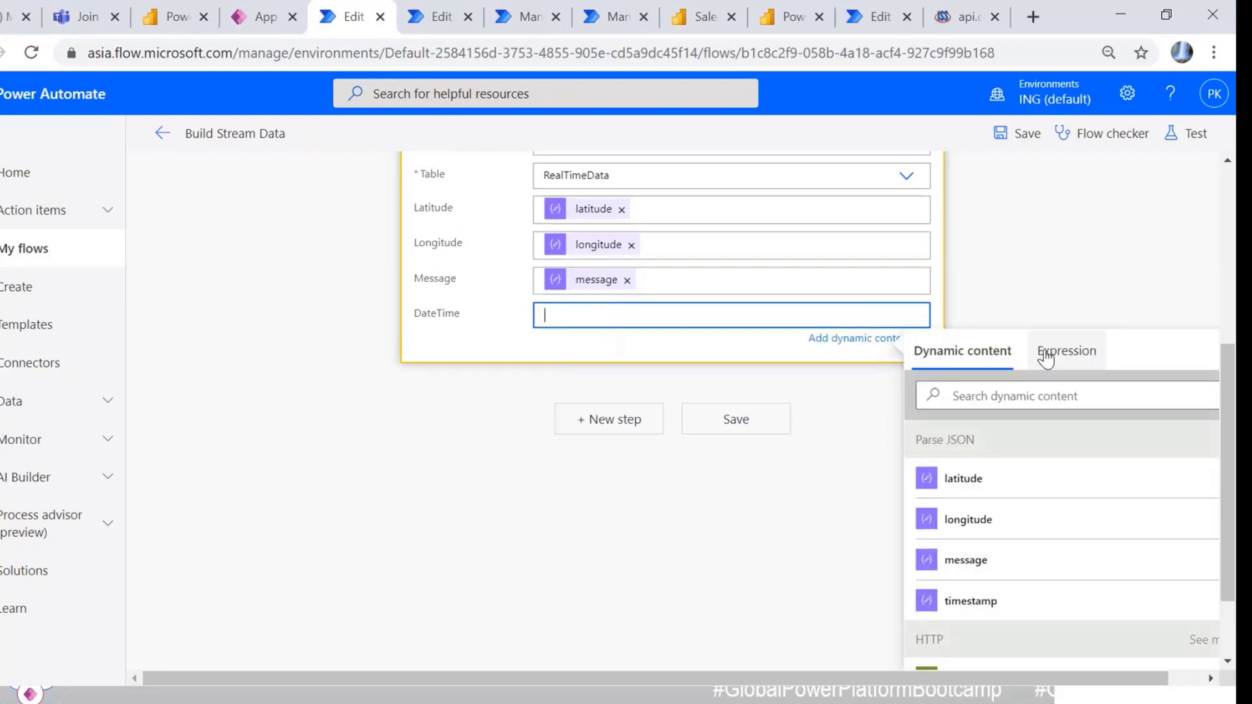
click(1047, 357)
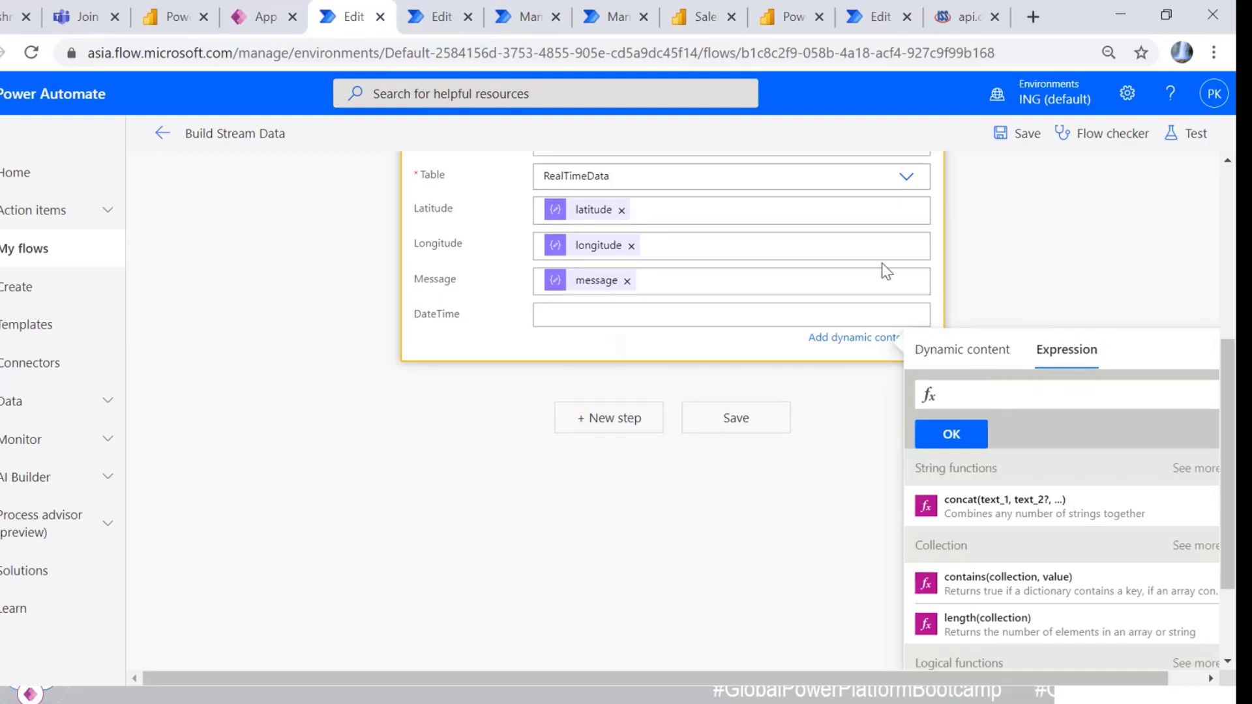
click(986, 394)
text(utv)
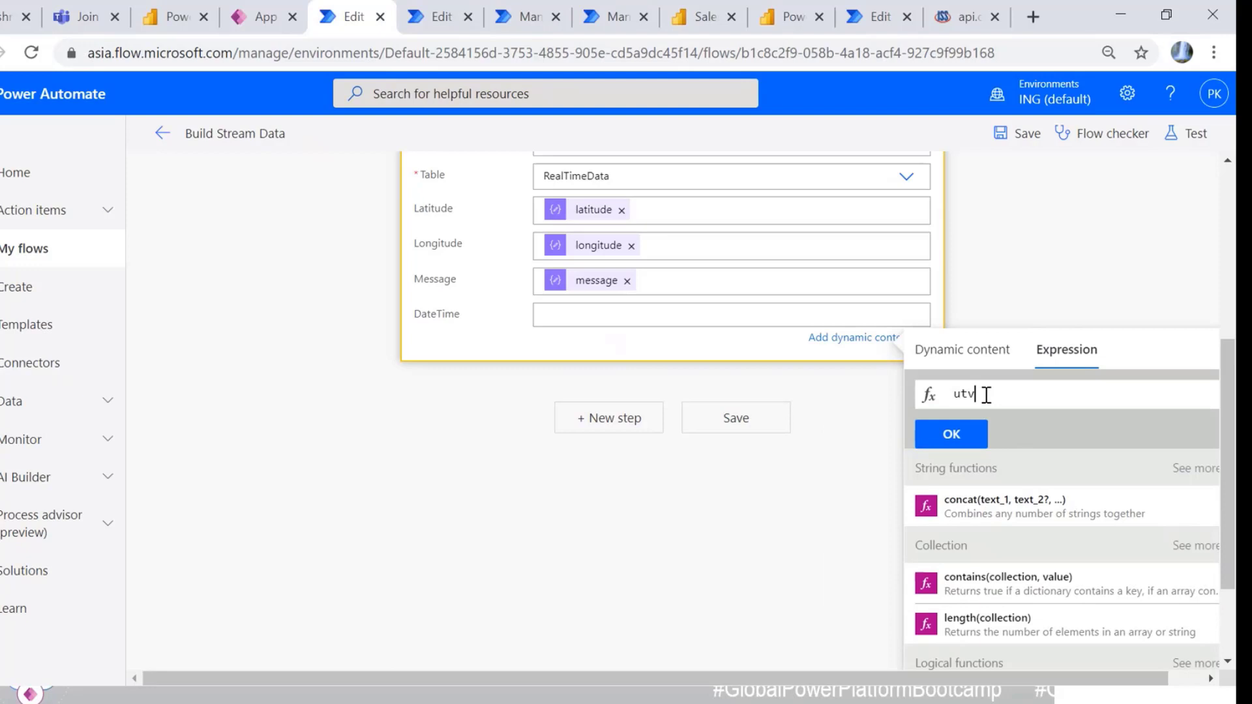
key(BackSpace)
text(cn)
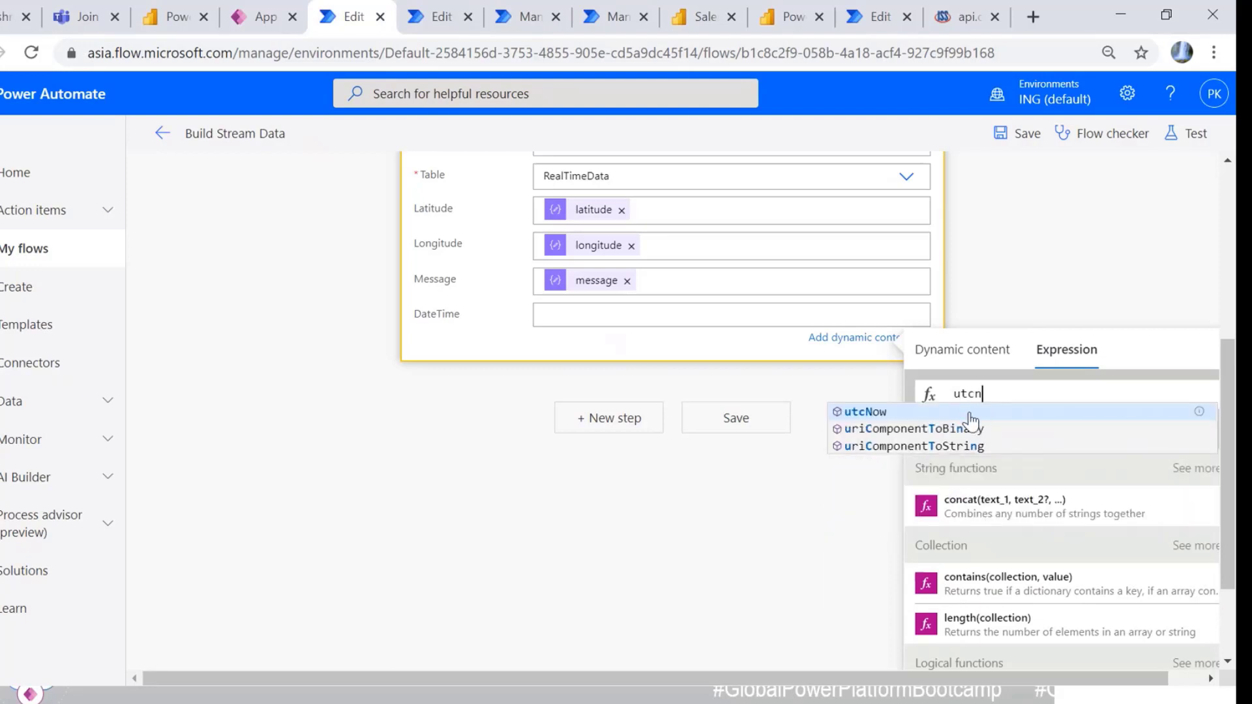
click(966, 412)
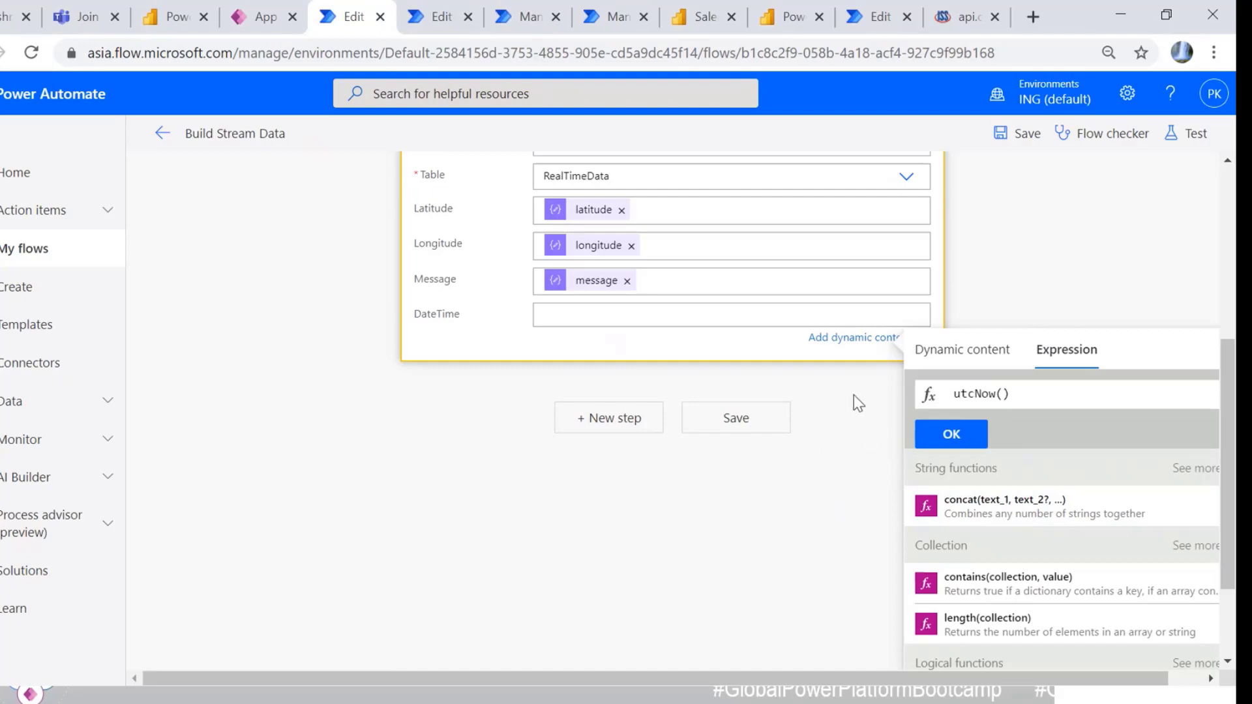
scroll(1213, 483, down, 5)
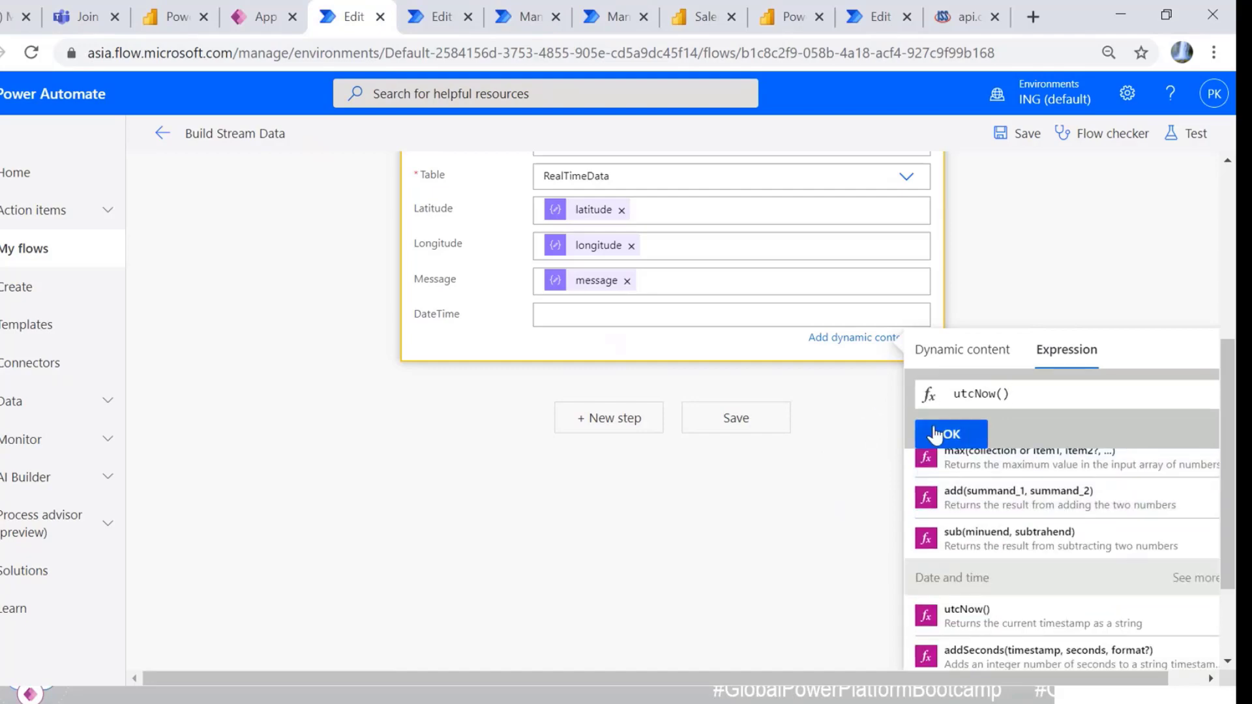
click(950, 433)
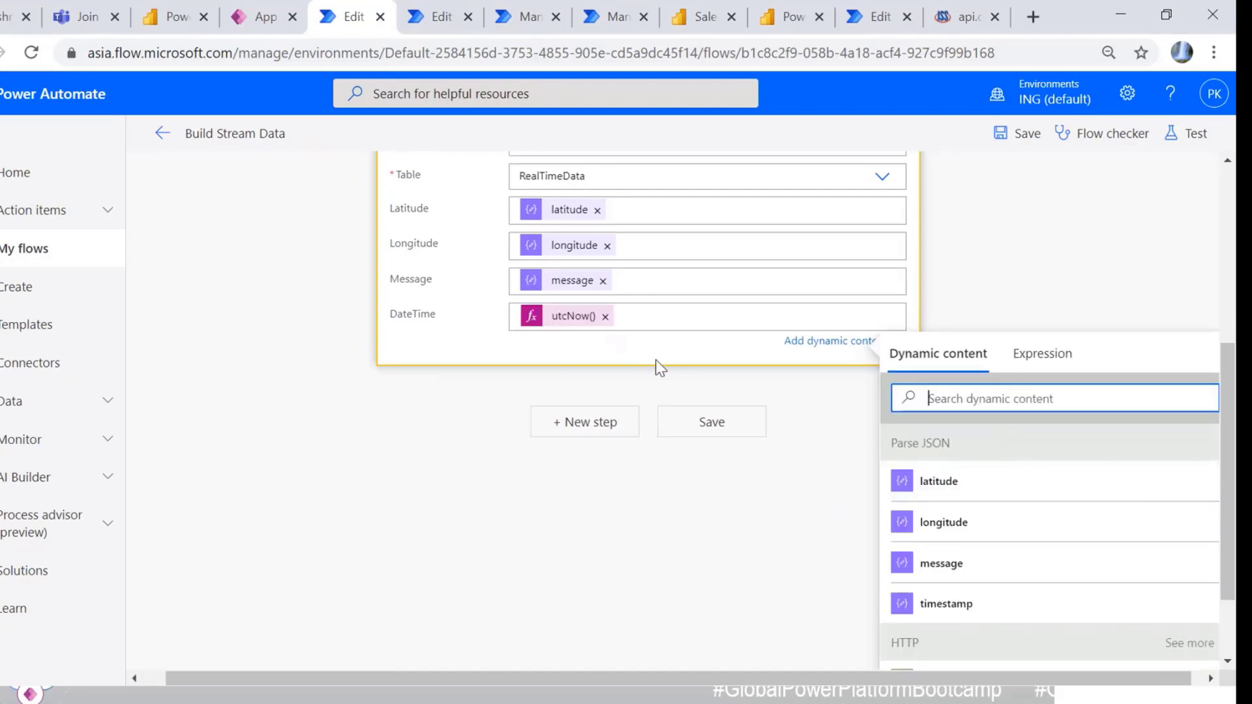
Step: Check the Recurrence trigger's interval and frequency, and save the Build Stream Data flow
scroll(733, 385, up, 5)
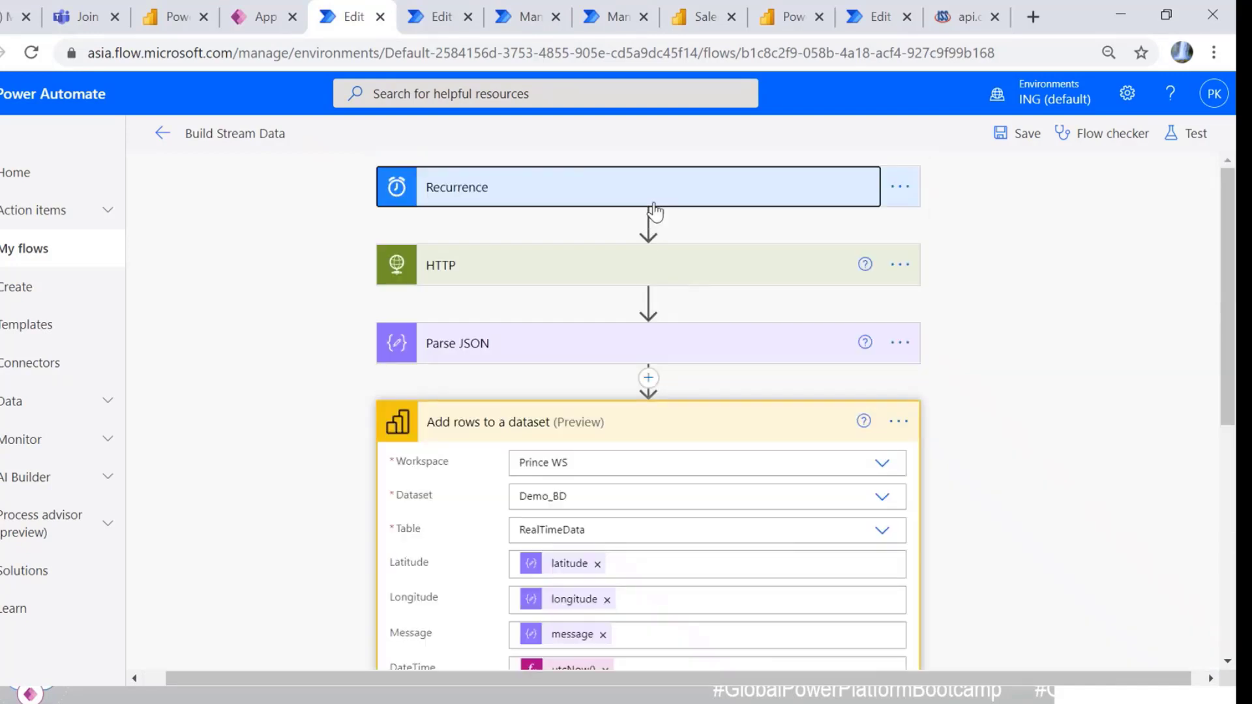
click(654, 207)
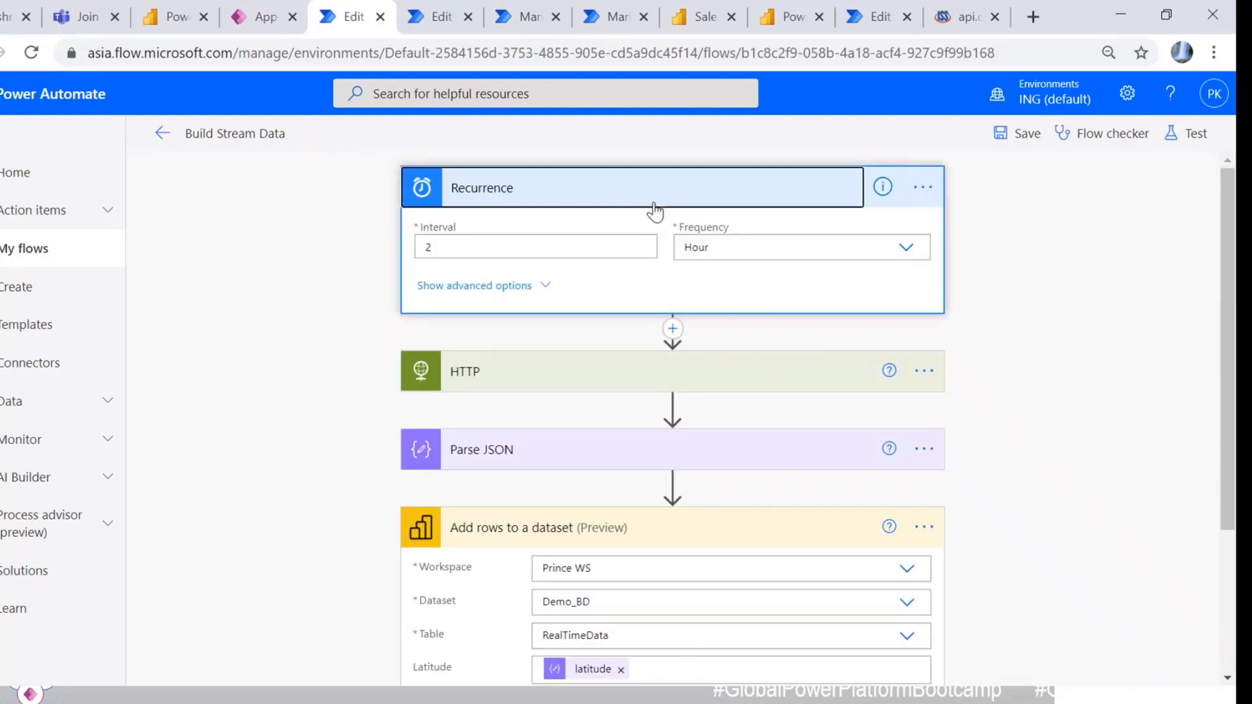
scroll(1022, 378, down, 3)
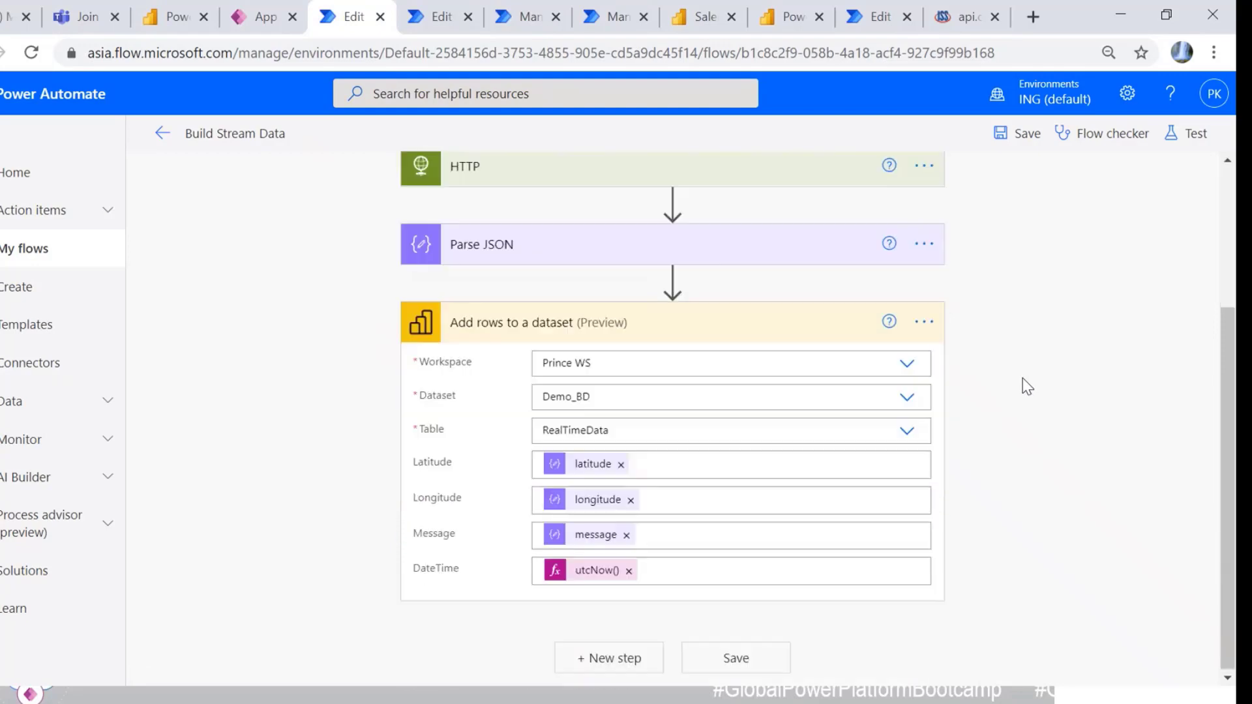
scroll(1022, 385, up, 1)
scroll(984, 561, up, 2)
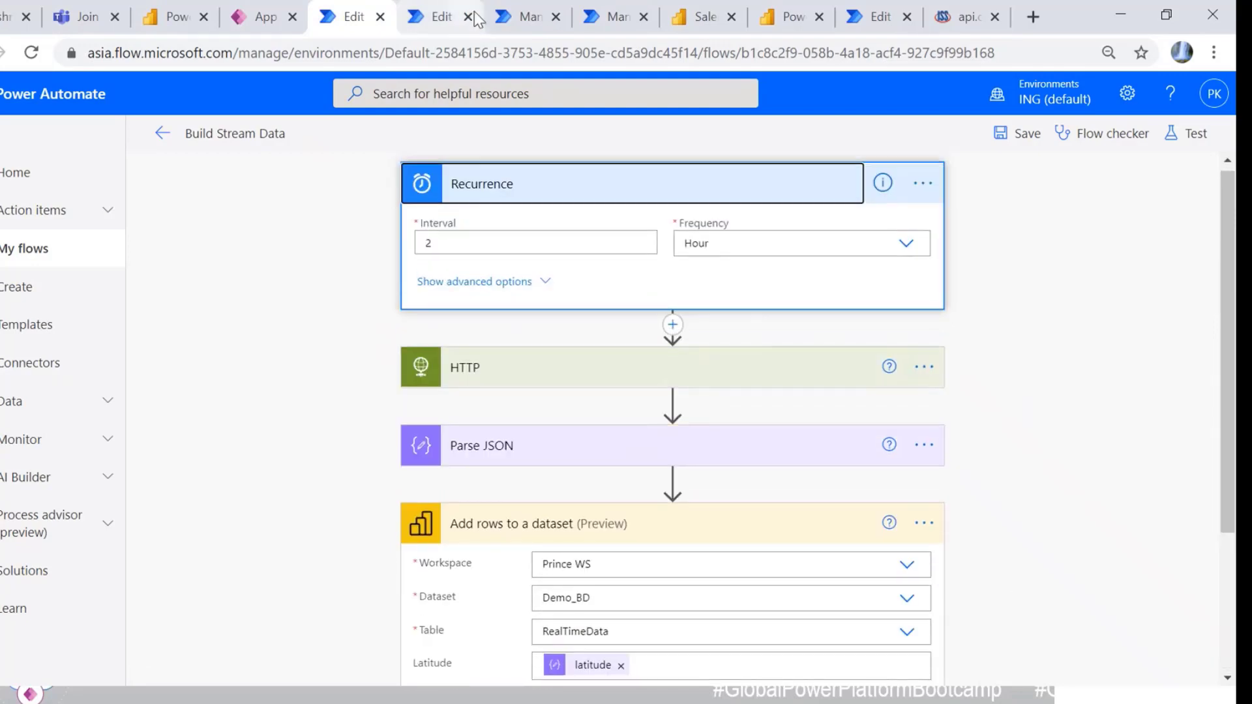
scroll(671, 539, down, 3)
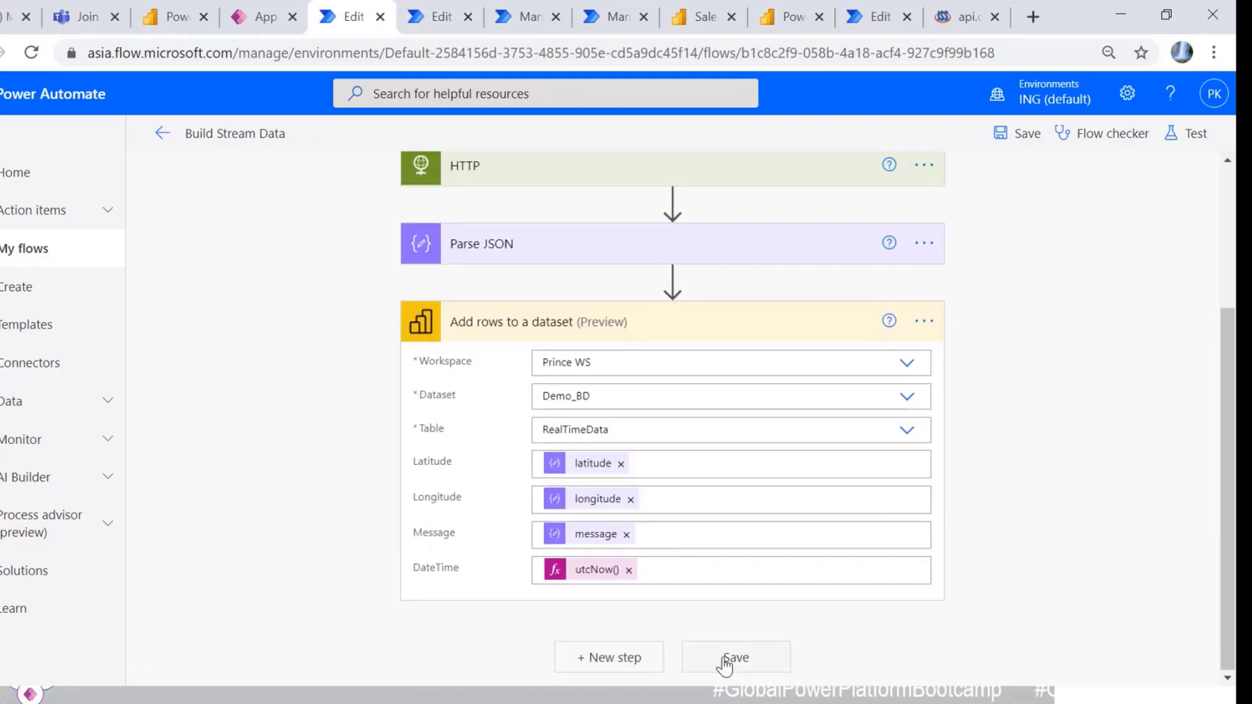
click(734, 660)
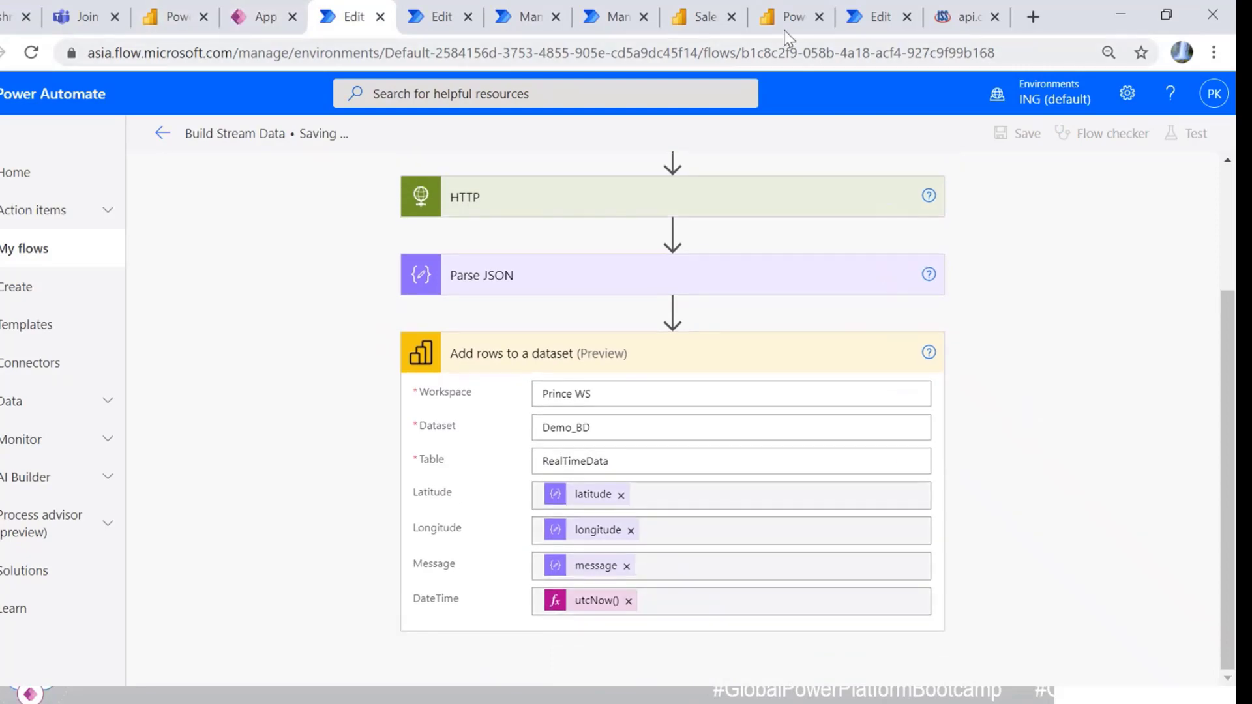
Step: Switch to the Power BI workspace and open the Space station View dashboard to examine its map of plotted positions
click(791, 18)
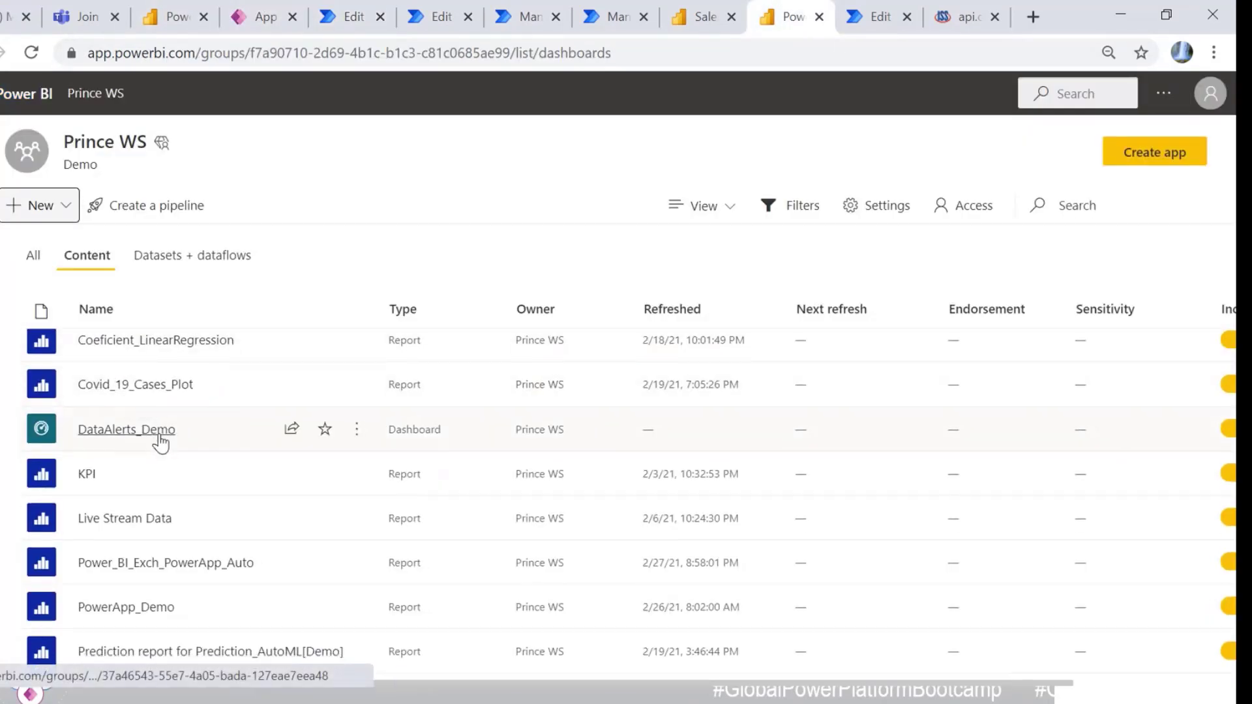
scroll(161, 443, down, 8)
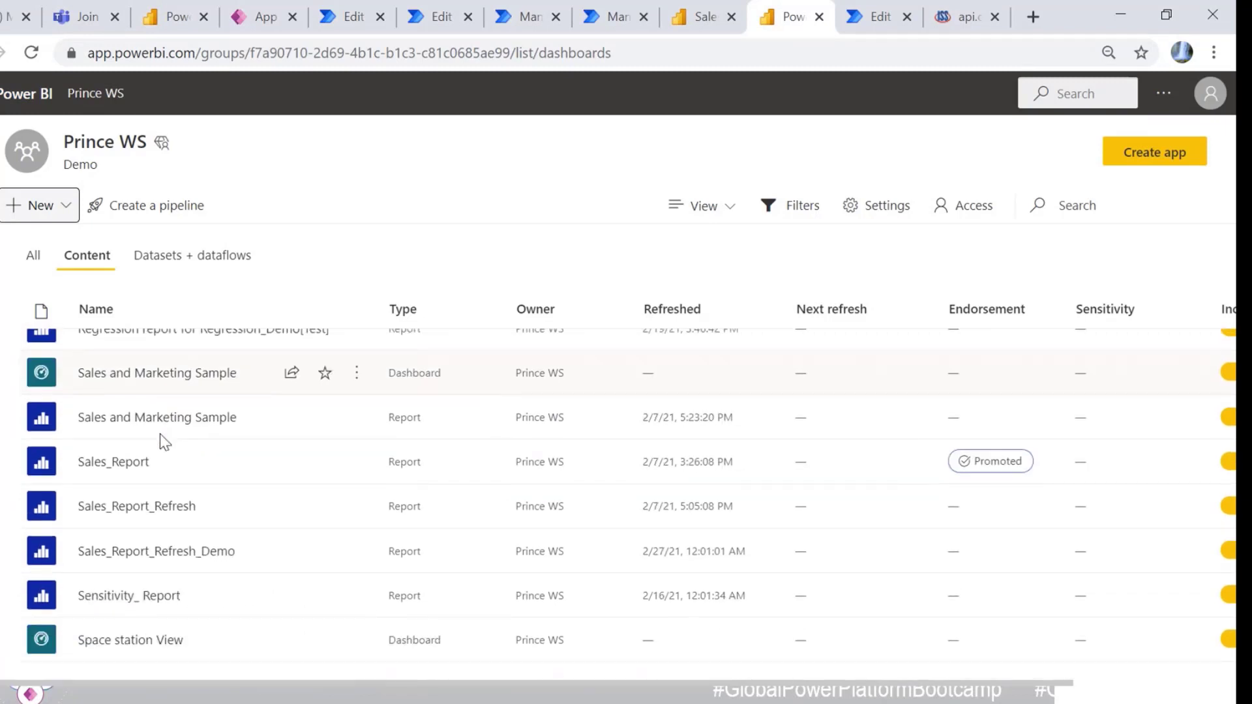
click(146, 641)
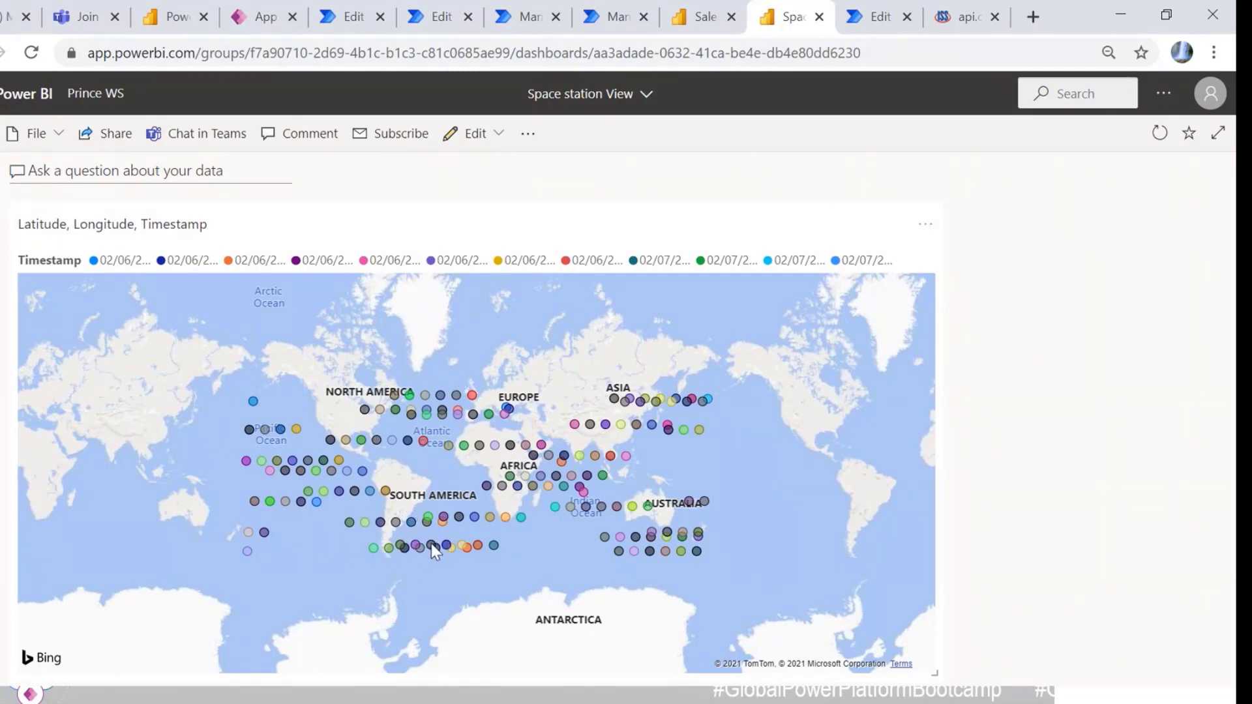
mouse_move(430, 546)
Step: Switch to Power Automate, open the Subscription_Salaes_Report flow for editing and check its Recurrence settings
click(600, 22)
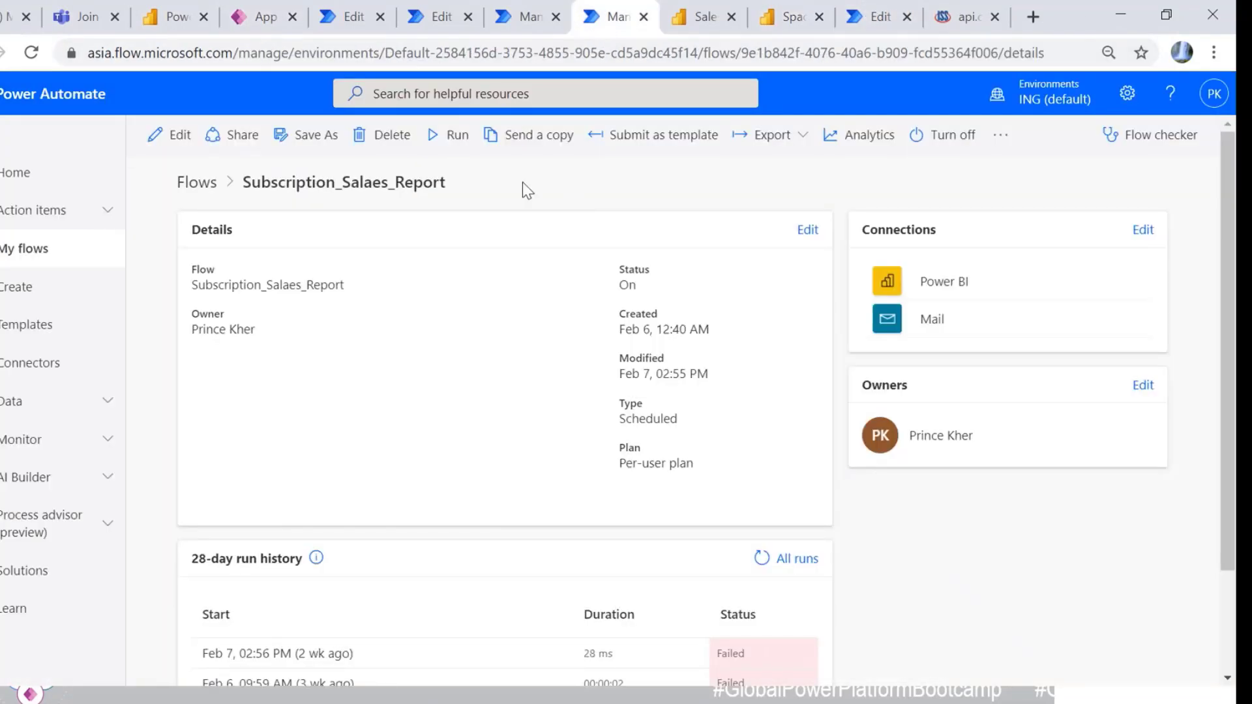
click(170, 135)
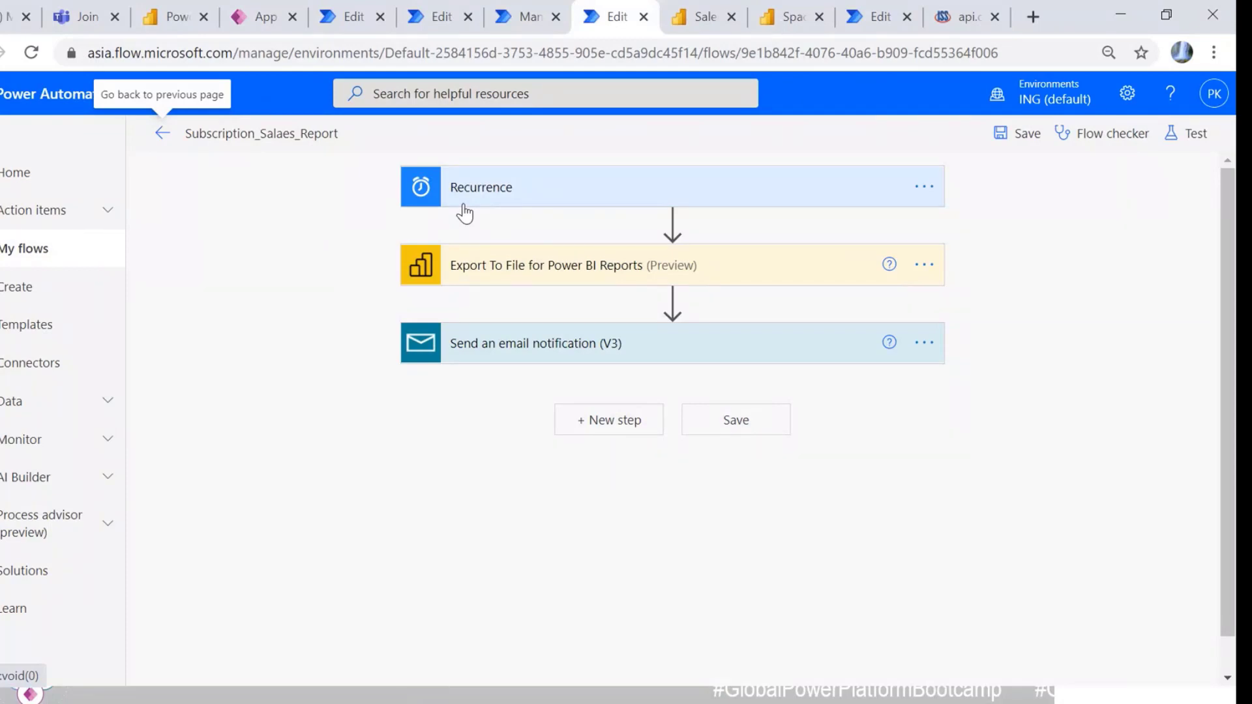
click(479, 189)
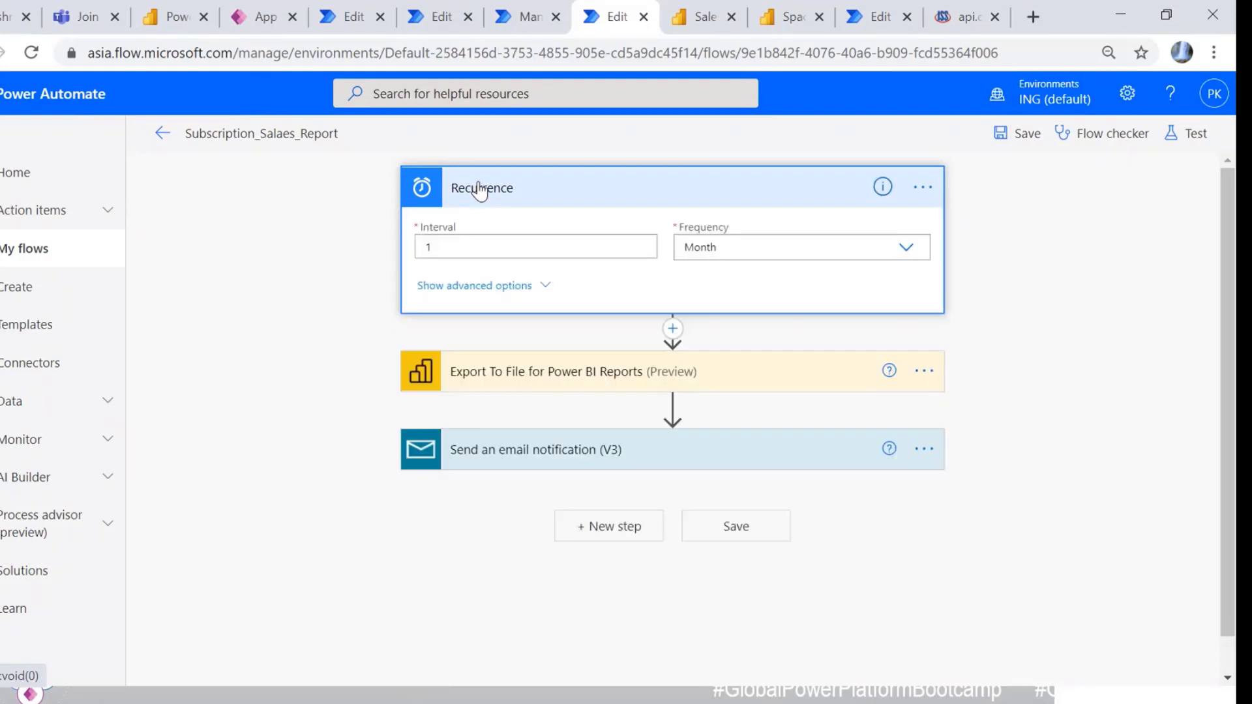
click(478, 190)
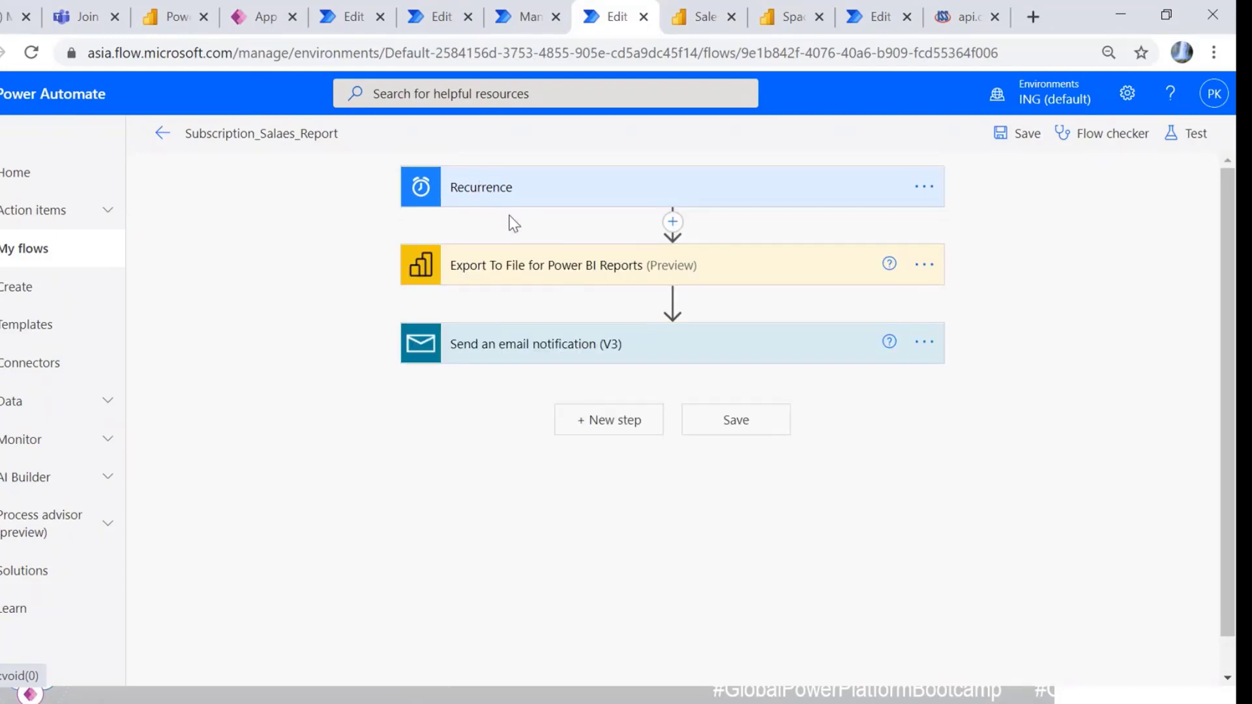
Step: Examine the Export To File for Power BI Reports action, including its export format choices, filter, page and identity fields
click(503, 263)
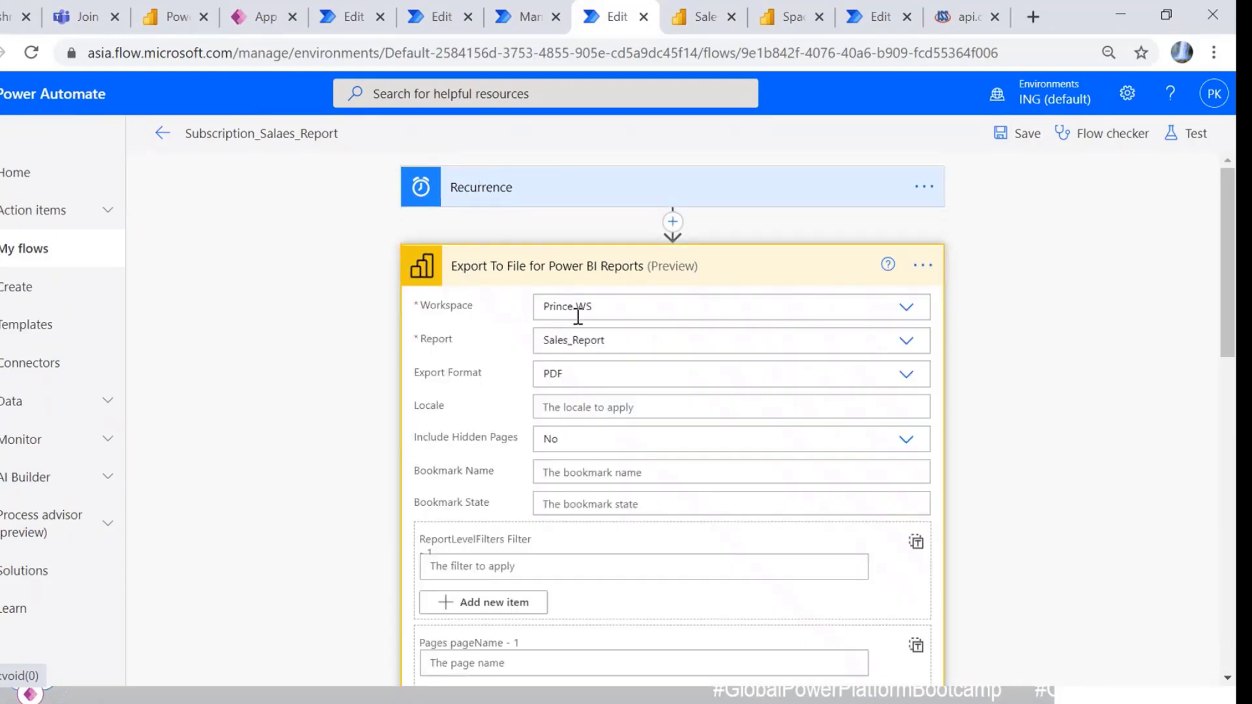
click(593, 373)
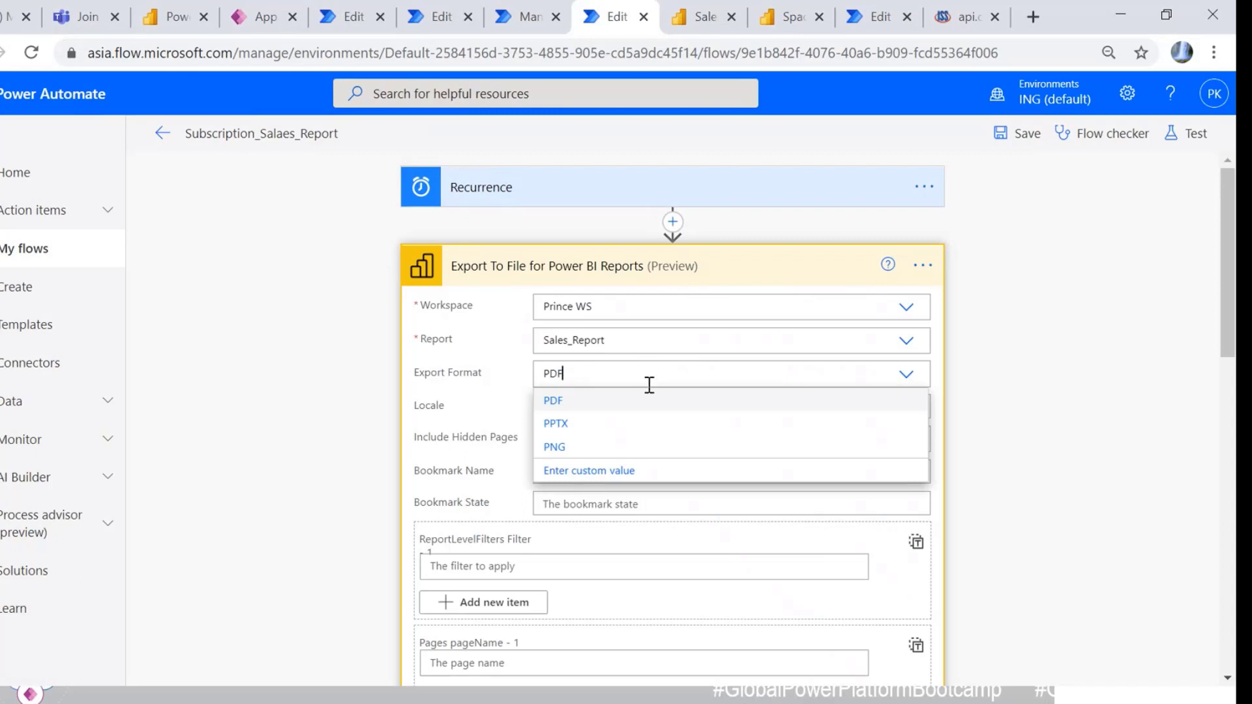
click(1076, 412)
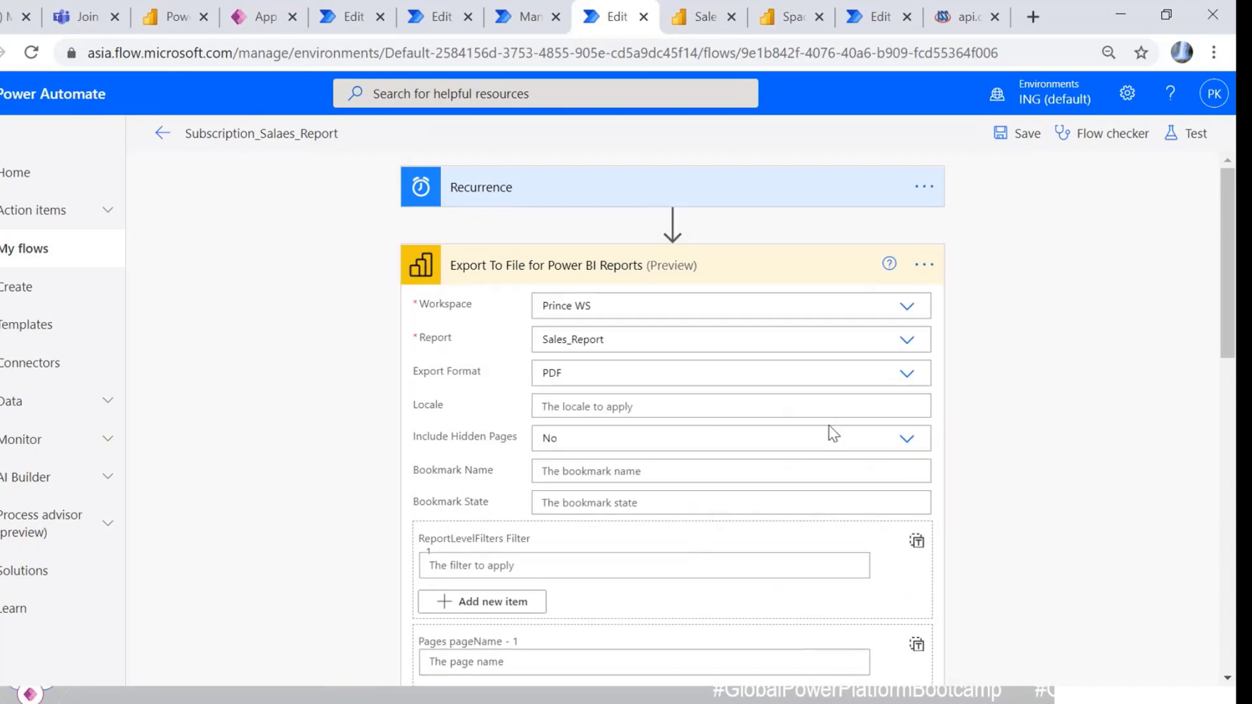
scroll(833, 433, down, 12)
scroll(830, 425, up, 1)
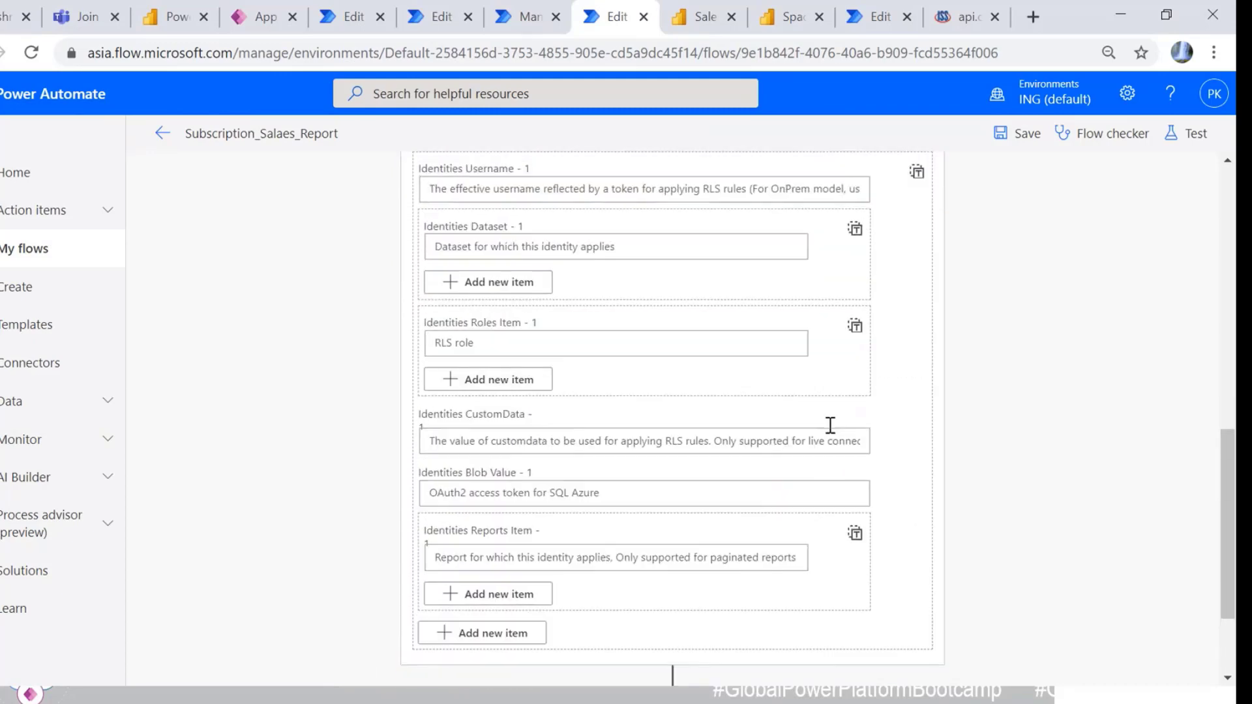
scroll(830, 425, up, 10)
scroll(831, 433, down, 1)
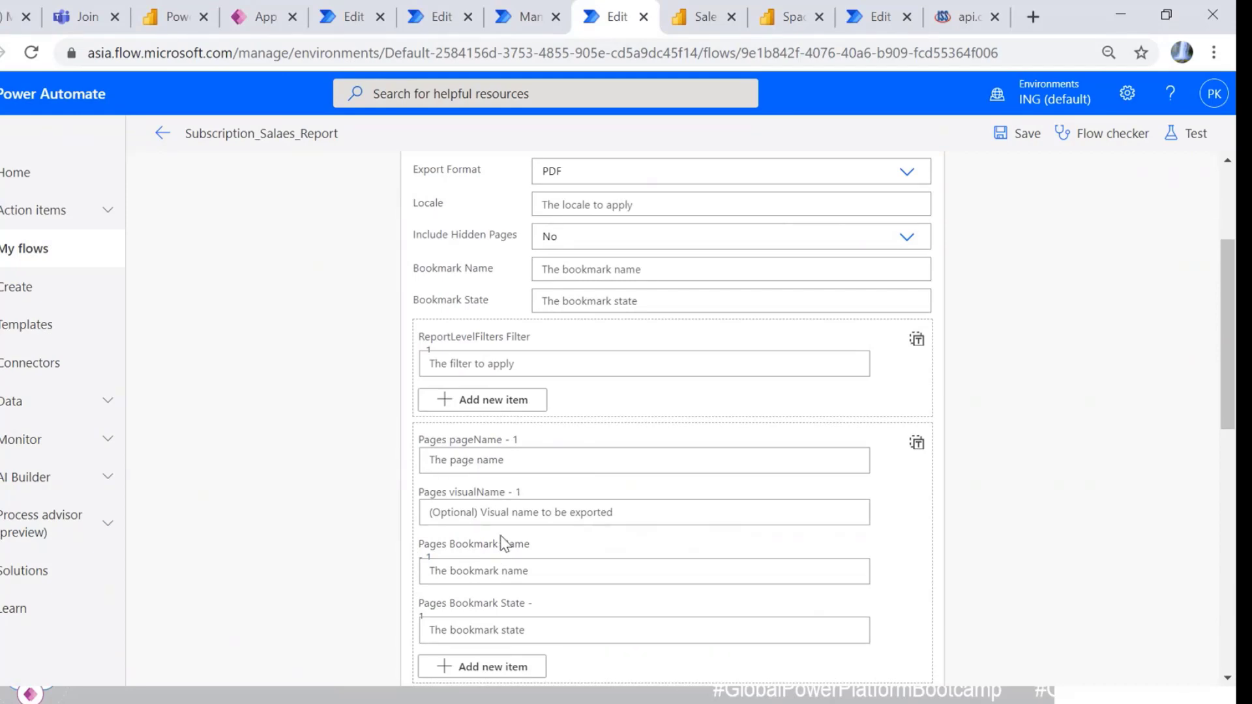
scroll(502, 542, down, 5)
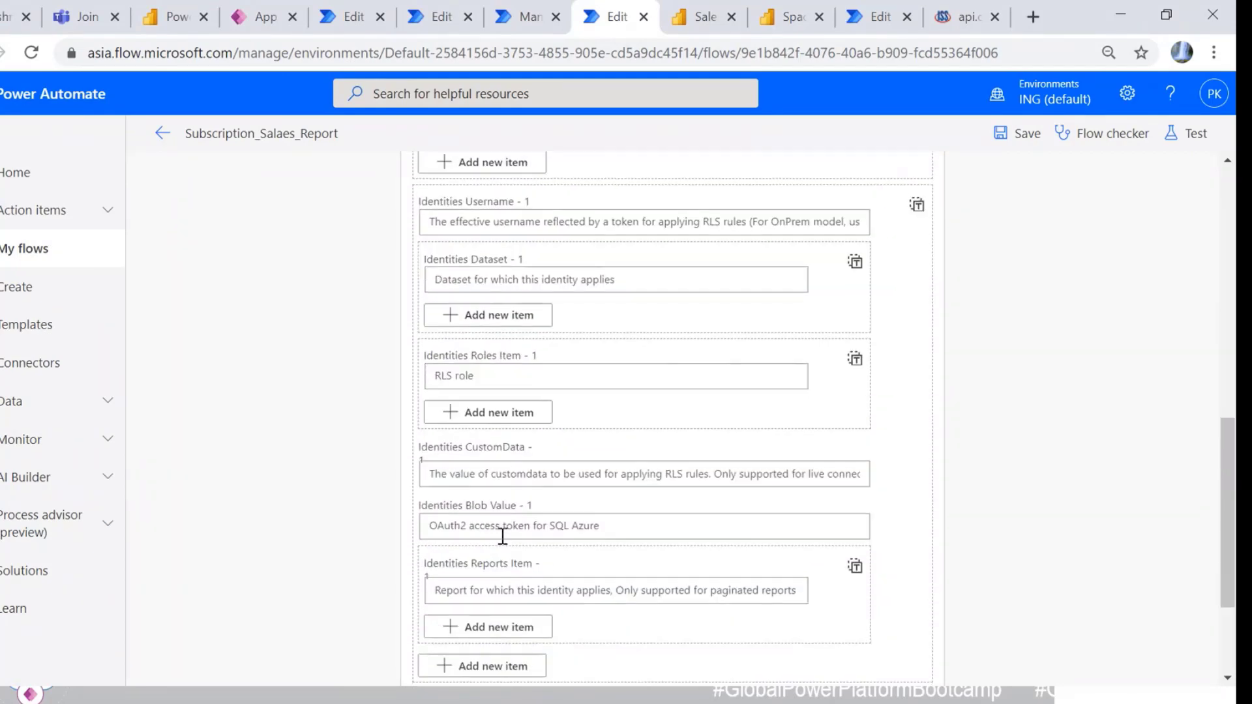
Step: Expand the Send an email notification (V3) action and review its recipient, subject and body
scroll(502, 536, down, 3)
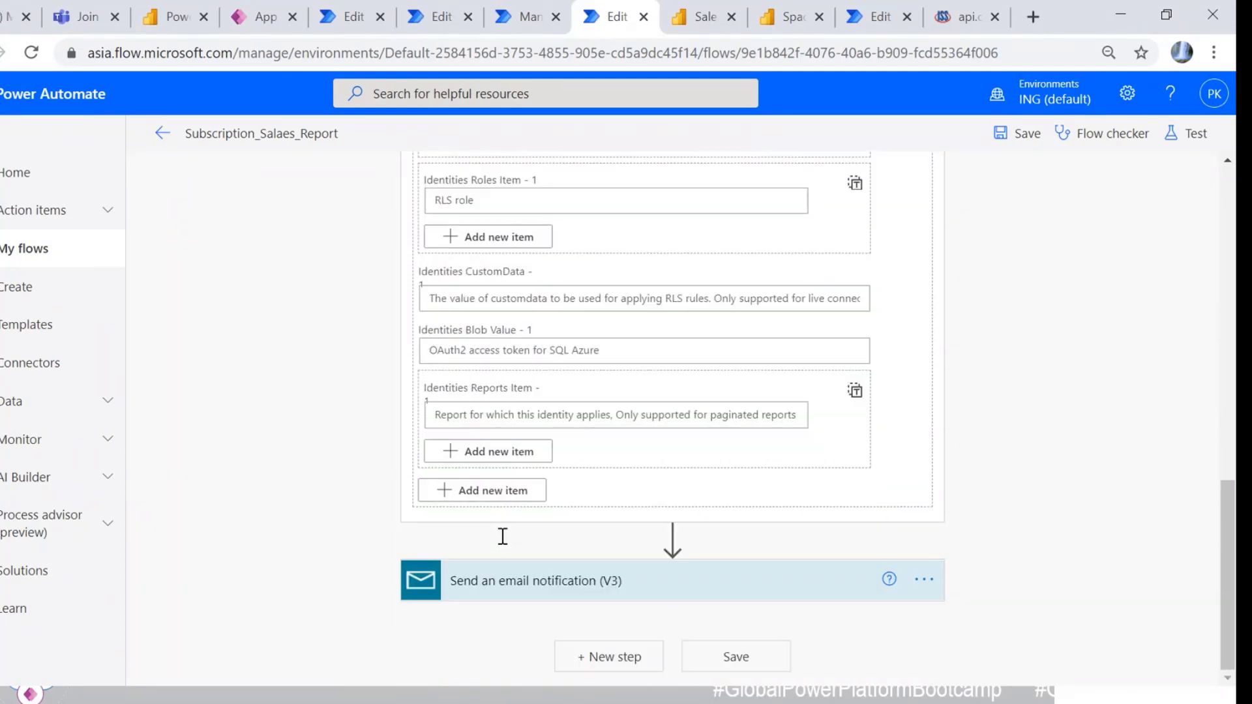
click(623, 598)
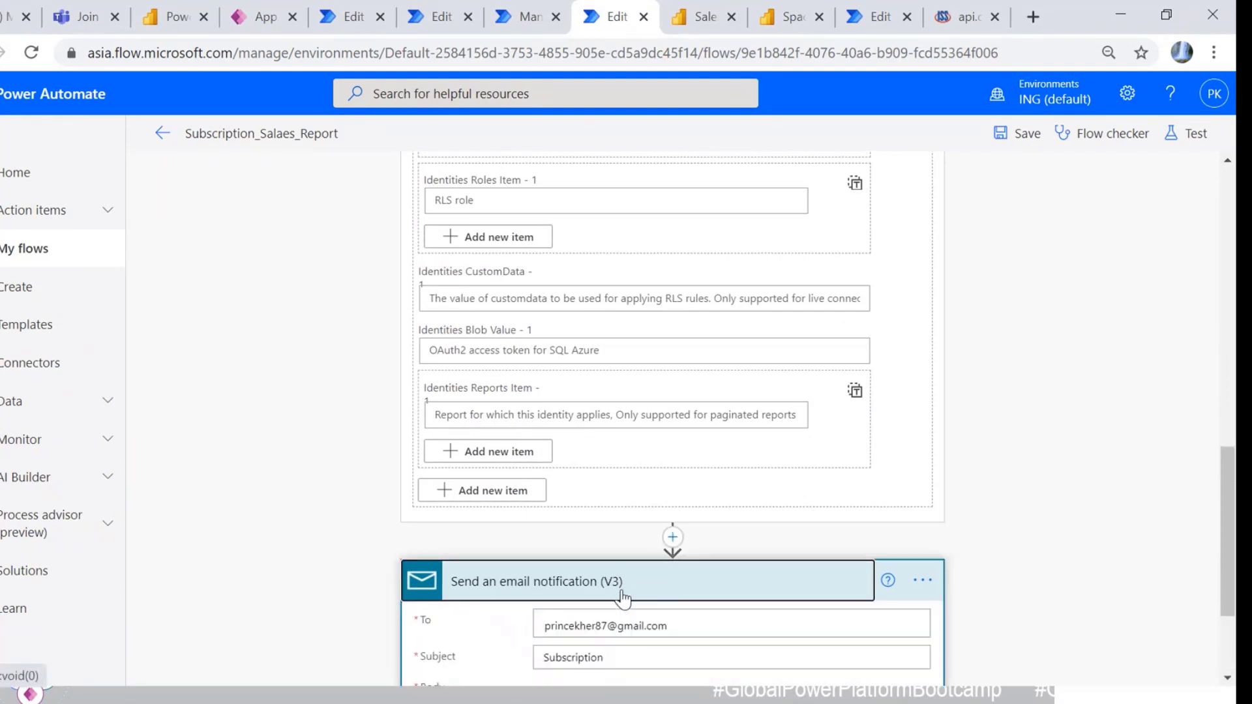
scroll(624, 598, down, 3)
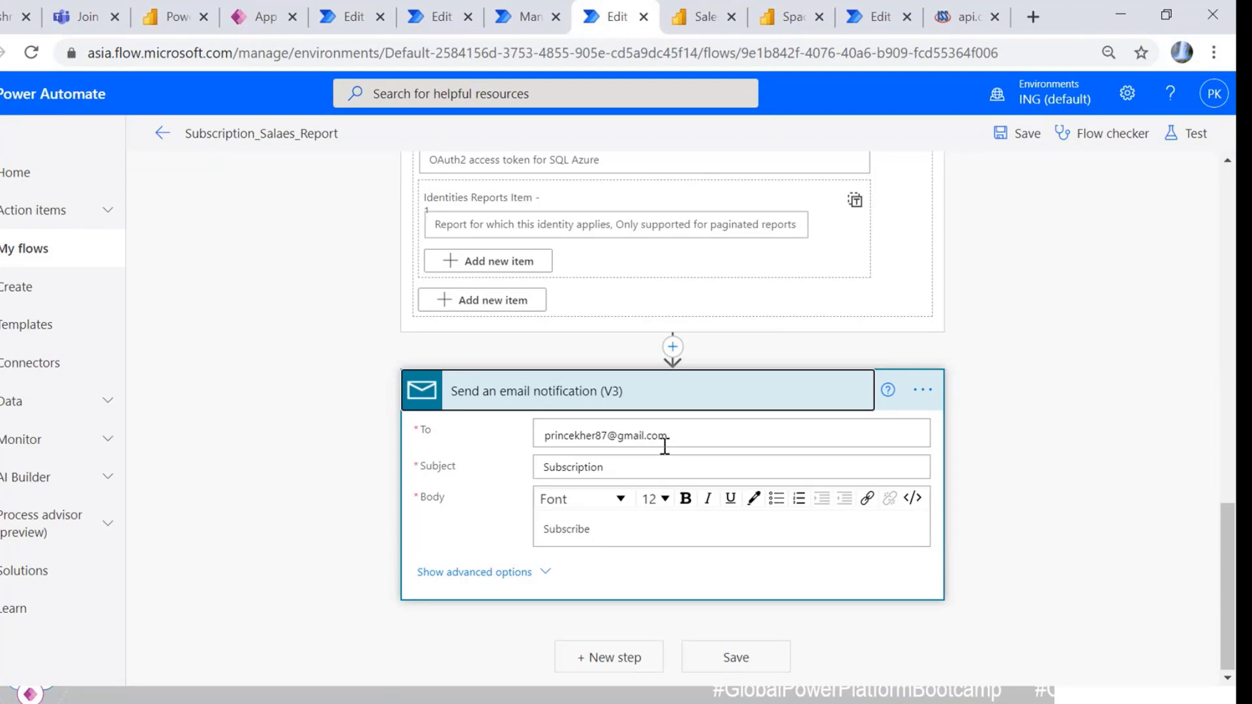
key(alt+Tab)
key(alt+Tab)
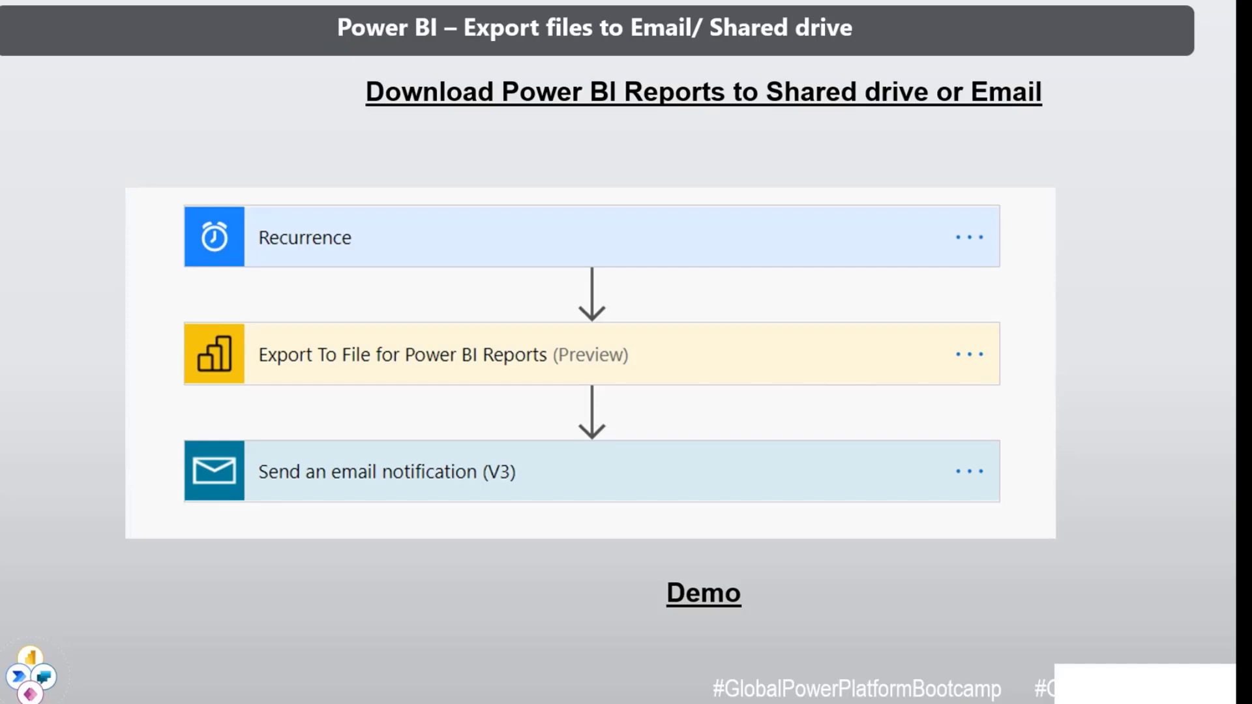
key(Right)
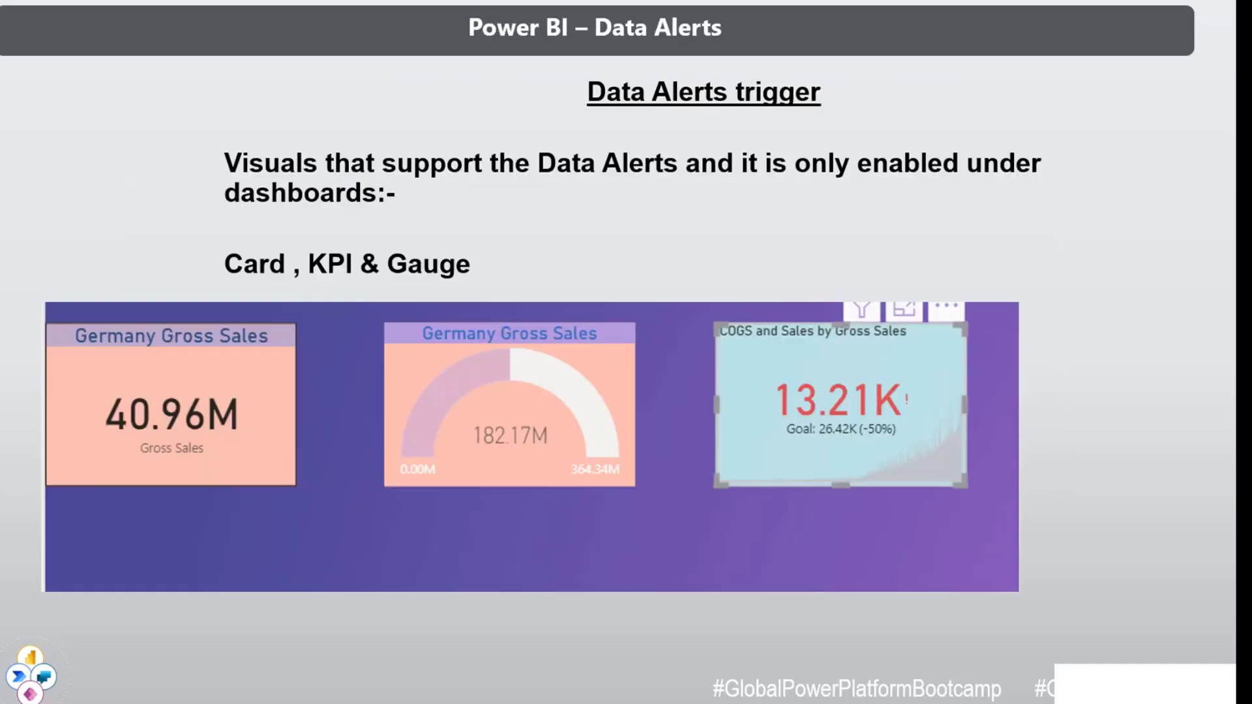
key(Right)
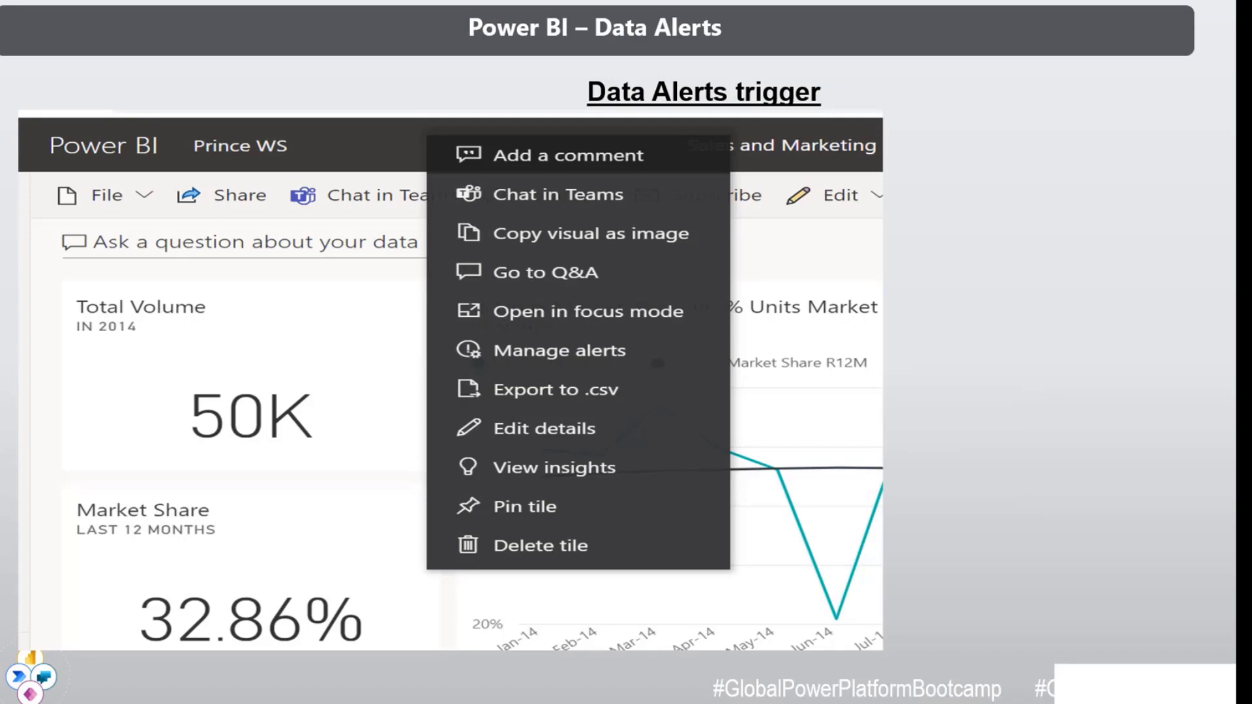
key(Right)
key(Right)
key(Right)
key(Right)
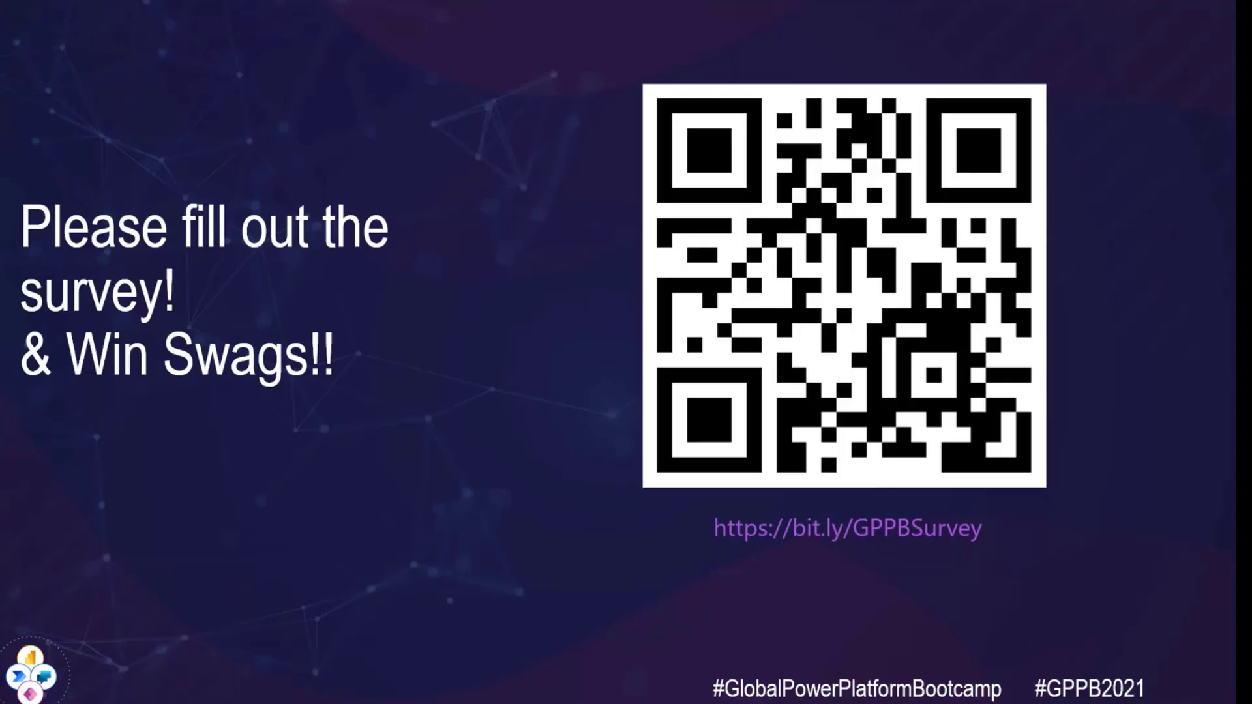
key(Left)
key(Left)
Step: Switch back to Power BI and open the DataAlerts_Demo dashboard from the shared workspace to examine its visuals and edit options
key(alt+Tab)
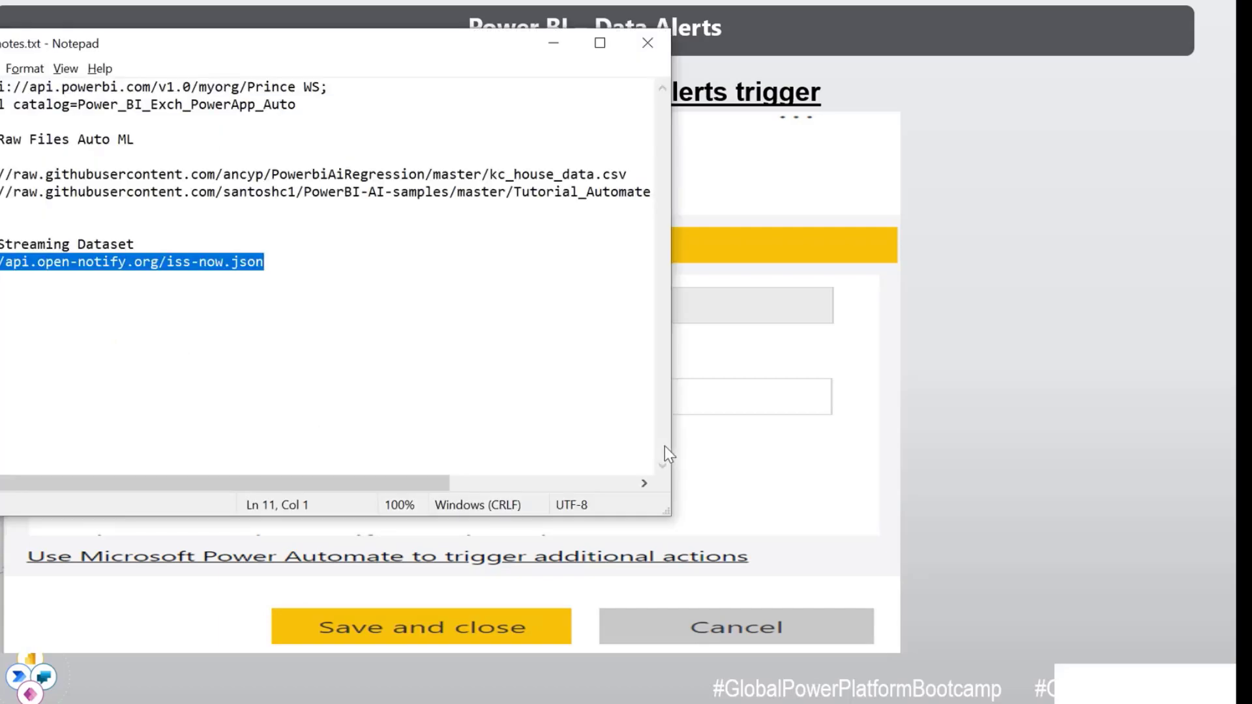
key(alt+Tab)
key(alt+Tab)
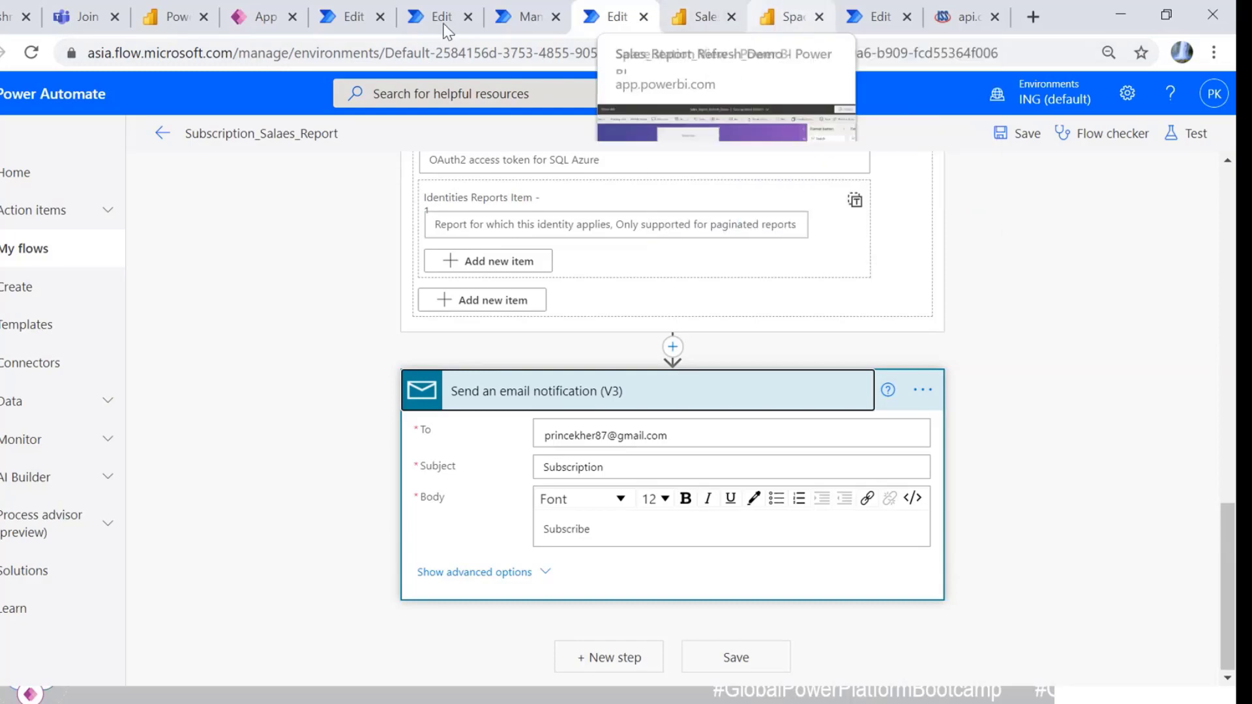
click(793, 13)
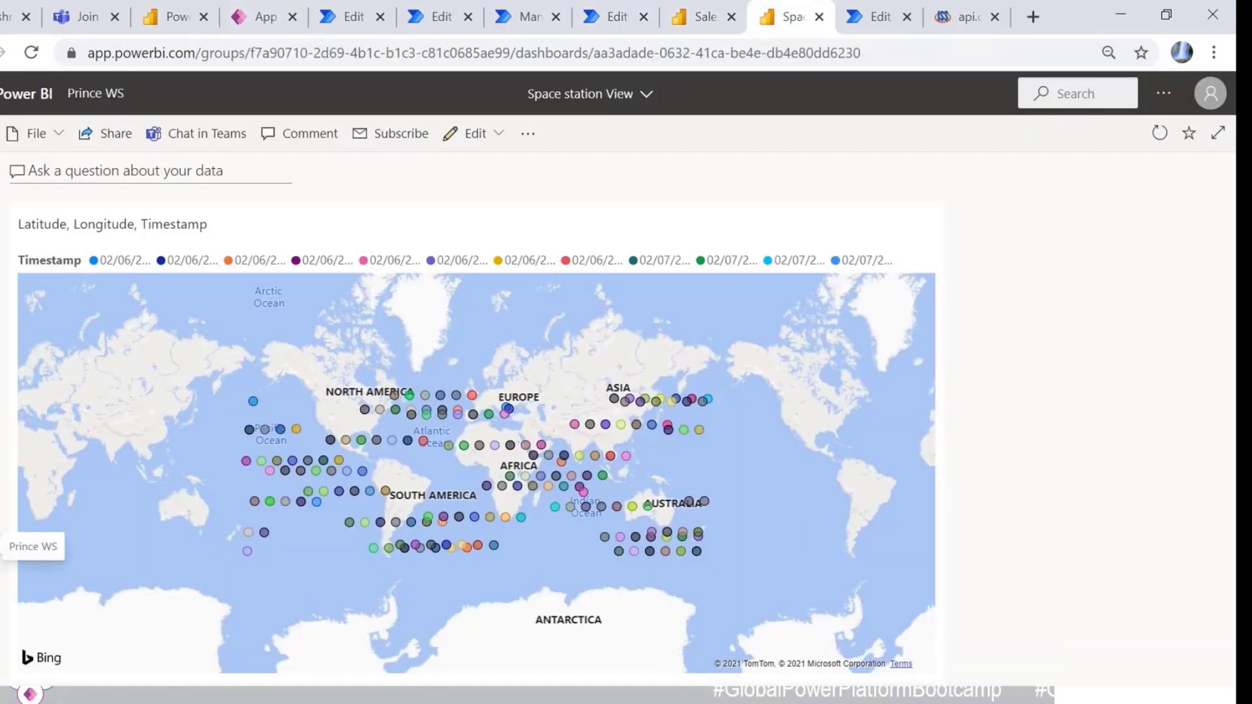
click(1, 547)
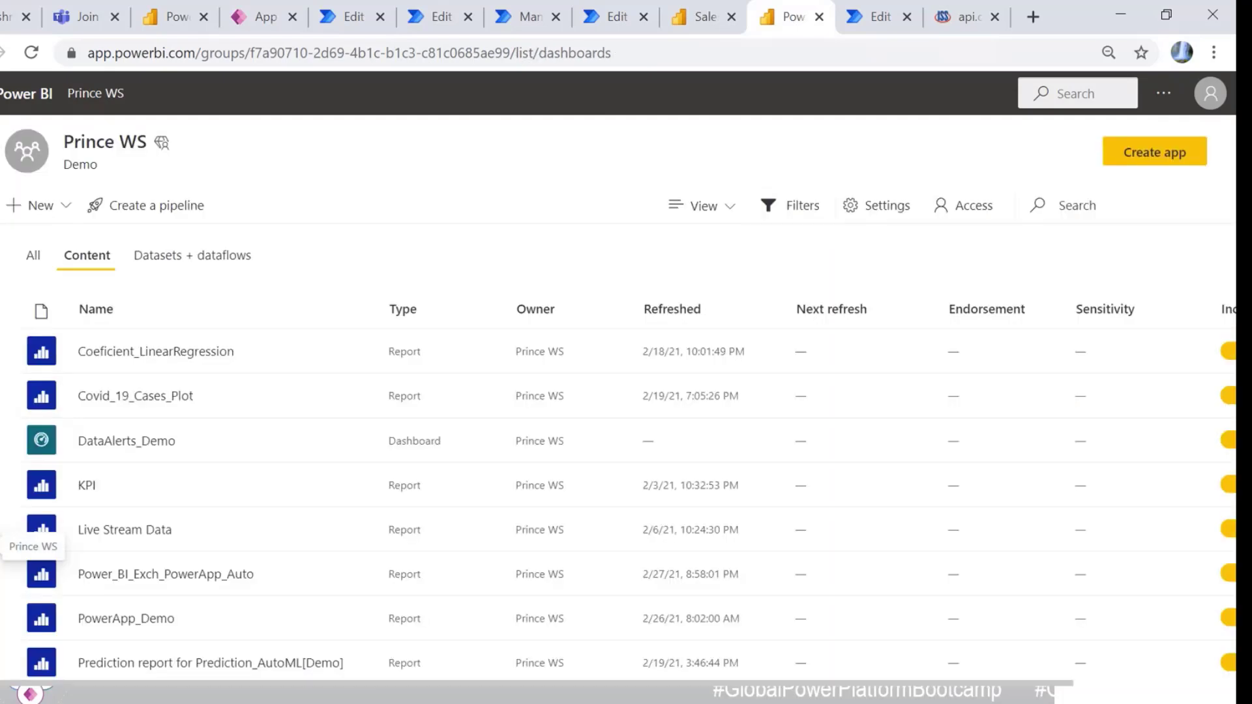
click(128, 442)
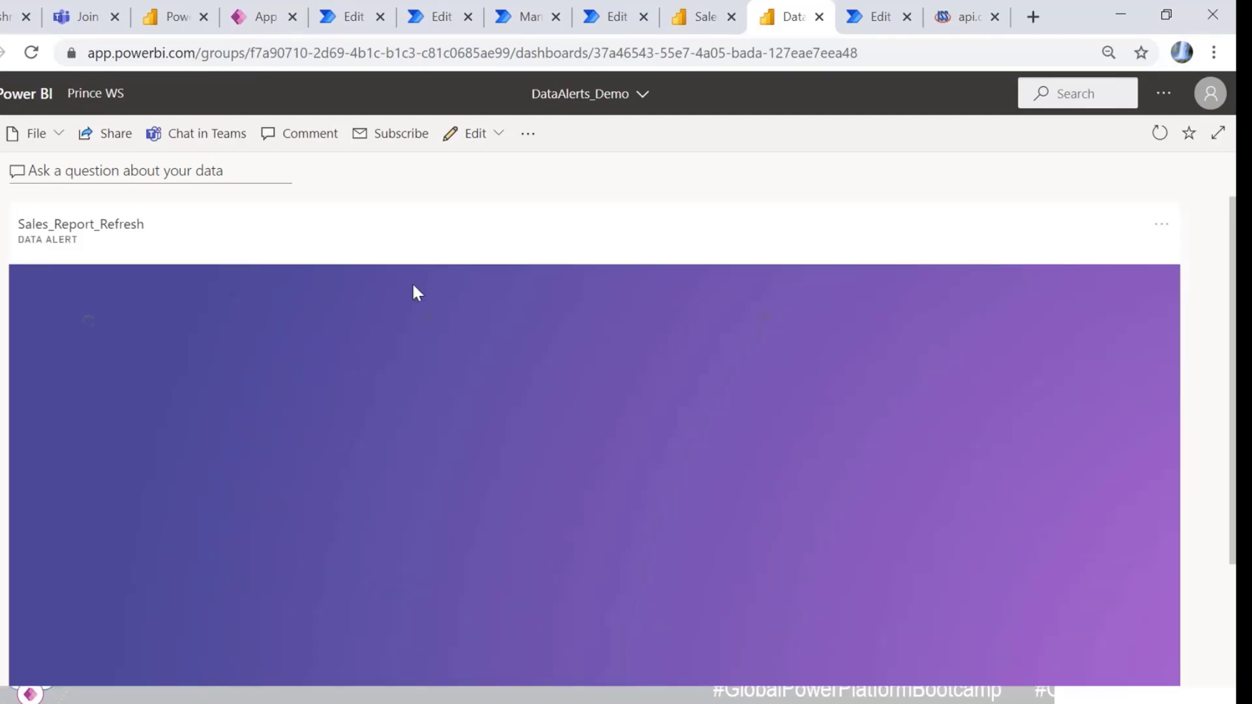
click(456, 133)
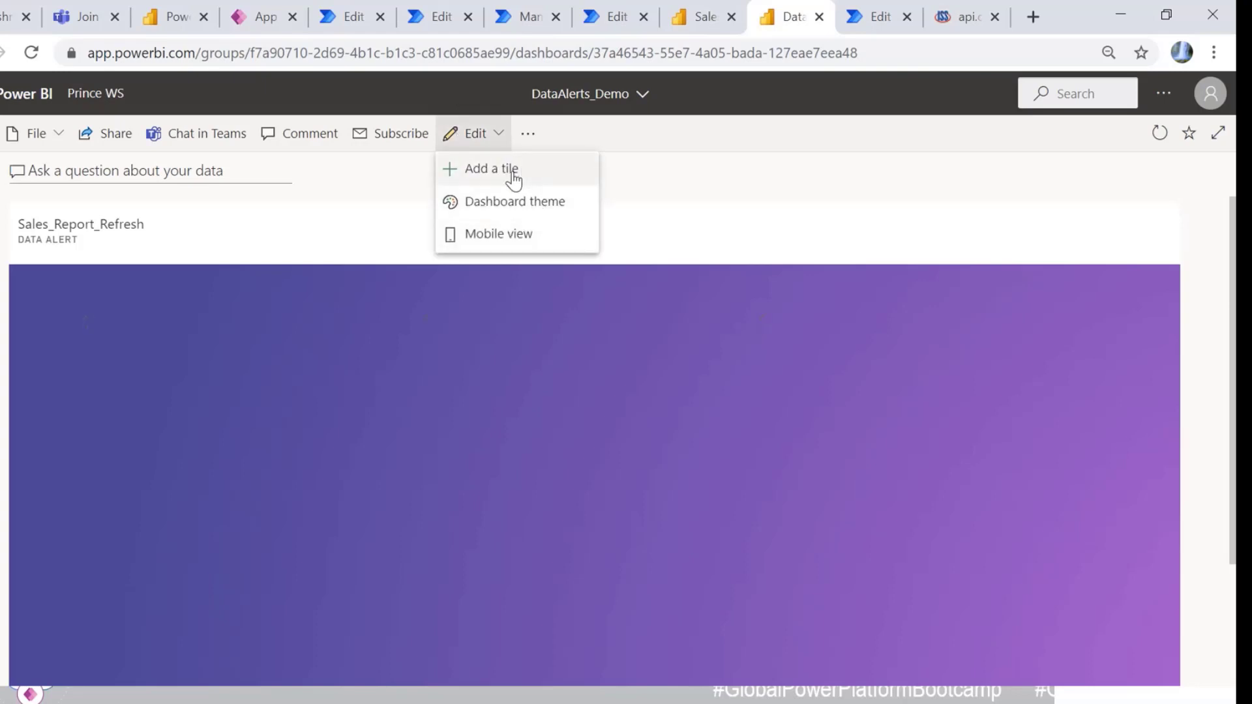
click(391, 224)
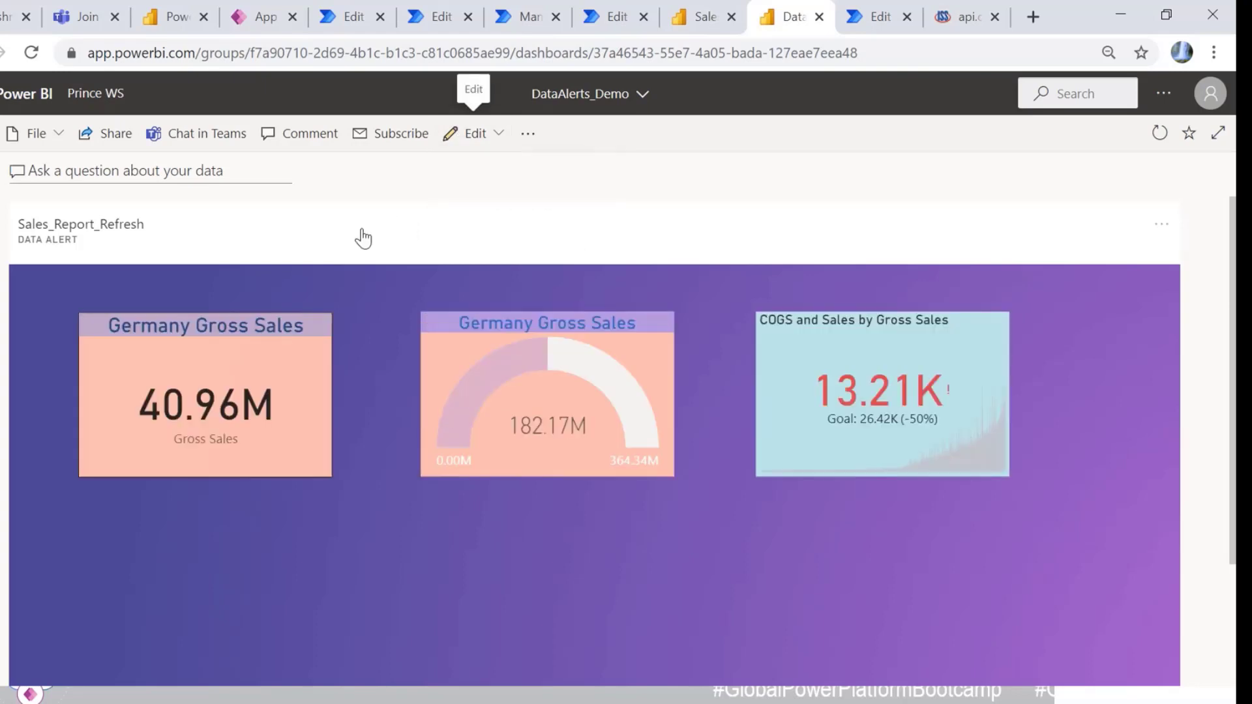
click(471, 133)
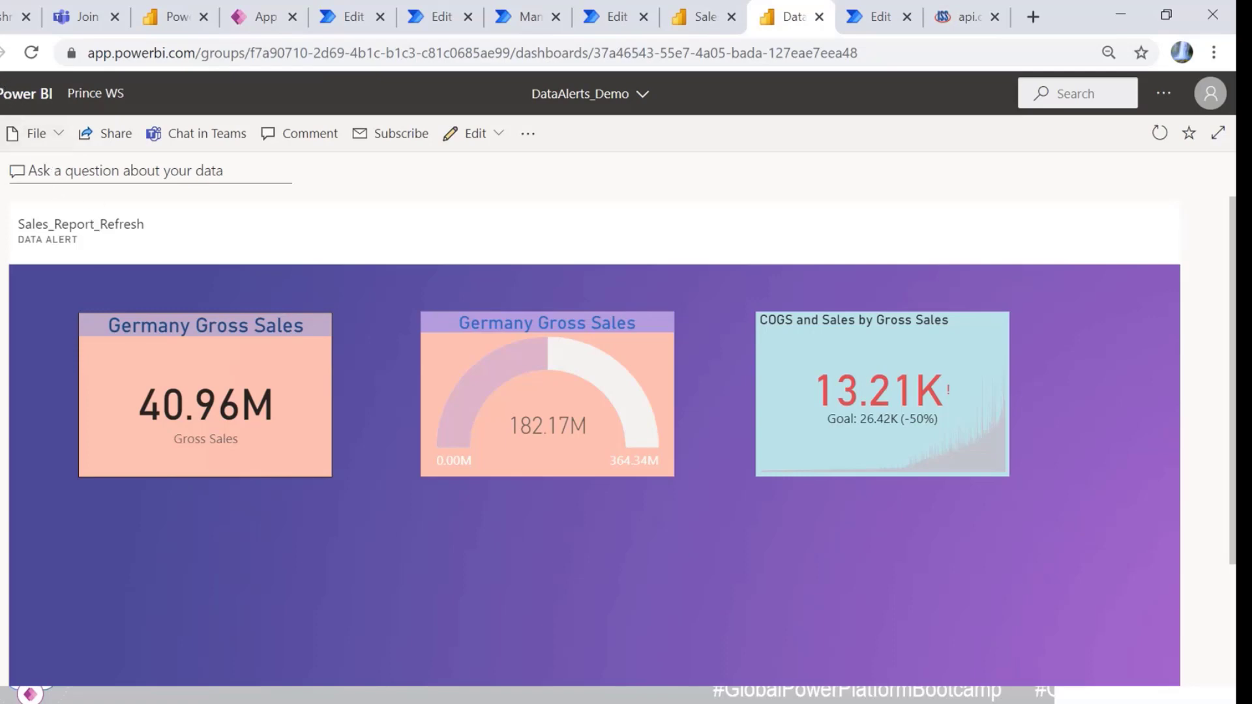
Step: Open the Retail Analysis Sample dashboard from My workspace and show the options available for its Total Stores tile
click(0, 549)
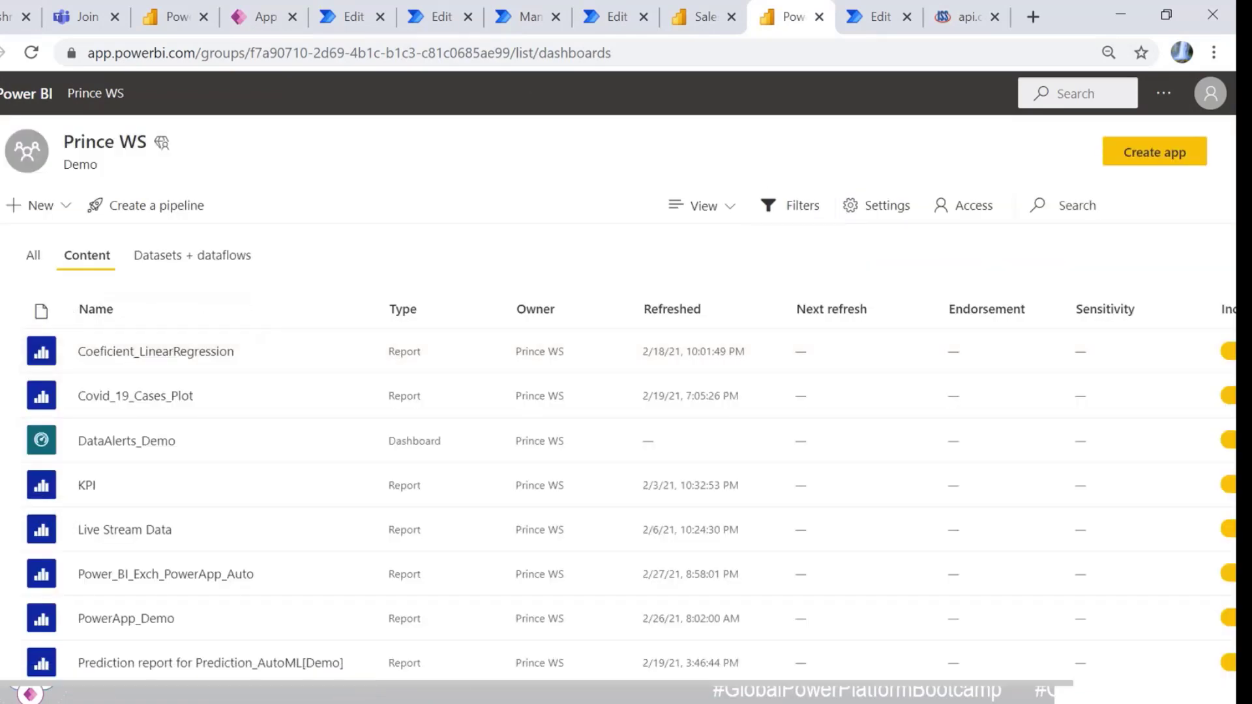
click(0, 511)
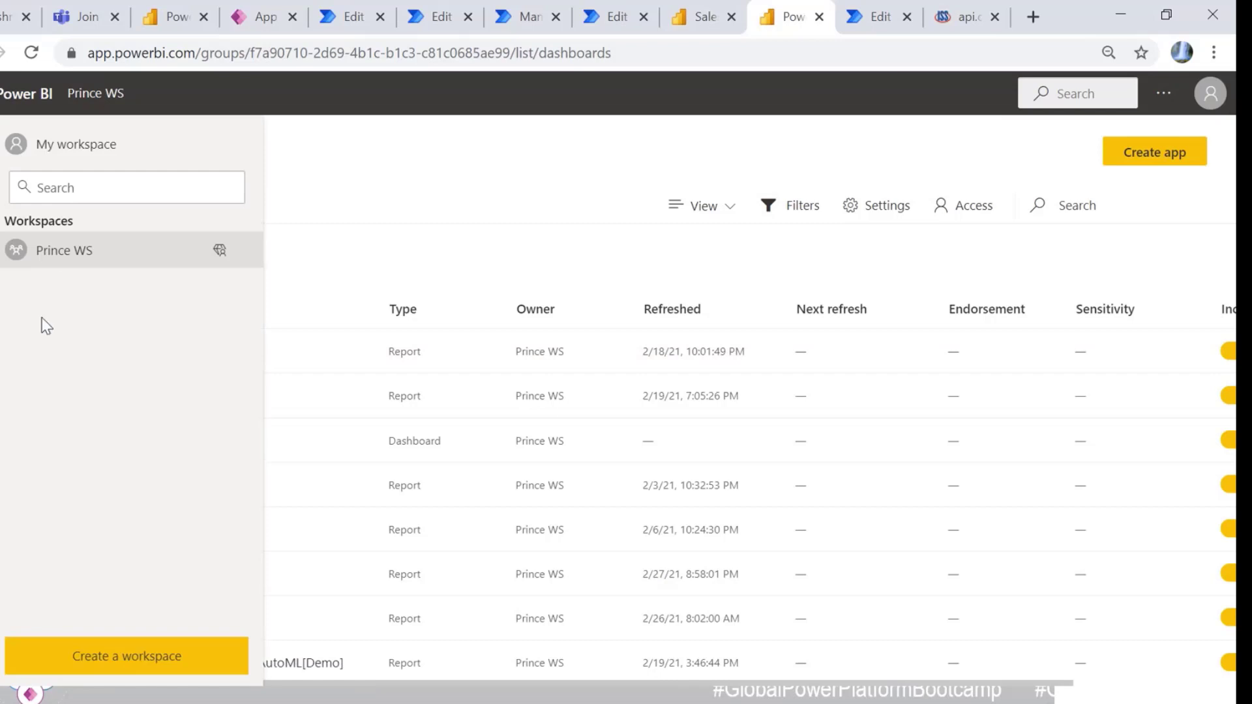
click(62, 159)
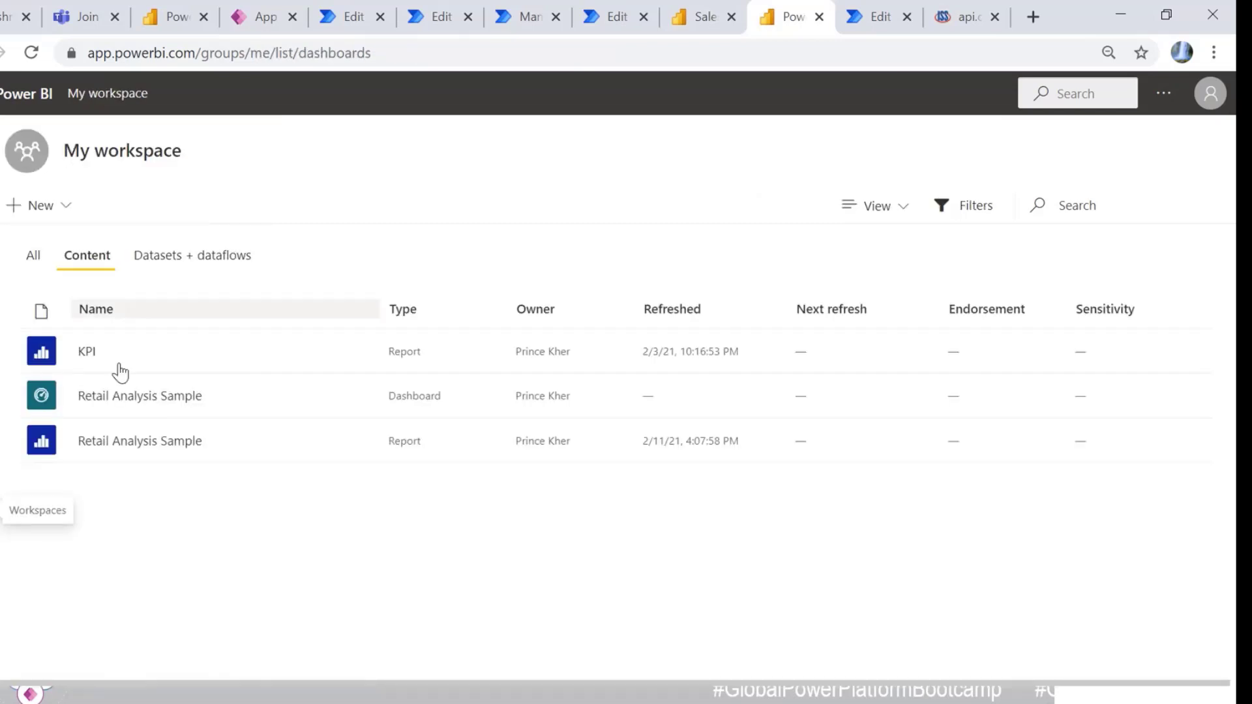
click(110, 400)
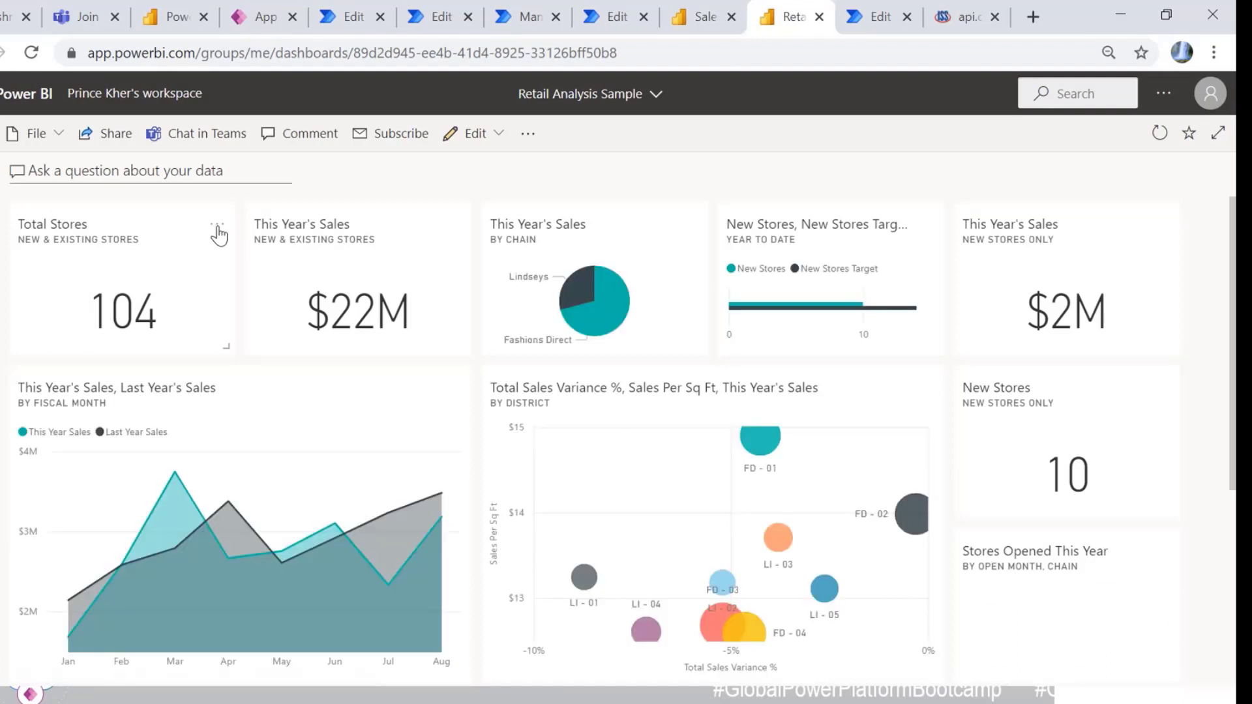
click(218, 228)
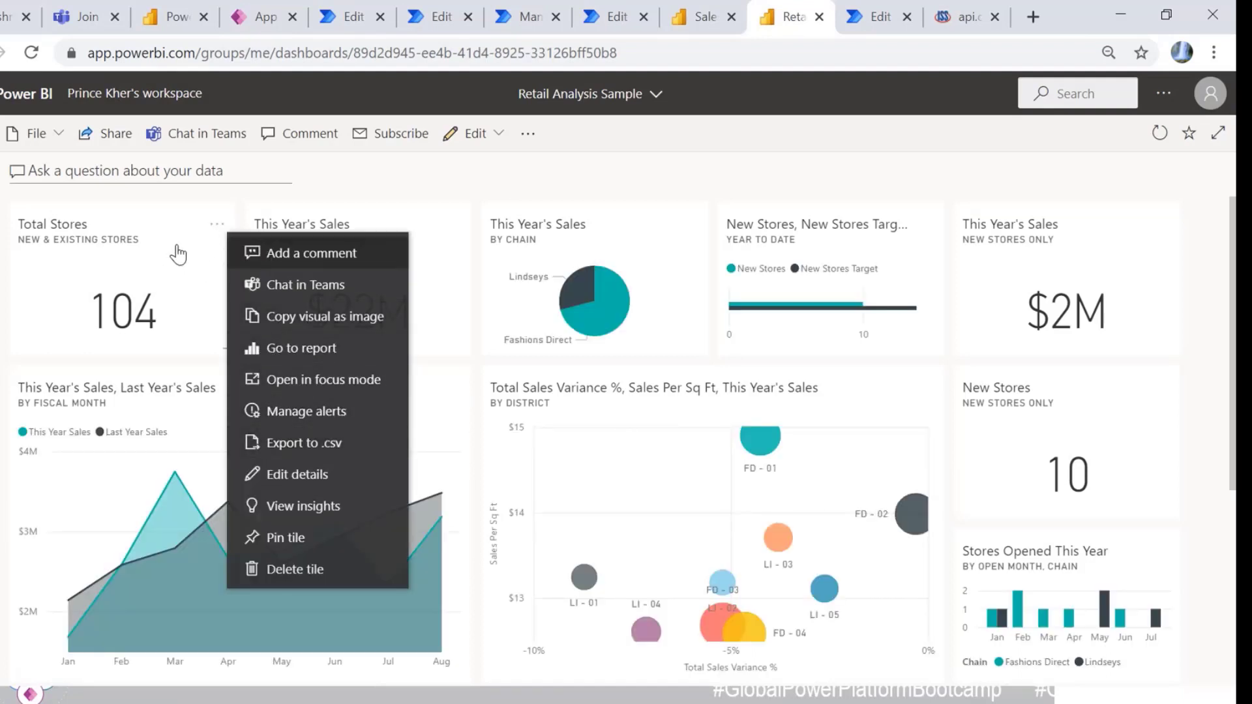
key(alt+Tab)
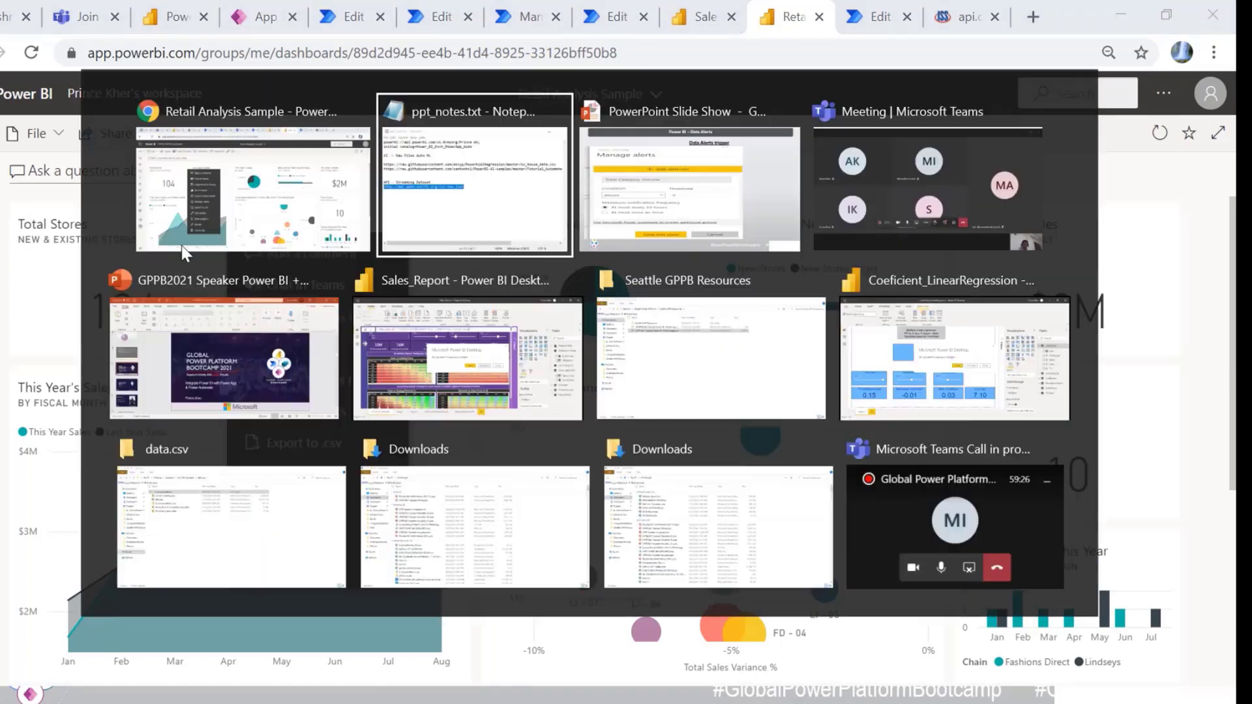
key(alt+Tab)
key(alt+Tab)
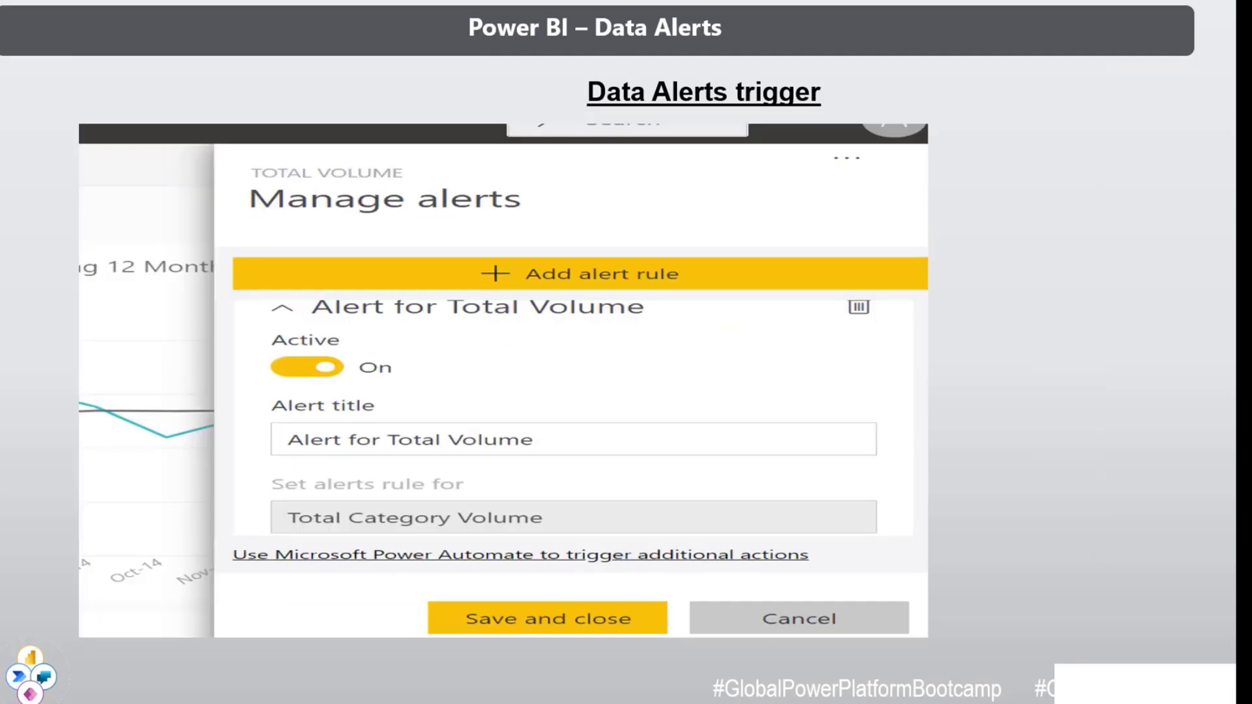
key(Right)
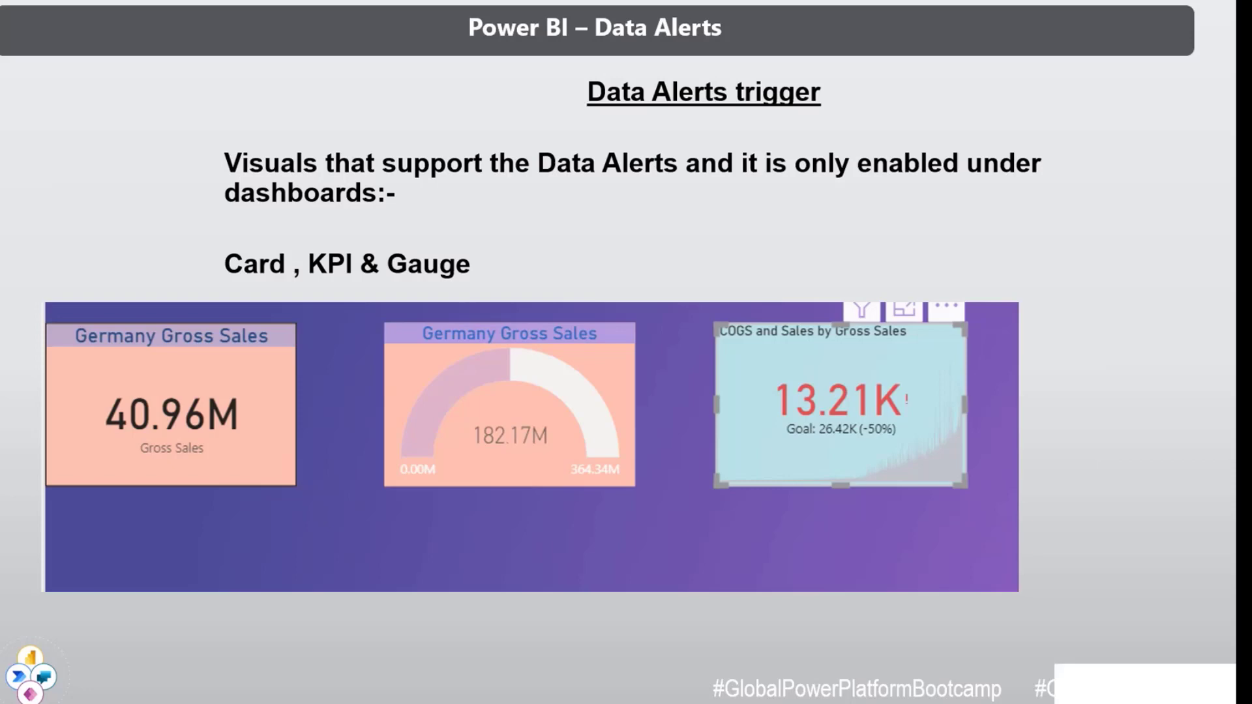
Step: Return to the Retail Analysis Sample dashboard in Power BI and add an alert rule for the Total Stores tile
key(alt+Tab)
key(alt+Tab)
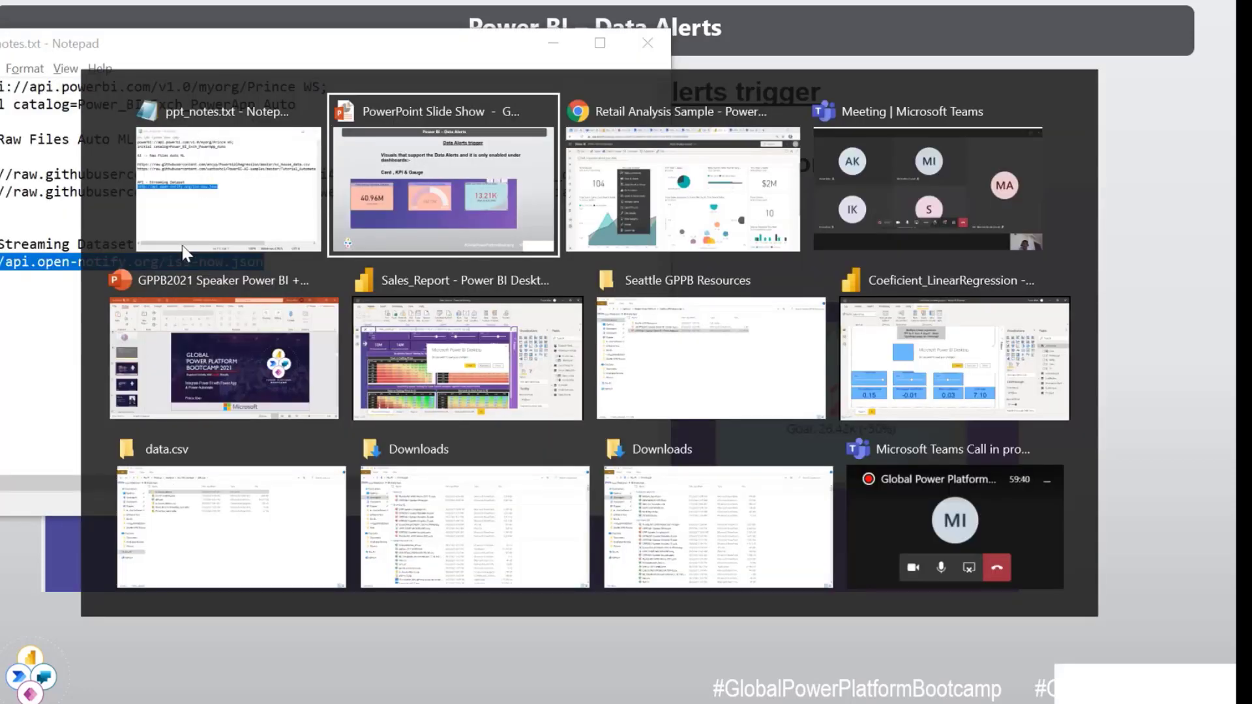
key(alt+Tab)
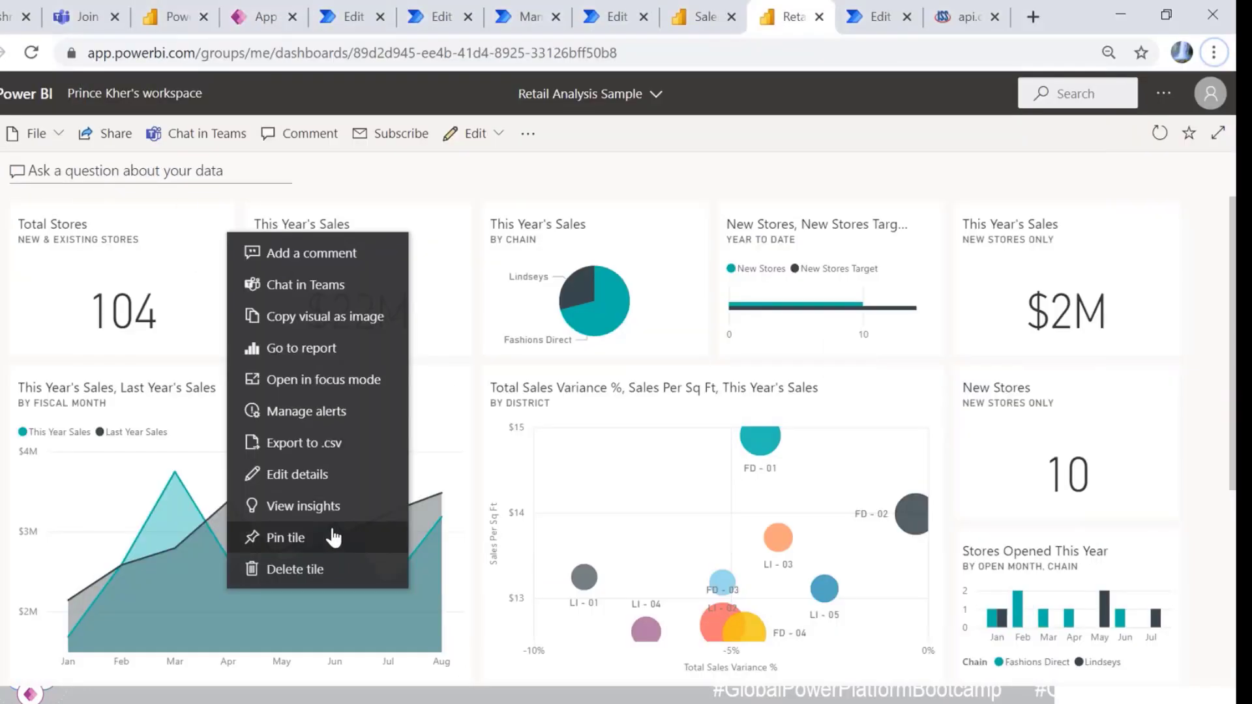
click(640, 458)
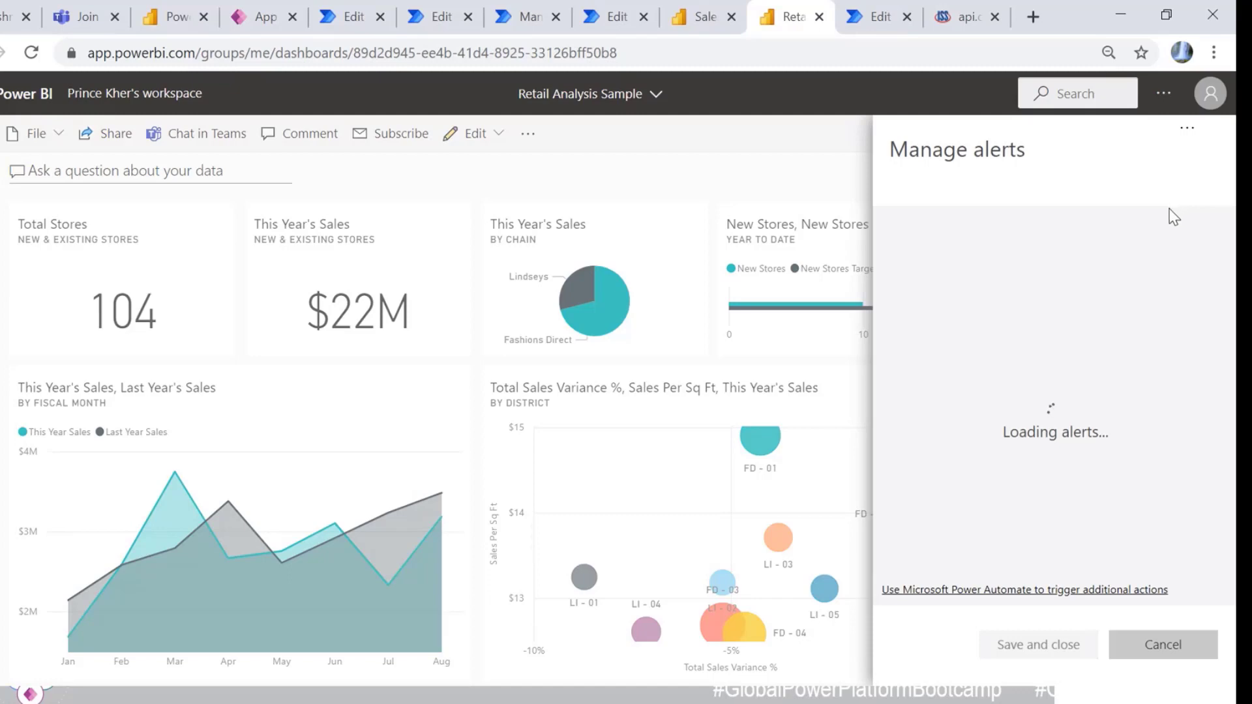
click(1085, 228)
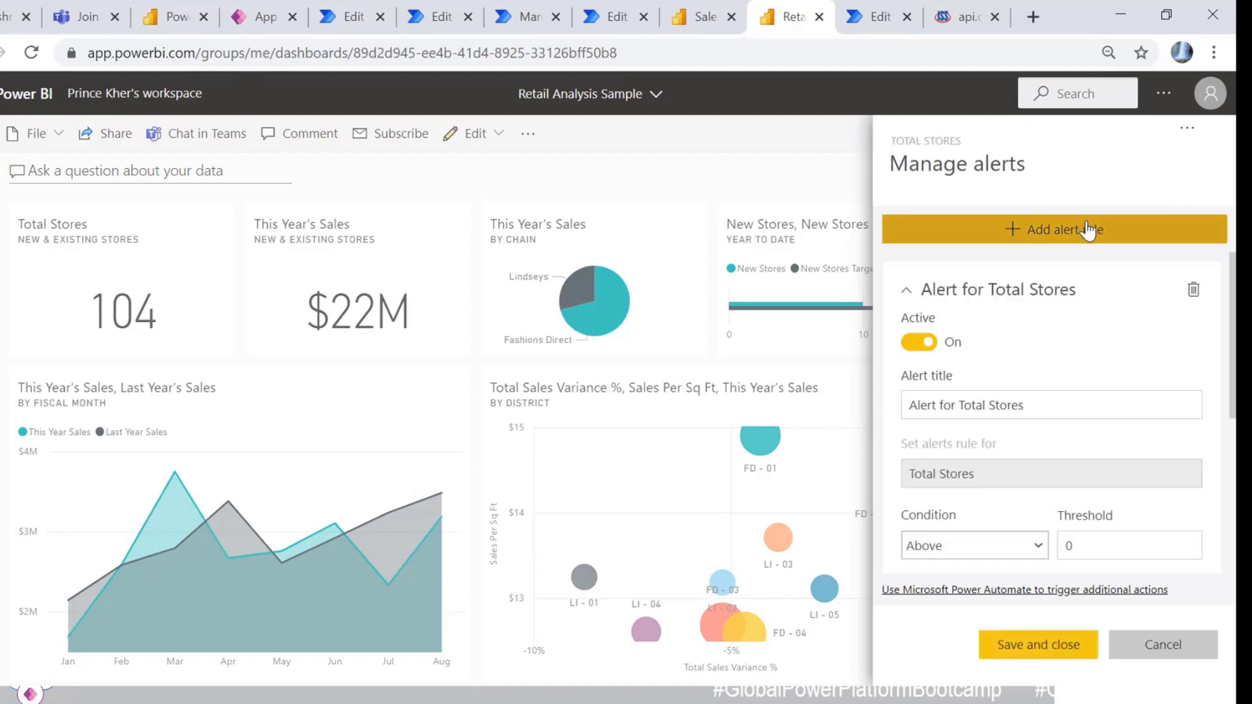
Step: Title the Total Stores alert rule Demo_BD and review its notification frequency and email settings
click(1002, 399)
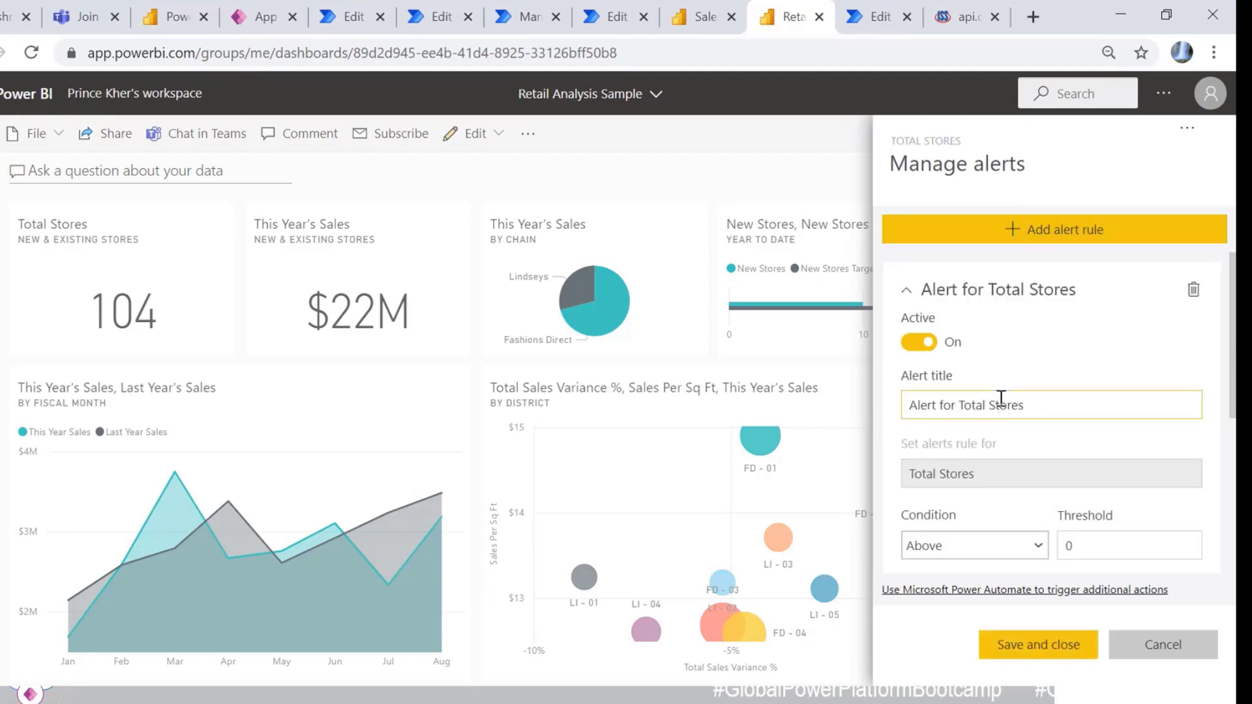
click(1063, 412)
key(ctrl+a)
text(d)
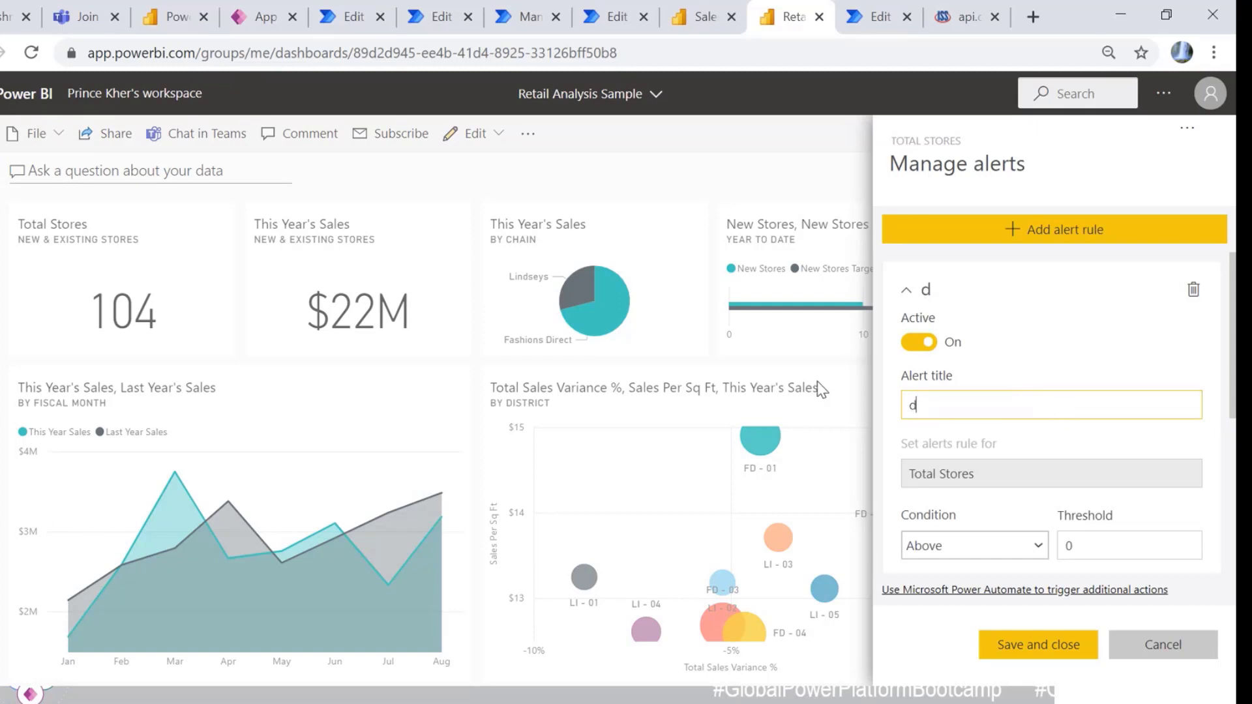
text(EMO)
key(BackSpace)
key(BackSpace)
key(BackSpace)
key(BackSpace)
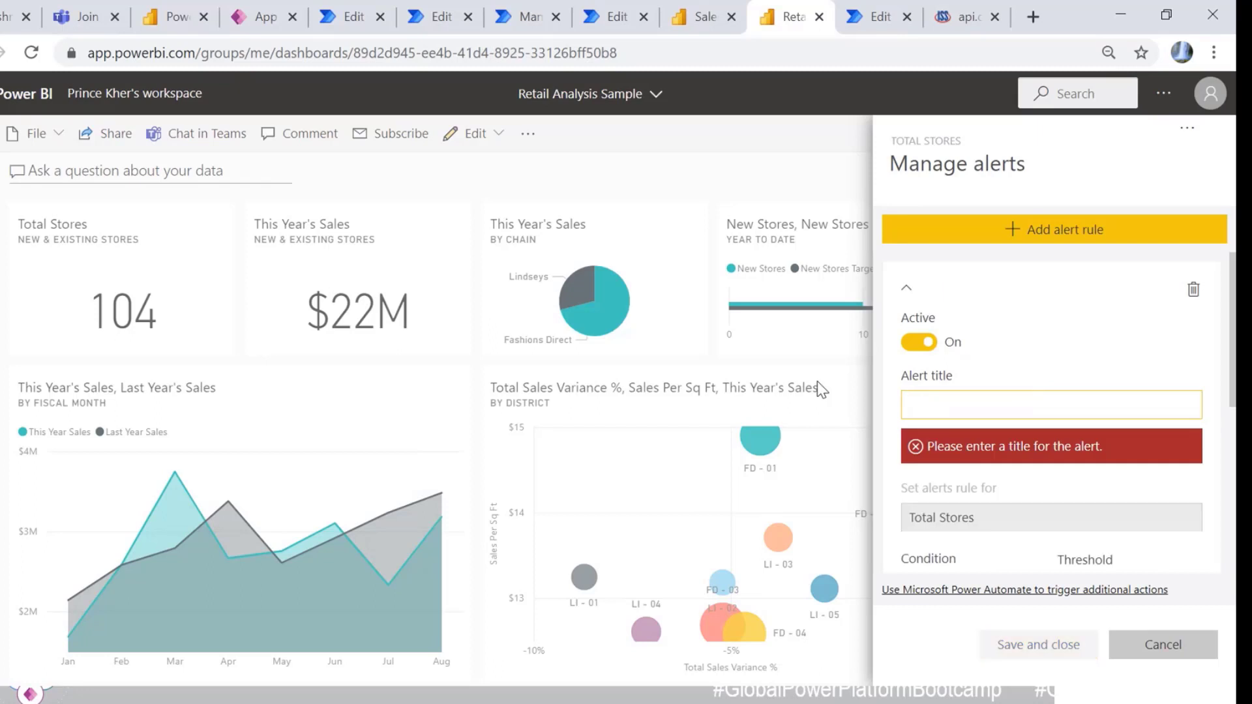
text(D)
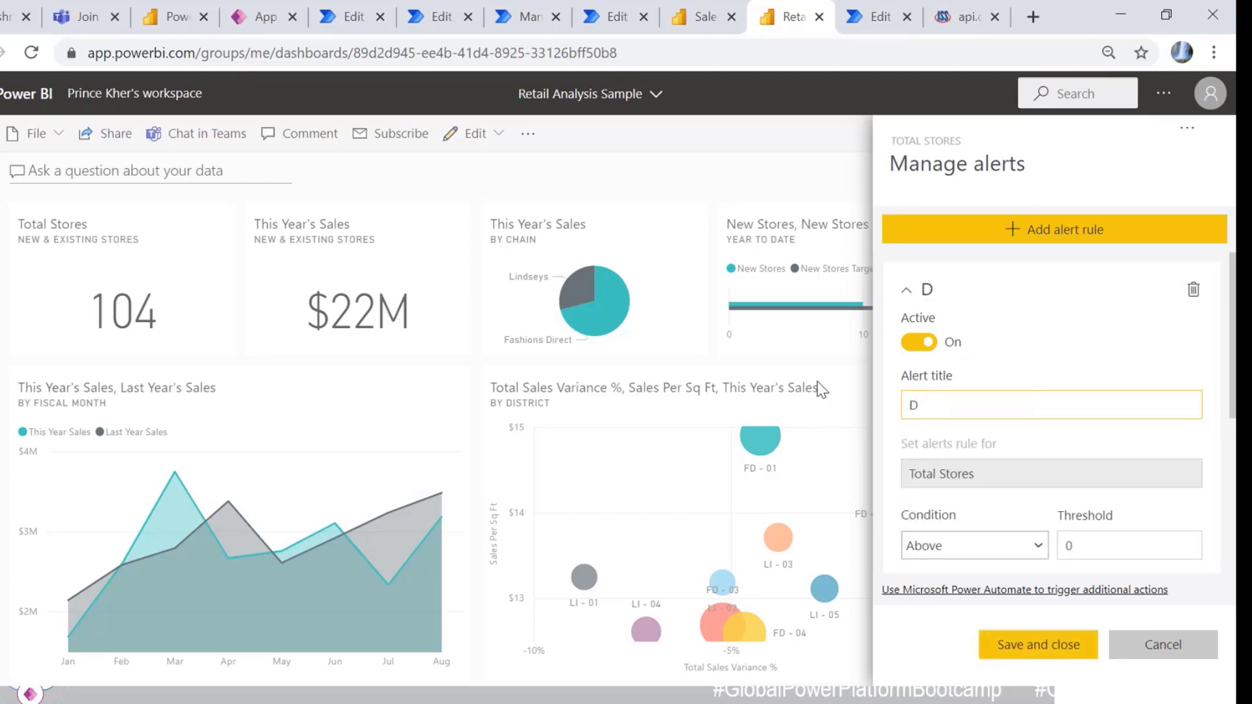
text(emo_BD)
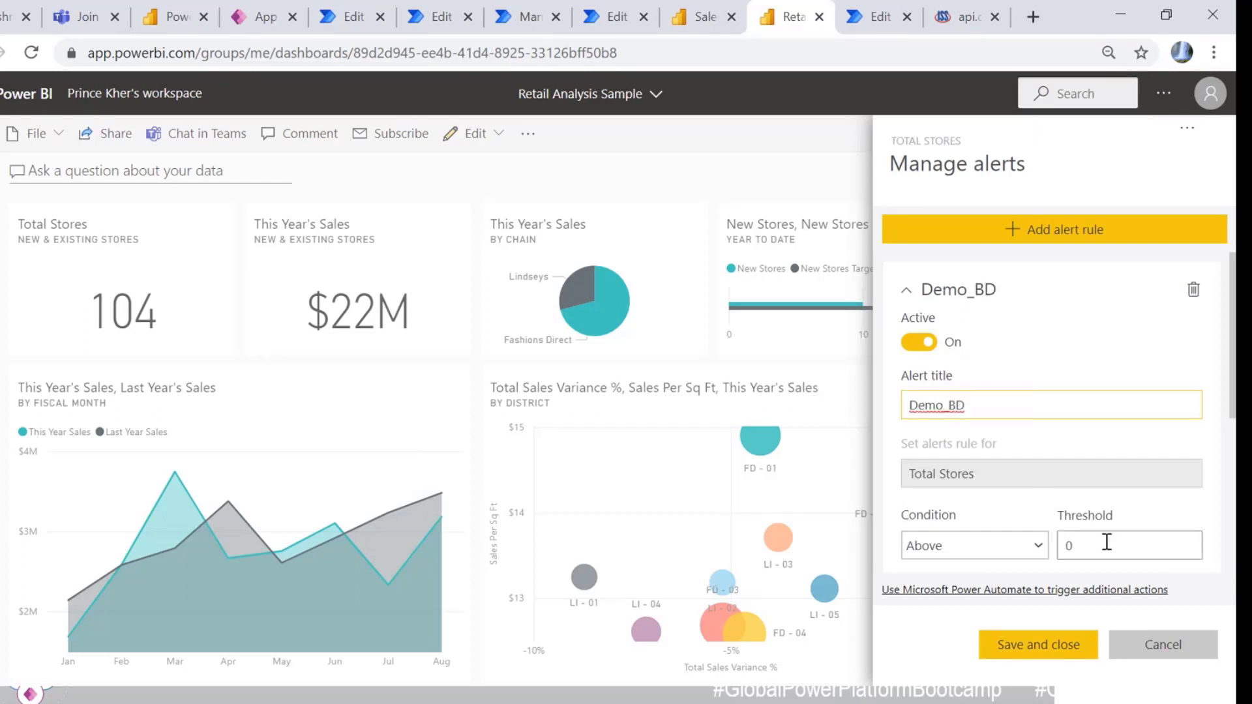
scroll(1113, 535, down, 5)
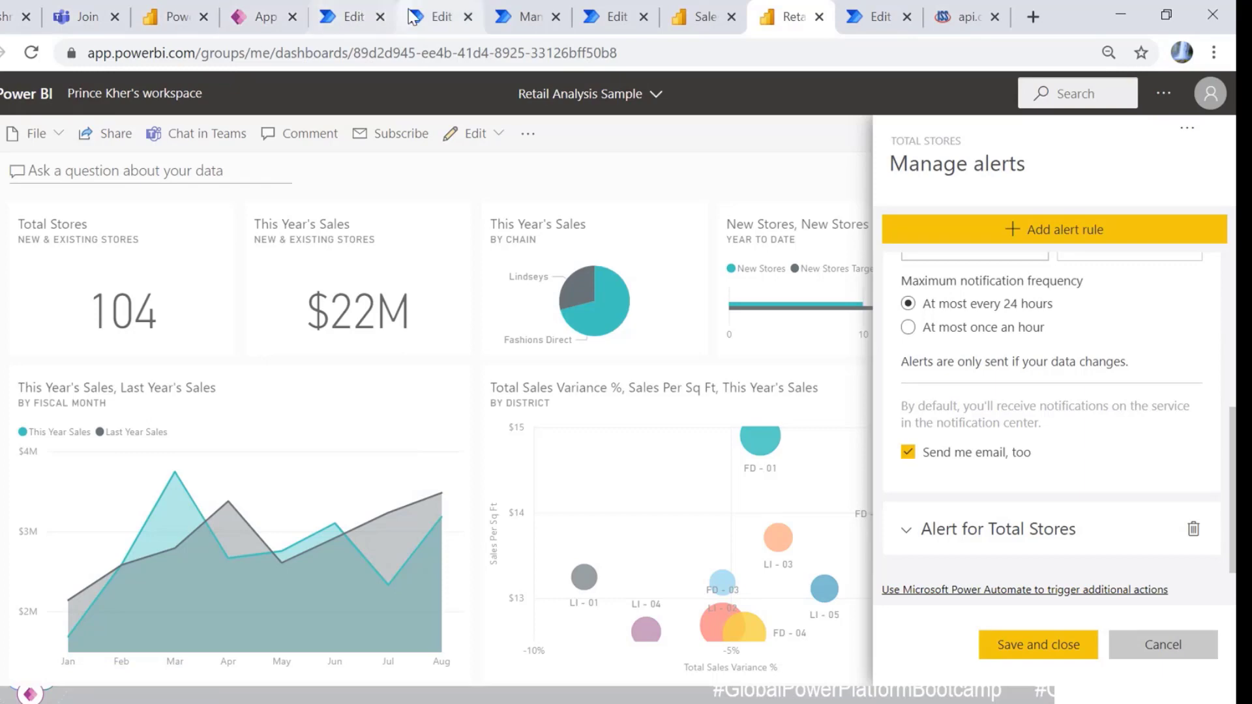
Step: Switch to Power Automate, open the Power BI data-driven alert flow for editing and check the alerts its trigger can use
click(442, 18)
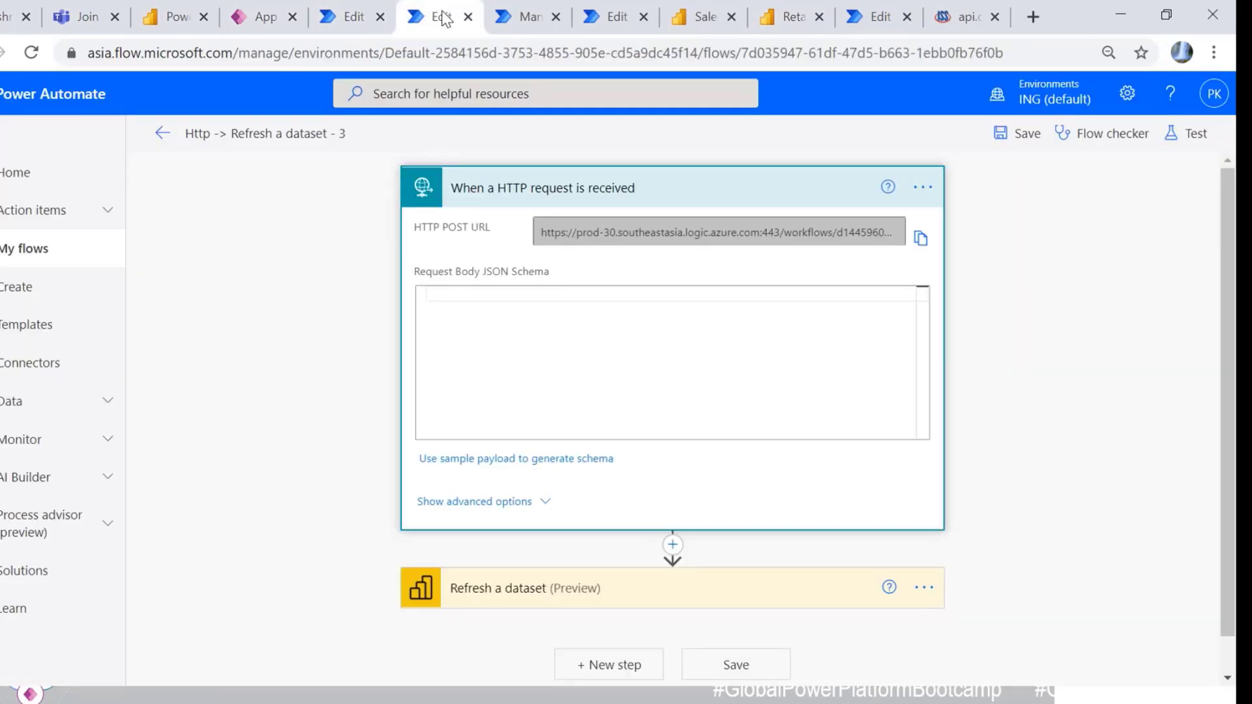
click(520, 18)
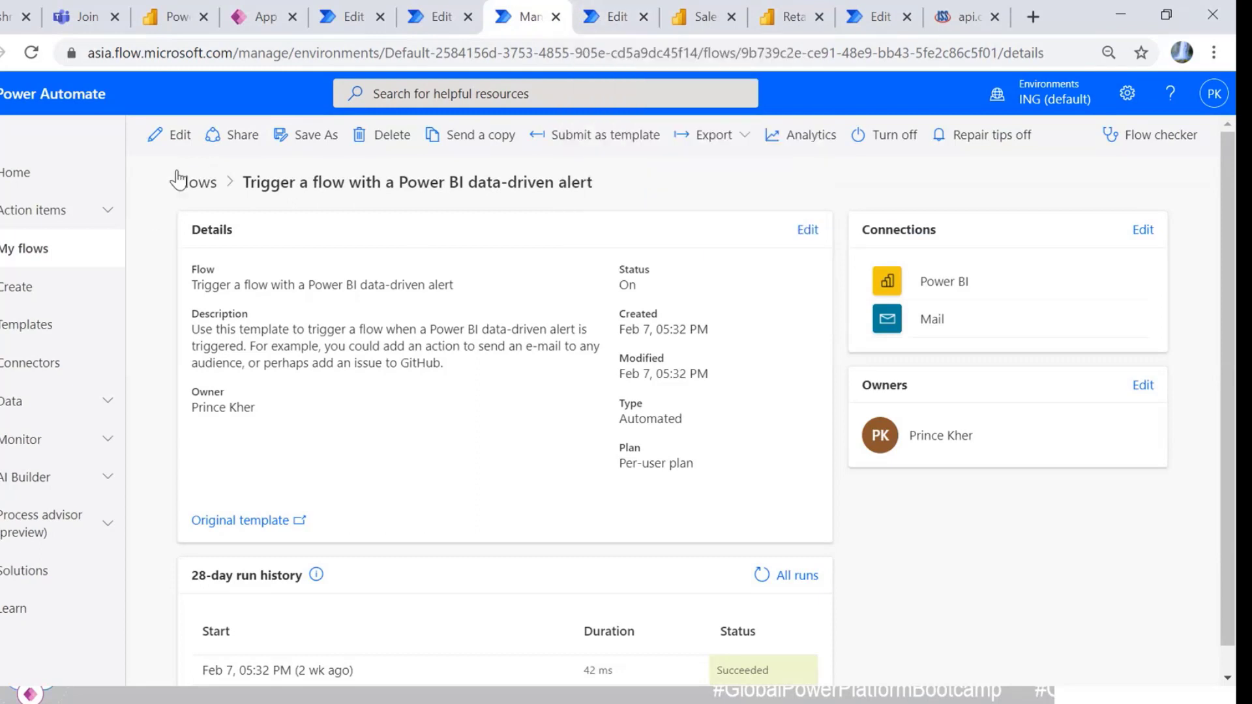
click(169, 138)
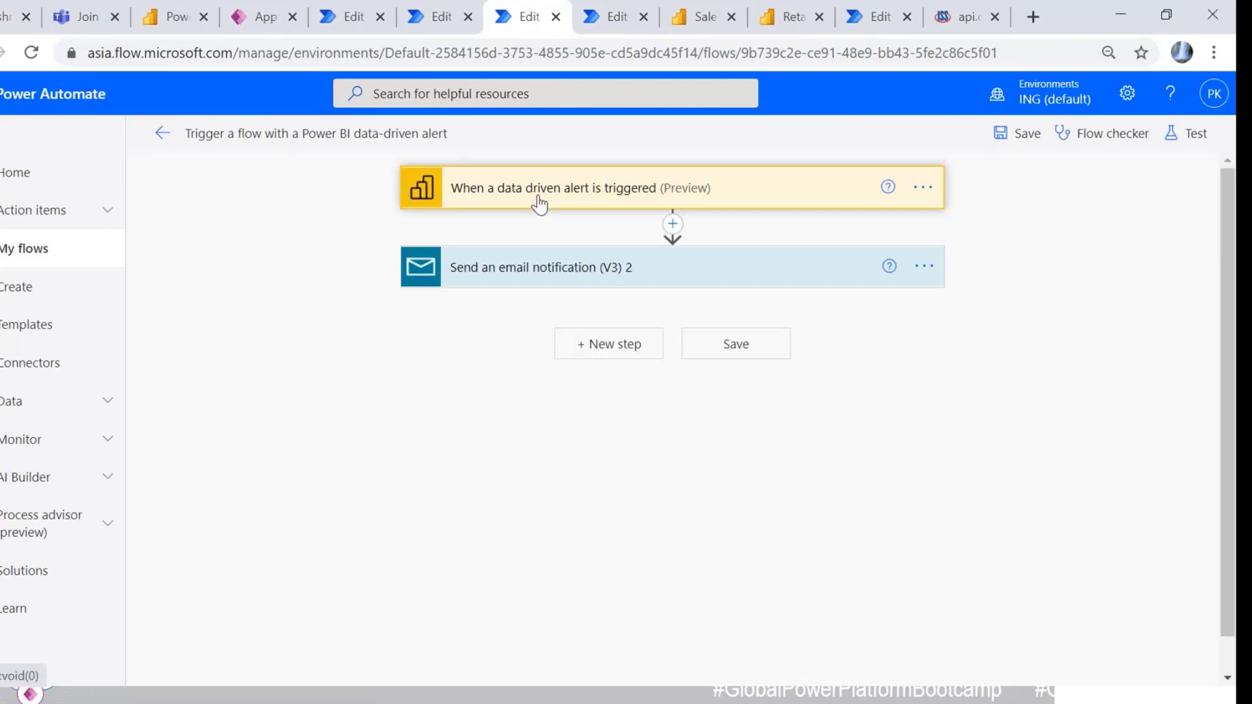
click(538, 196)
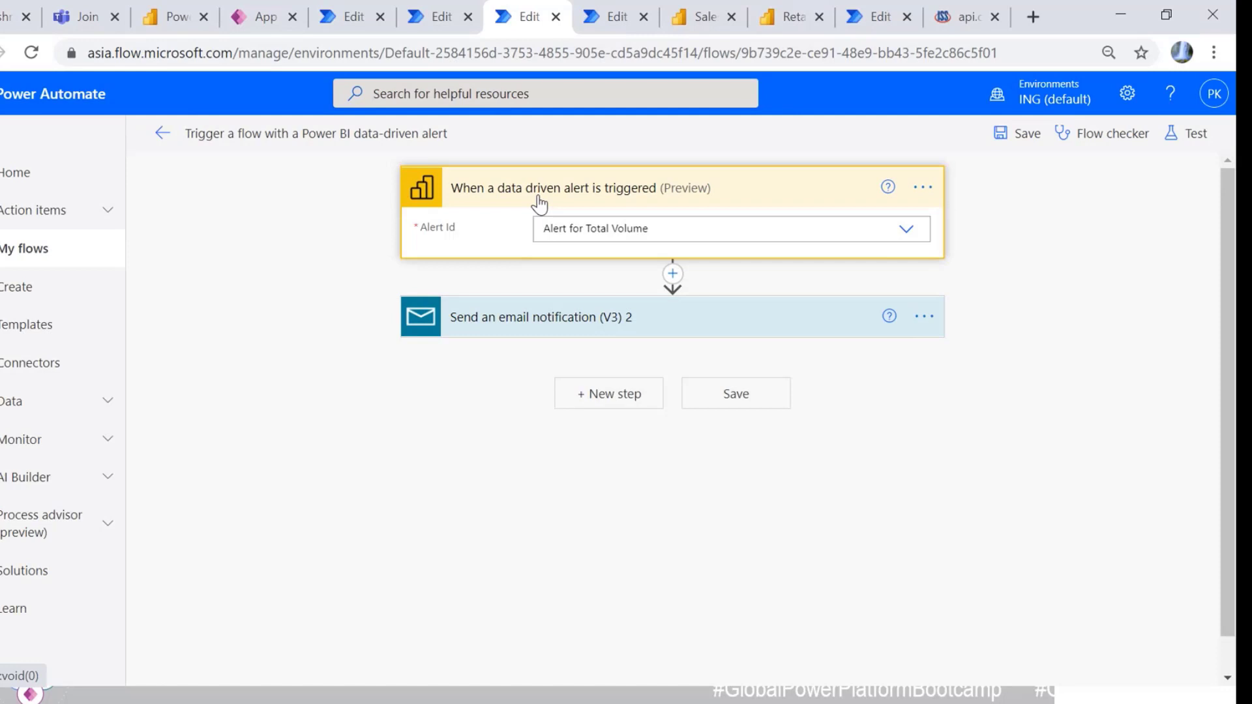
click(906, 229)
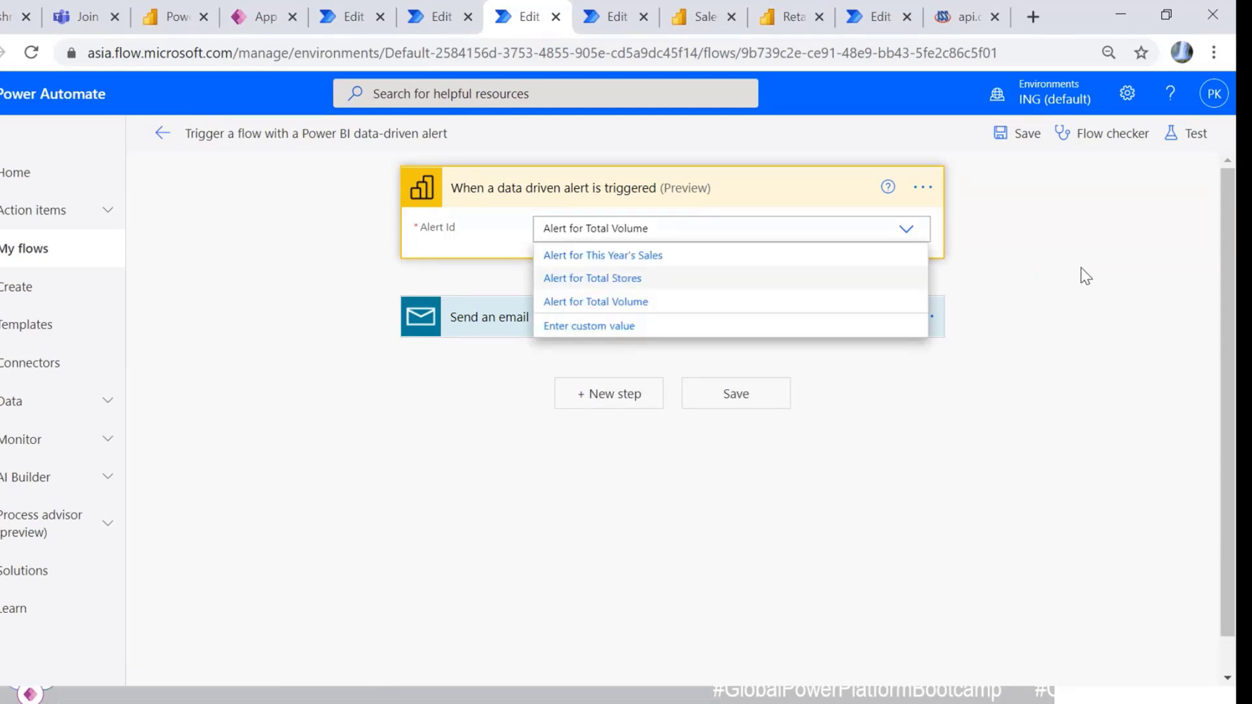
Step: Close the alert list unchanged and expand the Send an email notification (V3) 2 action to review its recipient, subject and body
click(1082, 274)
click(703, 315)
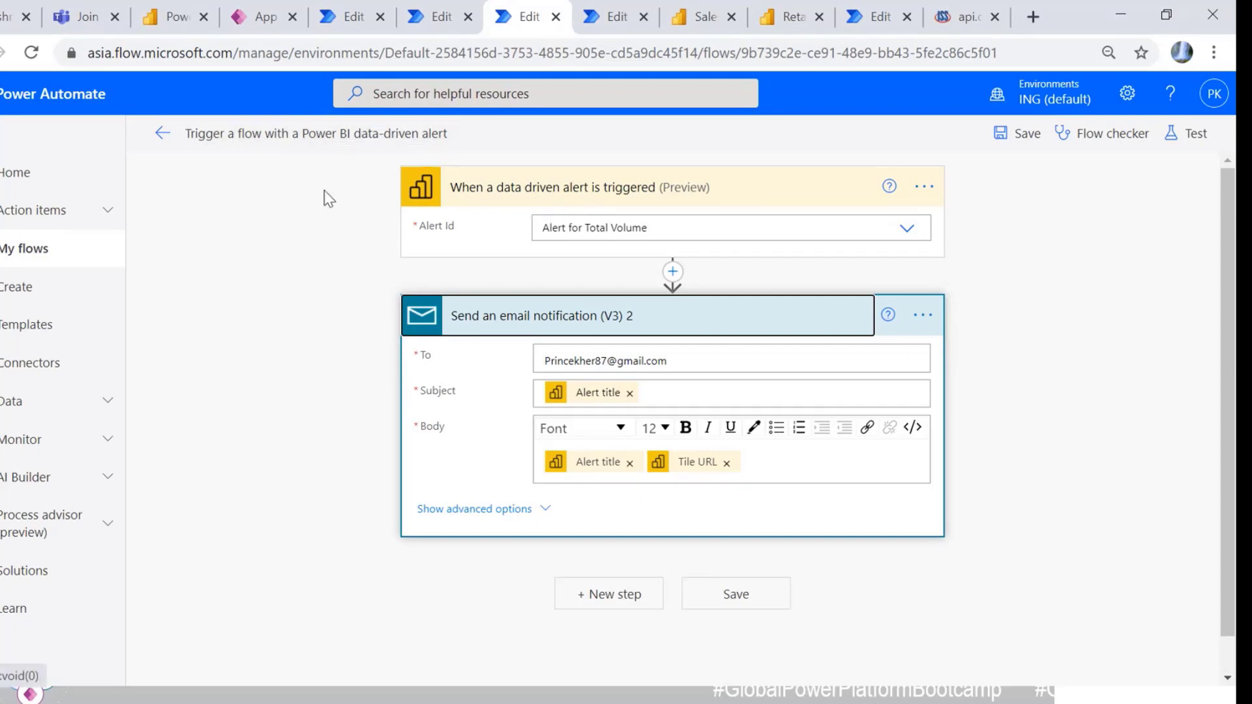
Step: Search the flow templates gallery for Power BI and look through the matching templates
click(14, 172)
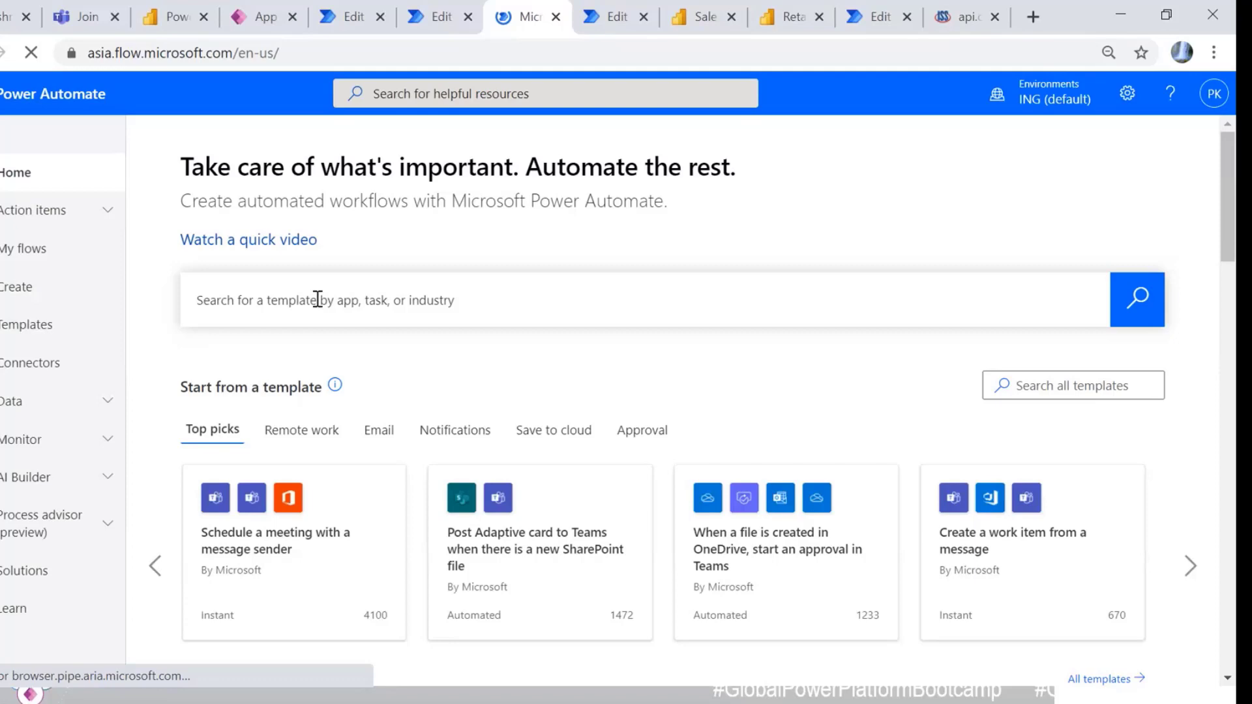
click(32, 338)
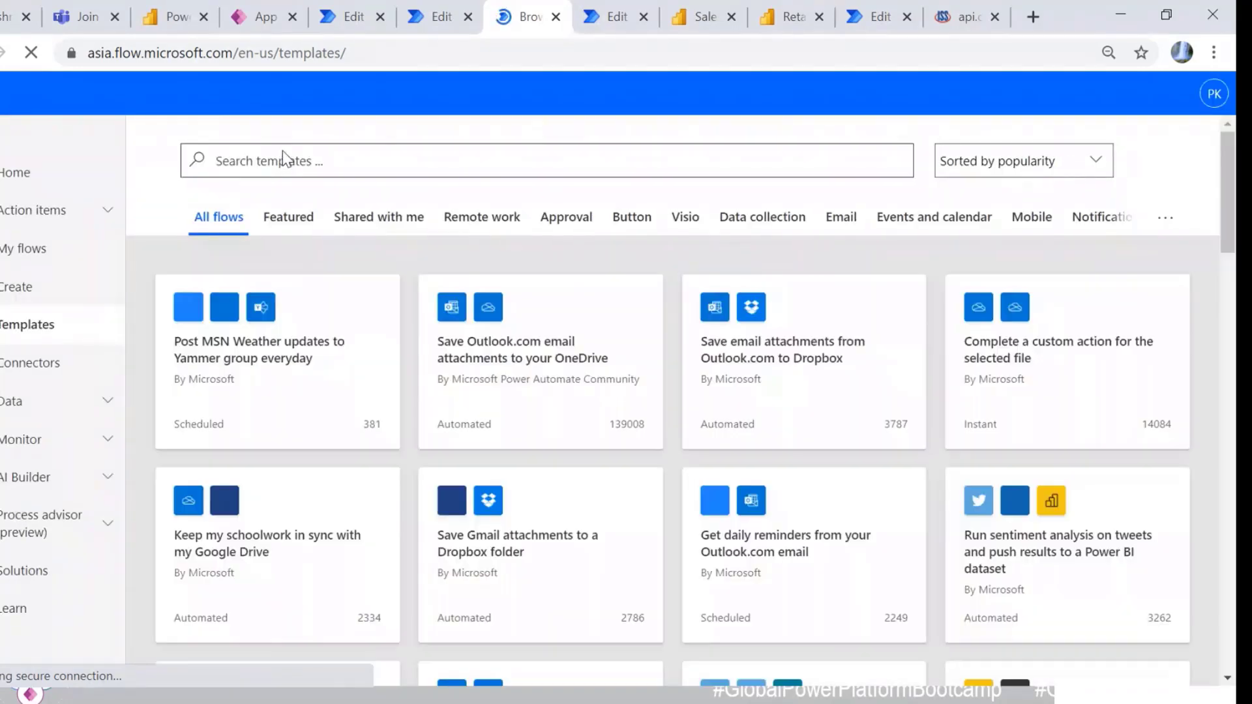
click(283, 160)
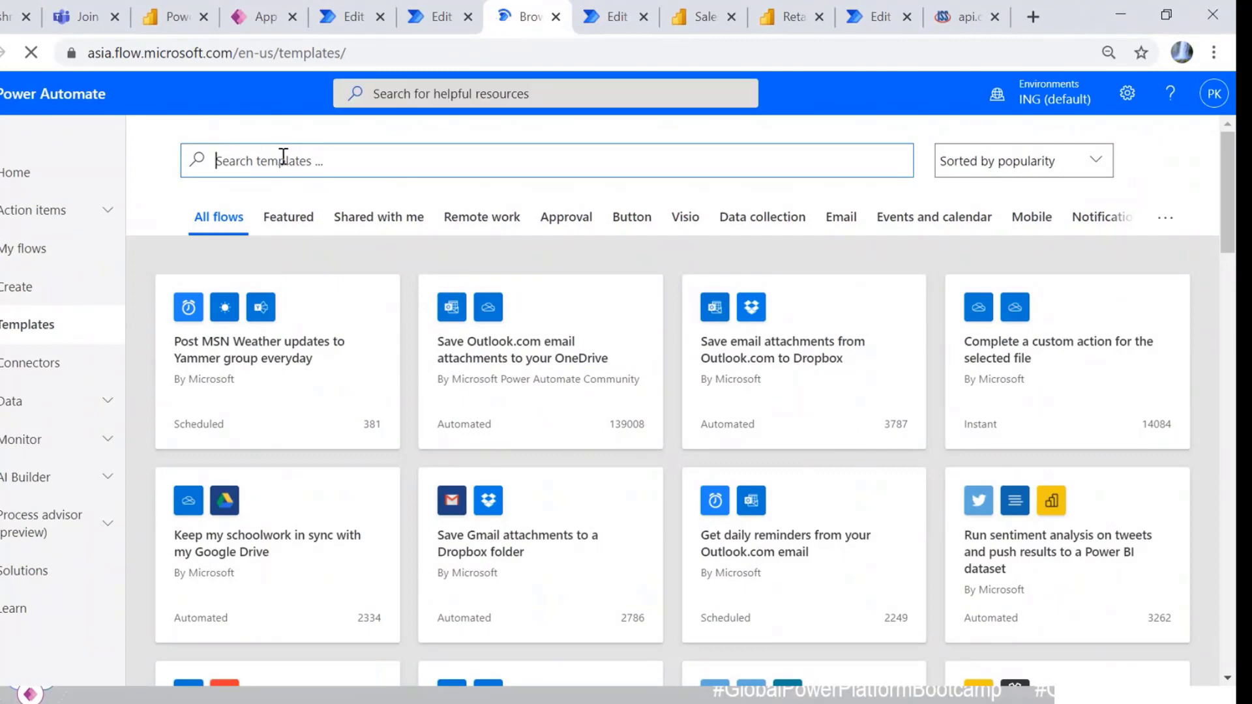
text(Power BI)
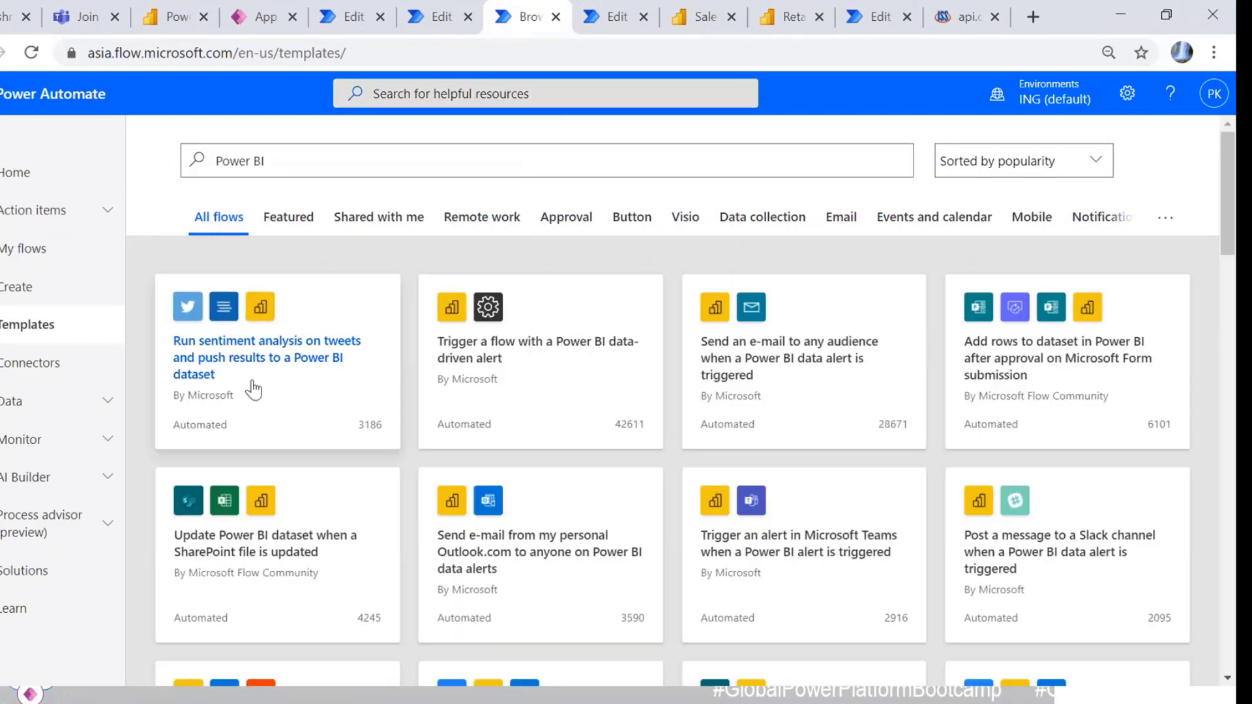
scroll(334, 397, down, 8)
scroll(335, 398, down, 15)
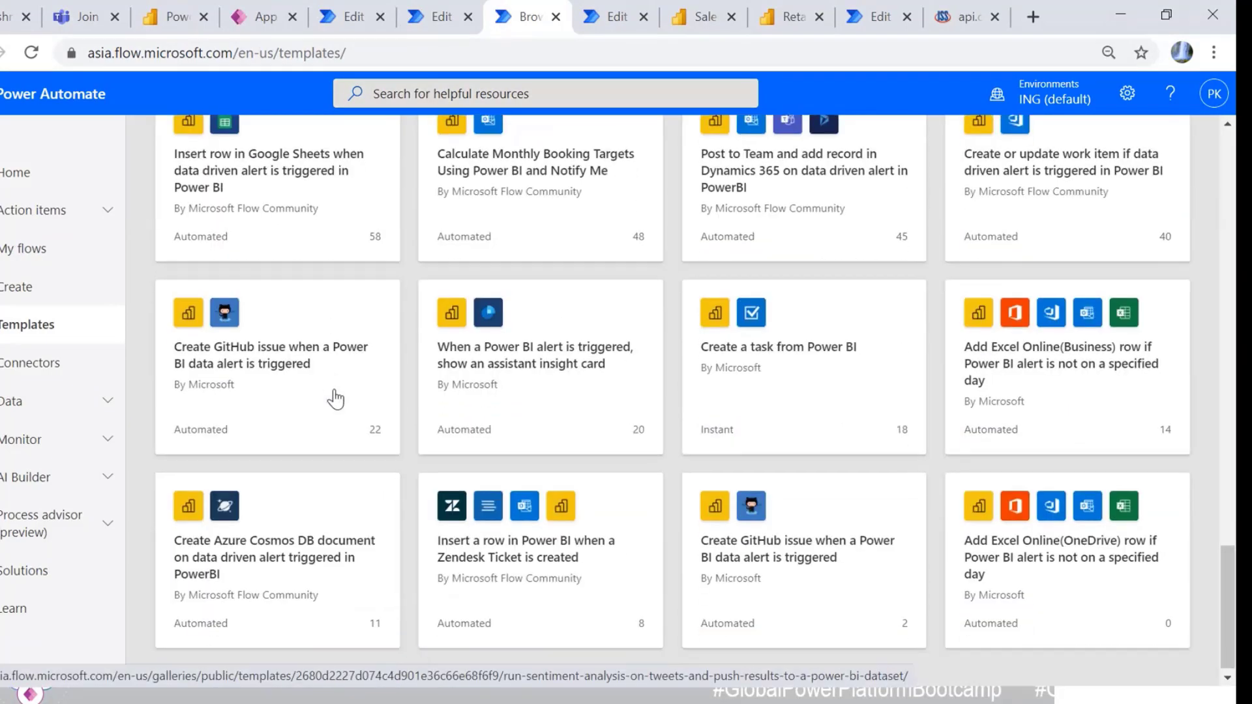
scroll(336, 398, up, 20)
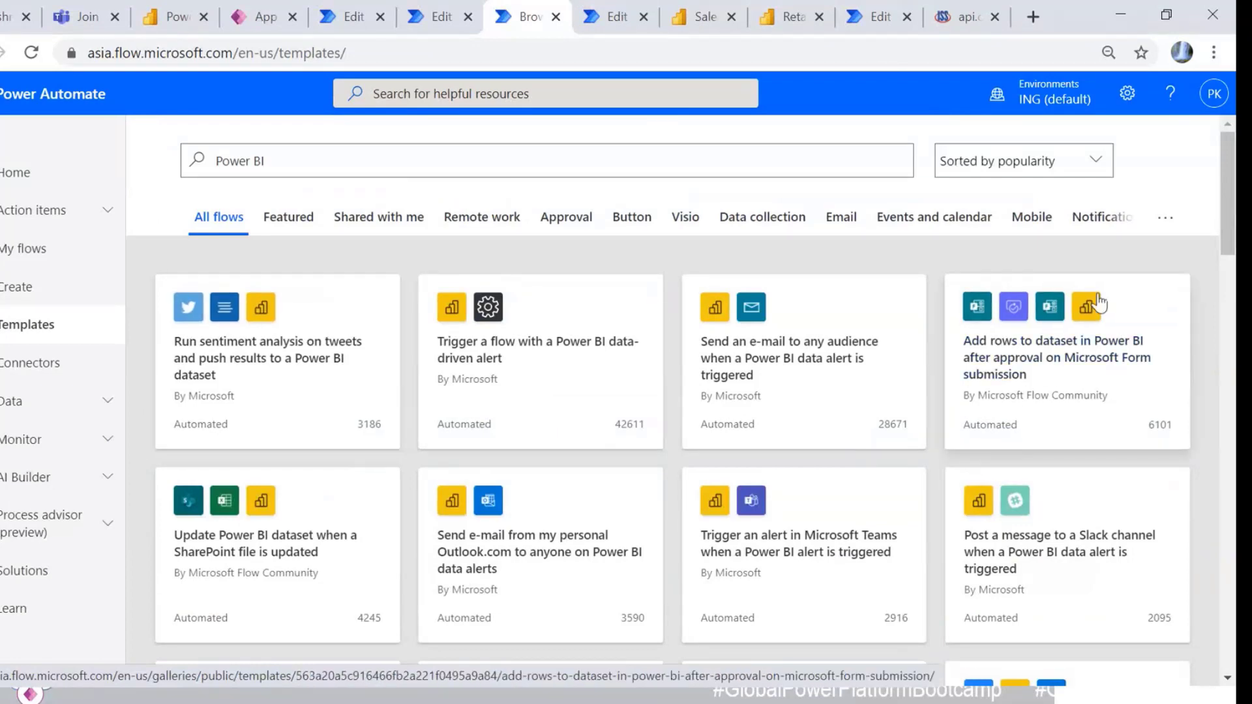
scroll(714, 455, down, 6)
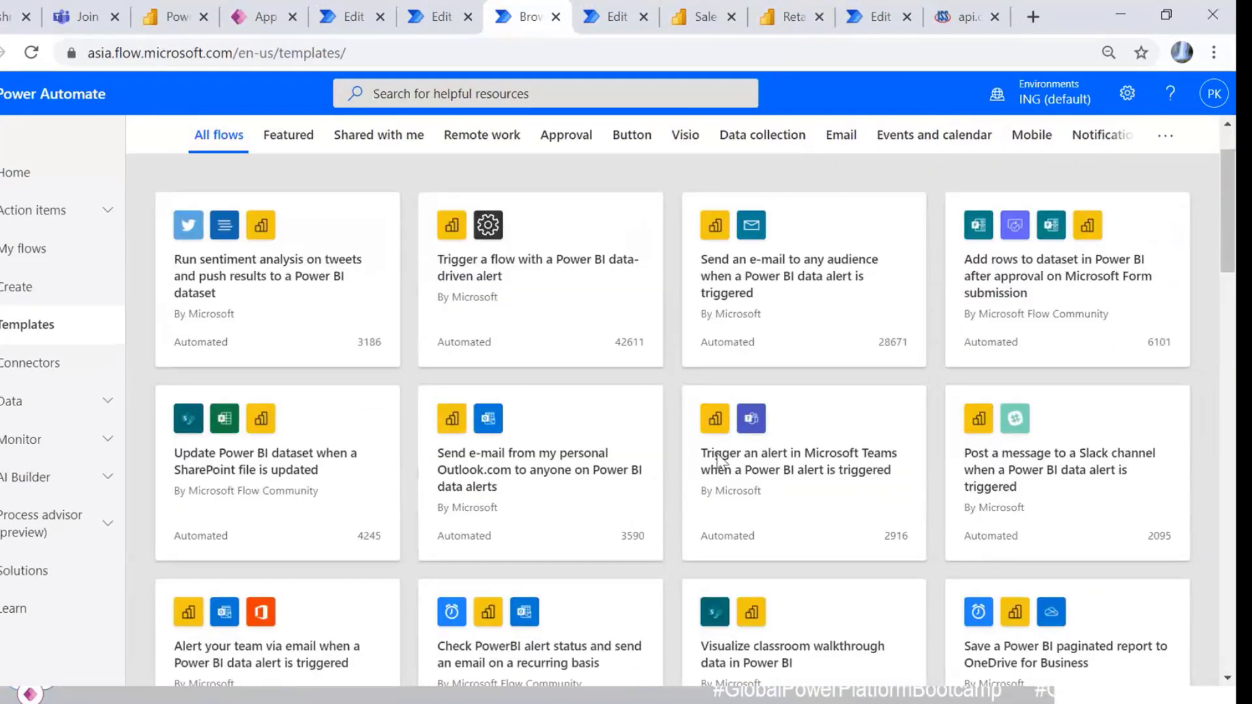
scroll(414, 344, up, 6)
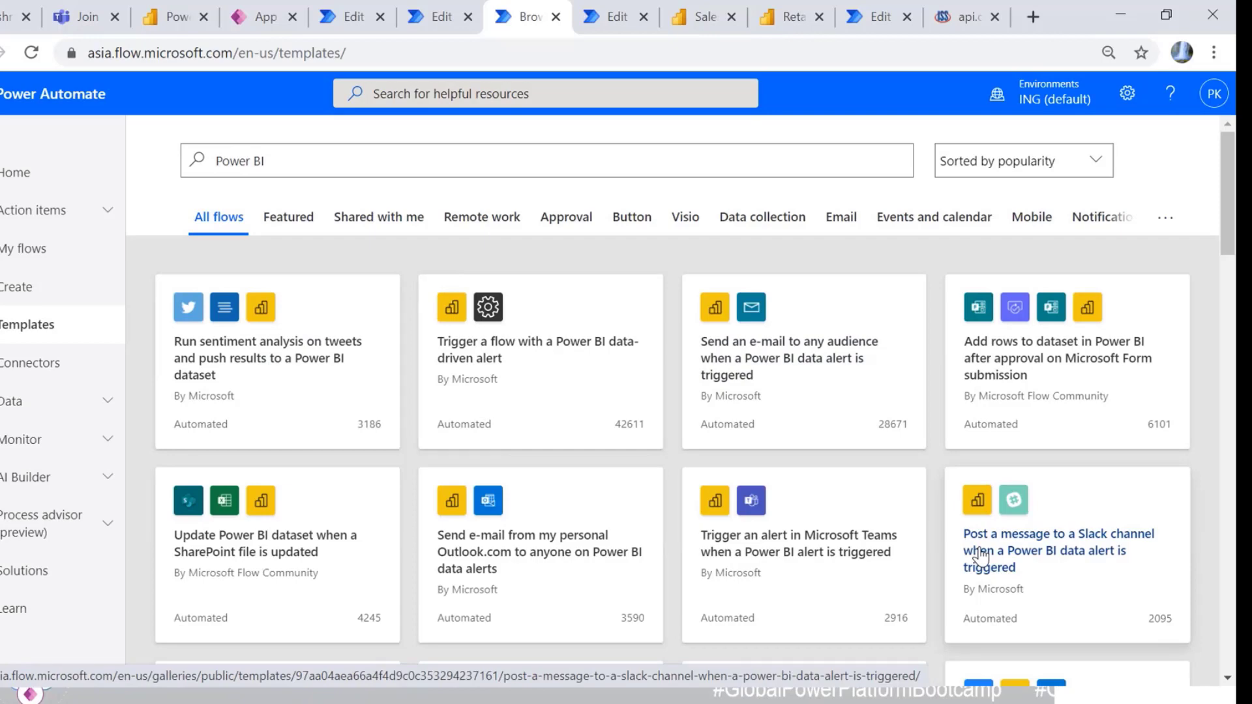
key(alt+Tab)
key(alt+Tab)
key(alt+Tab)
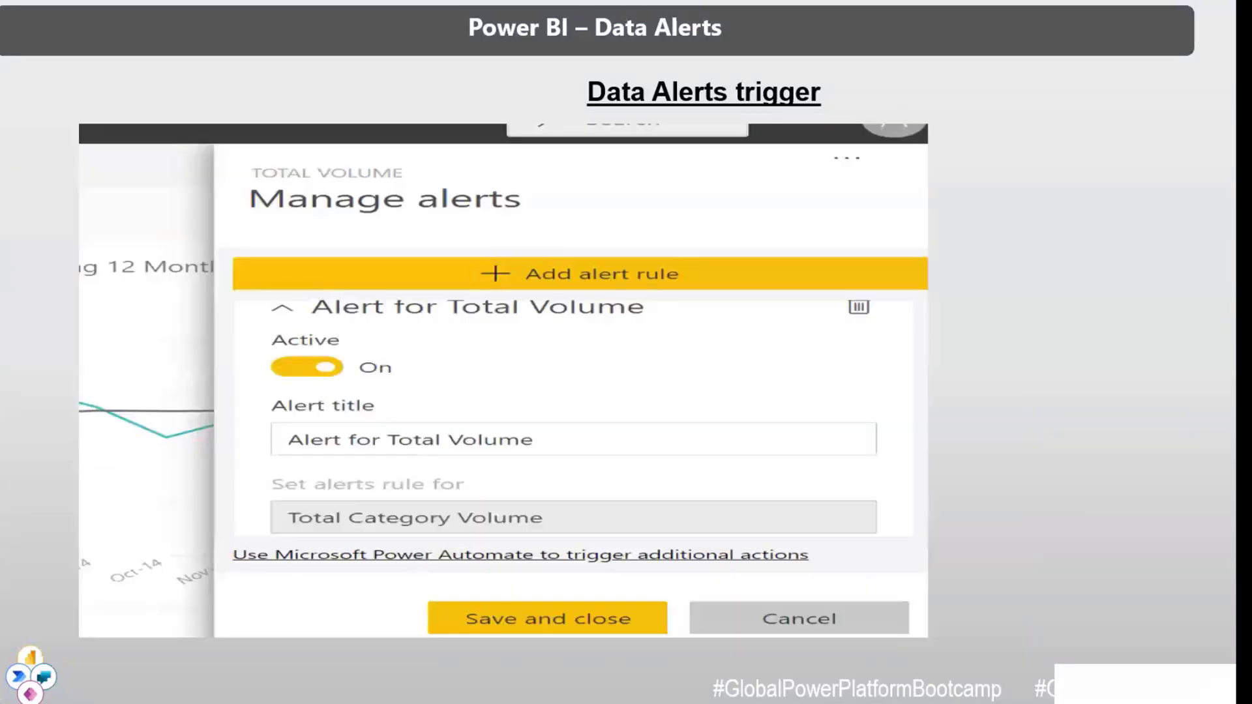
key(Right)
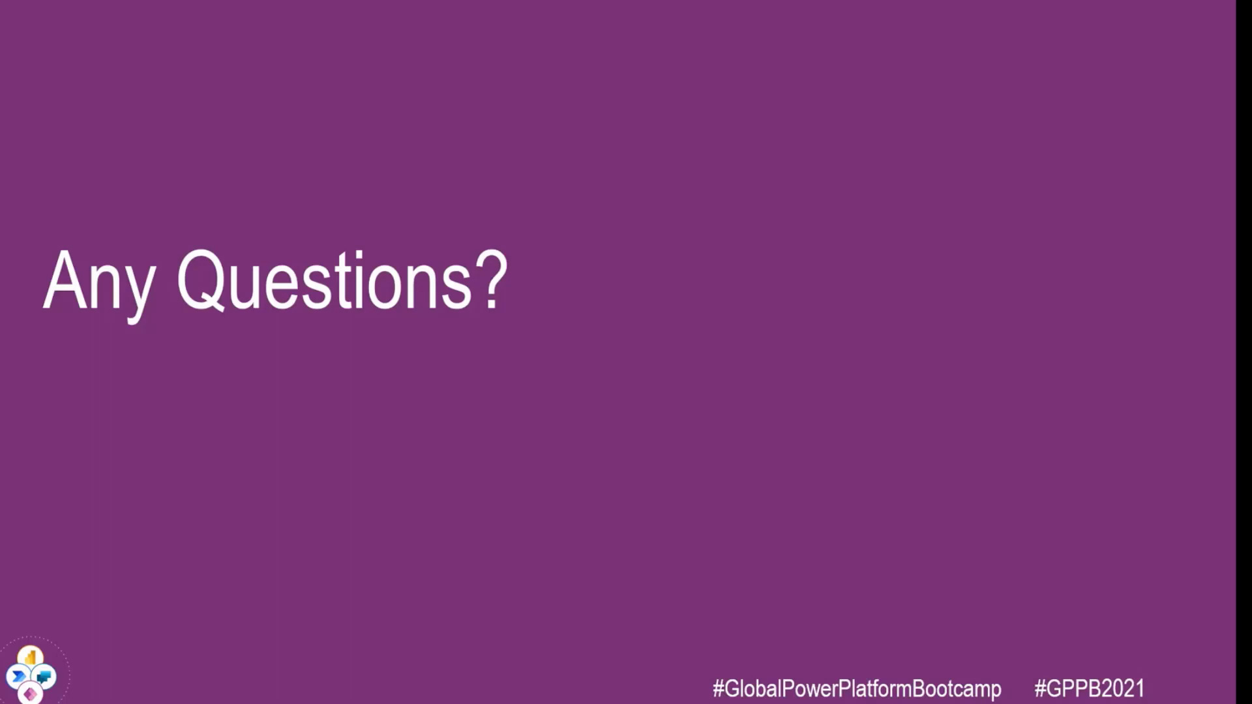
key(Left)
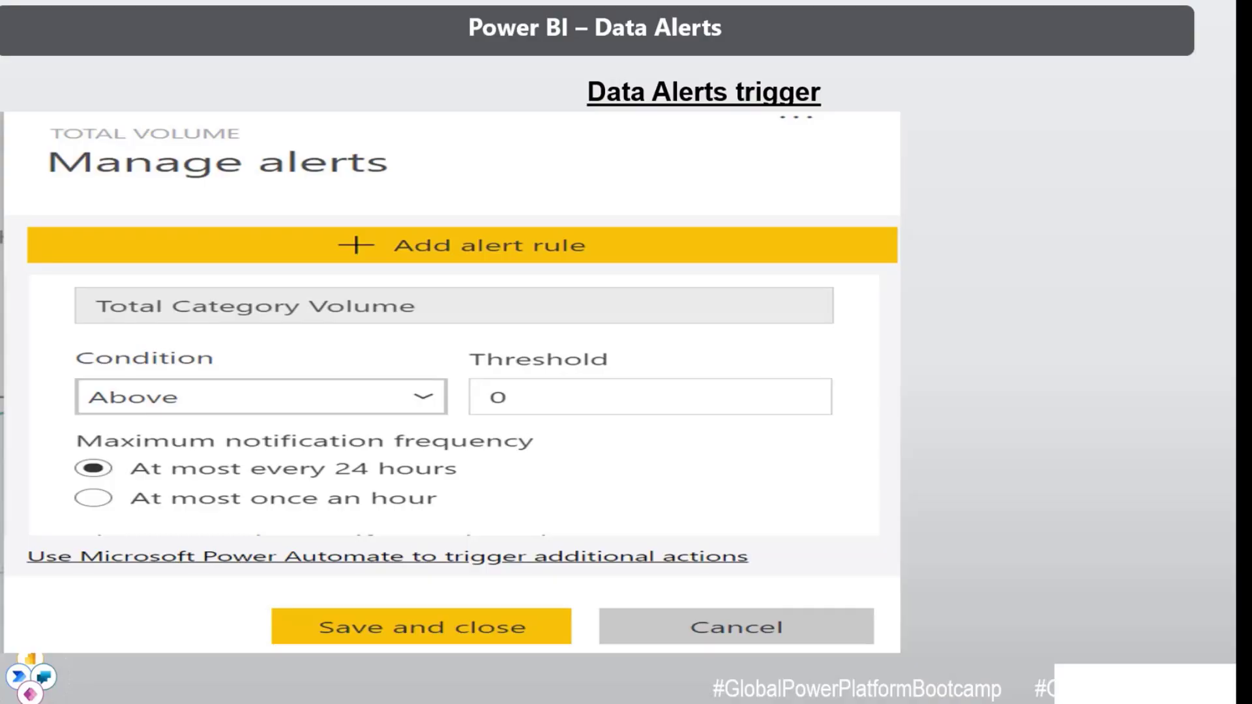